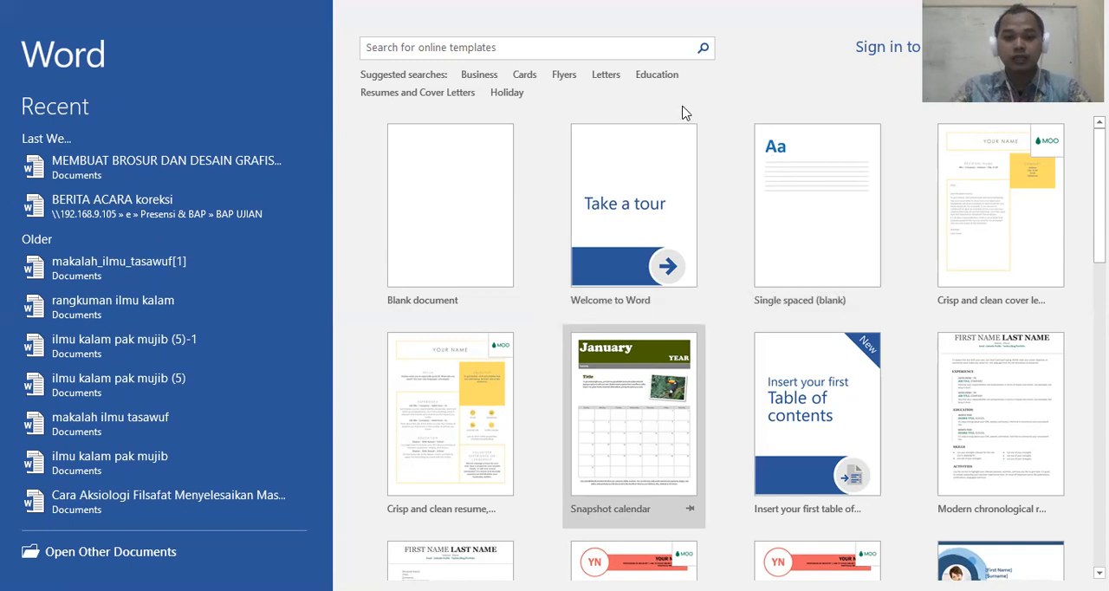
Create a new blank document from the template gallery
{"action": "scroll", "coordinate": [468, 226], "scroll_direction": "down", "scroll_amount": 5}
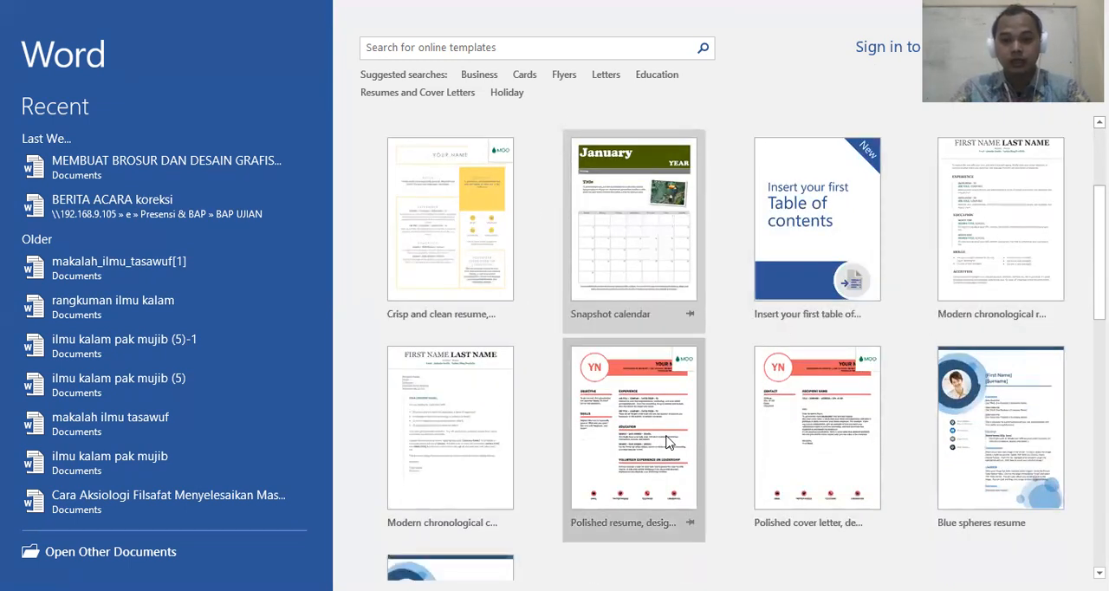
{"action": "scroll", "coordinate": [667, 442], "scroll_direction": "up", "scroll_amount": 5}
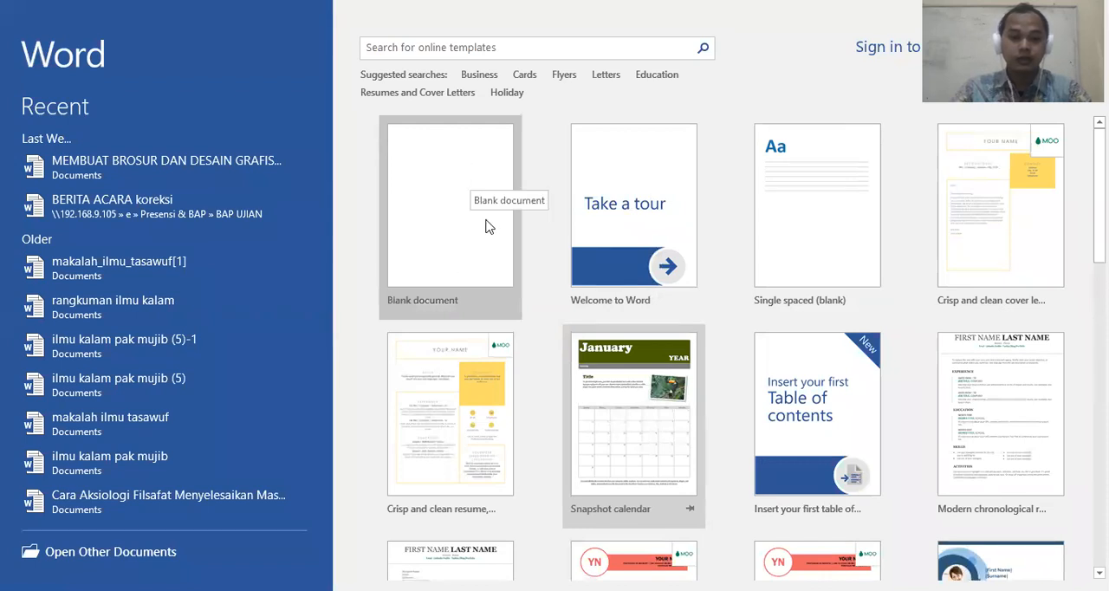
{"action": "left_click", "coordinate": [458, 172]}
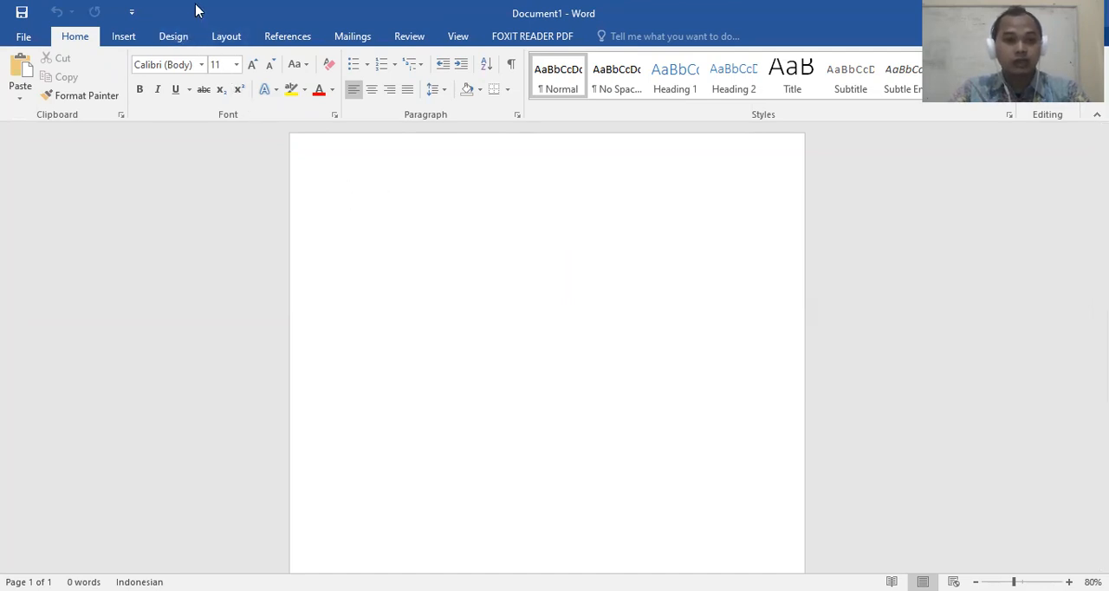
Check the paper sizes available for the document
{"action": "left_click", "coordinate": [227, 38]}
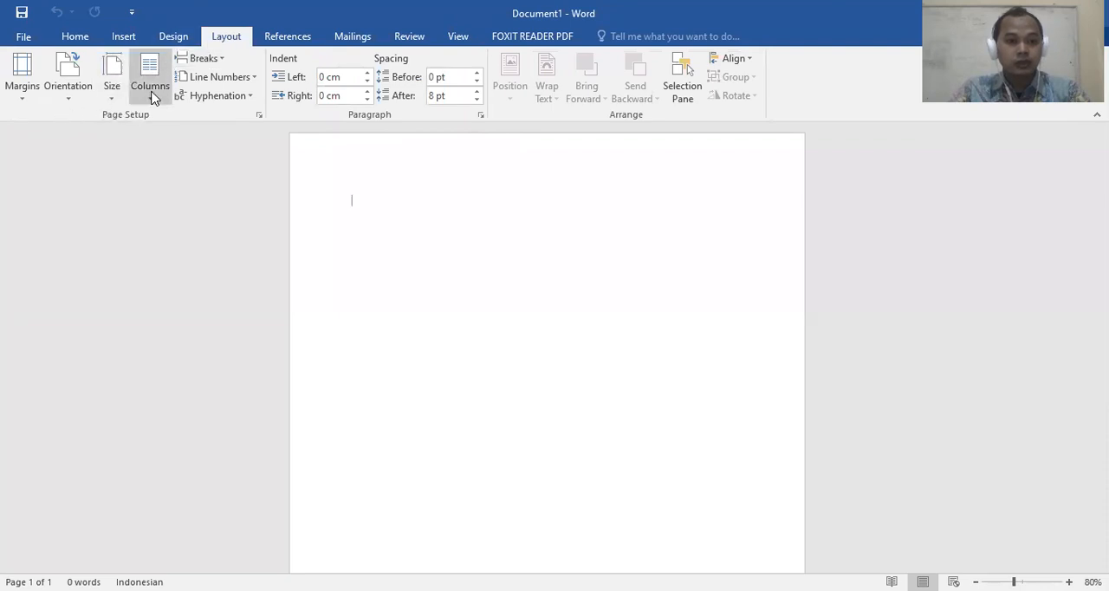
{"action": "left_click", "coordinate": [109, 84]}
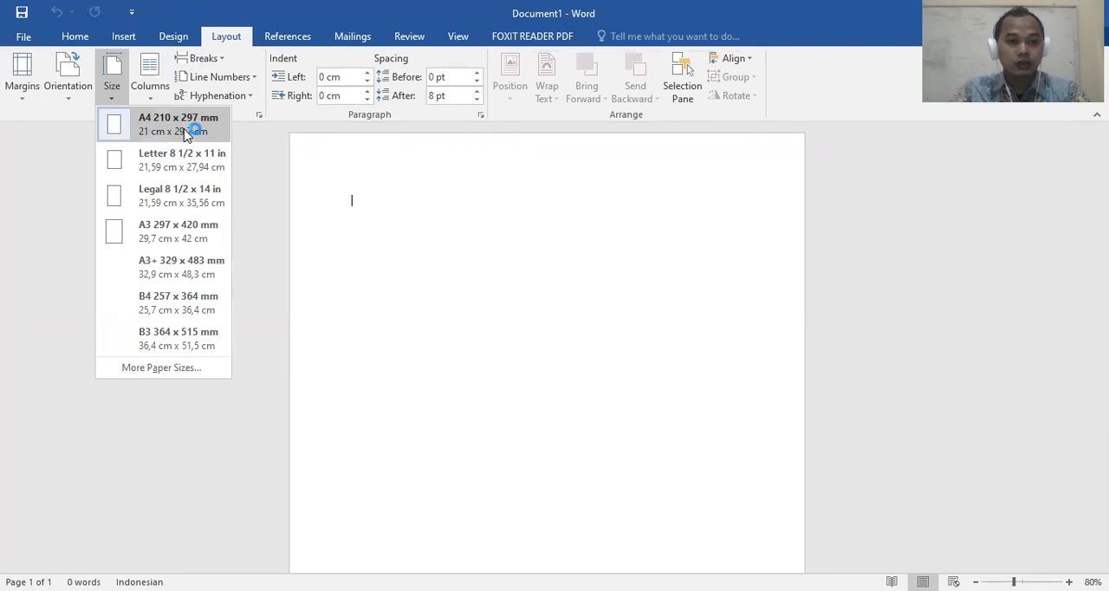
{"action": "left_click", "coordinate": [382, 195]}
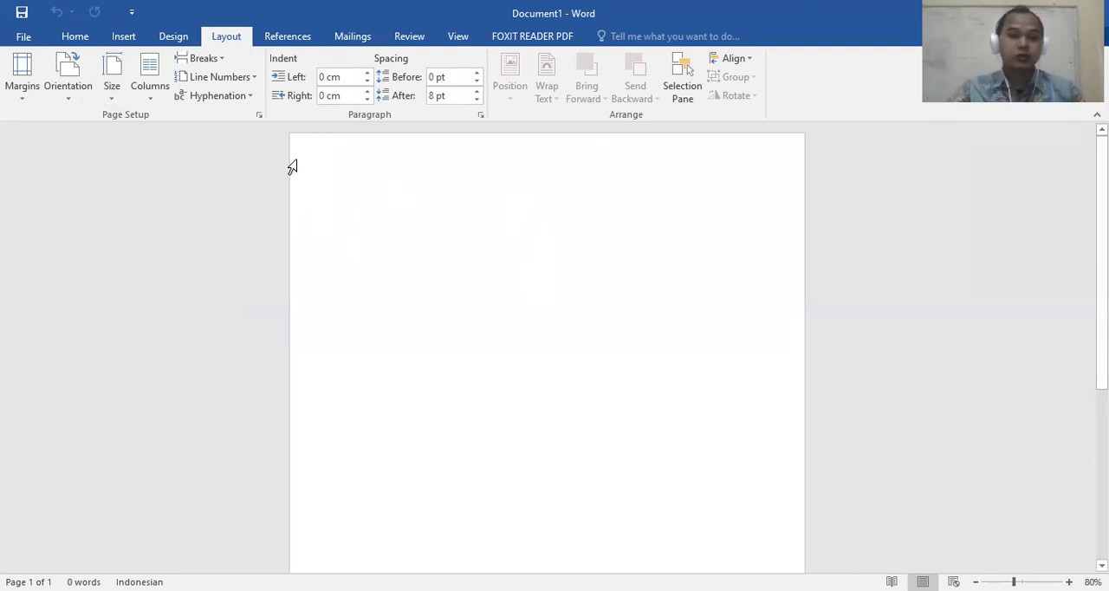
Set custom page margins for the whole document: top 3 cm, bottom 3 cm, left 4 cm and right 3 cm
{"action": "left_click", "coordinate": [22, 76]}
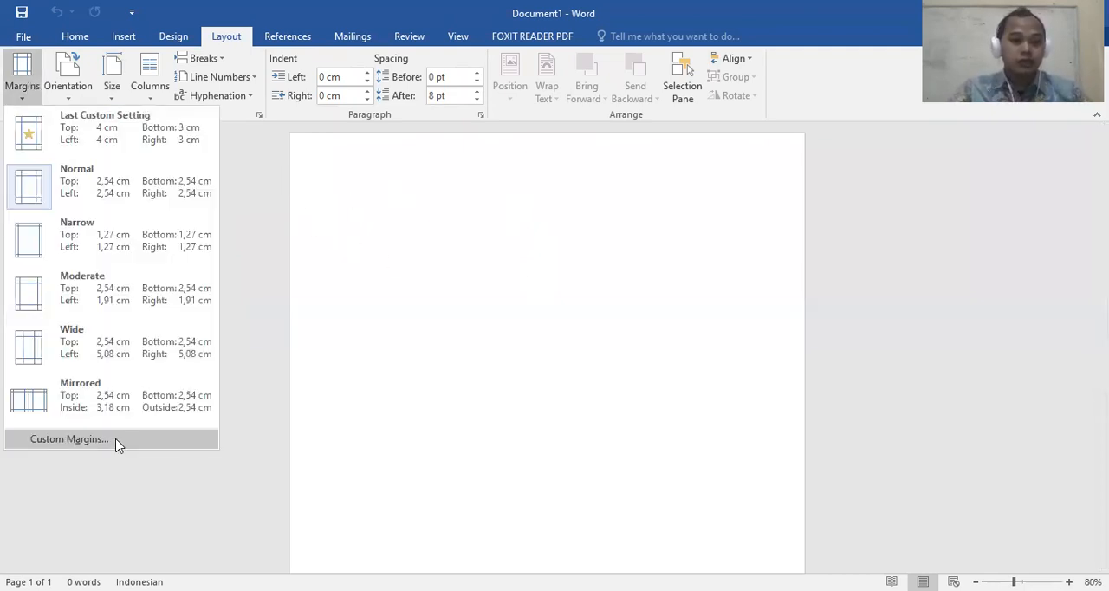
{"action": "left_click", "coordinate": [113, 446]}
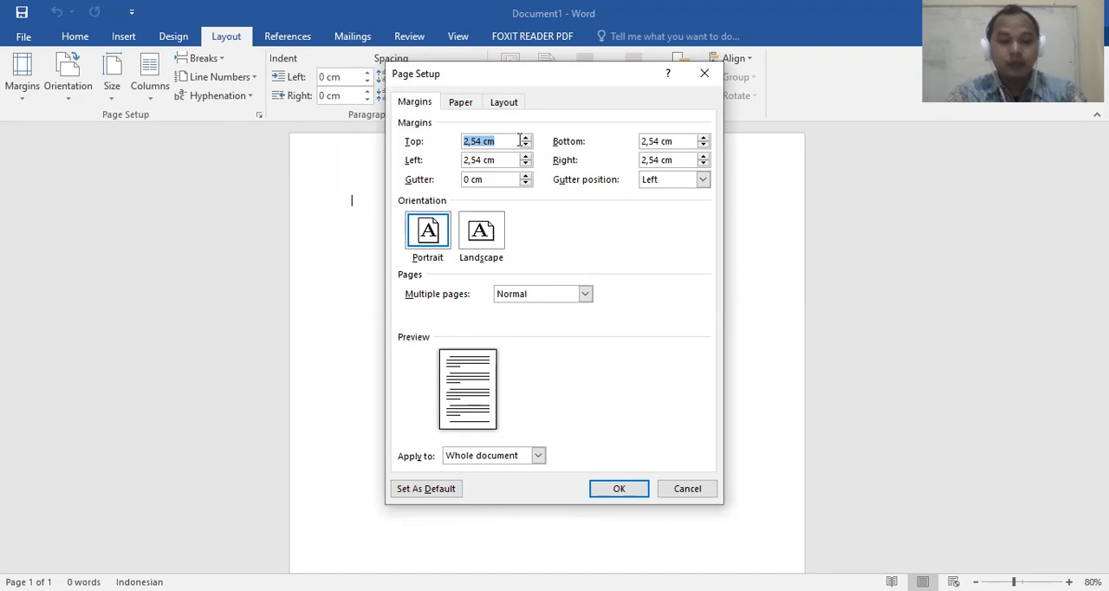
{"action": "type", "text": "4"}
{"action": "key", "text": "BackSpace"}
{"action": "type", "text": "3"}
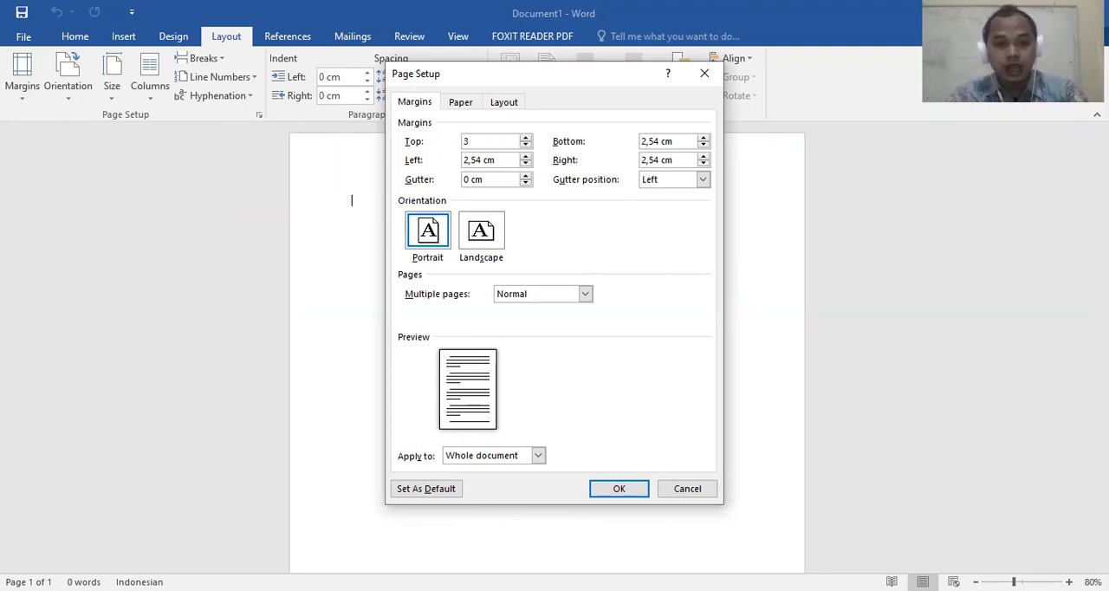
{"action": "key", "text": "Tab"}
{"action": "type", "text": "3"}
{"action": "key", "text": "Tab"}
{"action": "type", "text": "4"}
{"action": "key", "text": "Tab"}
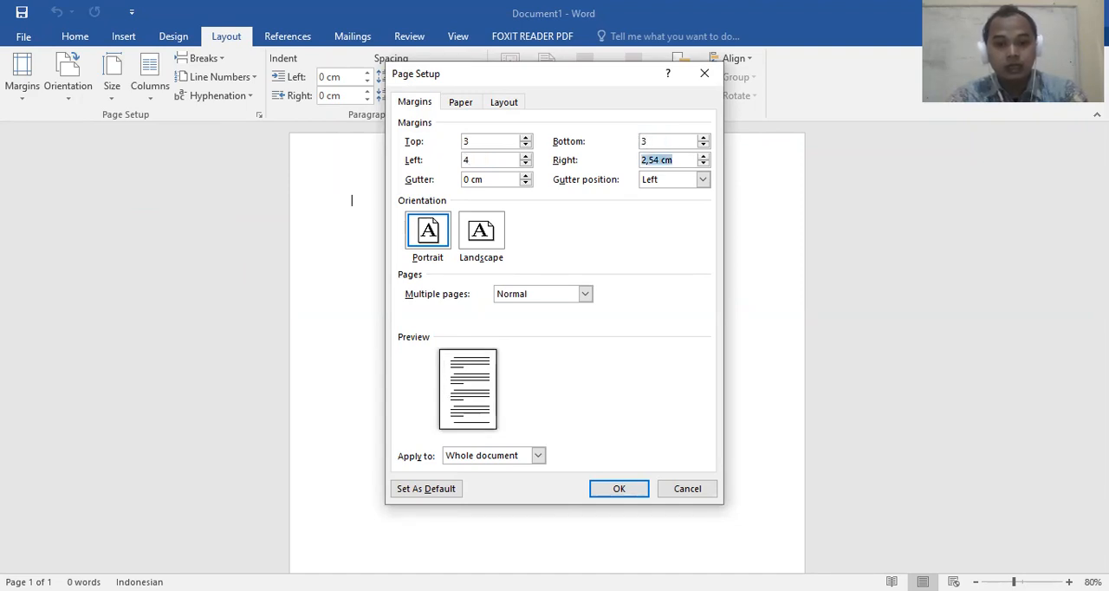
{"action": "type", "text": "3"}
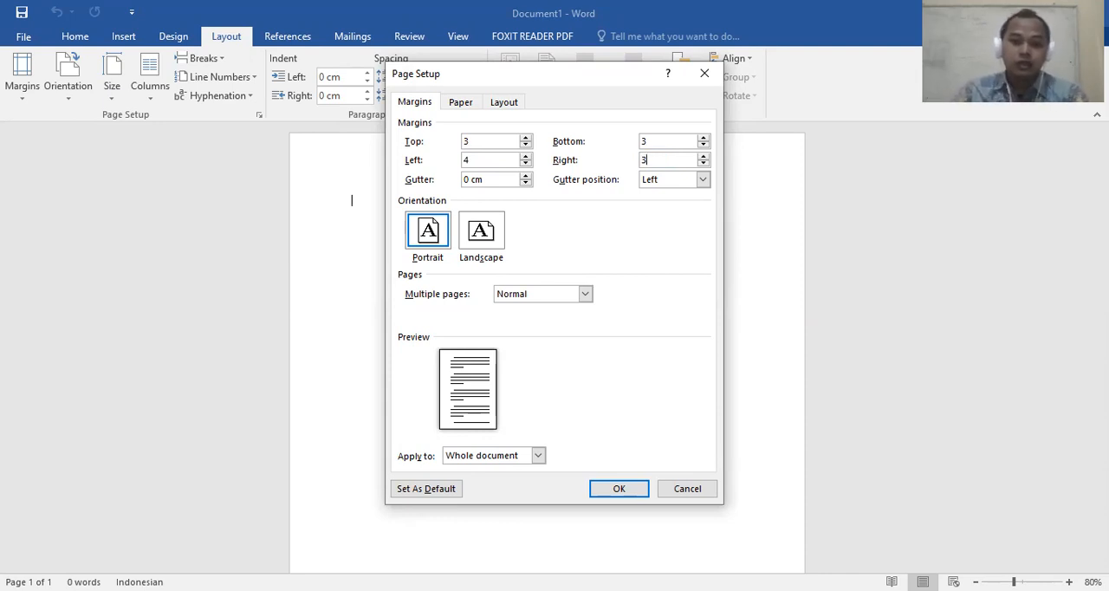
{"action": "left_click", "coordinate": [468, 160]}
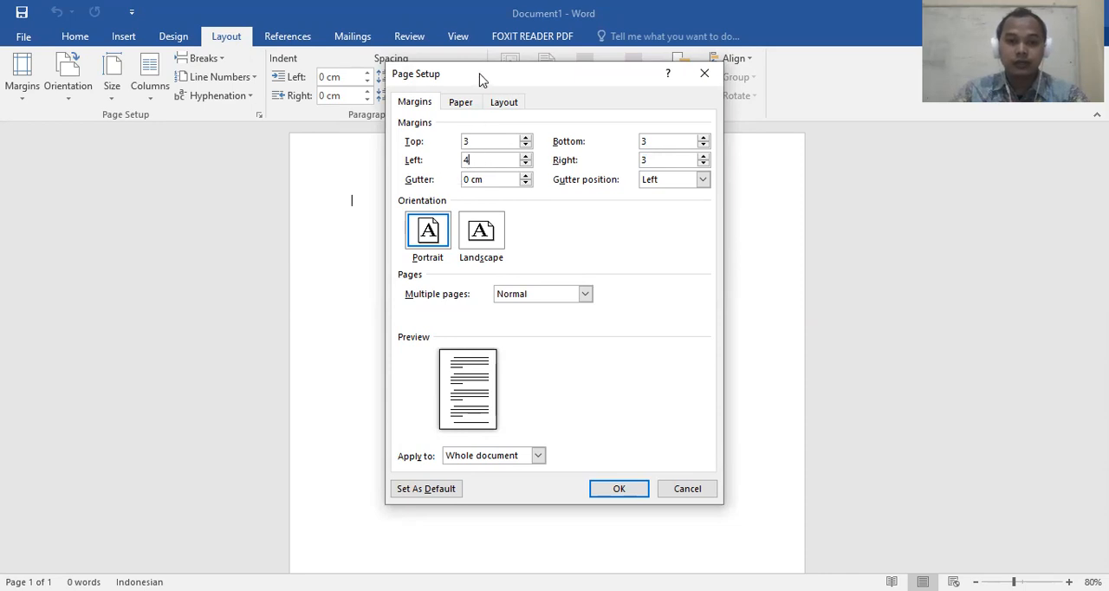
{"action": "left_click_drag", "start_coordinate": [493, 78], "coordinate": [503, 95]}
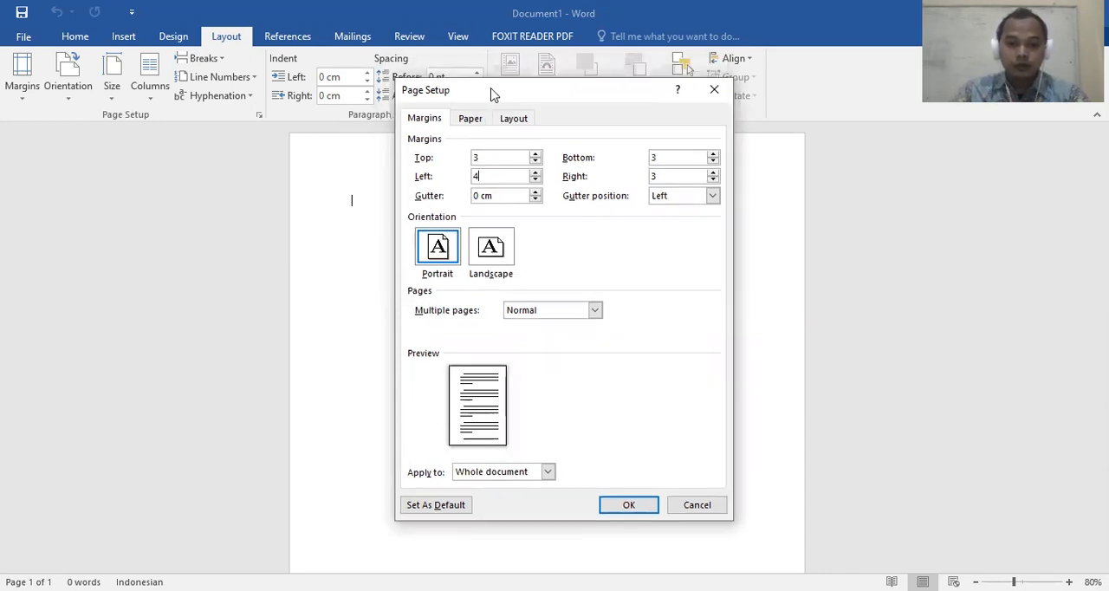
{"action": "left_click", "coordinate": [648, 508]}
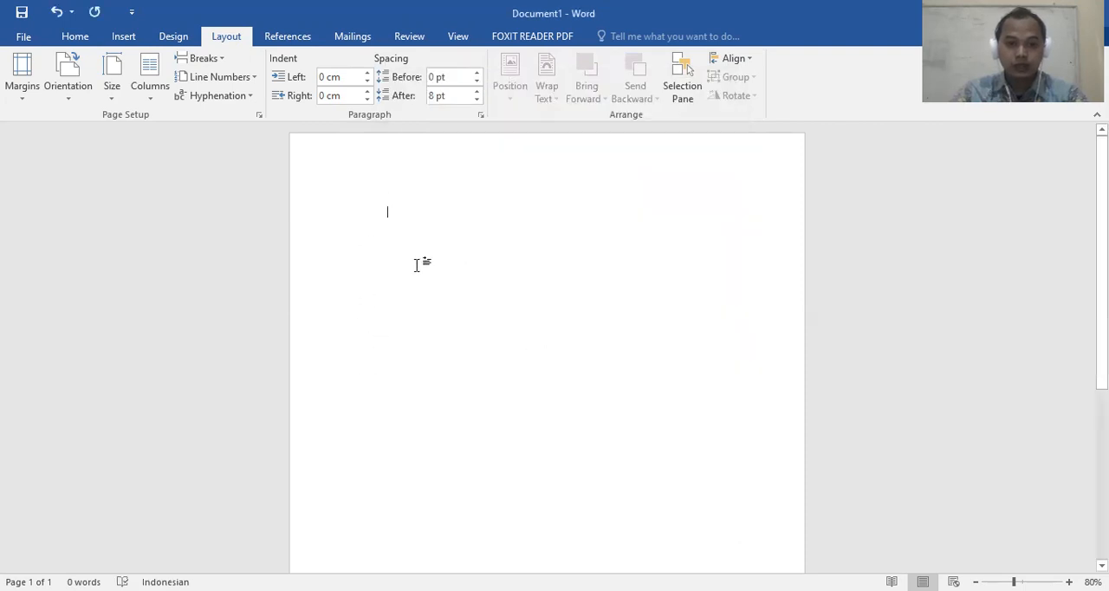
Examine the page number styles offered for the top of the page
{"action": "scroll", "coordinate": [415, 260], "scroll_direction": "down", "scroll_amount": 3}
{"action": "scroll", "coordinate": [389, 251], "scroll_direction": "up", "scroll_amount": 3}
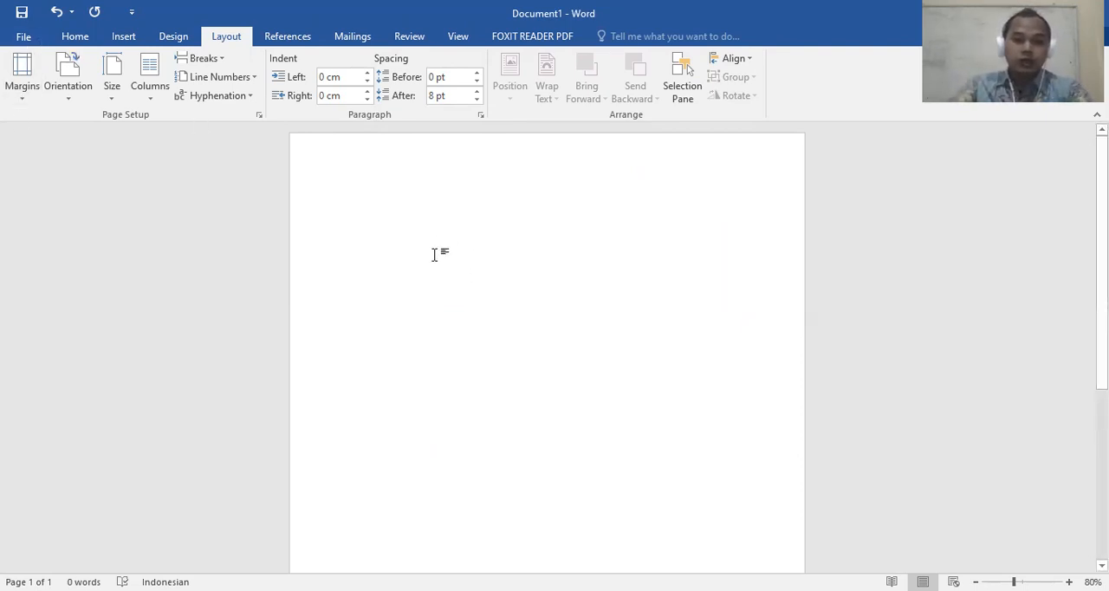
{"action": "left_click", "coordinate": [123, 37]}
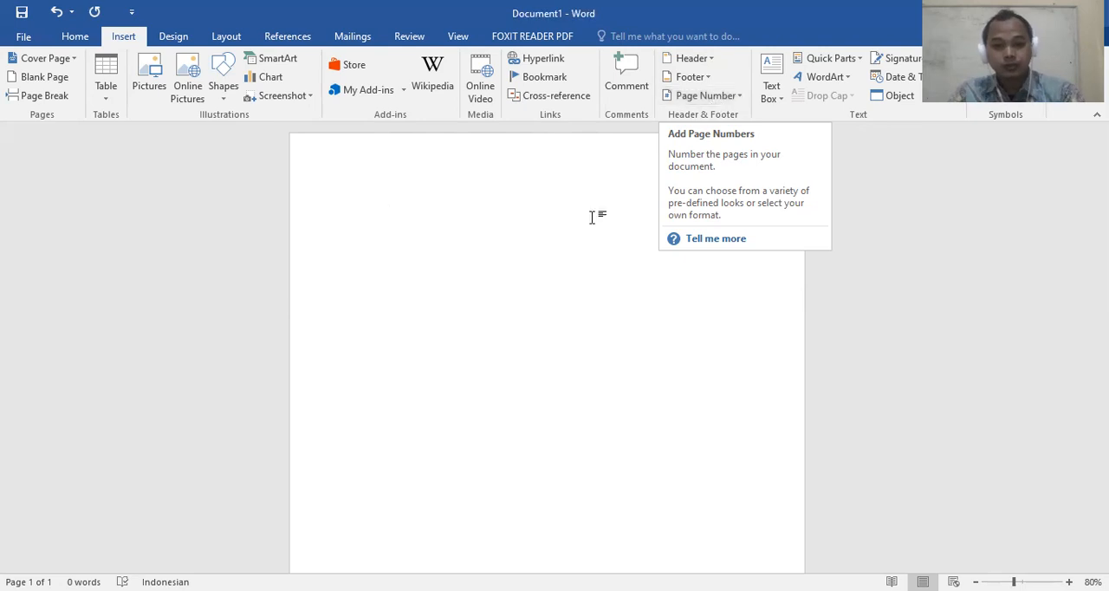
{"action": "scroll", "coordinate": [519, 282], "scroll_direction": "down", "scroll_amount": 2}
{"action": "scroll", "coordinate": [514, 251], "scroll_direction": "up", "scroll_amount": 2}
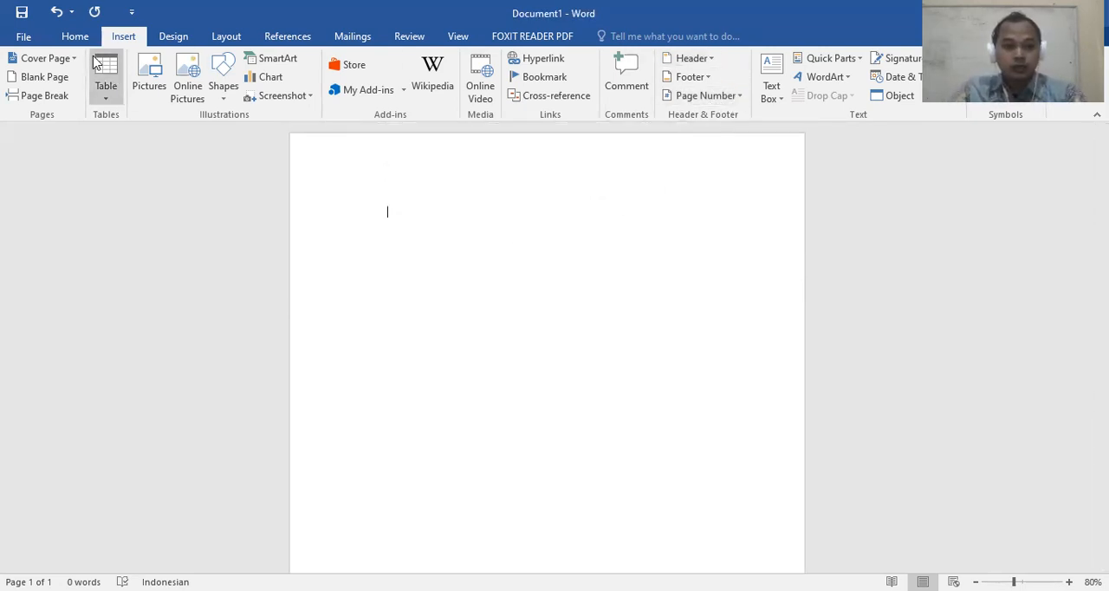
{"action": "left_click", "coordinate": [741, 96]}
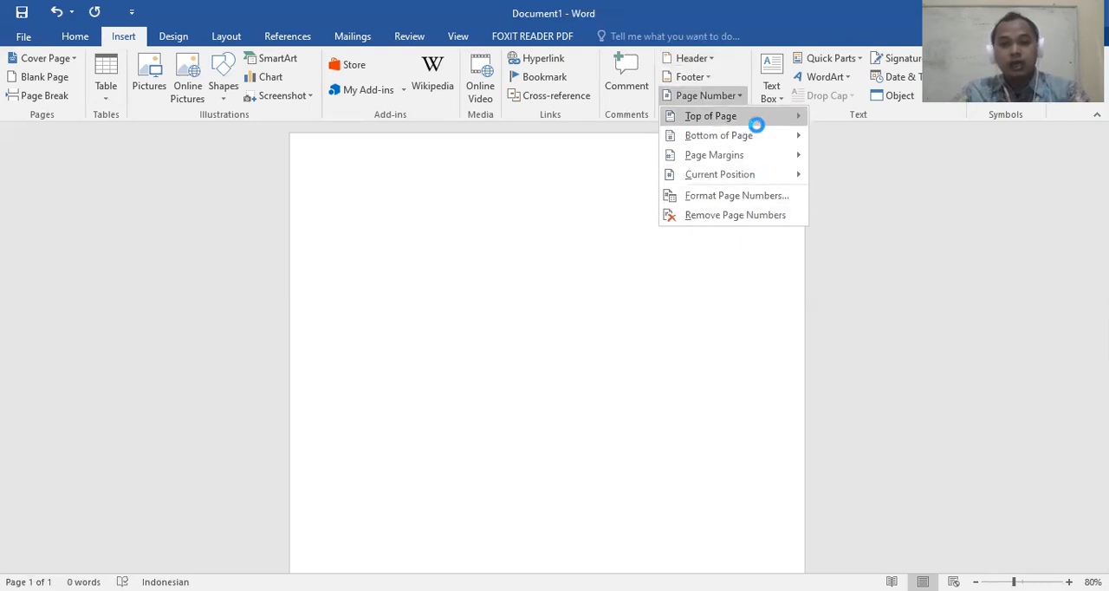
{"action": "mouse_move", "coordinate": [758, 145]}
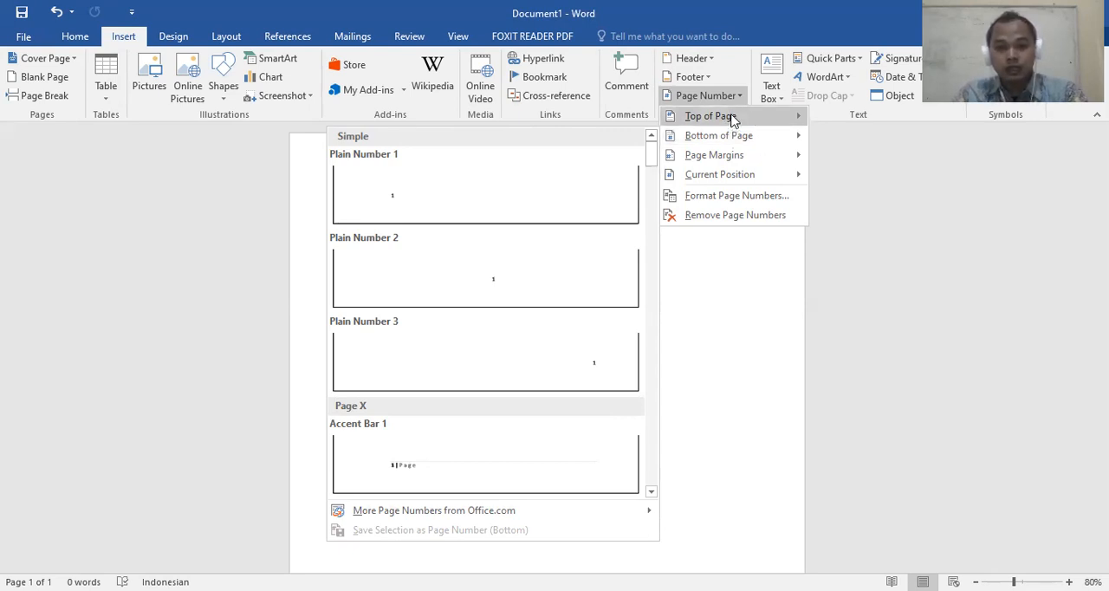
{"action": "mouse_move", "coordinate": [740, 123]}
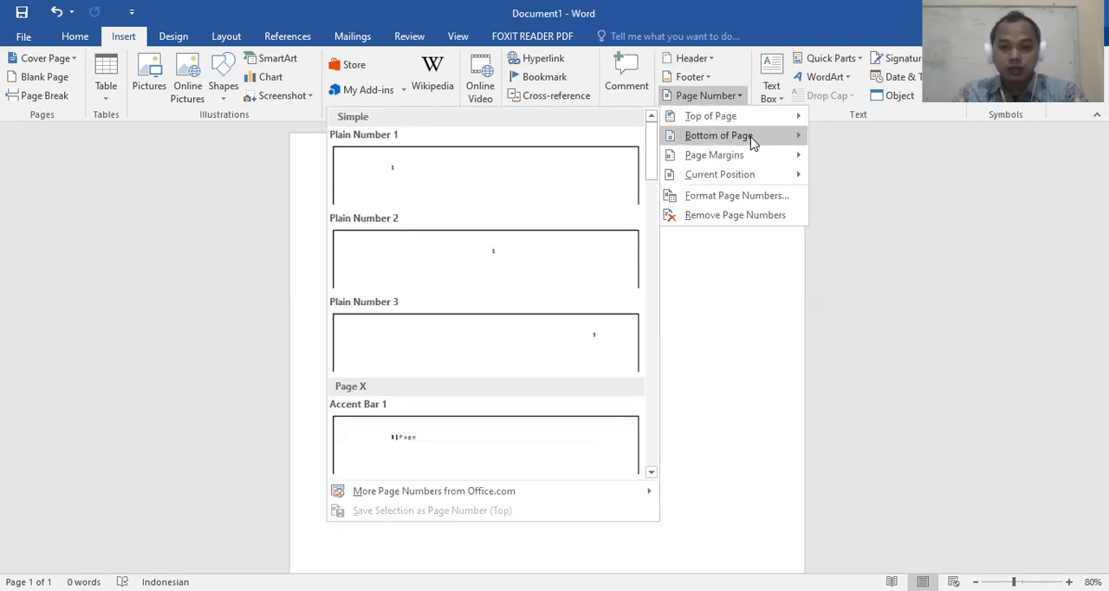
{"action": "scroll", "coordinate": [486, 337], "scroll_direction": "down", "scroll_amount": 3}
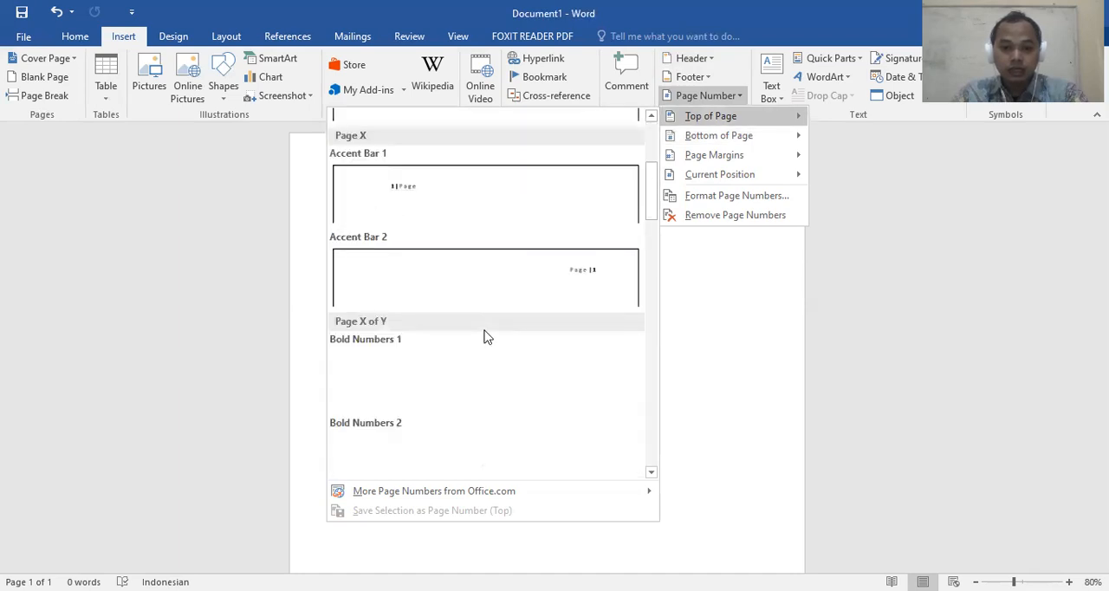
{"action": "scroll", "coordinate": [487, 324], "scroll_direction": "down", "scroll_amount": 10}
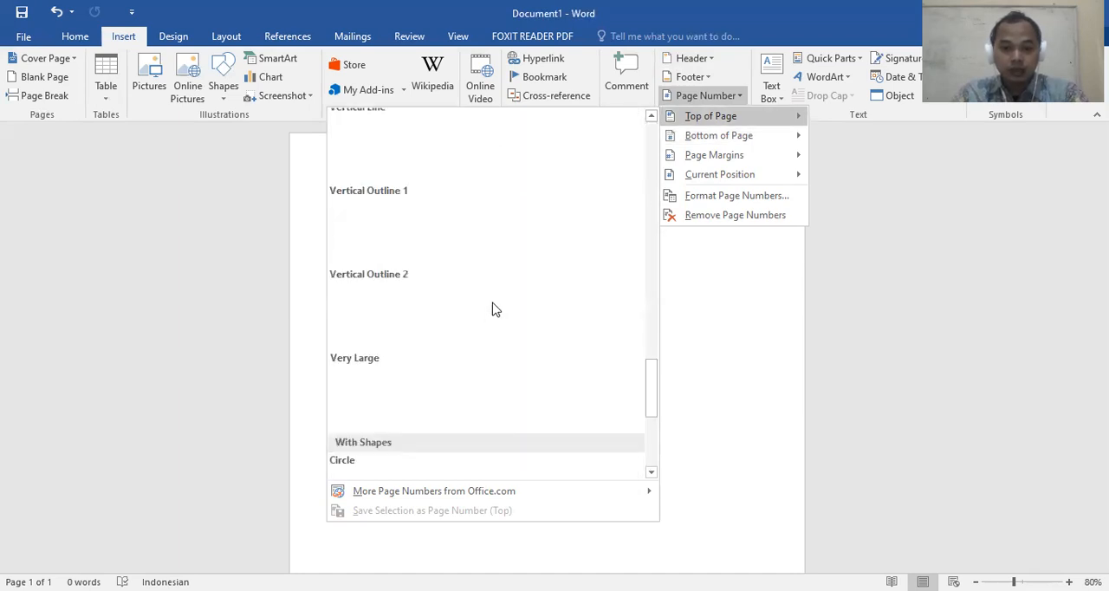
{"action": "scroll", "coordinate": [492, 309], "scroll_direction": "down", "scroll_amount": 3}
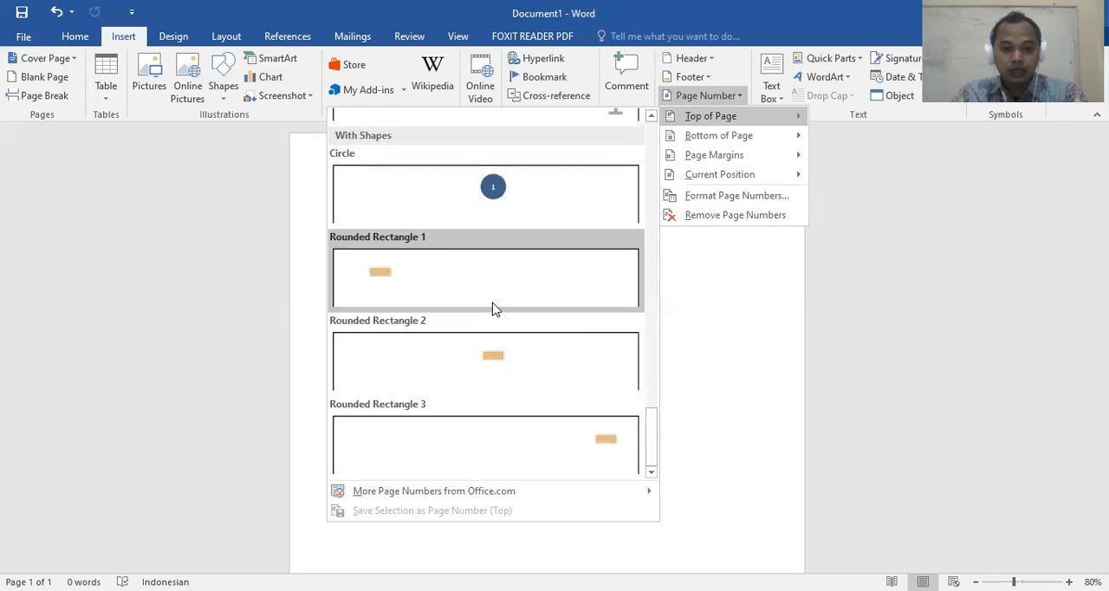
{"action": "scroll", "coordinate": [492, 309], "scroll_direction": "up", "scroll_amount": 6}
{"action": "scroll", "coordinate": [492, 309], "scroll_direction": "down", "scroll_amount": 3}
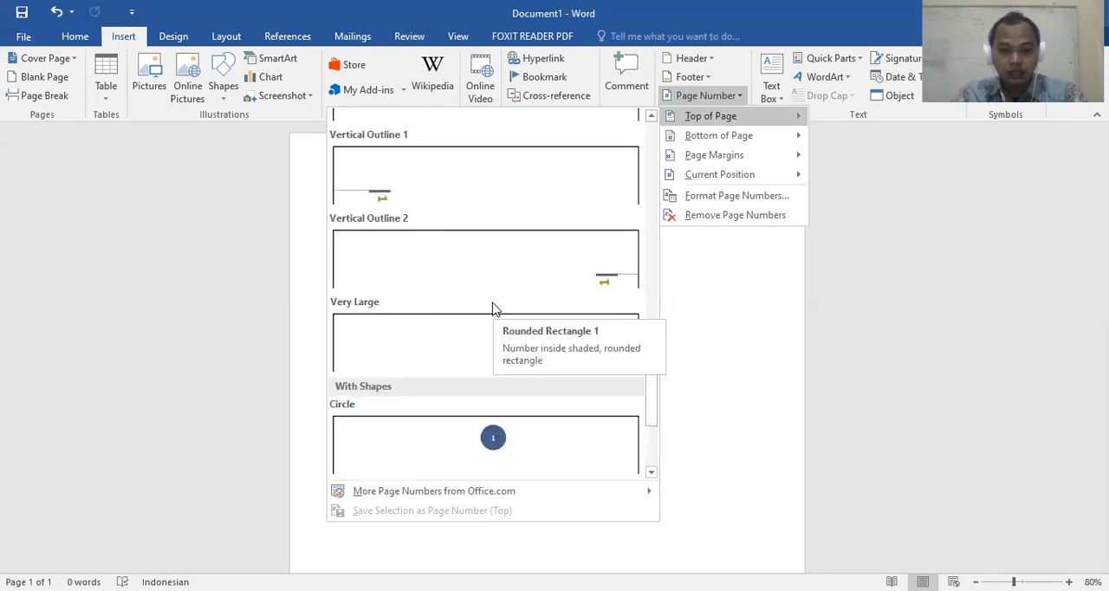
{"action": "scroll", "coordinate": [492, 309], "scroll_direction": "down", "scroll_amount": 3}
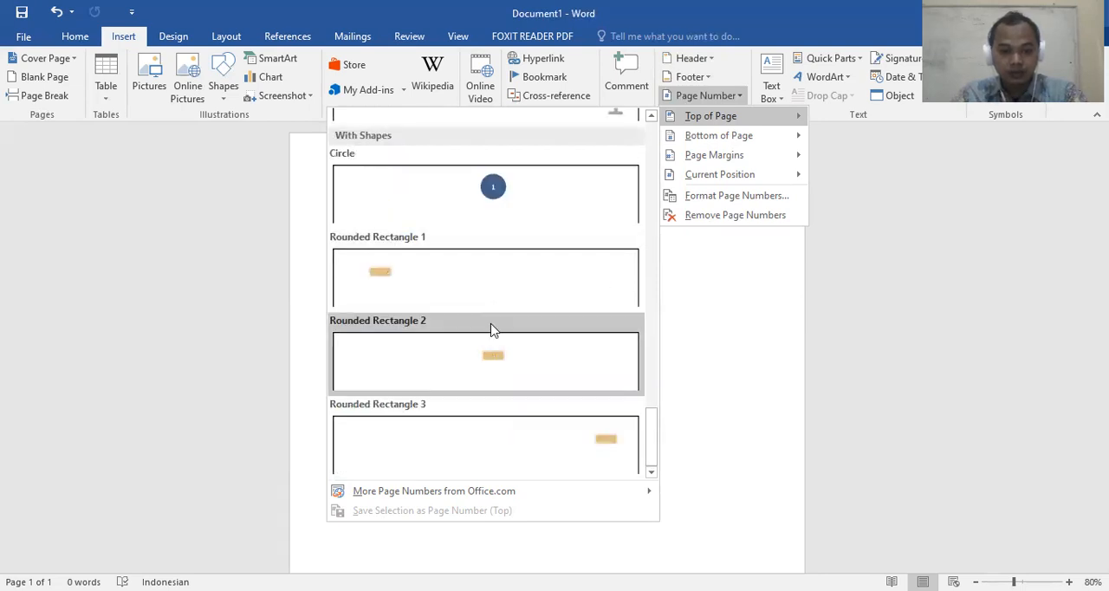
{"action": "scroll", "coordinate": [492, 321], "scroll_direction": "up", "scroll_amount": 3}
{"action": "scroll", "coordinate": [494, 330], "scroll_direction": "up", "scroll_amount": 3}
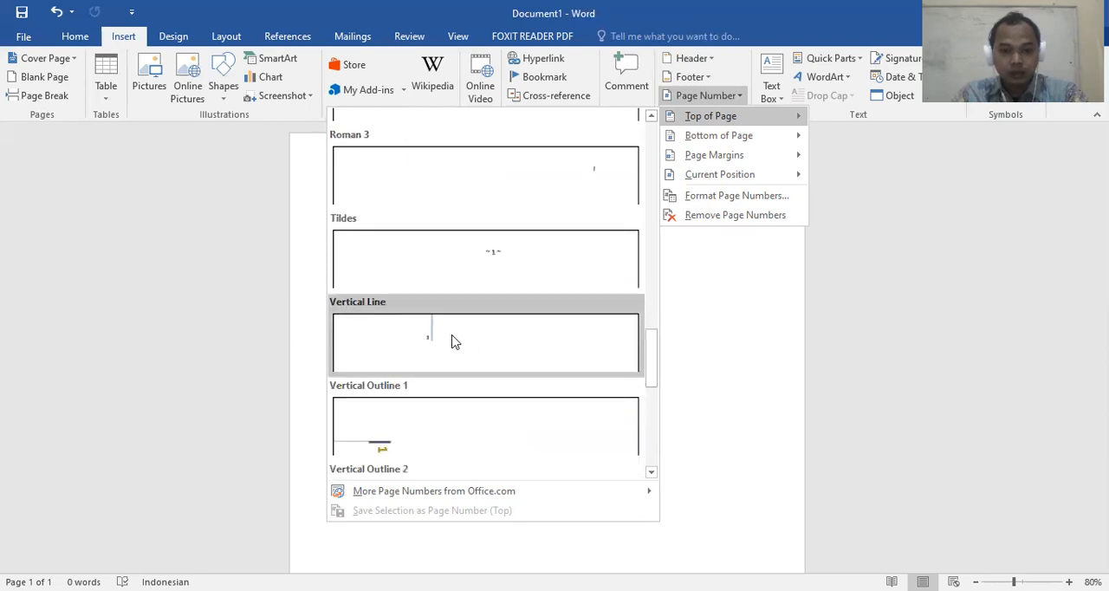
{"action": "scroll", "coordinate": [452, 341], "scroll_direction": "up", "scroll_amount": 3}
{"action": "scroll", "coordinate": [390, 312], "scroll_direction": "up", "scroll_amount": 12}
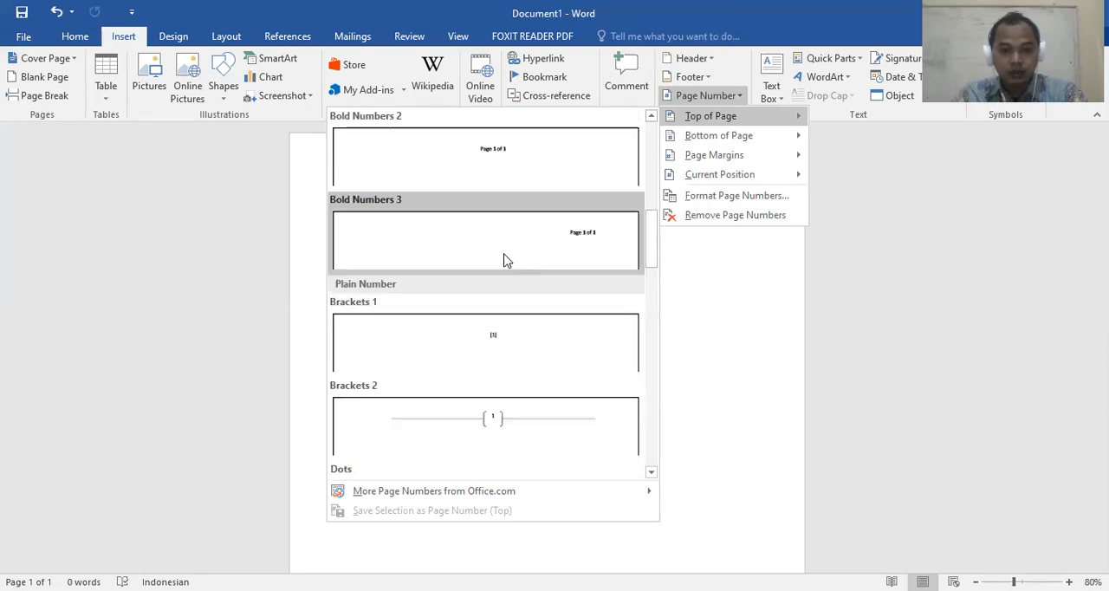
{"action": "scroll", "coordinate": [520, 247], "scroll_direction": "down", "scroll_amount": 3}
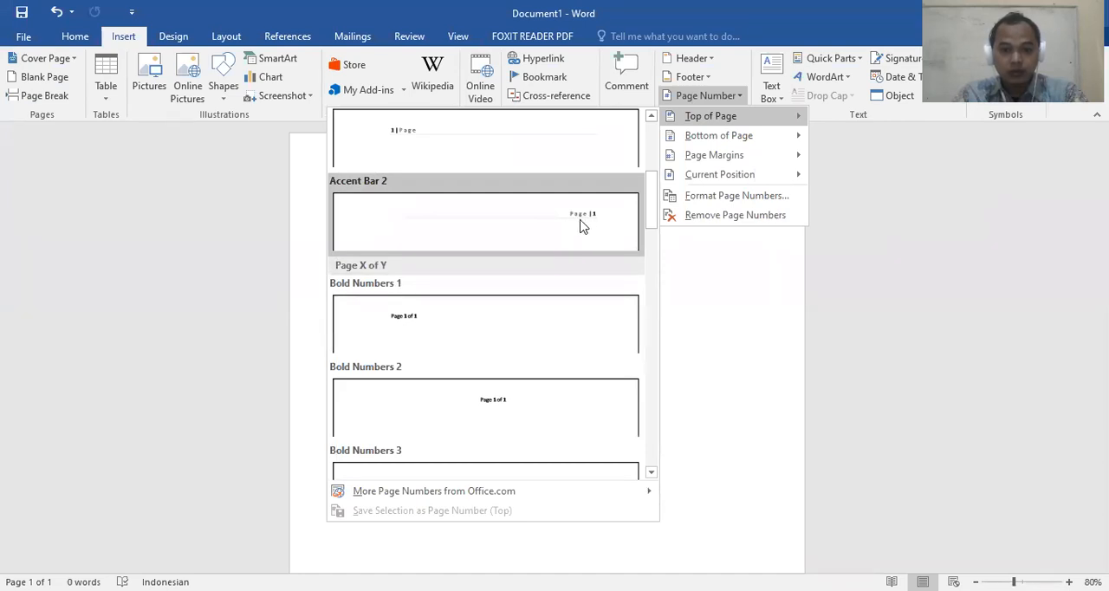
{"action": "scroll", "coordinate": [572, 244], "scroll_direction": "up", "scroll_amount": 5}
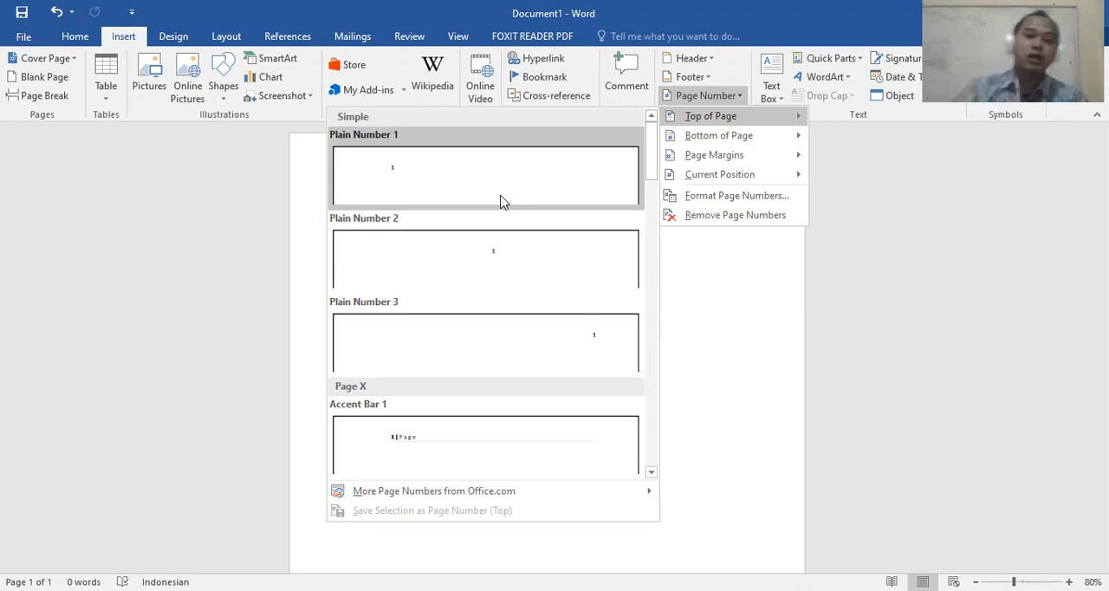
Insert a plain right-aligned page number at the bottom of the page
{"action": "left_click", "coordinate": [717, 135]}
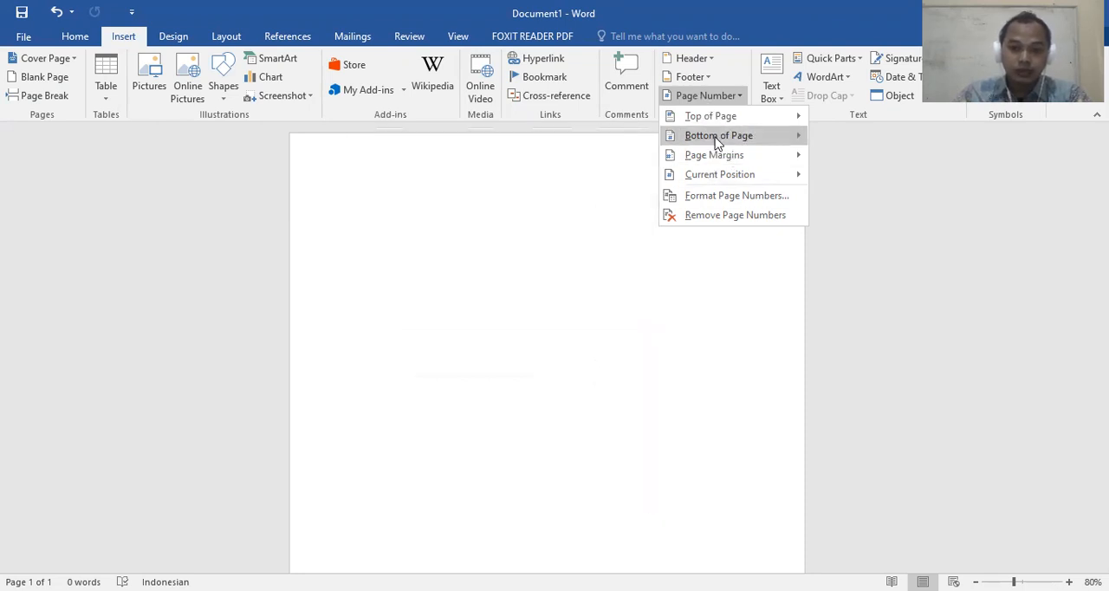
{"action": "mouse_move", "coordinate": [716, 142]}
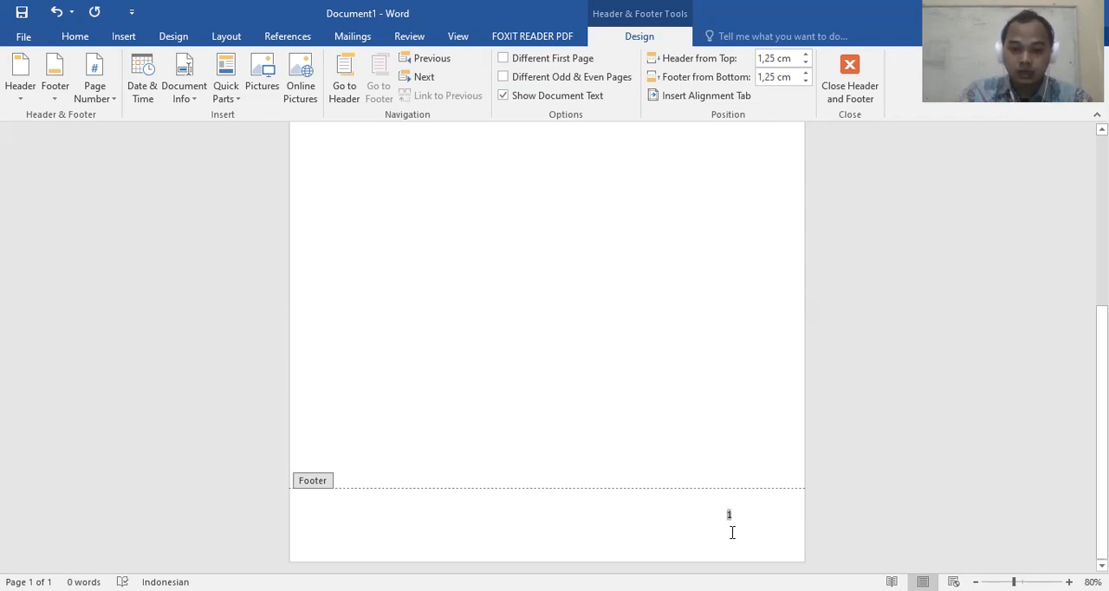
Add the word "Halaman" in front of the page number in the footer
{"action": "scroll", "coordinate": [666, 463], "scroll_direction": "up", "scroll_amount": 6}
{"action": "scroll", "coordinate": [450, 398], "scroll_direction": "down", "scroll_amount": 5}
{"action": "scroll", "coordinate": [658, 269], "scroll_direction": "down", "scroll_amount": 3}
{"action": "scroll", "coordinate": [675, 251], "scroll_direction": "up", "scroll_amount": 3}
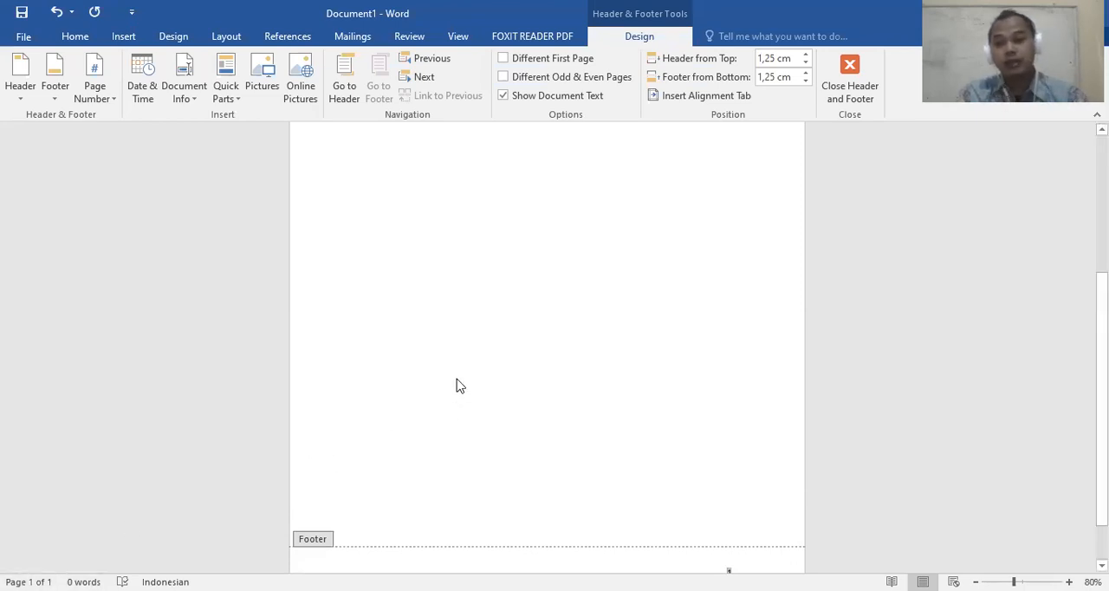
{"action": "scroll", "coordinate": [531, 372], "scroll_direction": "down", "scroll_amount": 1}
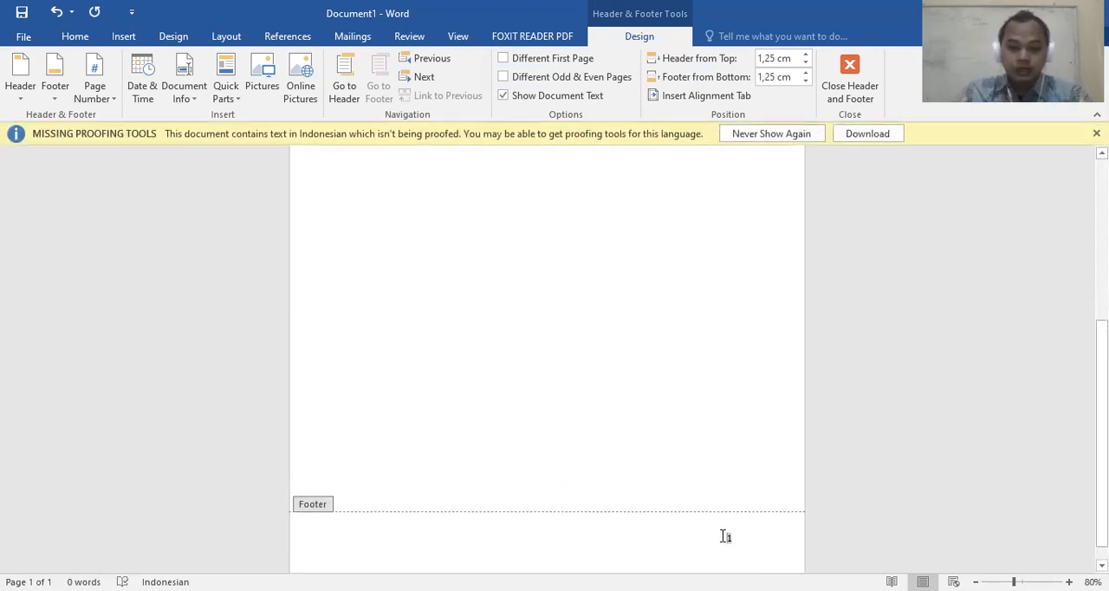
{"action": "scroll", "coordinate": [736, 513], "scroll_direction": "down", "scroll_amount": 1}
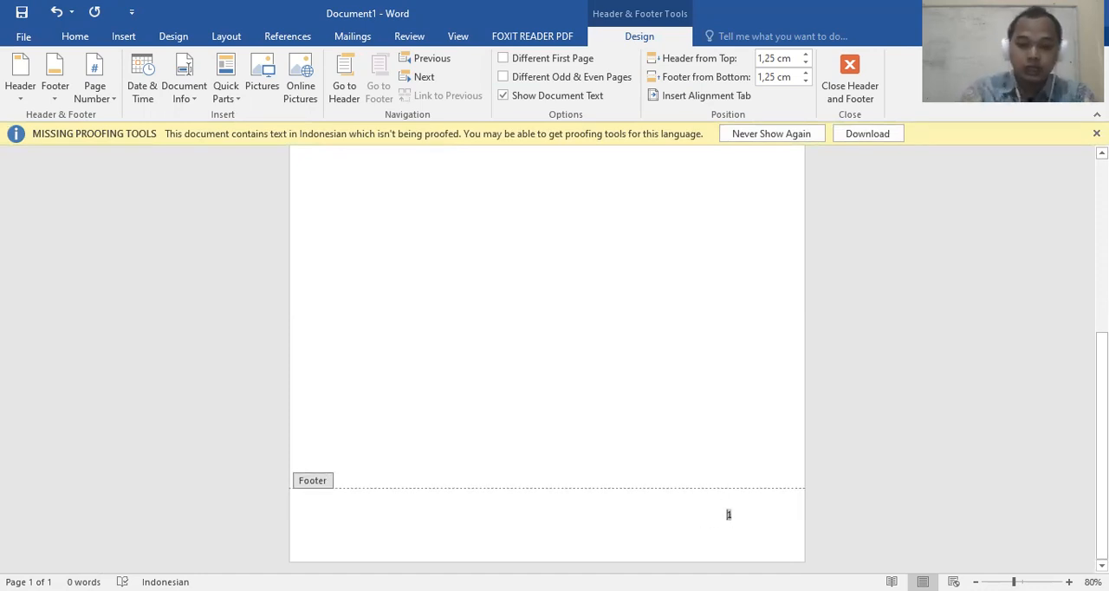
{"action": "type", "text": "Halaman"}
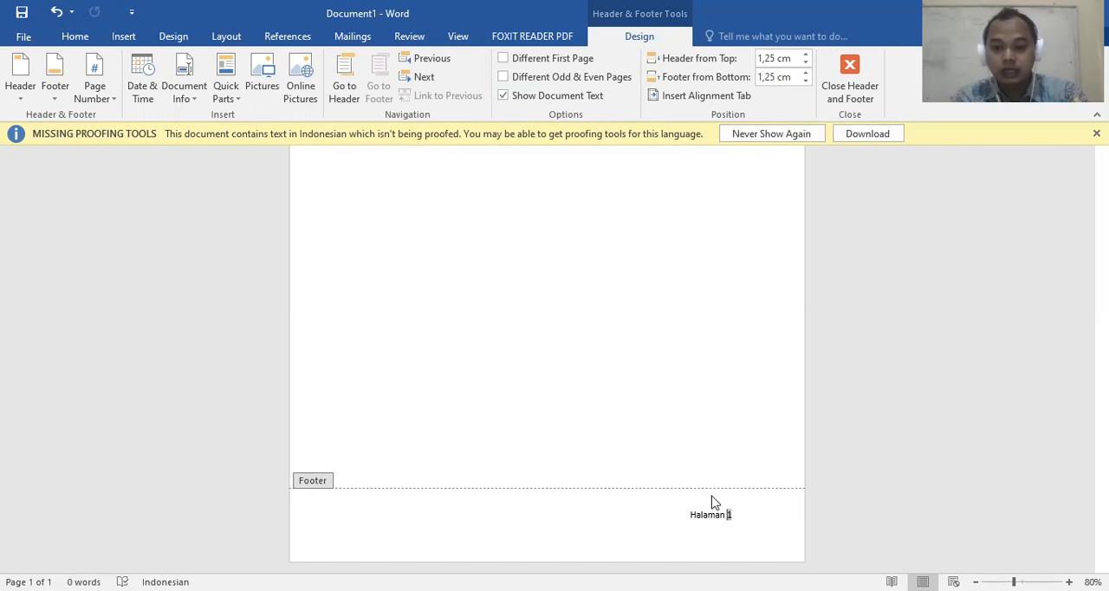
Separate the word "Halaman" from the page number in the footer with a vertical bar "|"
{"action": "type", "text": "-"}
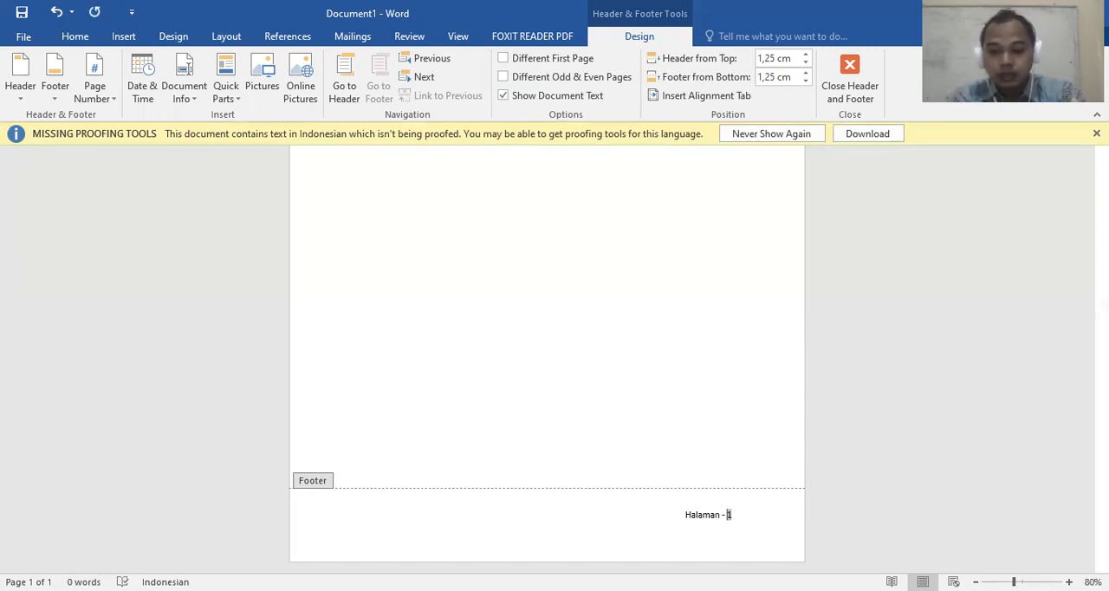
{"action": "key", "text": "BackSpace"}
{"action": "key", "text": "BackSpace"}
{"action": "type", "text": "|"}
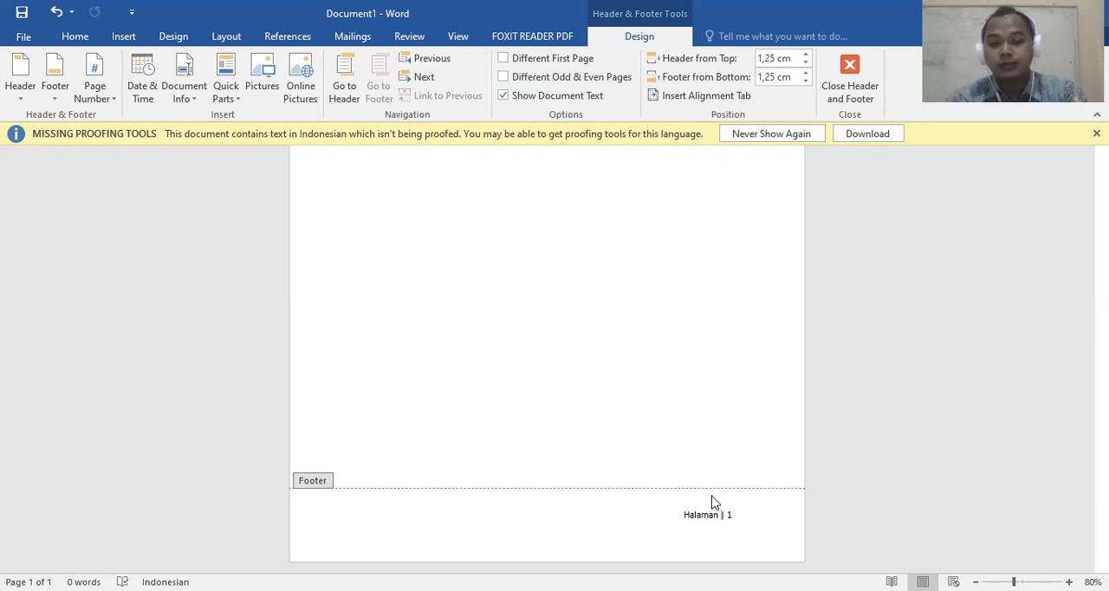
Remove the empty line below the page number in the footer
{"action": "key", "text": "Home"}
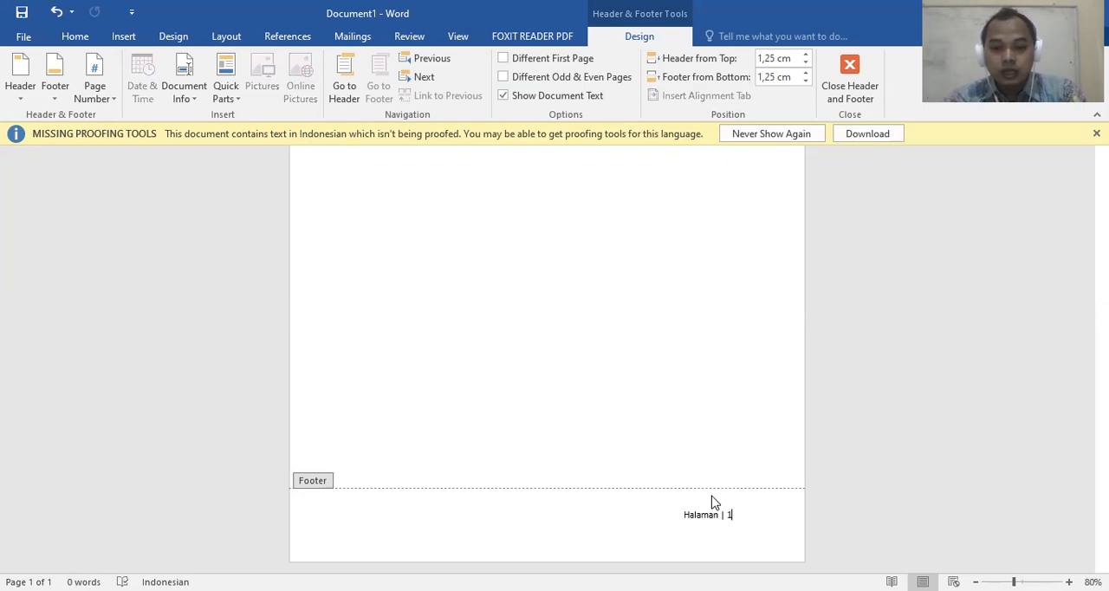
{"action": "key", "text": "Return"}
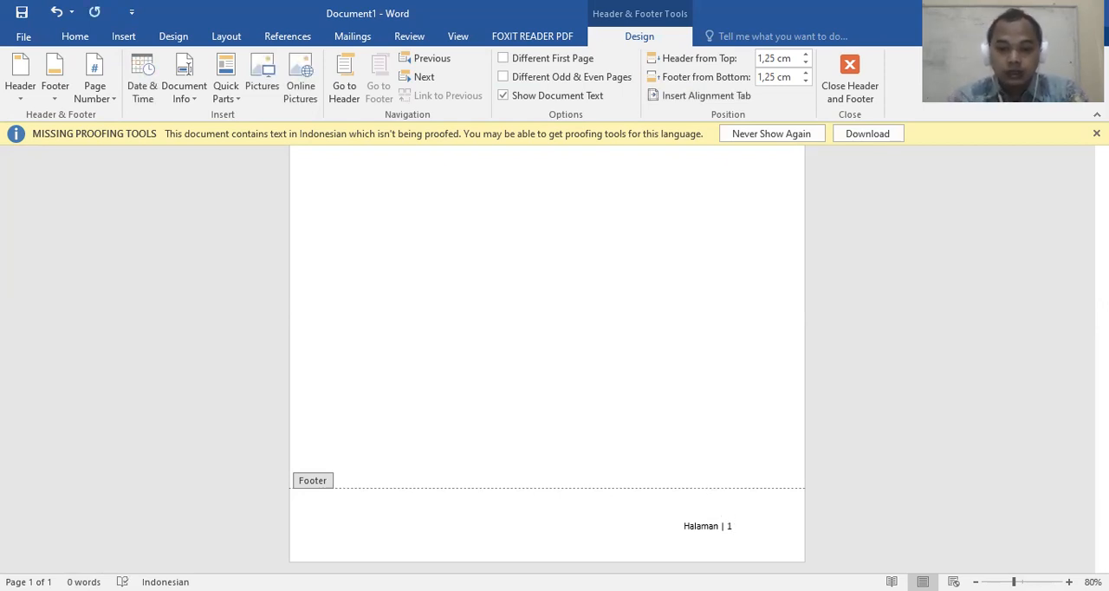
{"action": "key", "text": "Up"}
{"action": "key", "text": "Down"}
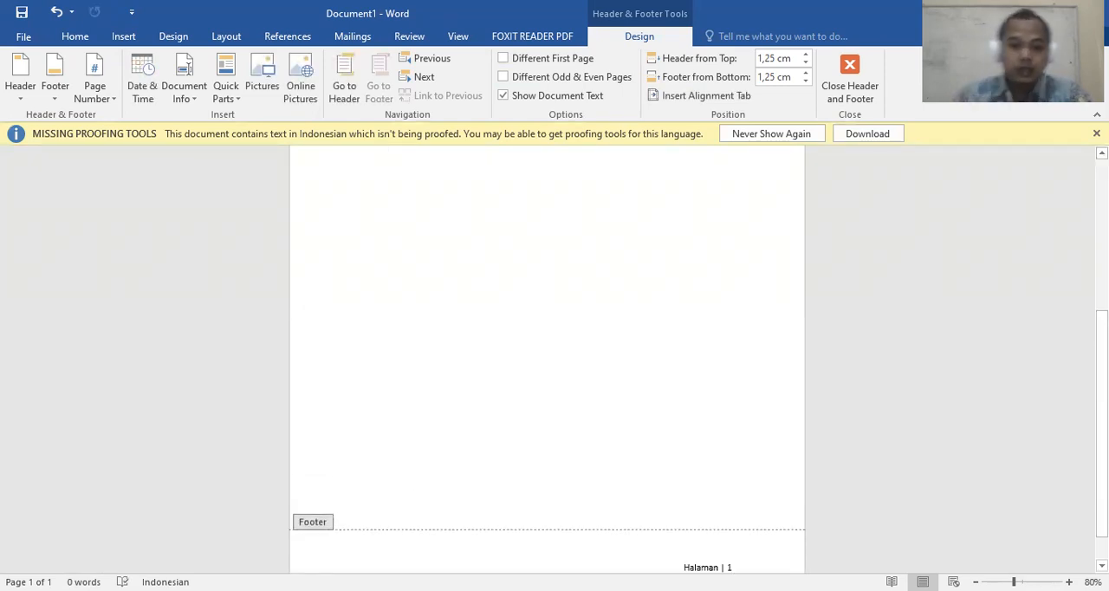
Examine the page's header area and the labelled page number in its footer
{"action": "scroll", "coordinate": [598, 531], "scroll_direction": "down", "scroll_amount": 2}
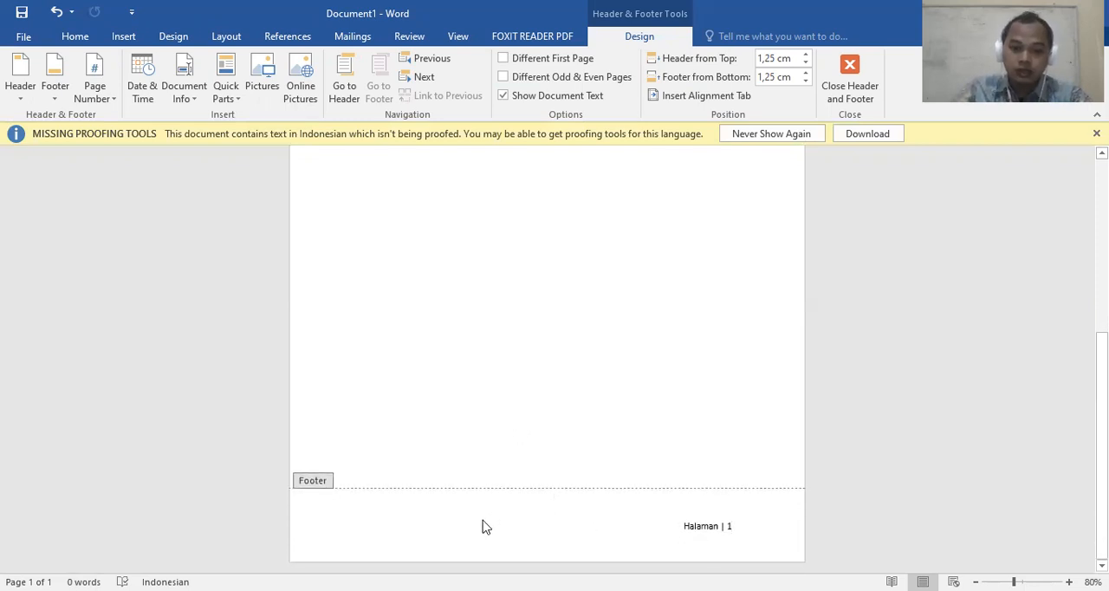
{"action": "scroll", "coordinate": [485, 502], "scroll_direction": "up", "scroll_amount": 5}
{"action": "scroll", "coordinate": [519, 260], "scroll_direction": "up", "scroll_amount": 5}
{"action": "scroll", "coordinate": [493, 250], "scroll_direction": "down", "scroll_amount": 8}
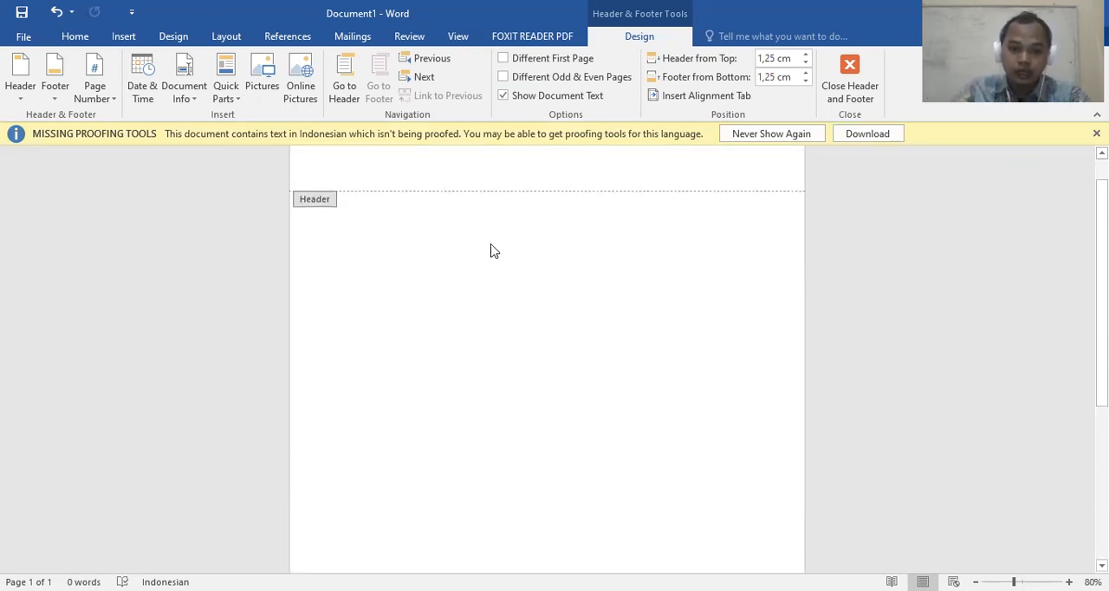
{"action": "scroll", "coordinate": [438, 407], "scroll_direction": "down", "scroll_amount": 1}
{"action": "scroll", "coordinate": [459, 381], "scroll_direction": "up", "scroll_amount": 2}
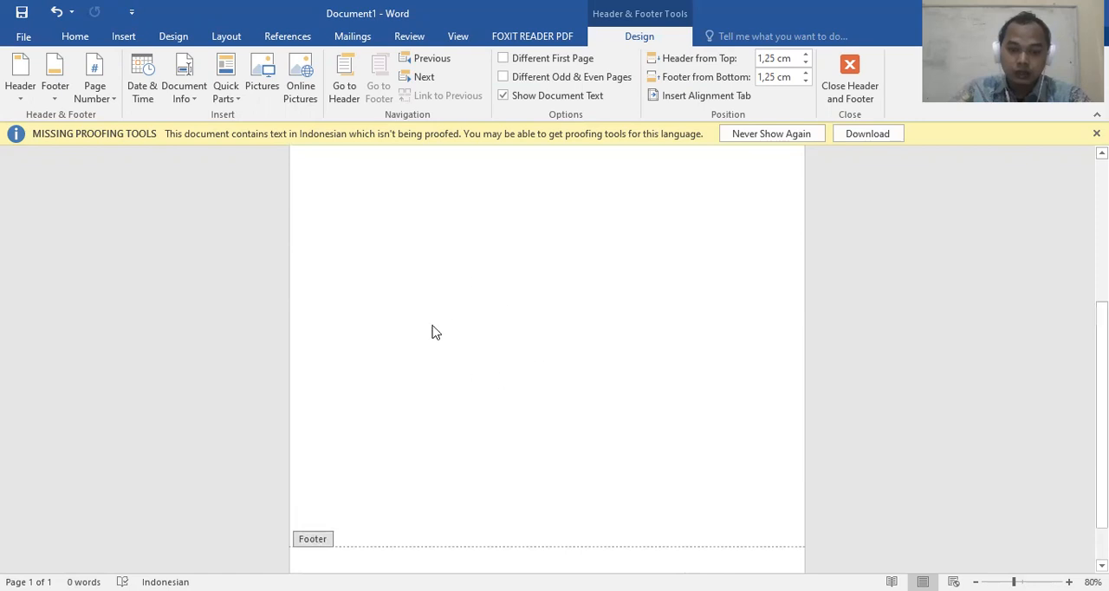
{"action": "scroll", "coordinate": [464, 312], "scroll_direction": "down", "scroll_amount": 2}
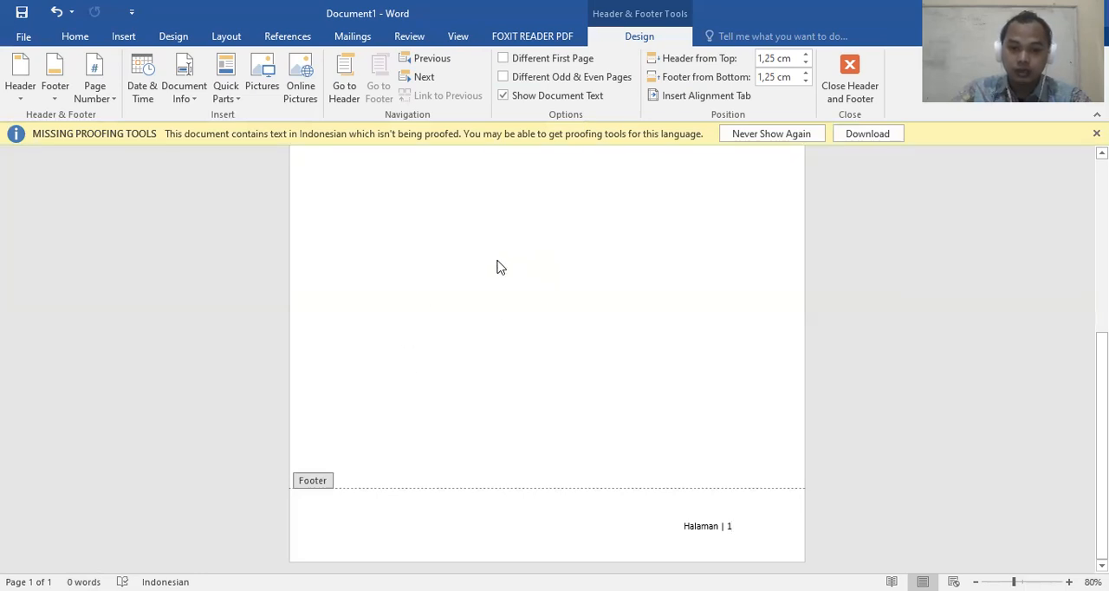
{"action": "scroll", "coordinate": [537, 321], "scroll_direction": "up", "scroll_amount": 3}
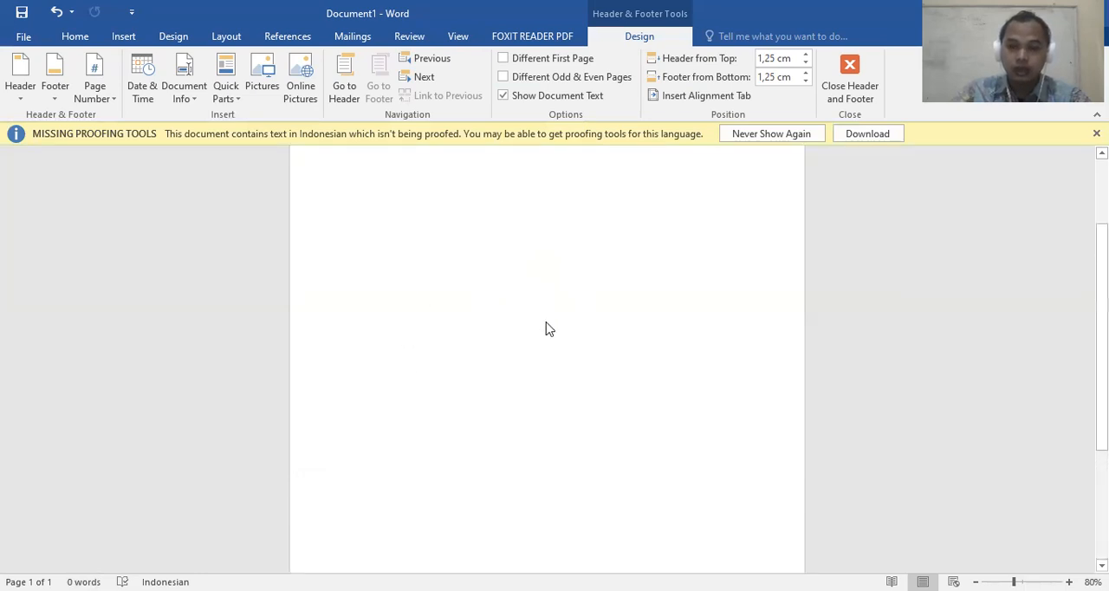
{"action": "scroll", "coordinate": [468, 259], "scroll_direction": "up", "scroll_amount": 1}
{"action": "scroll", "coordinate": [537, 212], "scroll_direction": "down", "scroll_amount": 5}
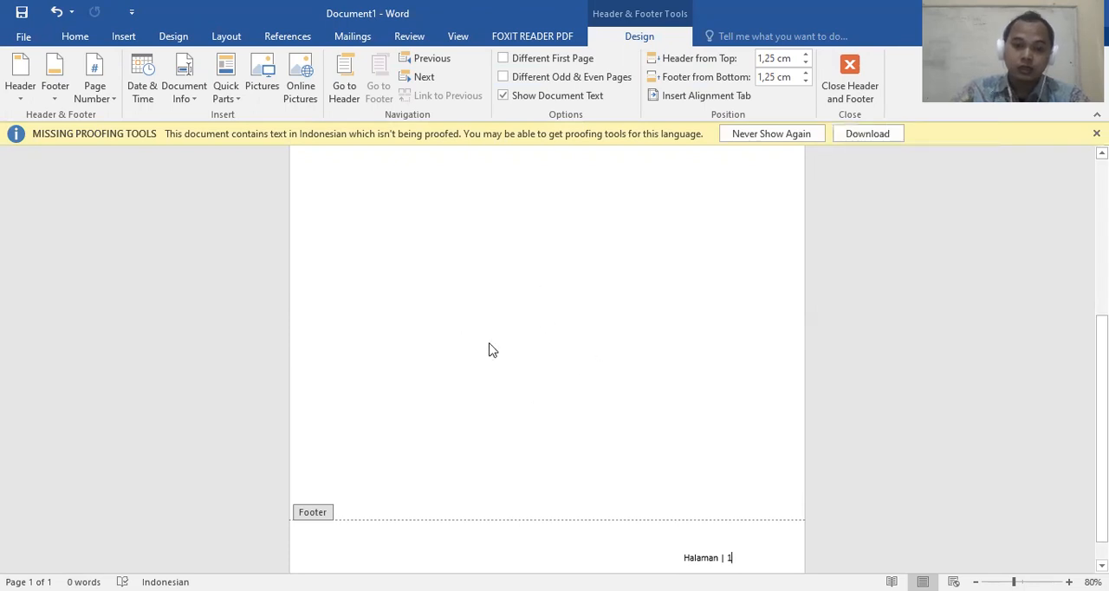
Return to the body and write two lines: "Halaman Satu dari sepuluh halaman" and "Contoh halaman satu dua tiga dan empat"
{"action": "double_click", "coordinate": [533, 276]}
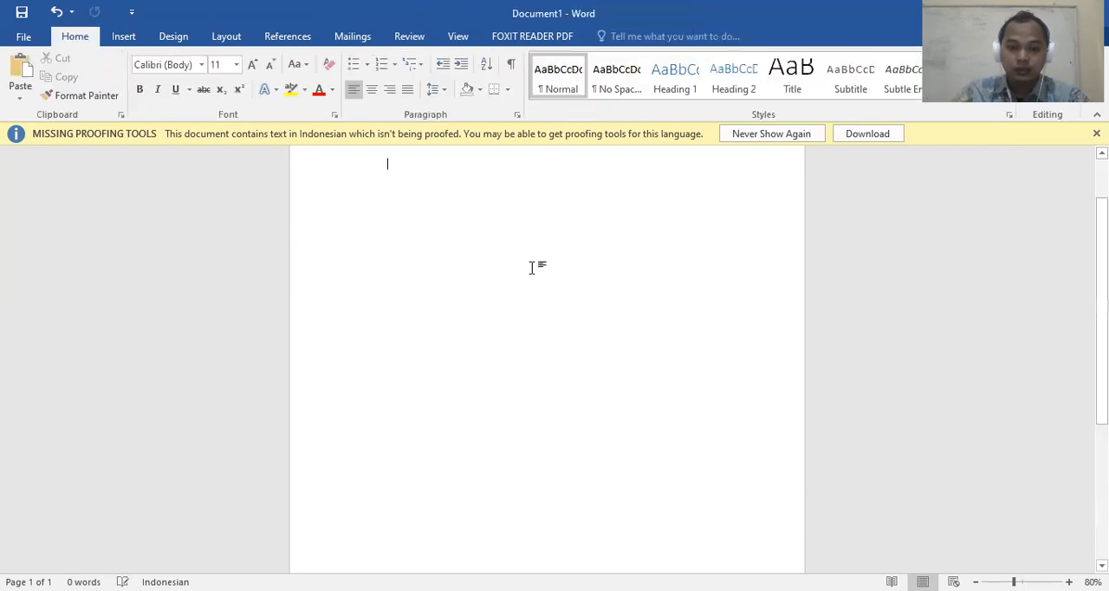
{"action": "scroll", "coordinate": [518, 313], "scroll_direction": "up", "scroll_amount": 3}
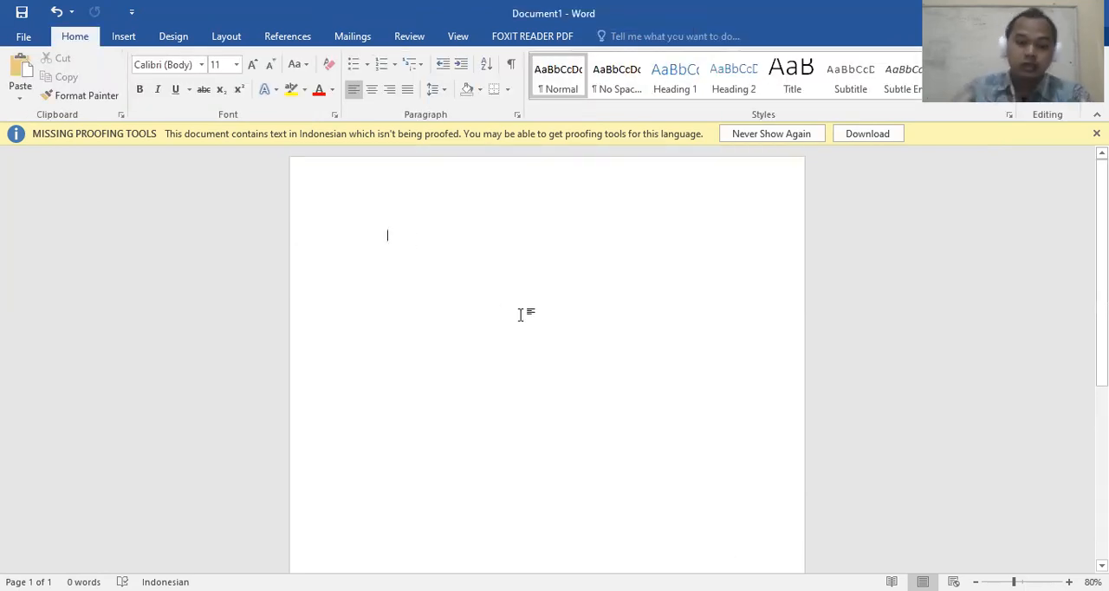
{"action": "type", "text": "Ha"}
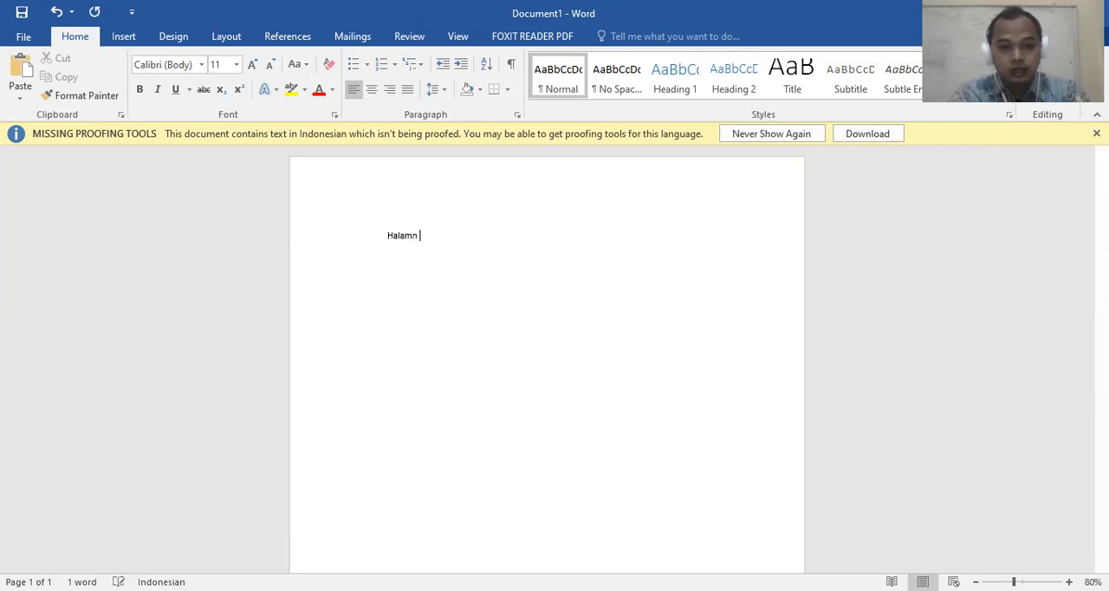
{"action": "type", "text": "laman "}
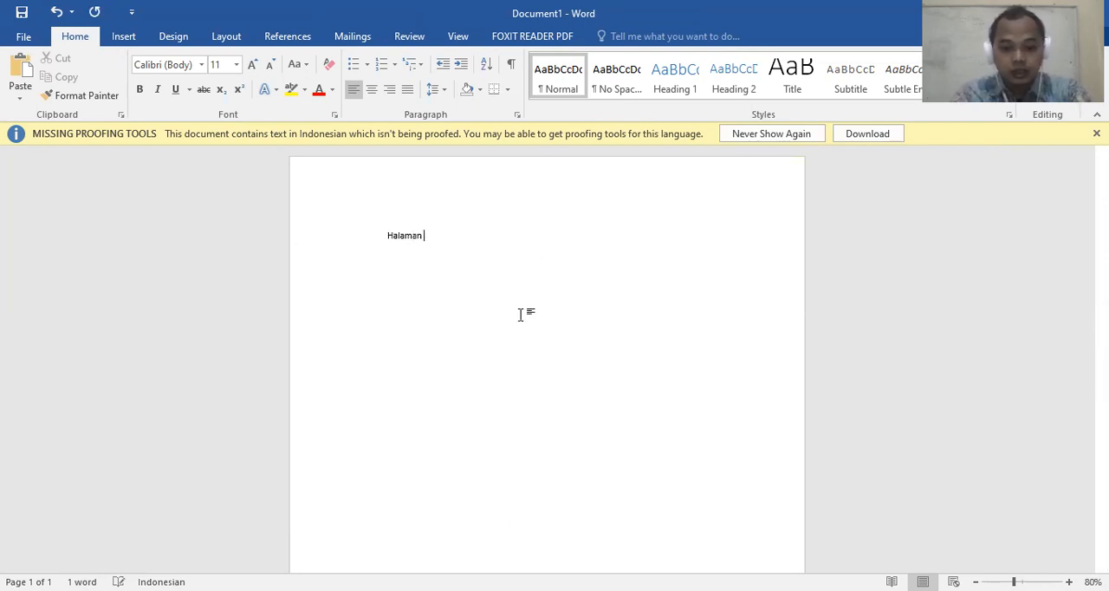
{"action": "type", "text": "Satu "}
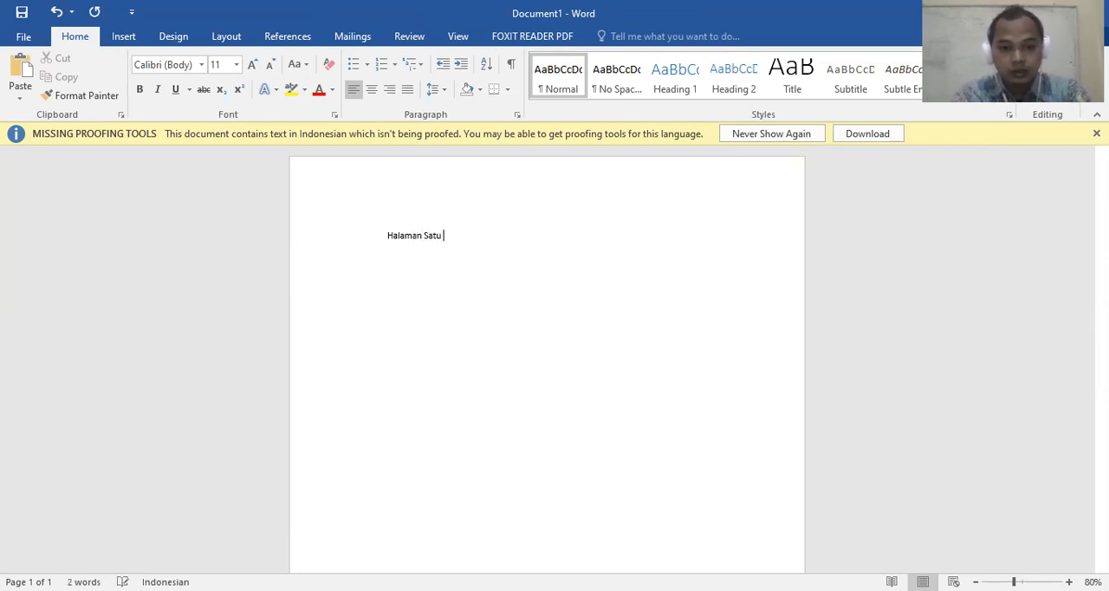
{"action": "type", "text": "dari sepuluh h"}
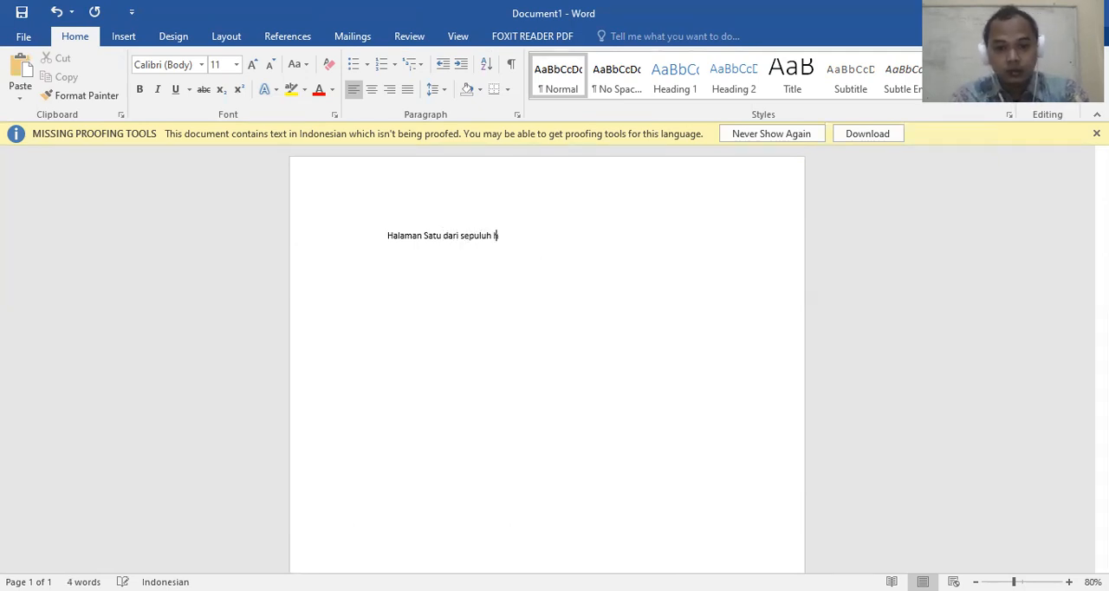
{"action": "type", "text": "alaman"}
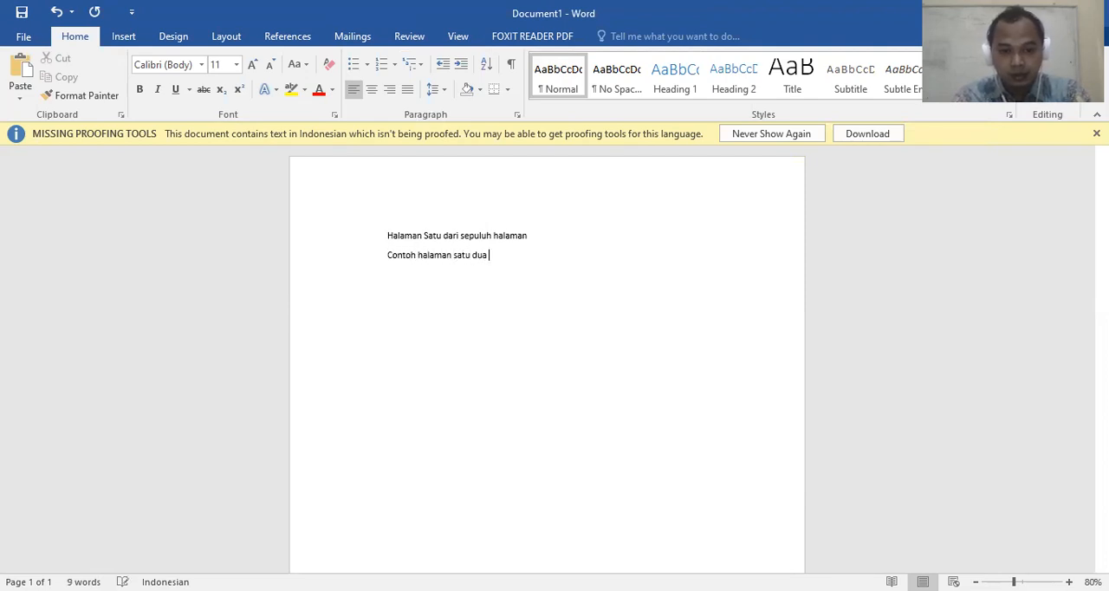
{"action": "type", "text": " Contoh halaman satu dua tiga dan empat"}
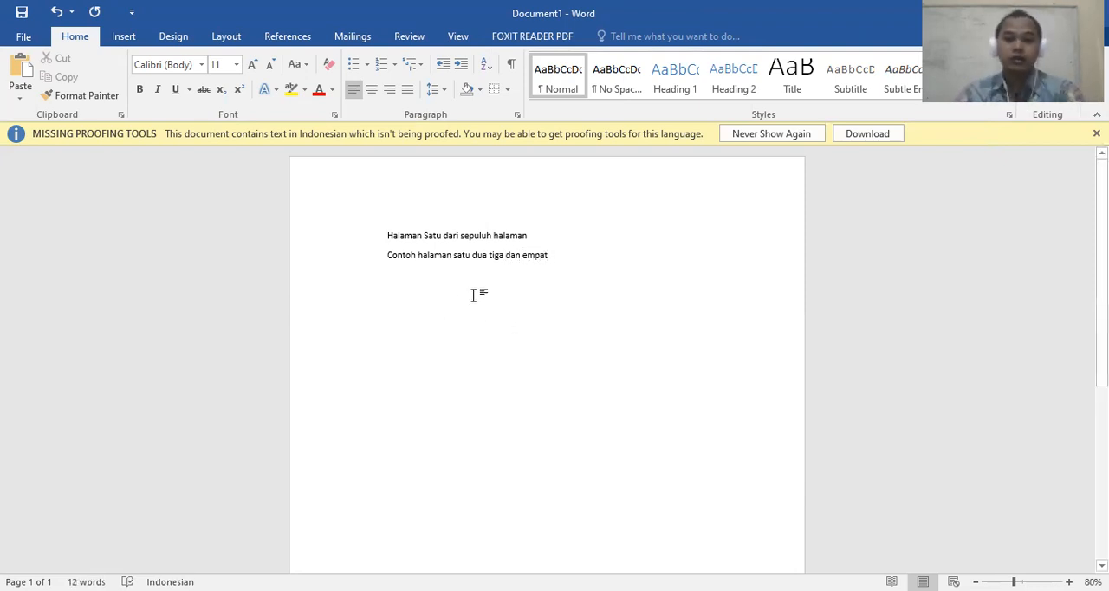
Insert a page break after the line "Contoh halaman satu dua tiga dan empat"
{"action": "scroll", "coordinate": [473, 295], "scroll_direction": "down", "scroll_amount": 7}
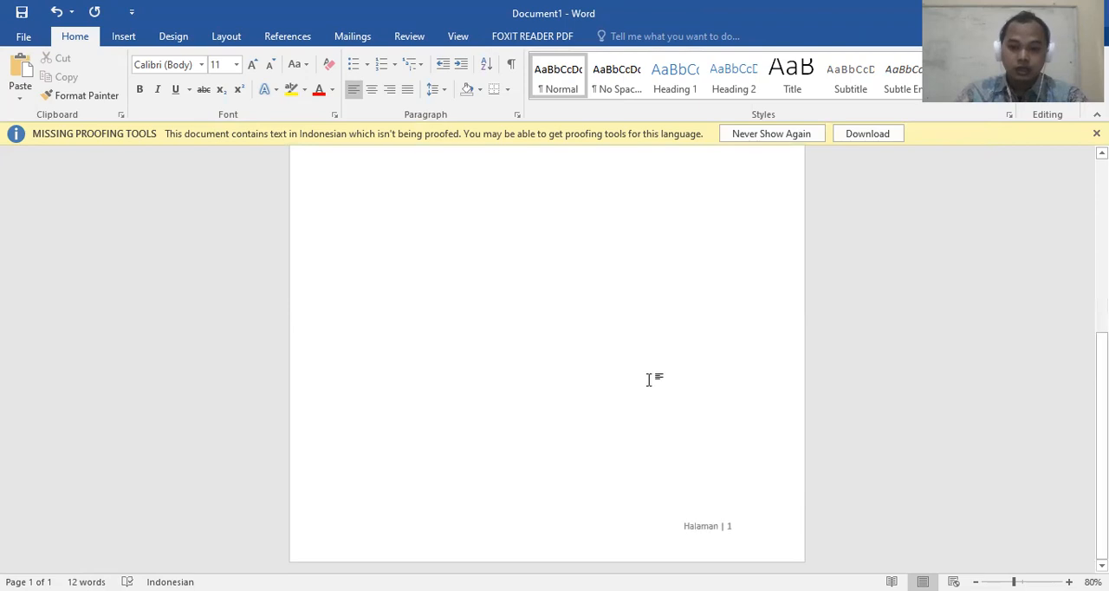
{"action": "scroll", "coordinate": [648, 379], "scroll_direction": "up", "scroll_amount": 7}
{"action": "left_click", "coordinate": [544, 240]}
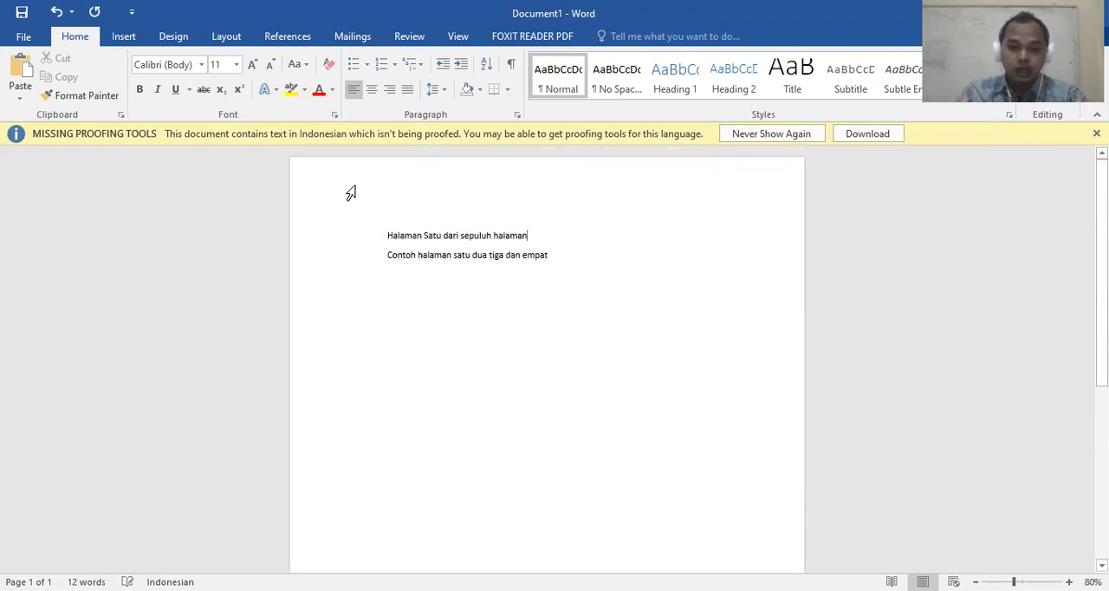
{"action": "left_click", "coordinate": [611, 330]}
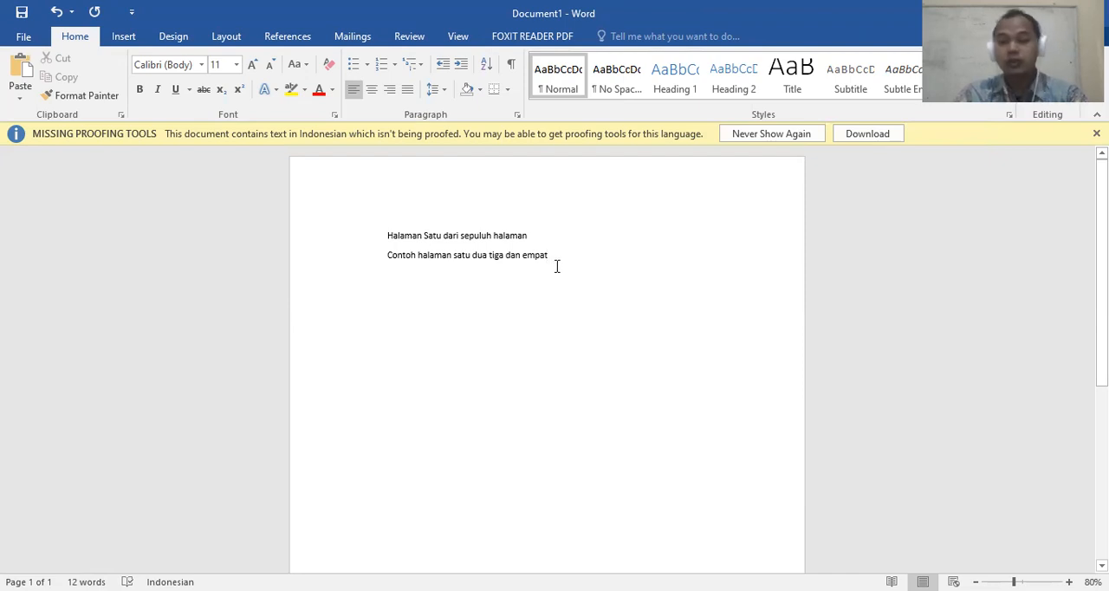
{"action": "left_click", "coordinate": [225, 36]}
{"action": "left_click", "coordinate": [217, 58]}
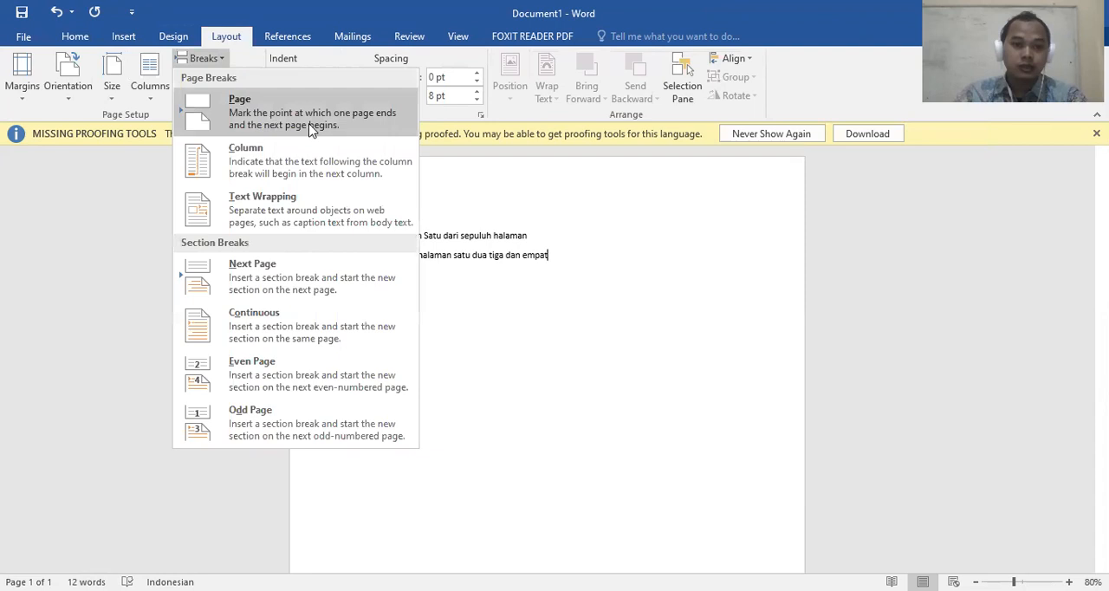
{"action": "left_click", "coordinate": [258, 118]}
Add three more page breaks to extend the document beyond page 2
{"action": "scroll", "coordinate": [572, 243], "scroll_direction": "down", "scroll_amount": 3}
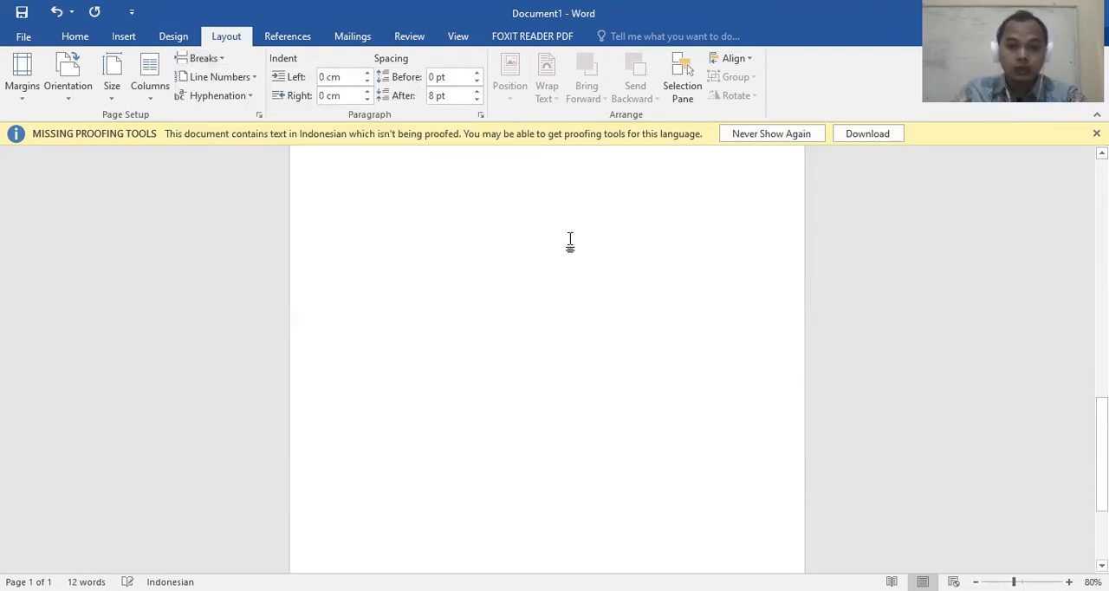
{"action": "scroll", "coordinate": [482, 372], "scroll_direction": "up", "scroll_amount": 10}
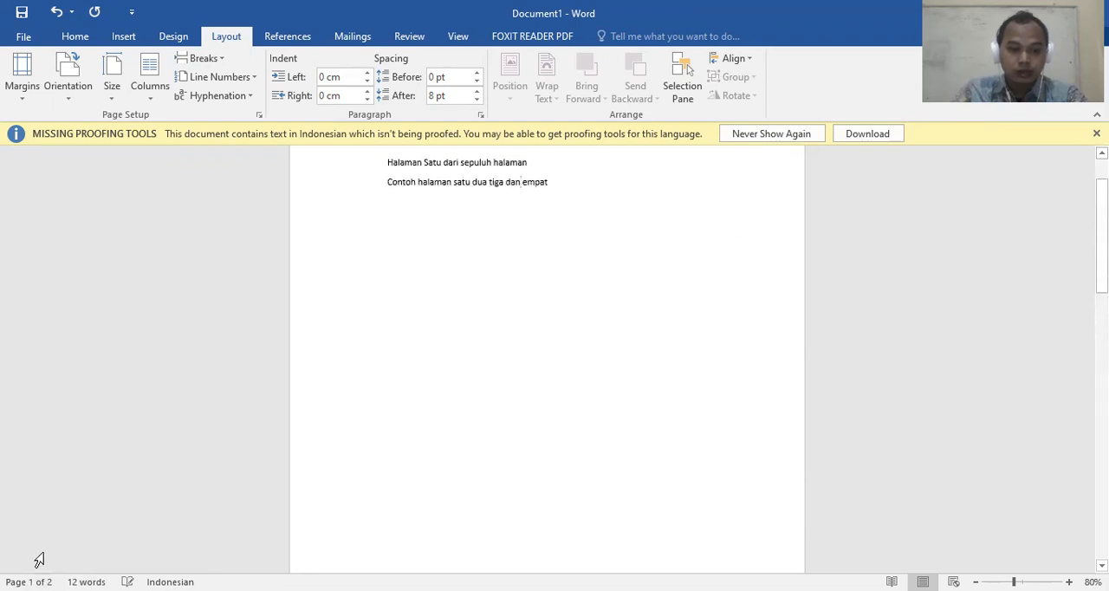
{"action": "scroll", "coordinate": [511, 353], "scroll_direction": "down", "scroll_amount": 10}
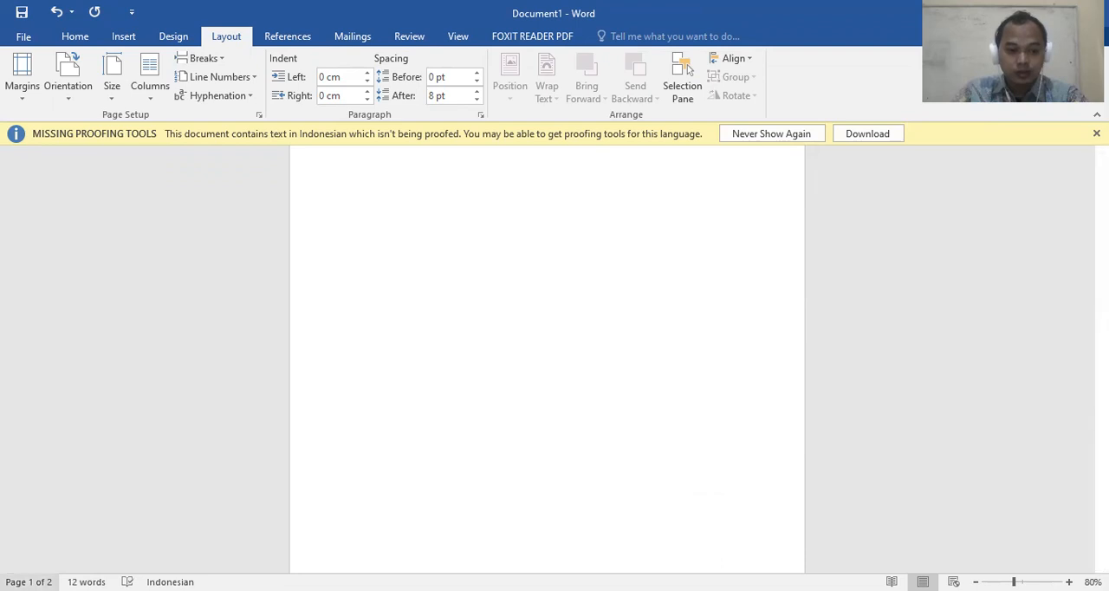
{"action": "scroll", "coordinate": [680, 395], "scroll_direction": "down", "scroll_amount": 2}
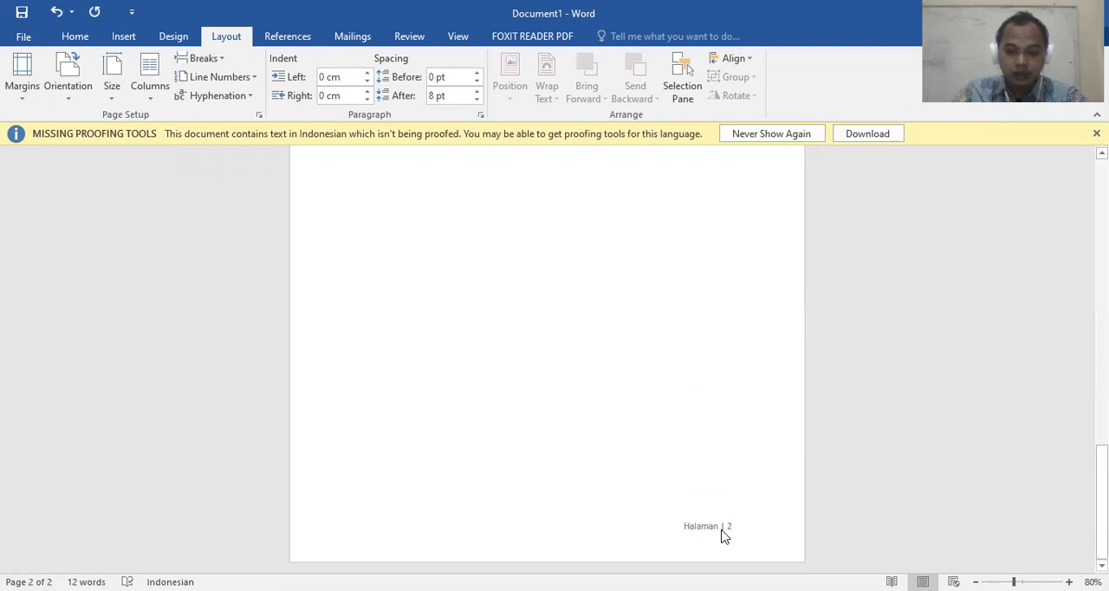
{"action": "scroll", "coordinate": [524, 344], "scroll_direction": "up", "scroll_amount": 7}
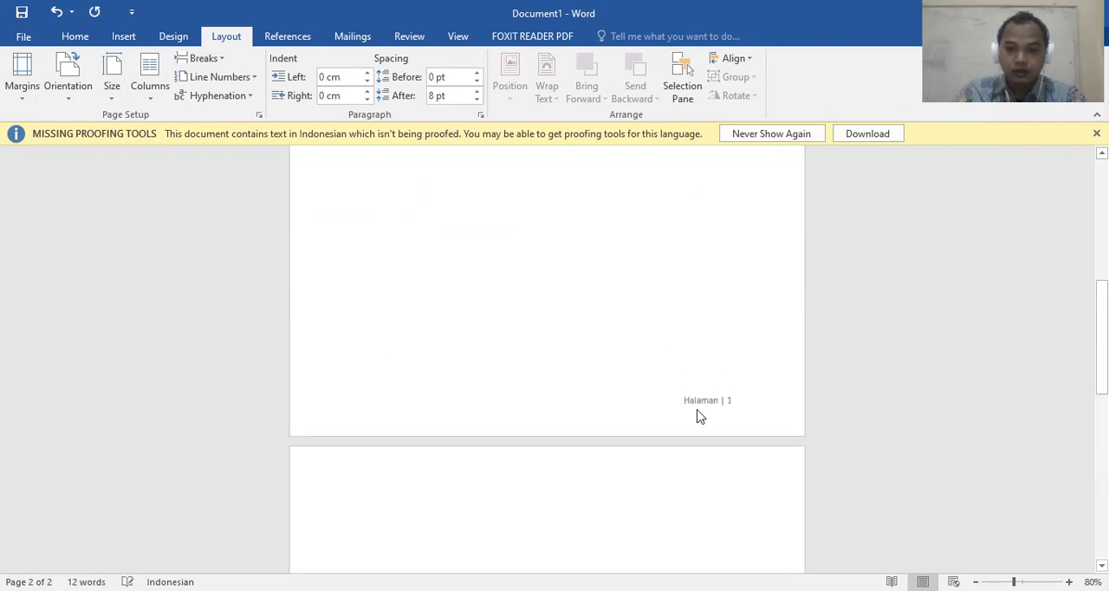
{"action": "scroll", "coordinate": [659, 329], "scroll_direction": "down", "scroll_amount": 7}
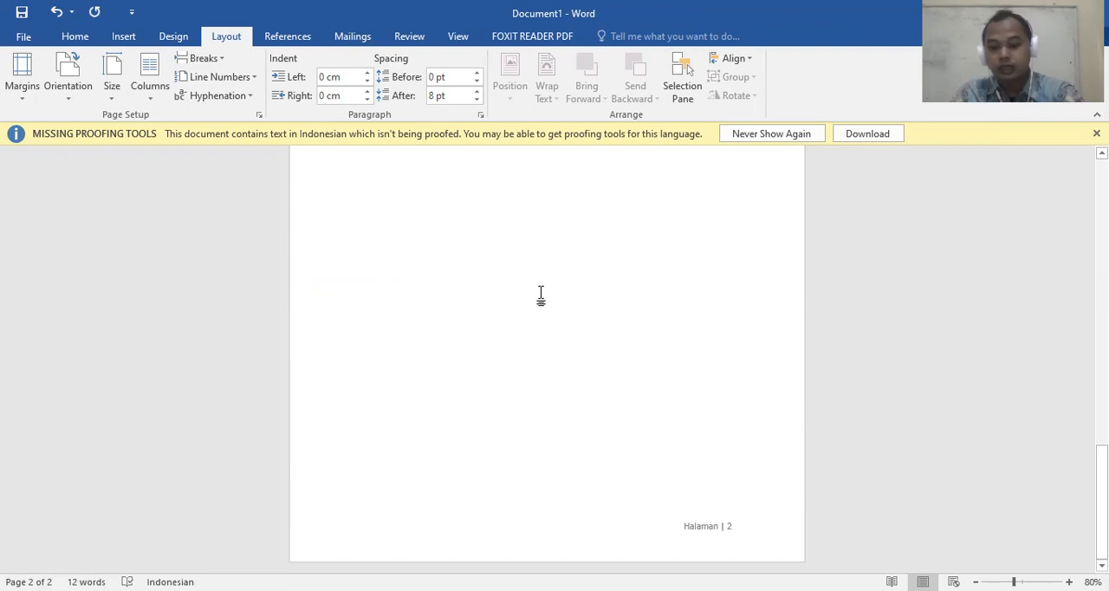
{"action": "key", "text": "ctrl+Return"}
{"action": "key", "text": "ctrl+Return"}
{"action": "key", "text": "ctrl+Return"}
Examine the footer page numbering across all pages, from the last page back to the first
{"action": "scroll", "coordinate": [540, 292], "scroll_direction": "down", "scroll_amount": 6}
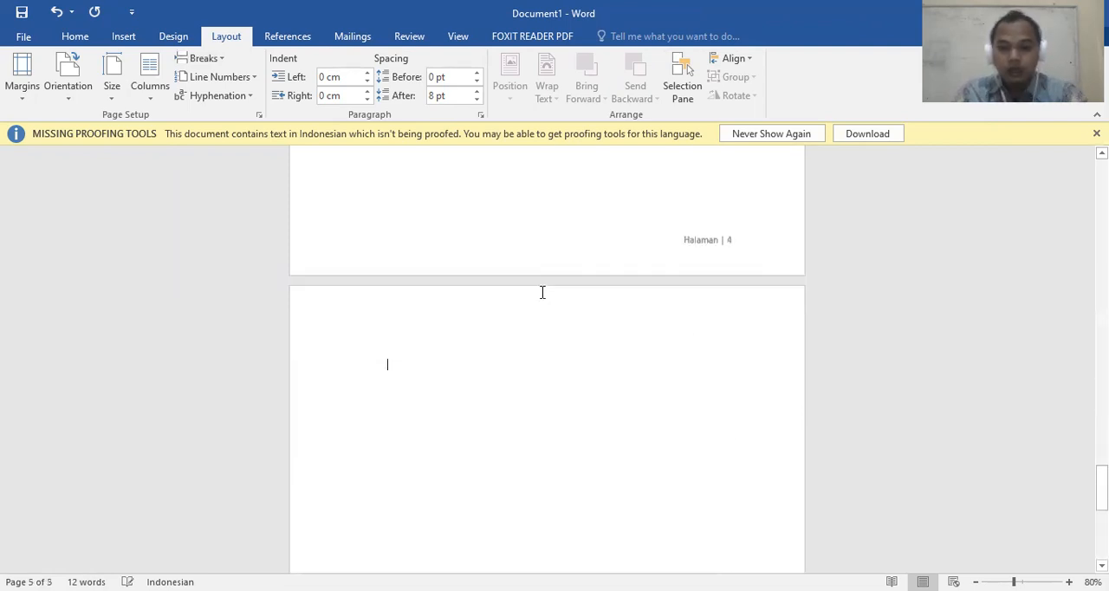
{"action": "scroll", "coordinate": [540, 290], "scroll_direction": "down", "scroll_amount": 4}
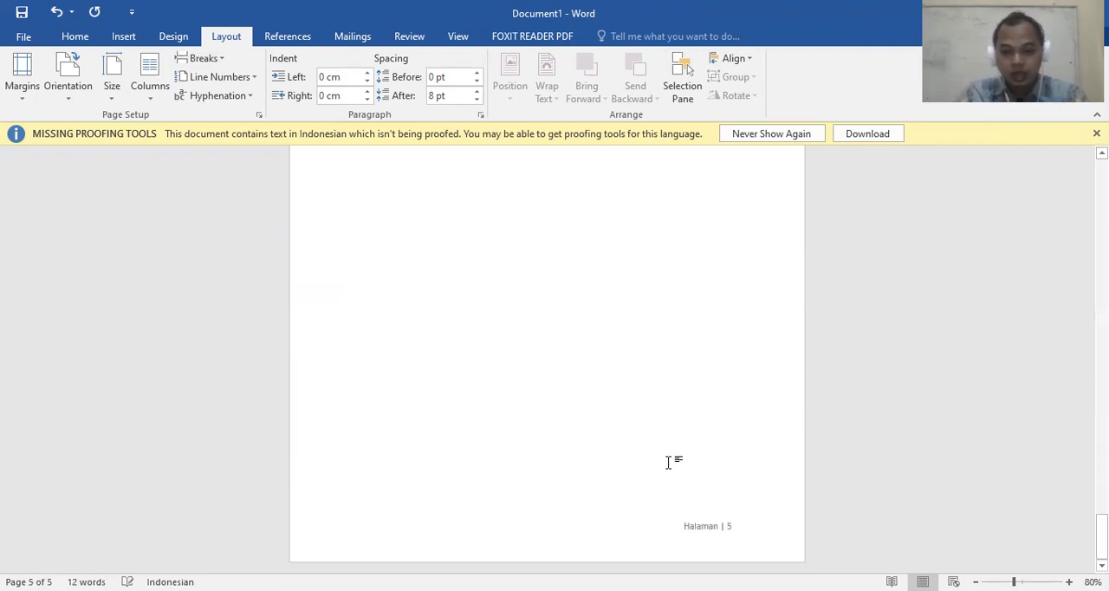
{"action": "scroll", "coordinate": [660, 442], "scroll_direction": "up", "scroll_amount": 5}
{"action": "scroll", "coordinate": [658, 438], "scroll_direction": "up", "scroll_amount": 12}
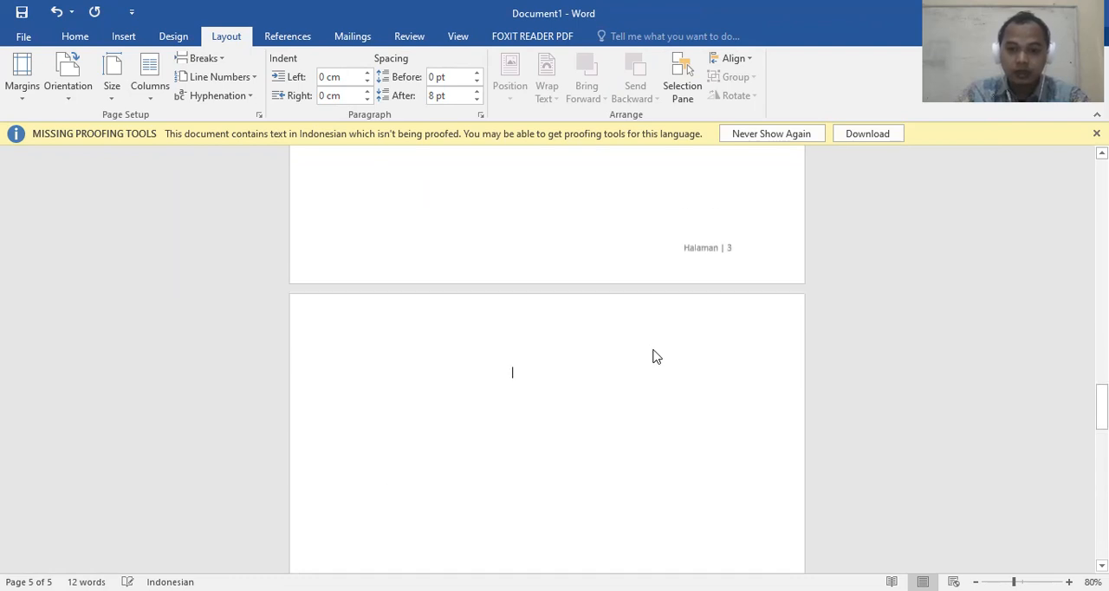
{"action": "scroll", "coordinate": [601, 322], "scroll_direction": "up", "scroll_amount": 7}
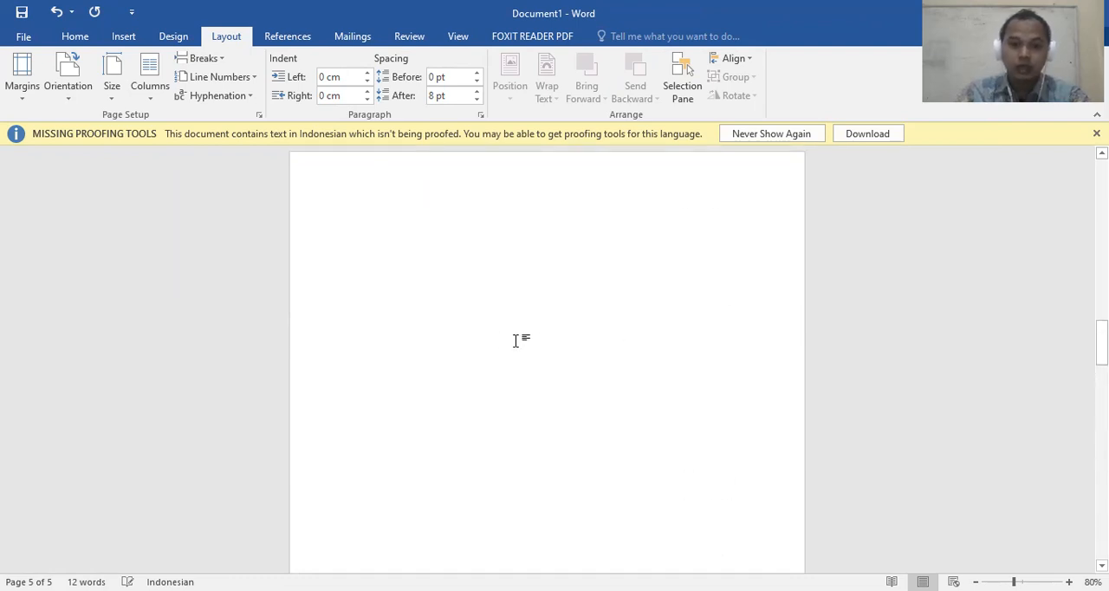
{"action": "scroll", "coordinate": [672, 377], "scroll_direction": "up", "scroll_amount": 7}
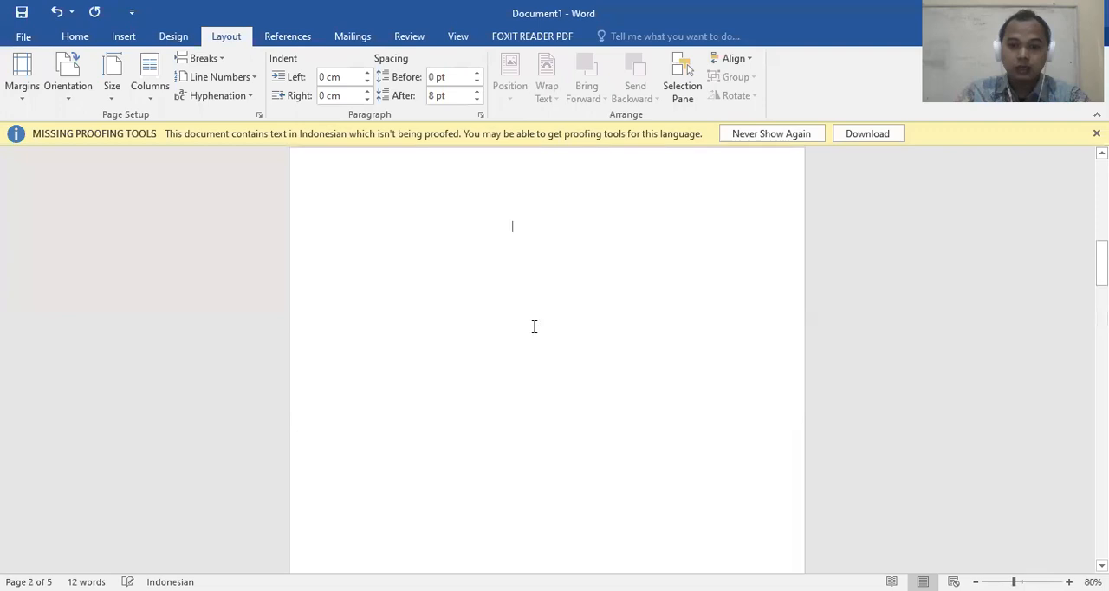
{"action": "scroll", "coordinate": [533, 330], "scroll_direction": "up", "scroll_amount": 5}
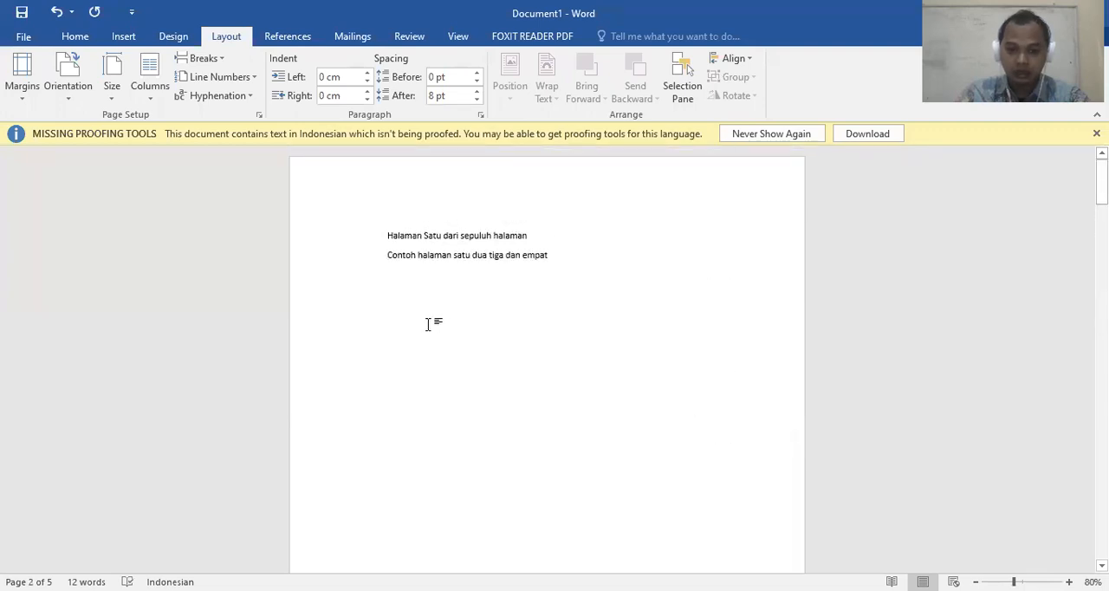
Write "Halaman ke Dua" at the start of page 2 and "Halaman ke tiga" at the start of page 3
{"action": "scroll", "coordinate": [583, 316], "scroll_direction": "down", "scroll_amount": 7}
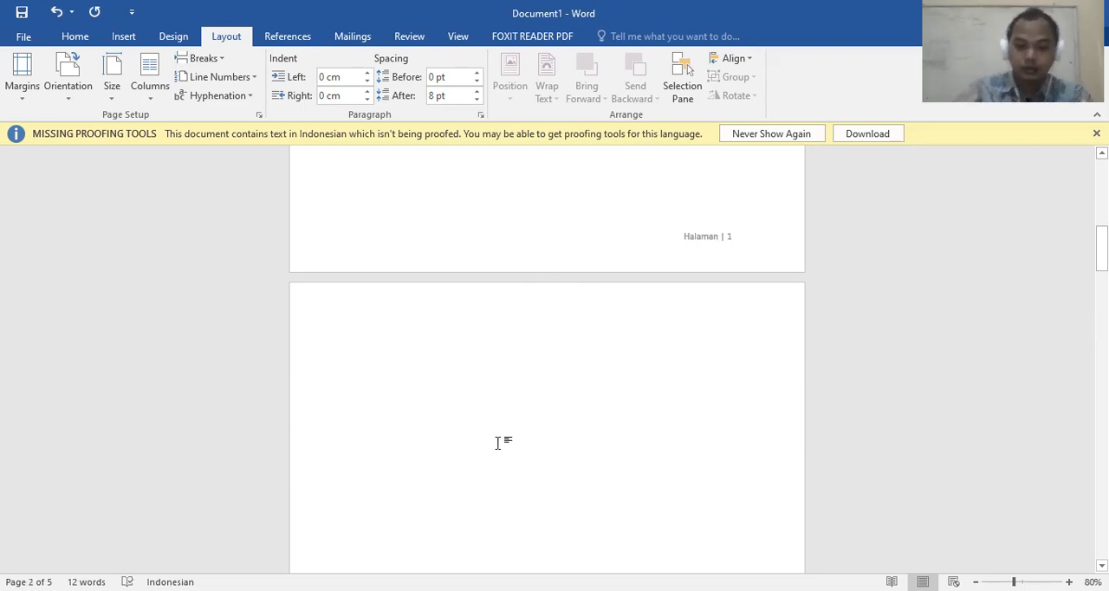
{"action": "type", "text": "Halaman ke Dua"}
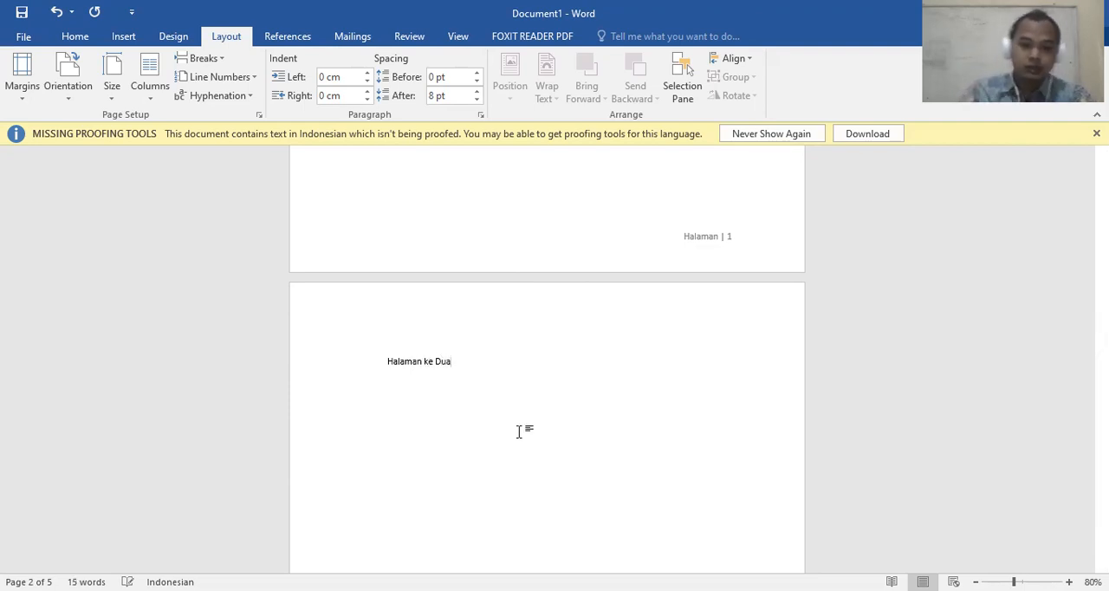
{"action": "scroll", "coordinate": [518, 431], "scroll_direction": "down", "scroll_amount": 10}
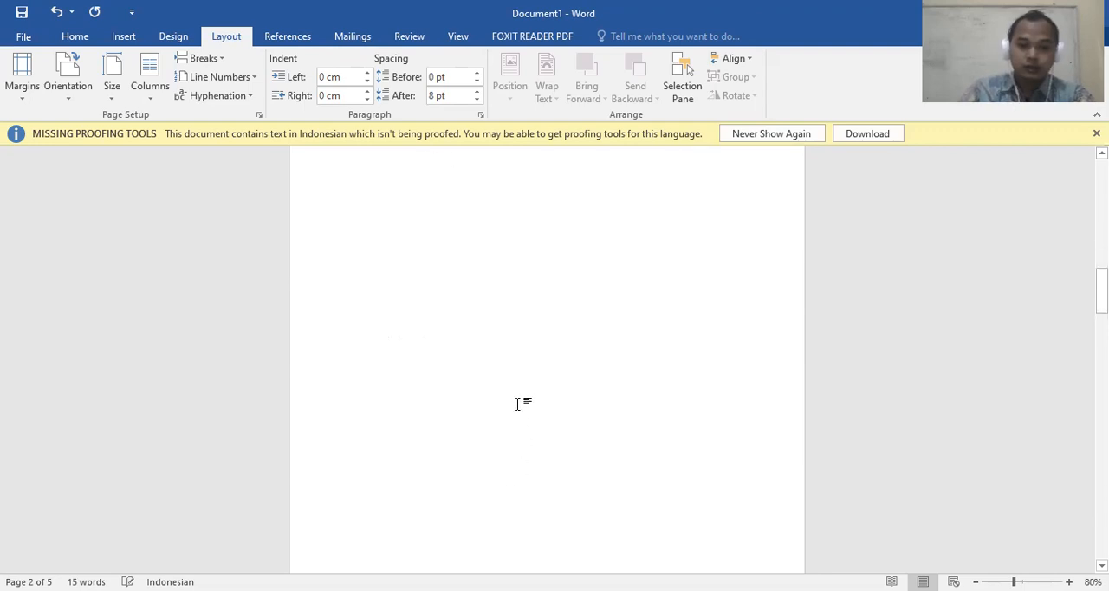
{"action": "left_click", "coordinate": [489, 446]}
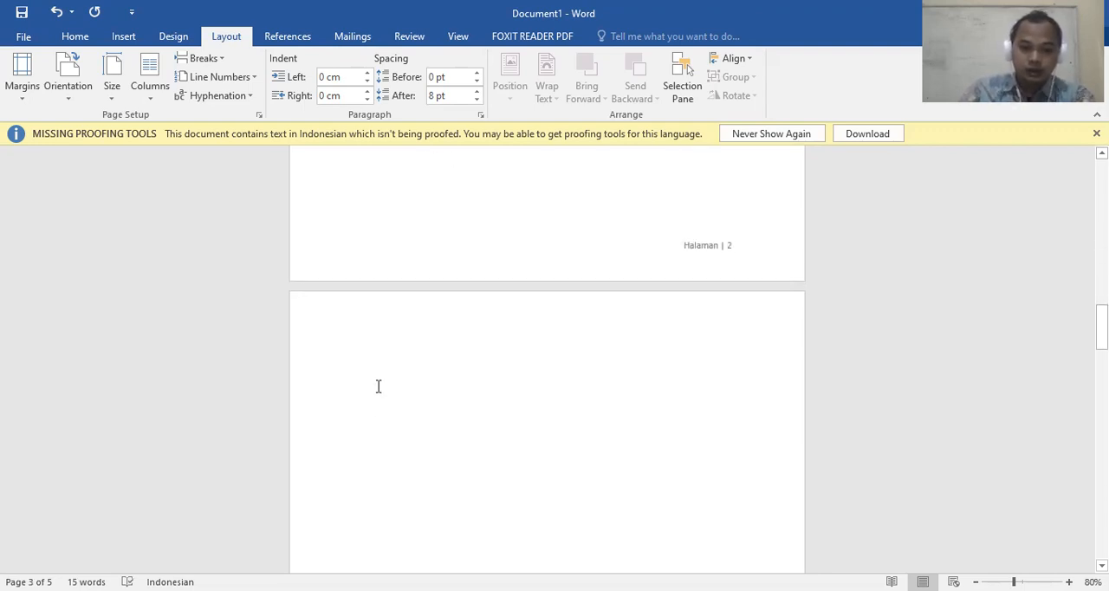
{"action": "type", "text": "Halaman ke tiga"}
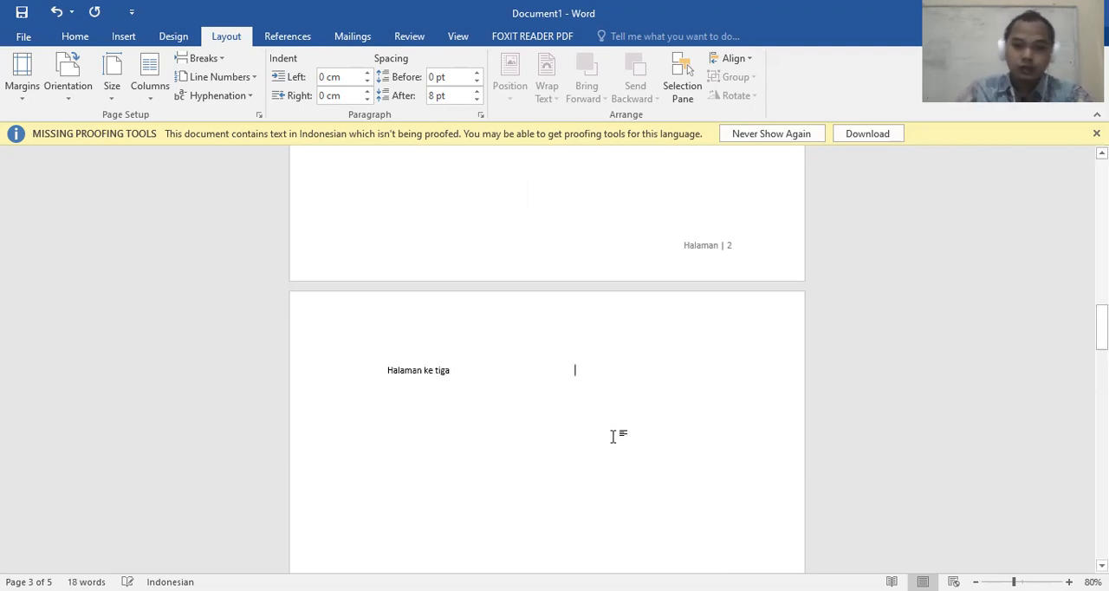
Examine the body text and footer page numbers on the first two pages
{"action": "scroll", "coordinate": [617, 433], "scroll_direction": "up", "scroll_amount": 5}
{"action": "scroll", "coordinate": [611, 424], "scroll_direction": "up", "scroll_amount": 5}
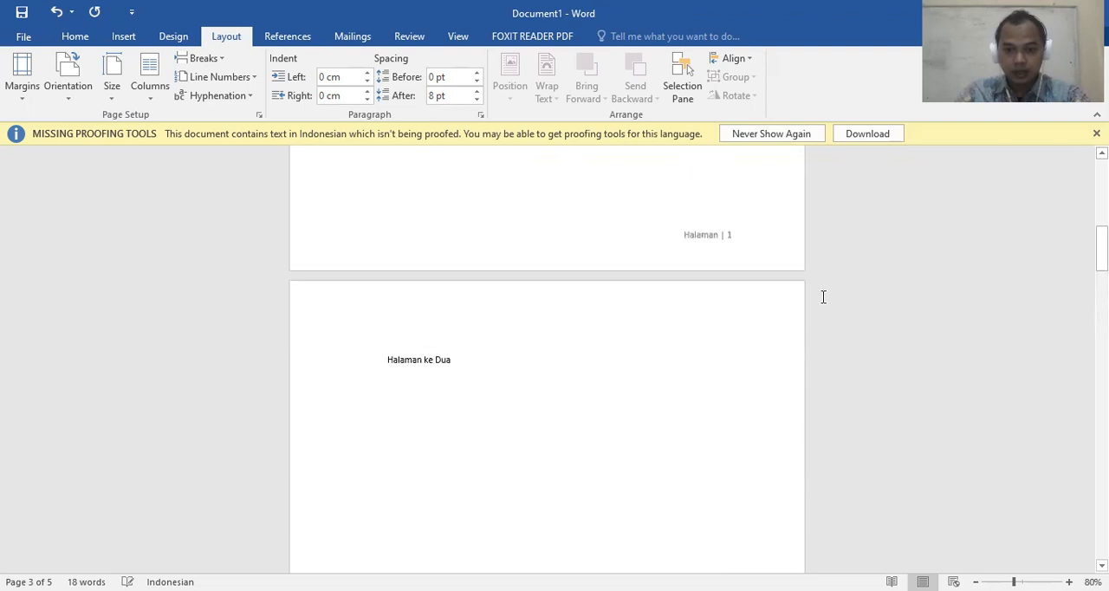
{"action": "scroll", "coordinate": [693, 284], "scroll_direction": "up", "scroll_amount": 3}
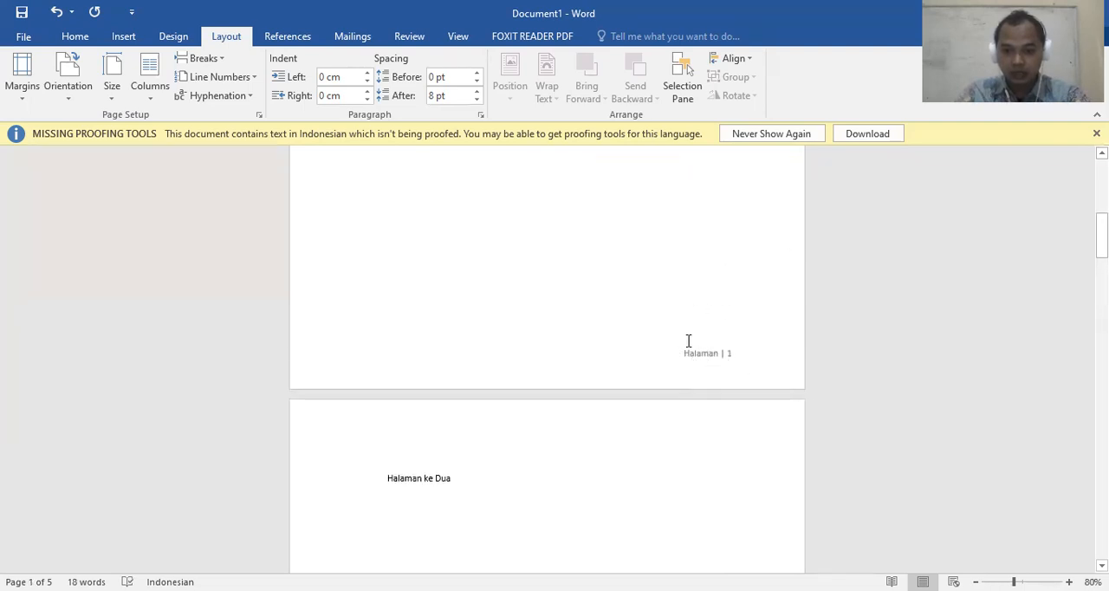
{"action": "scroll", "coordinate": [625, 499], "scroll_direction": "up", "scroll_amount": 2}
{"action": "scroll", "coordinate": [434, 457], "scroll_direction": "down", "scroll_amount": 4}
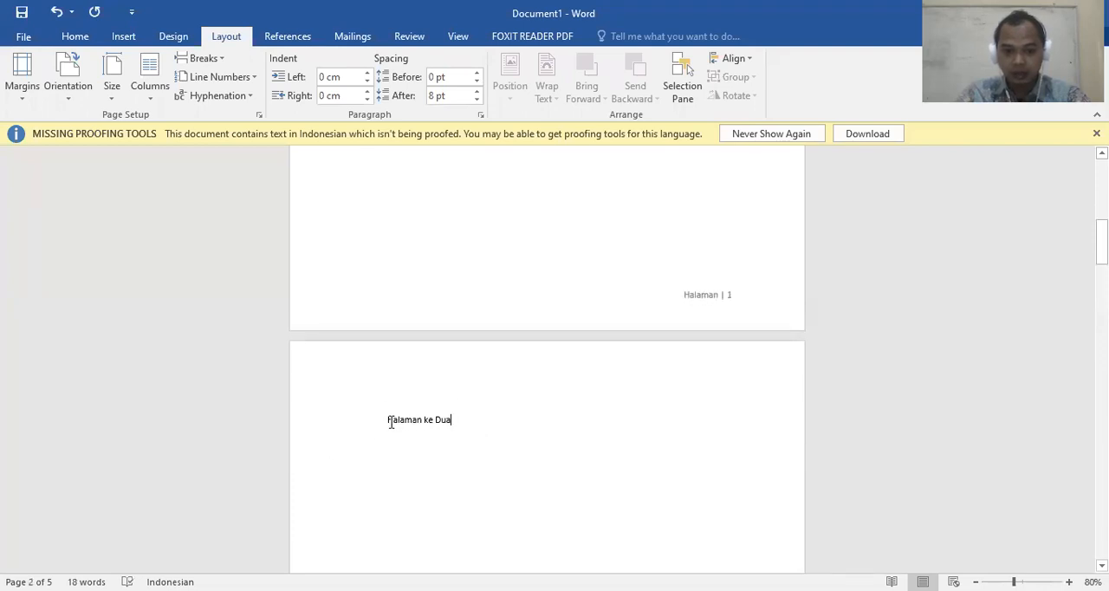
{"action": "left_click_drag", "start_coordinate": [391, 422], "coordinate": [511, 423]}
{"action": "left_click", "coordinate": [683, 216]}
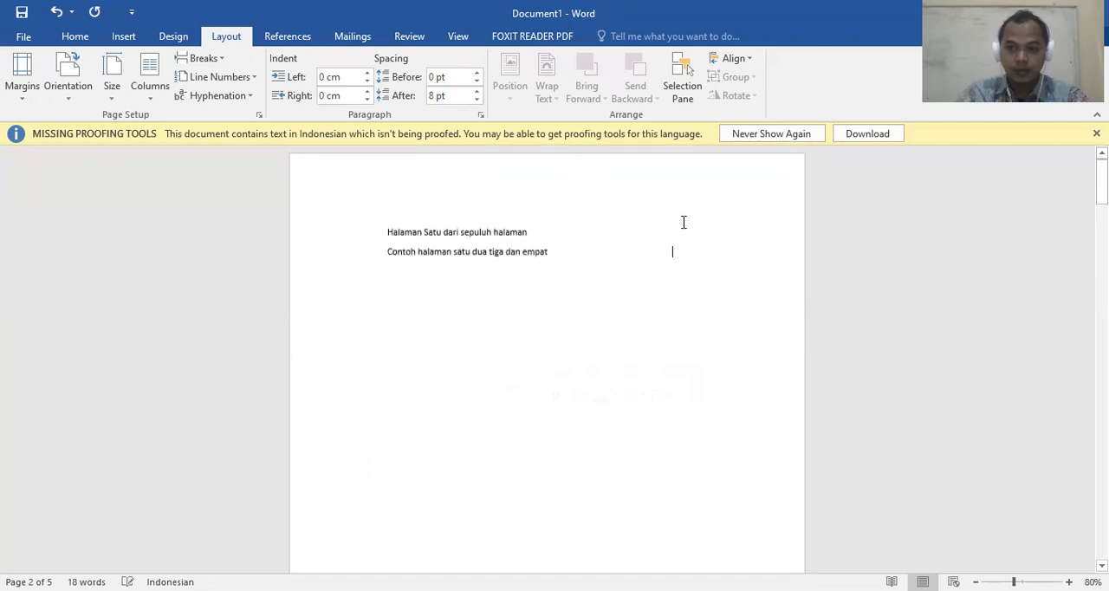
{"action": "left_click", "coordinate": [484, 273]}
{"action": "scroll", "coordinate": [508, 251], "scroll_direction": "down", "scroll_amount": 10}
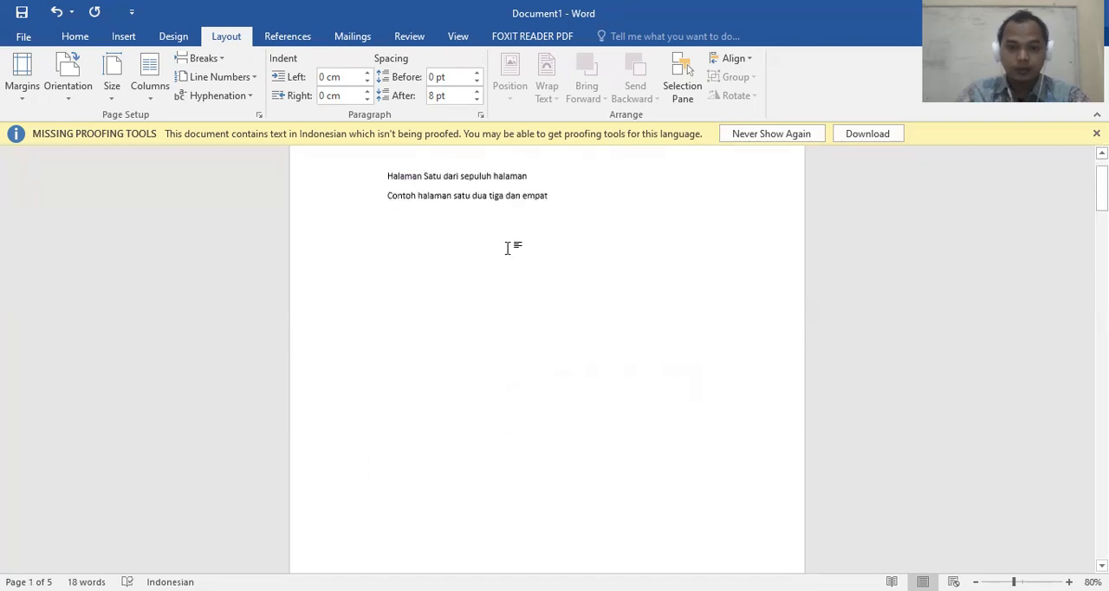
{"action": "scroll", "coordinate": [692, 247], "scroll_direction": "up", "scroll_amount": 2}
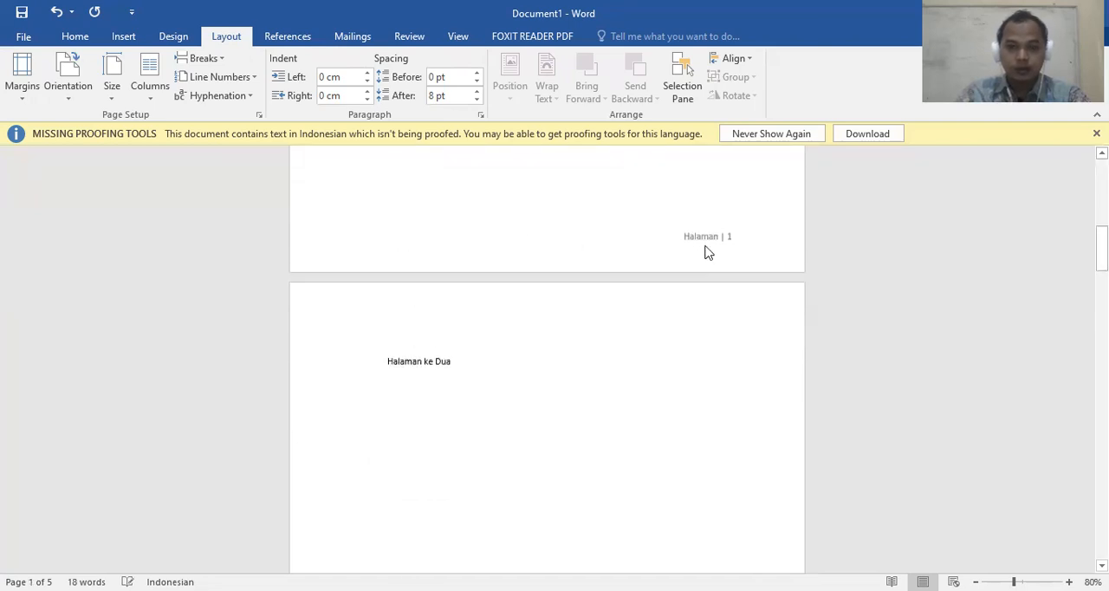
{"action": "scroll", "coordinate": [548, 289], "scroll_direction": "up", "scroll_amount": 3}
{"action": "scroll", "coordinate": [548, 288], "scroll_direction": "up", "scroll_amount": 8}
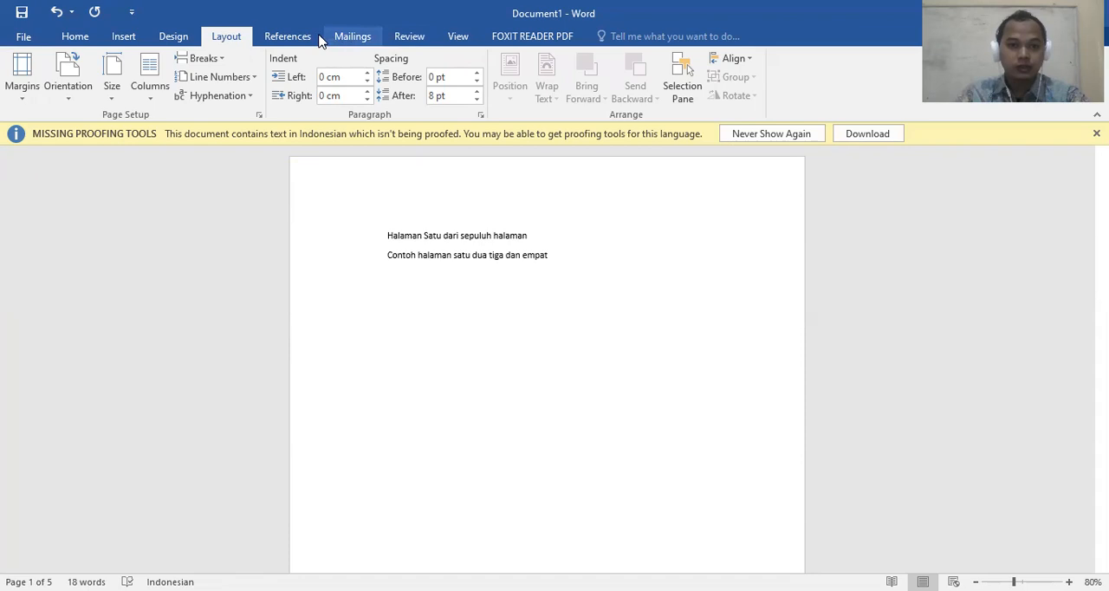
Examine the number formats available for the page numbers and leave the format settings without changes
{"action": "left_click", "coordinate": [82, 38]}
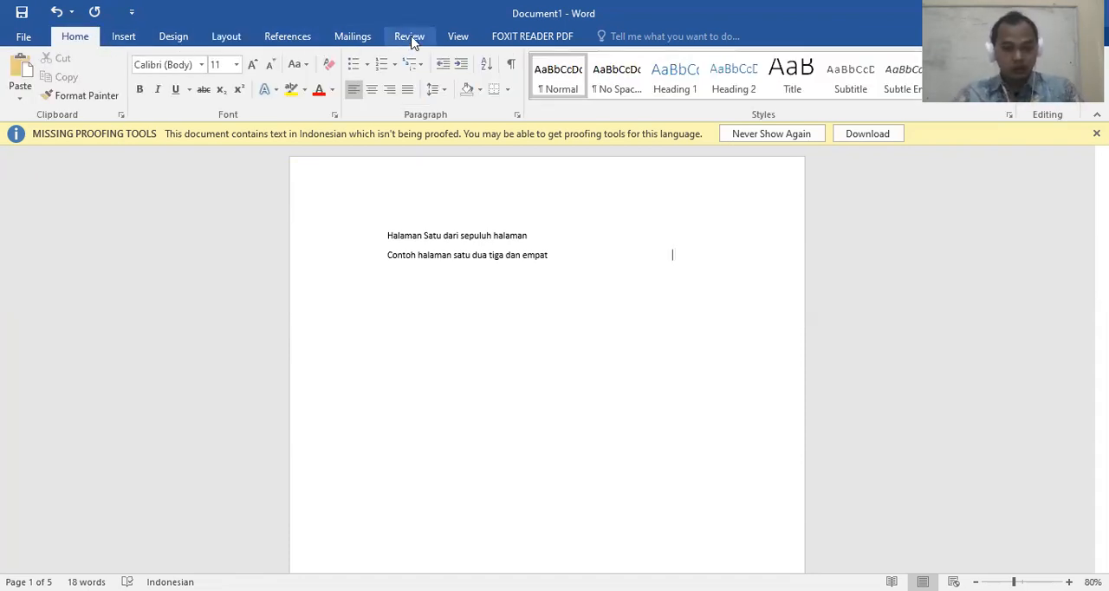
{"action": "left_click", "coordinate": [123, 36]}
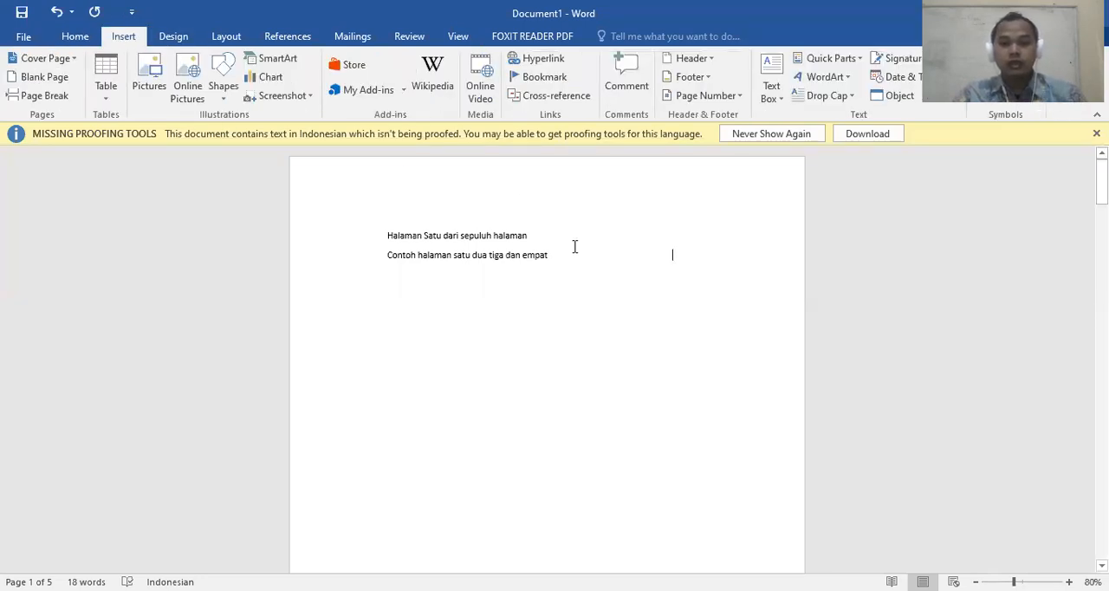
{"action": "scroll", "coordinate": [574, 252], "scroll_direction": "down", "scroll_amount": 10}
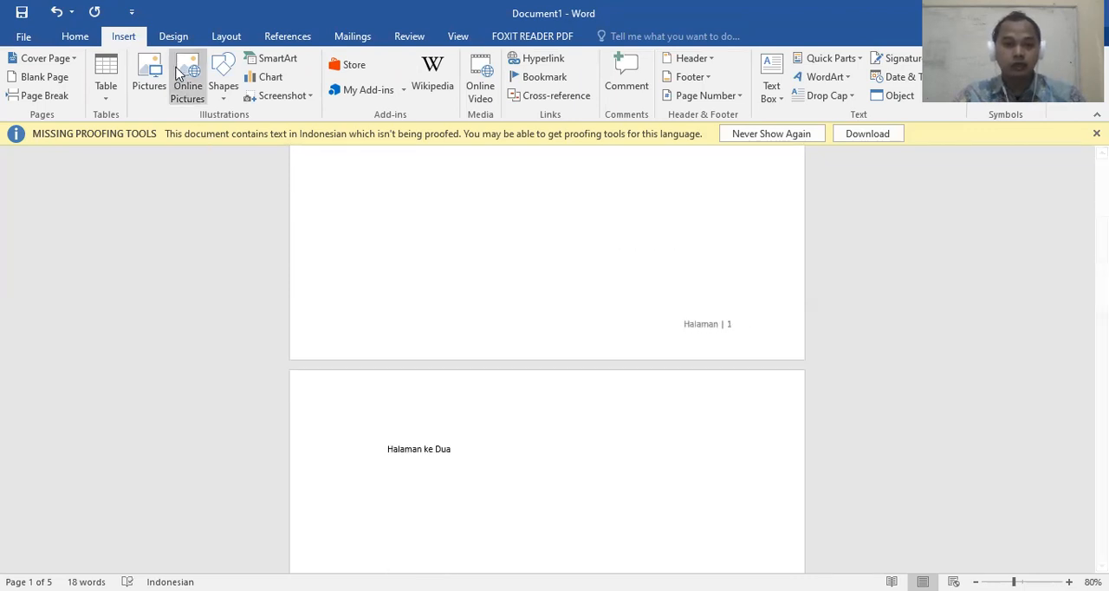
{"action": "left_click", "coordinate": [738, 97]}
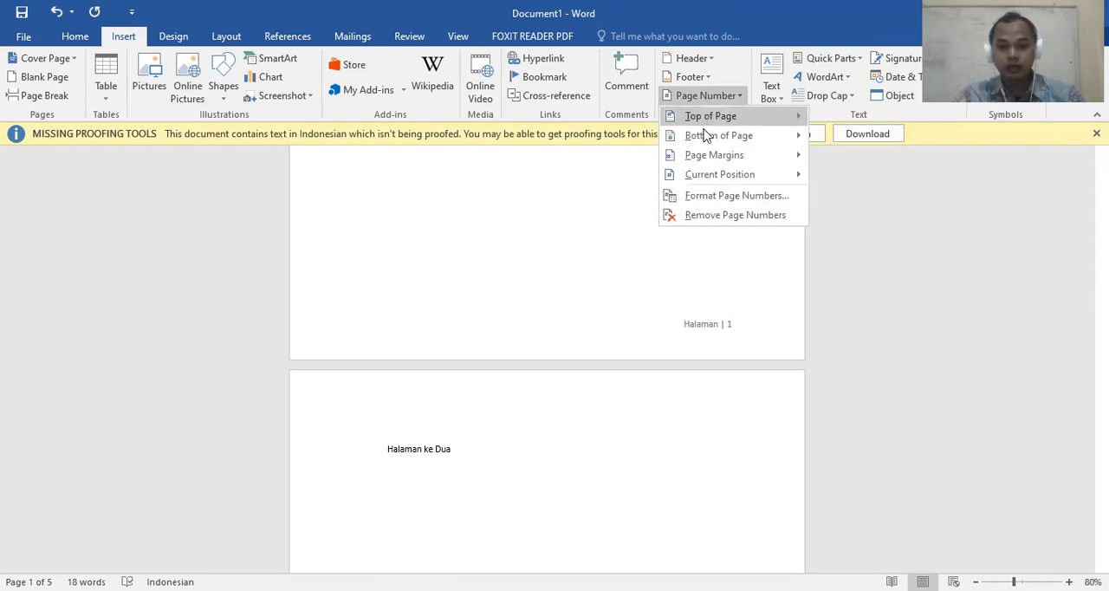
{"action": "left_click", "coordinate": [742, 196]}
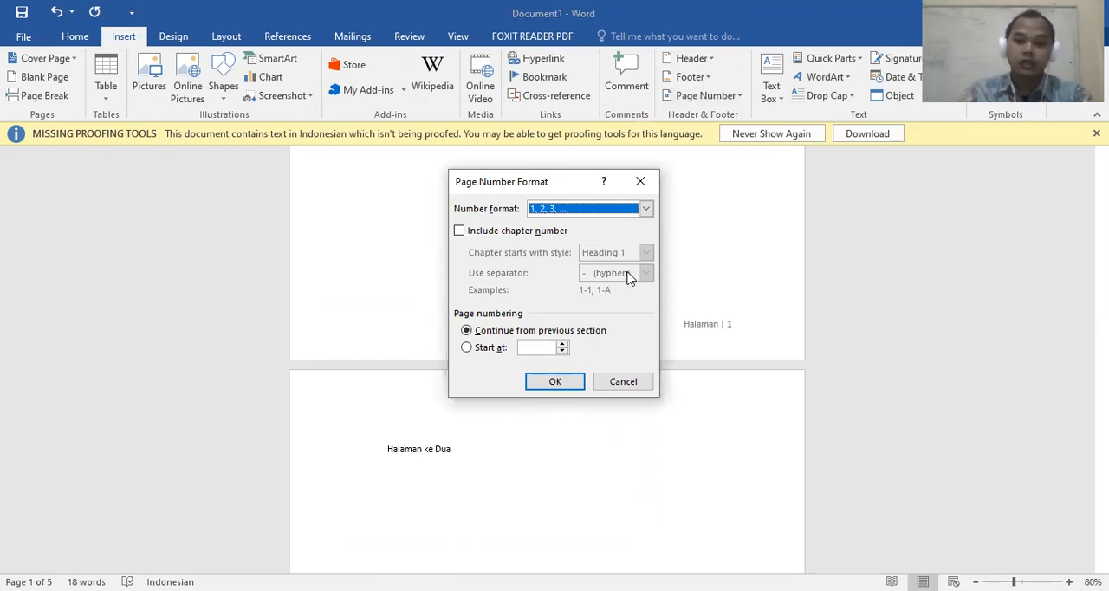
{"action": "left_click", "coordinate": [645, 212]}
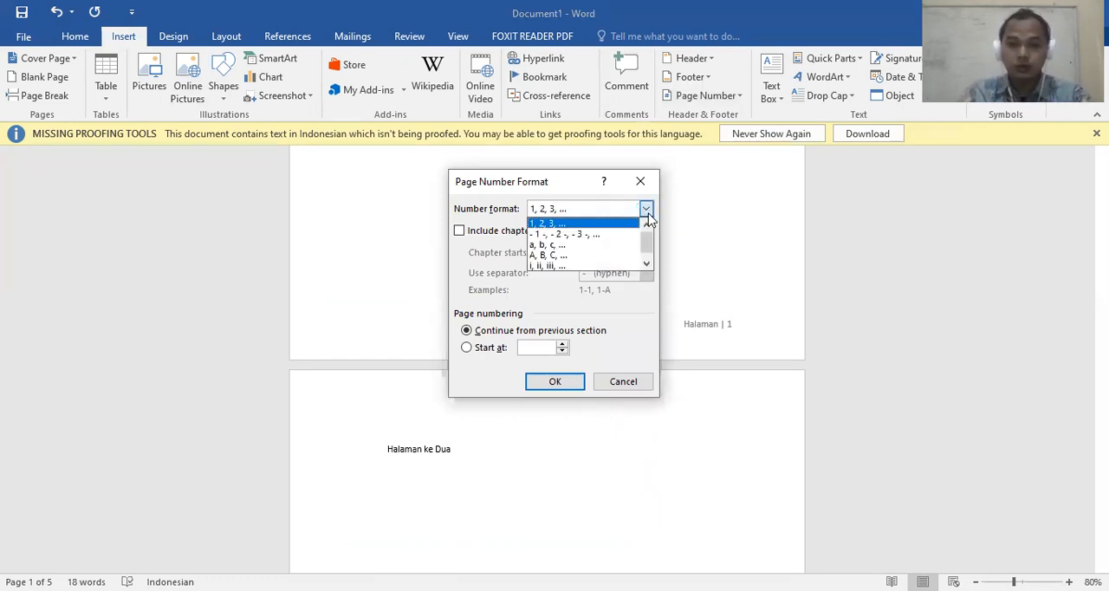
{"action": "left_click", "coordinate": [649, 264]}
{"action": "left_click_drag", "start_coordinate": [649, 247], "coordinate": [646, 259]}
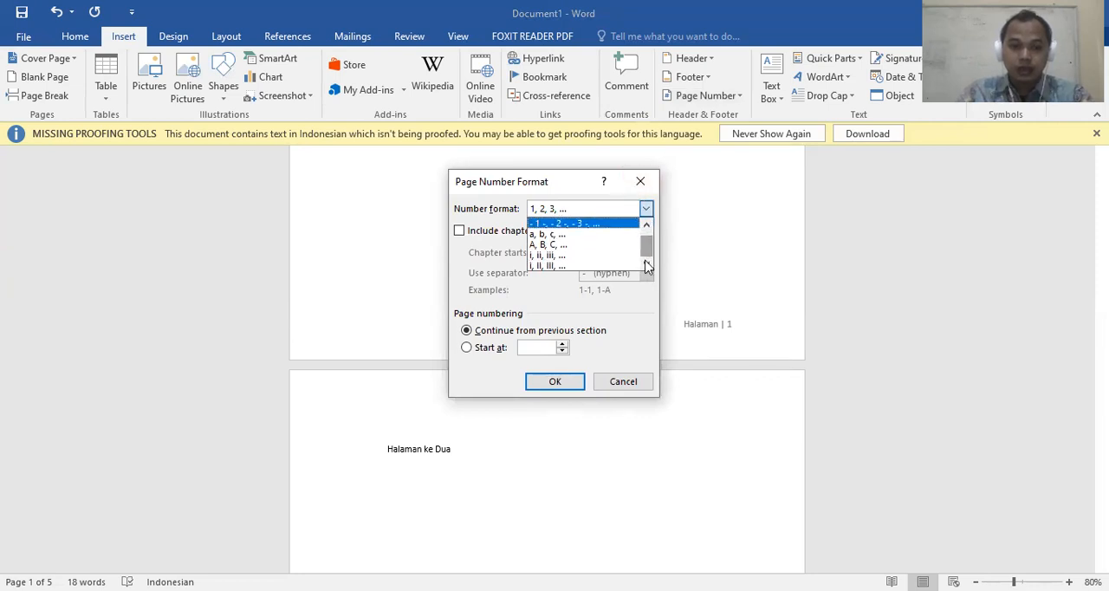
{"action": "left_click", "coordinate": [645, 182]}
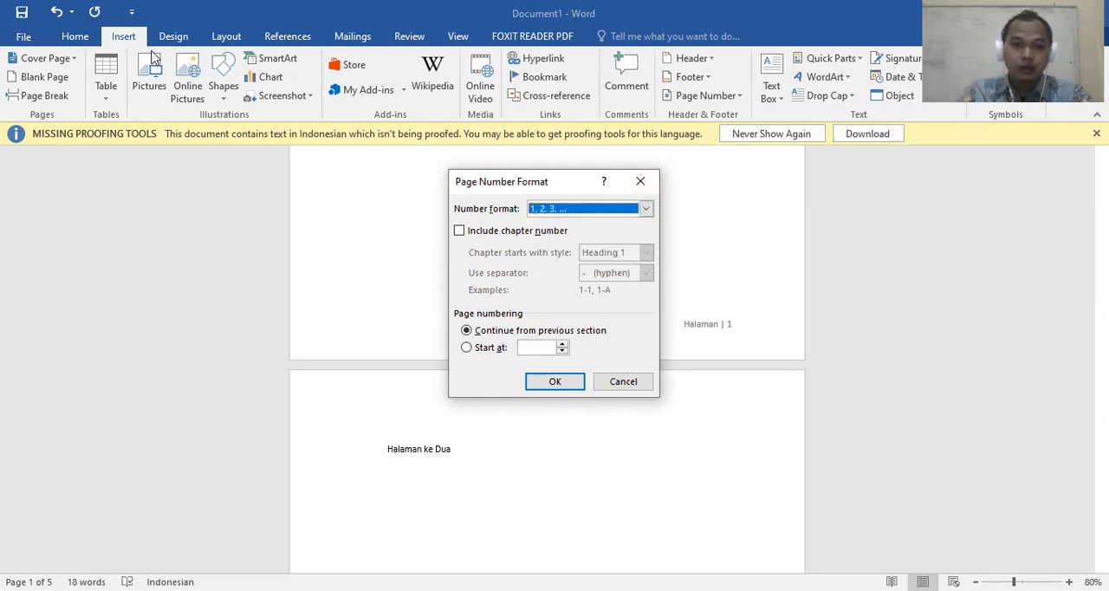
{"action": "left_click", "coordinate": [639, 183]}
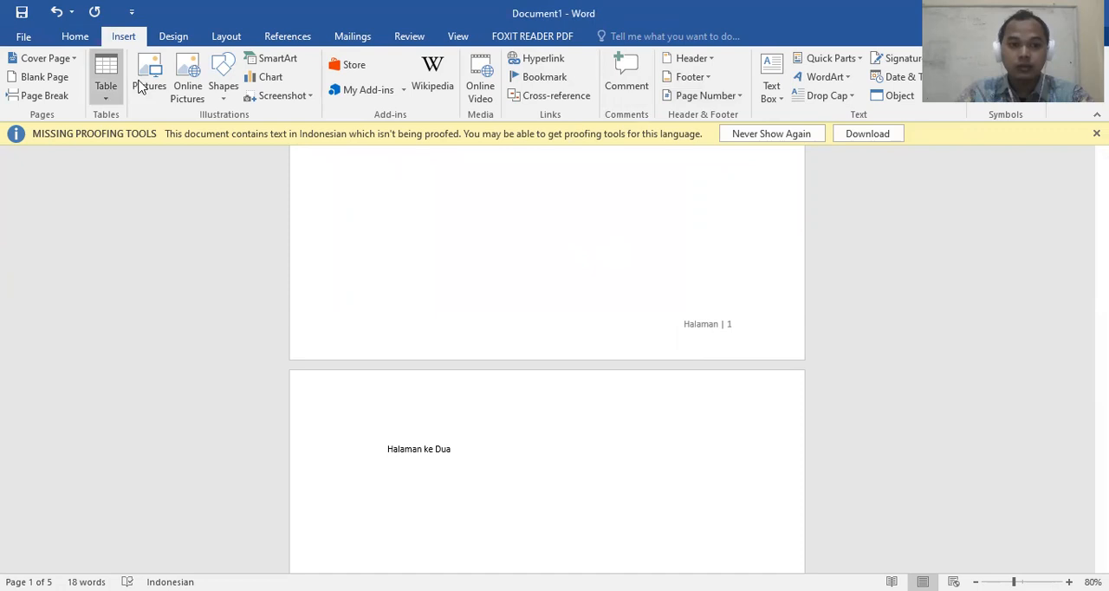
Set the page number format to lowercase Roman numerals (i, ii, iii, ...)
{"action": "left_click", "coordinate": [738, 97]}
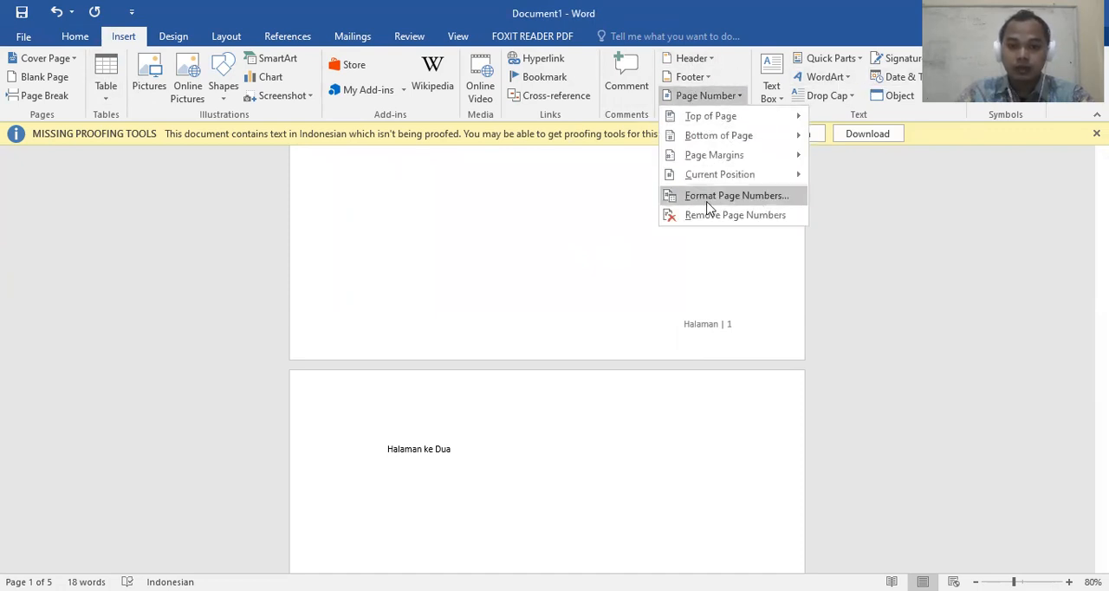
{"action": "left_click", "coordinate": [773, 199]}
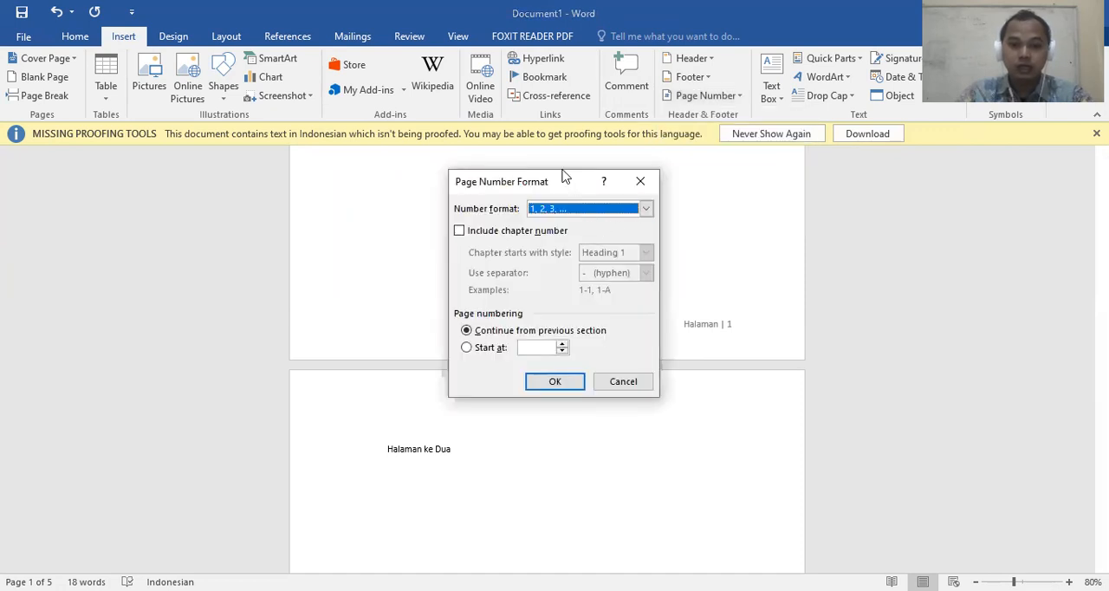
{"action": "left_click", "coordinate": [609, 204]}
{"action": "mouse_move", "coordinate": [664, 227]}
{"action": "left_mouse_down"}
{"action": "mouse_move", "coordinate": [672, 259]}
{"action": "mouse_move", "coordinate": [668, 213]}
{"action": "left_mouse_up"}
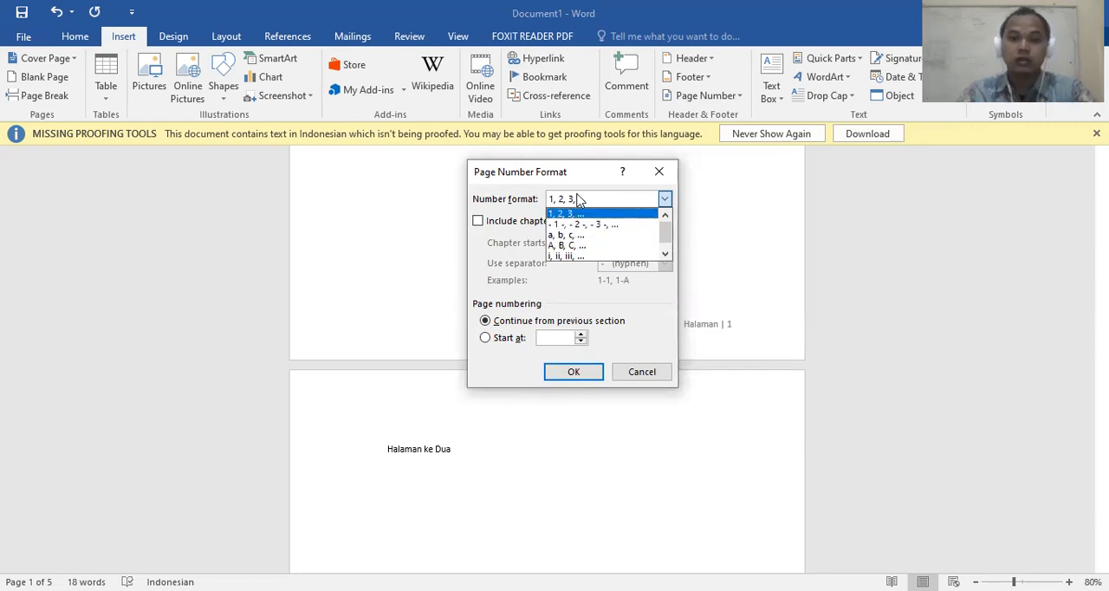
{"action": "left_click_drag", "start_coordinate": [666, 225], "coordinate": [666, 251]}
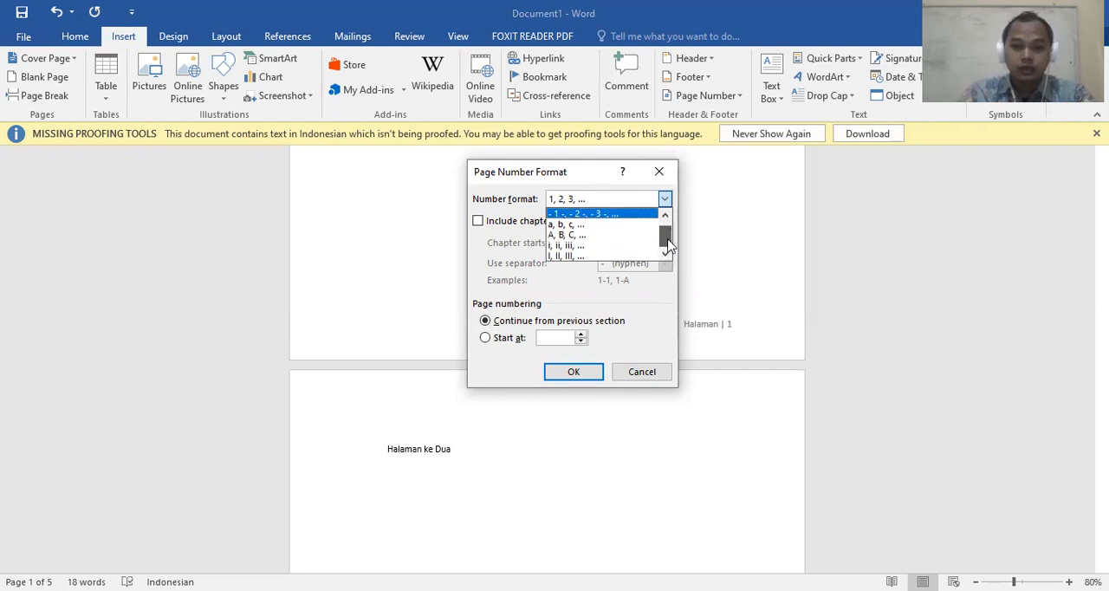
{"action": "left_click", "coordinate": [566, 249]}
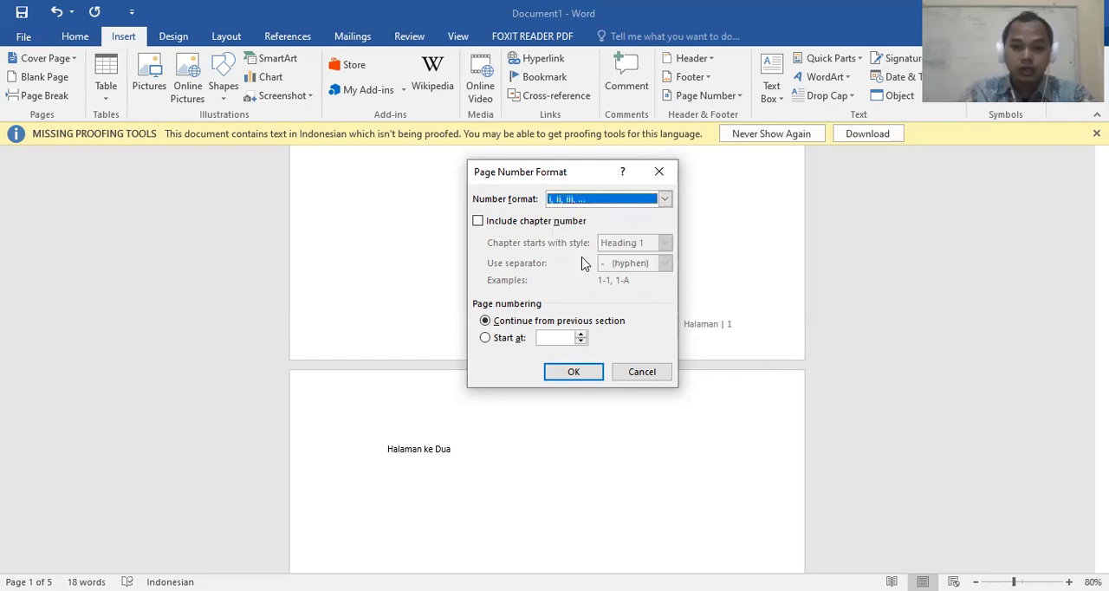
{"action": "left_click", "coordinate": [568, 374]}
Examine the footer page numbers from page 1 through the end of the document for the Roman numbering
{"action": "scroll", "coordinate": [681, 313], "scroll_direction": "up", "scroll_amount": 1}
{"action": "scroll", "coordinate": [683, 309], "scroll_direction": "down", "scroll_amount": 8}
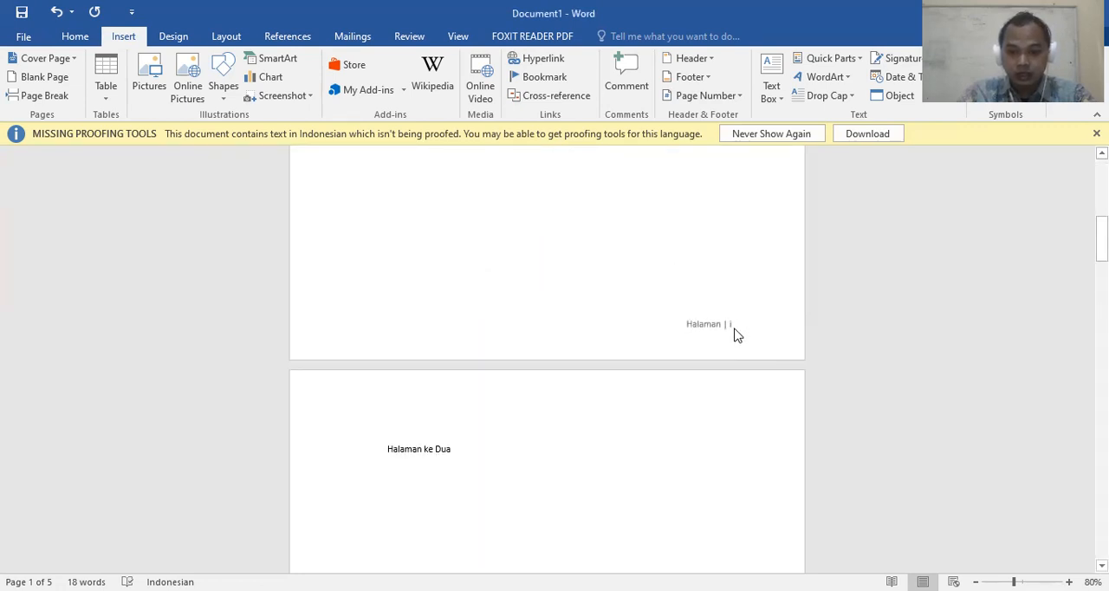
{"action": "scroll", "coordinate": [736, 329], "scroll_direction": "down", "scroll_amount": 12}
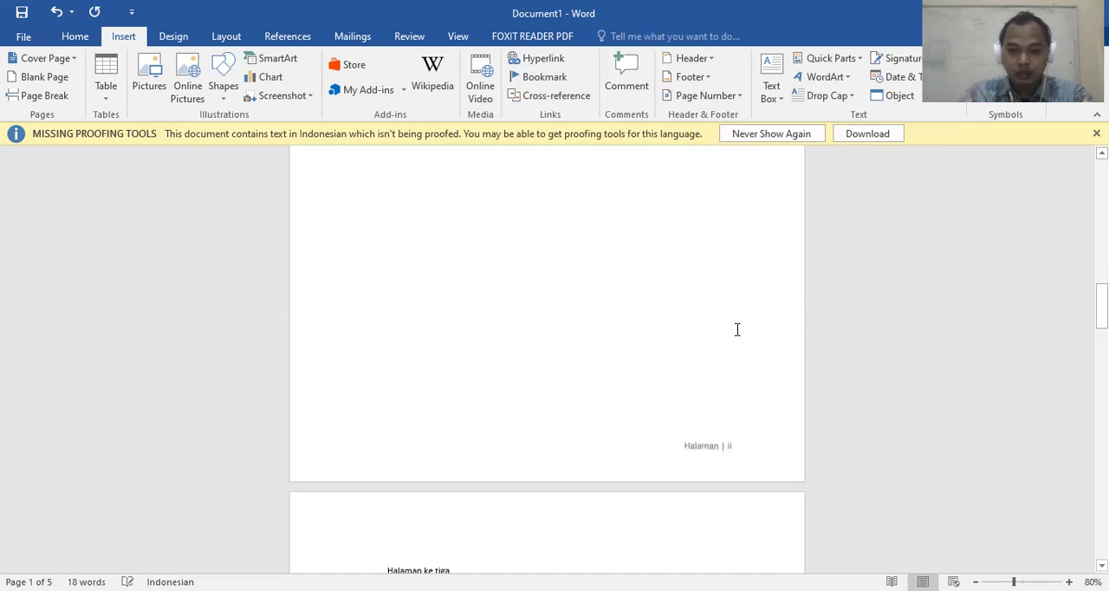
{"action": "scroll", "coordinate": [738, 420], "scroll_direction": "down", "scroll_amount": 12}
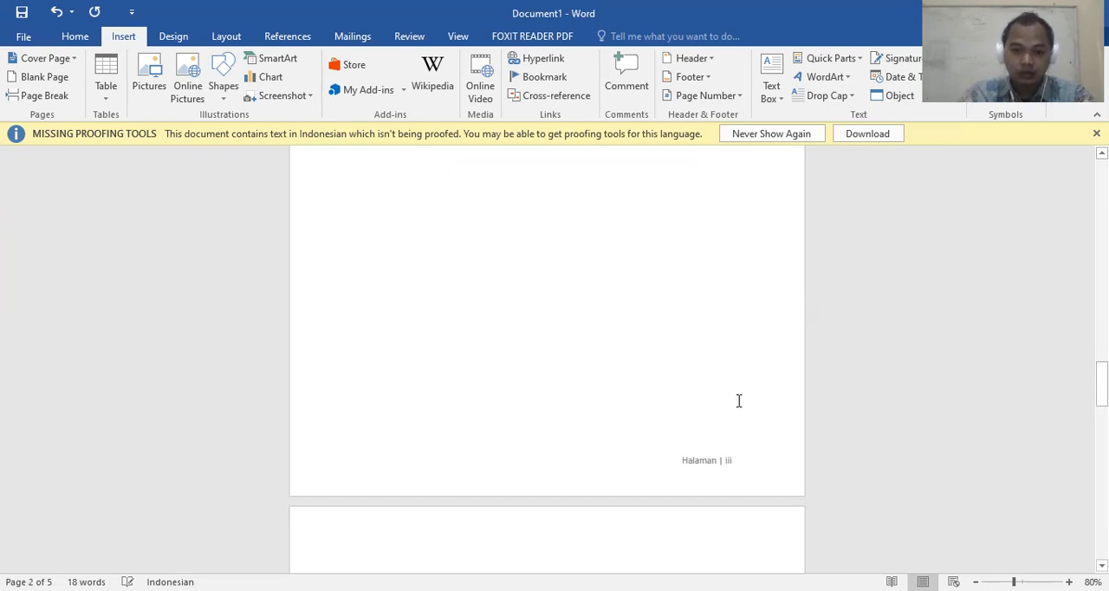
{"action": "scroll", "coordinate": [757, 438], "scroll_direction": "down", "scroll_amount": 12}
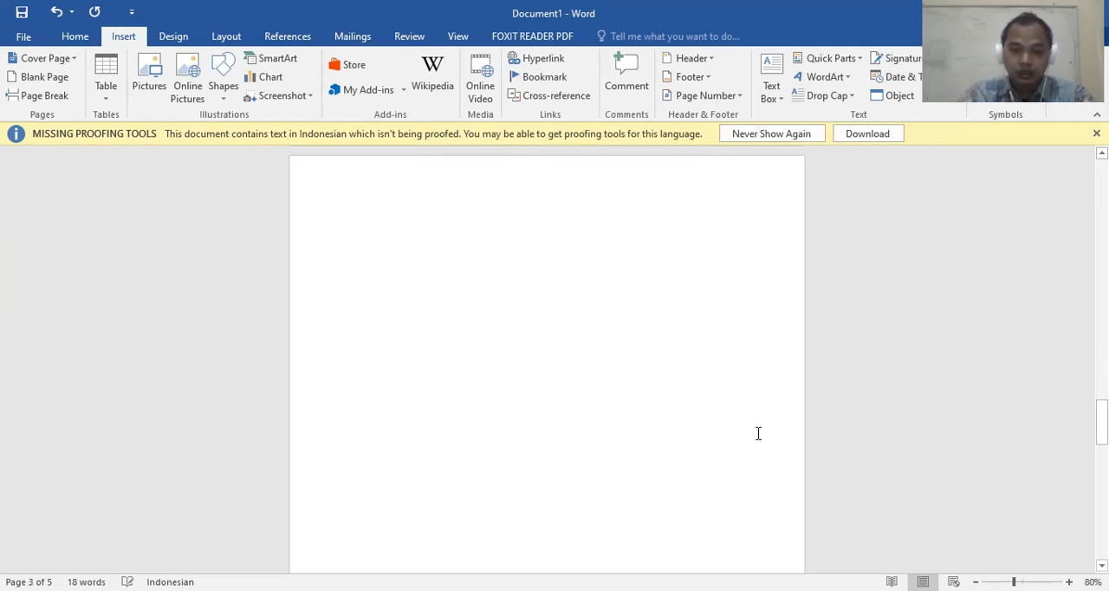
{"action": "scroll", "coordinate": [758, 432], "scroll_direction": "down", "scroll_amount": 12}
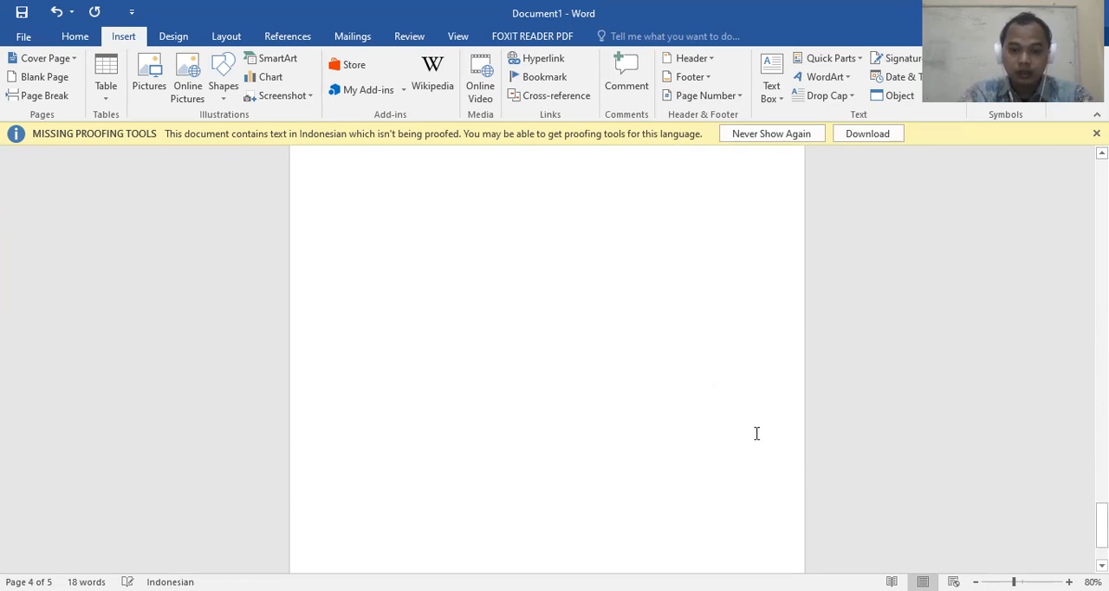
{"action": "scroll", "coordinate": [536, 320], "scroll_direction": "down", "scroll_amount": 6}
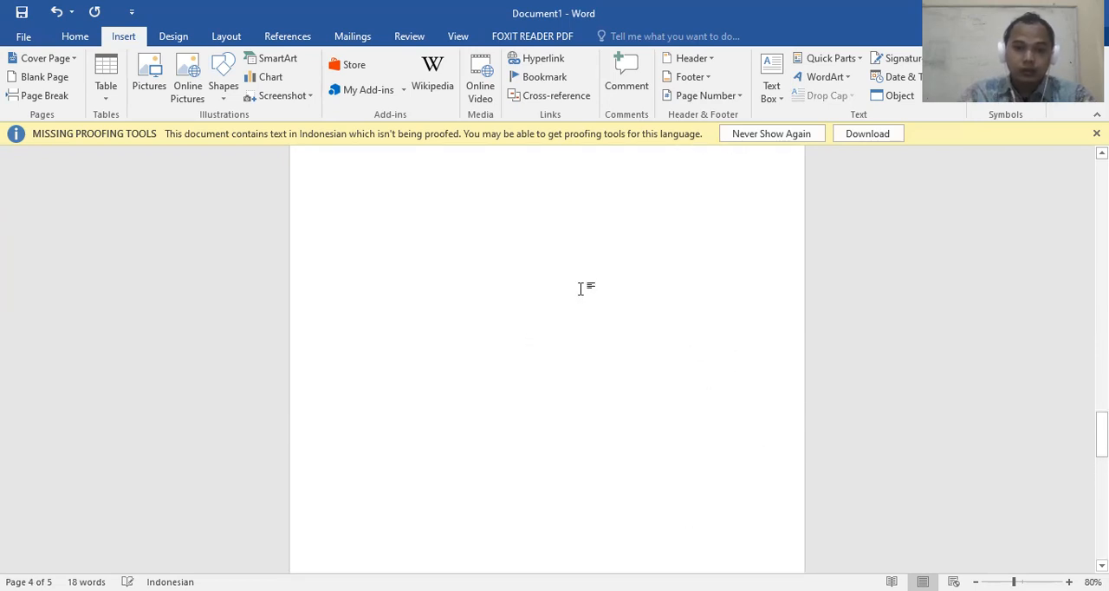
Change the page number format to capital letters (A, B, C, ...)
{"action": "left_click", "coordinate": [723, 96]}
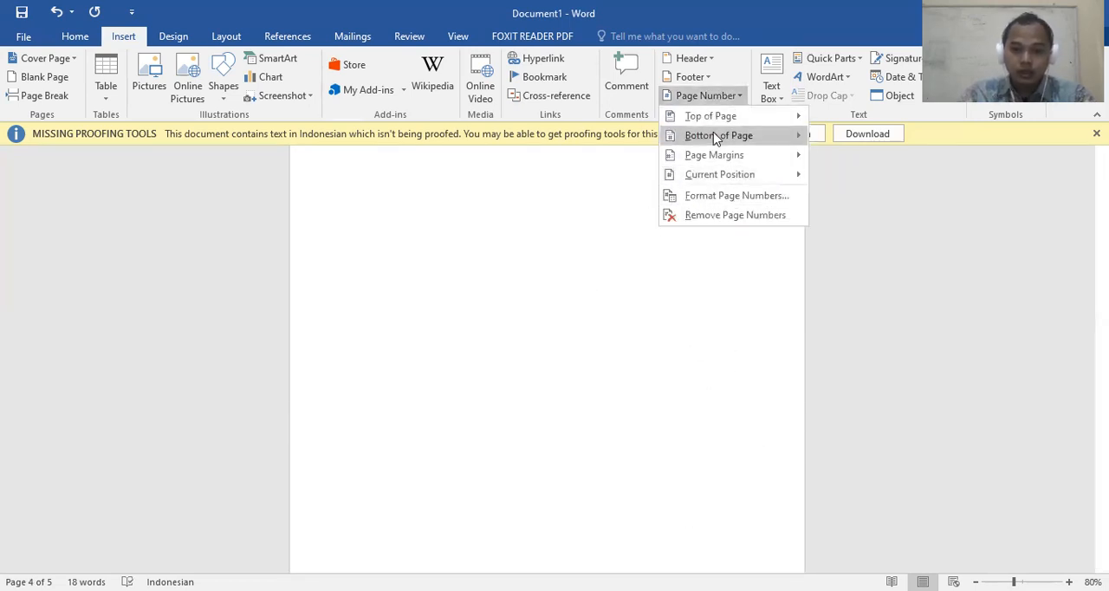
{"action": "left_click", "coordinate": [745, 198]}
{"action": "left_click", "coordinate": [584, 200]}
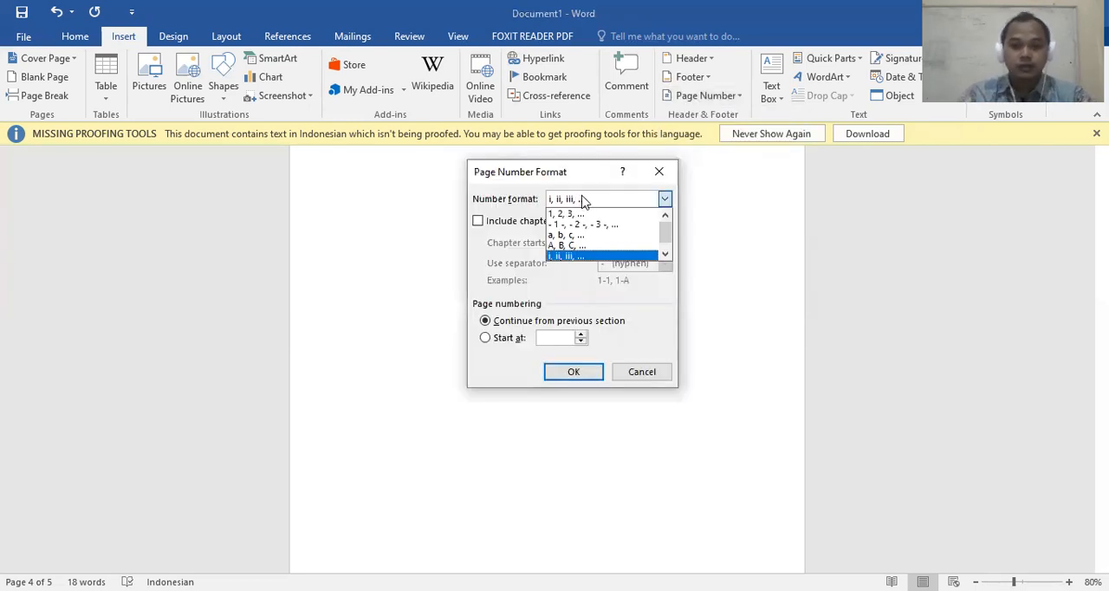
{"action": "left_click", "coordinate": [583, 246]}
{"action": "left_click", "coordinate": [592, 374]}
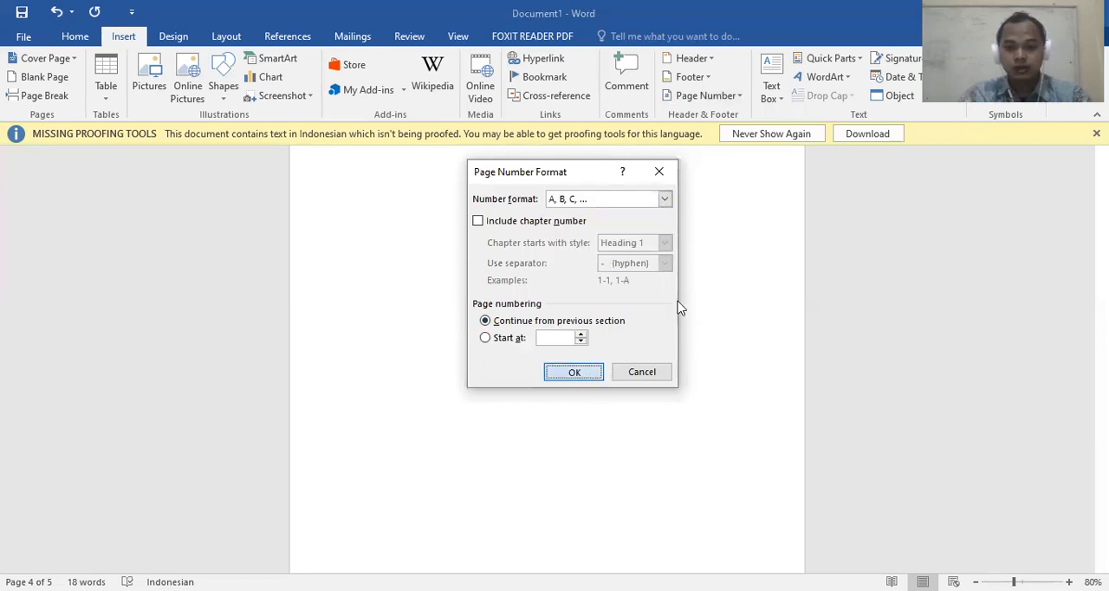
Examine the footer page numbers on the document's pages for the capital-letter numbering
{"action": "scroll", "coordinate": [728, 261], "scroll_direction": "up", "scroll_amount": 10}
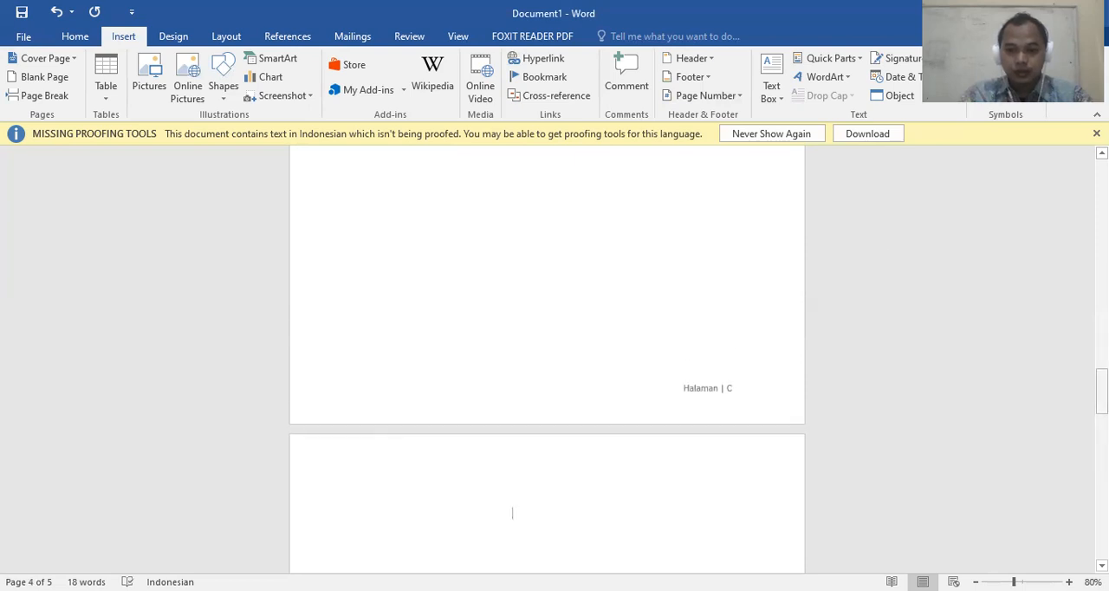
{"action": "left_click_drag", "start_coordinate": [1100, 386], "coordinate": [1101, 179]}
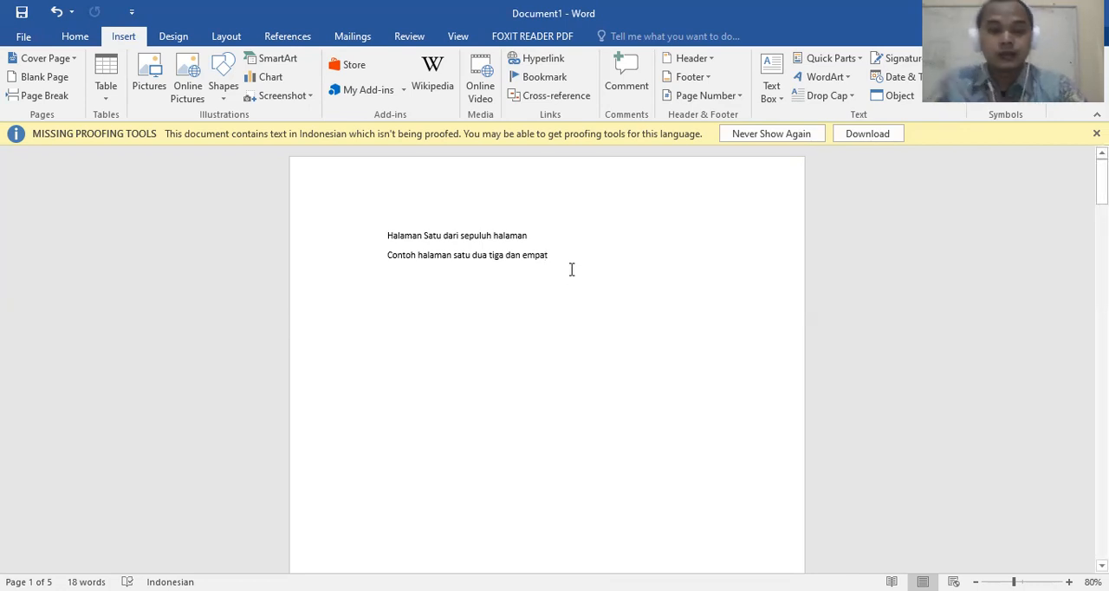
{"action": "scroll", "coordinate": [583, 221], "scroll_direction": "down", "scroll_amount": 6}
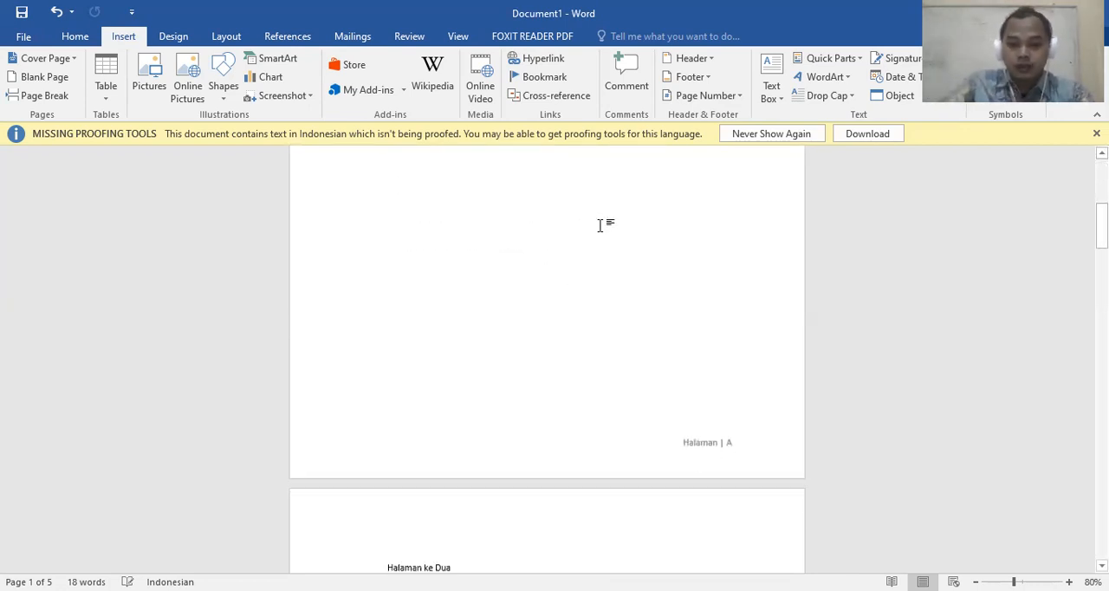
{"action": "scroll", "coordinate": [599, 227], "scroll_direction": "down", "scroll_amount": 2}
{"action": "scroll", "coordinate": [598, 230], "scroll_direction": "up", "scroll_amount": 10}
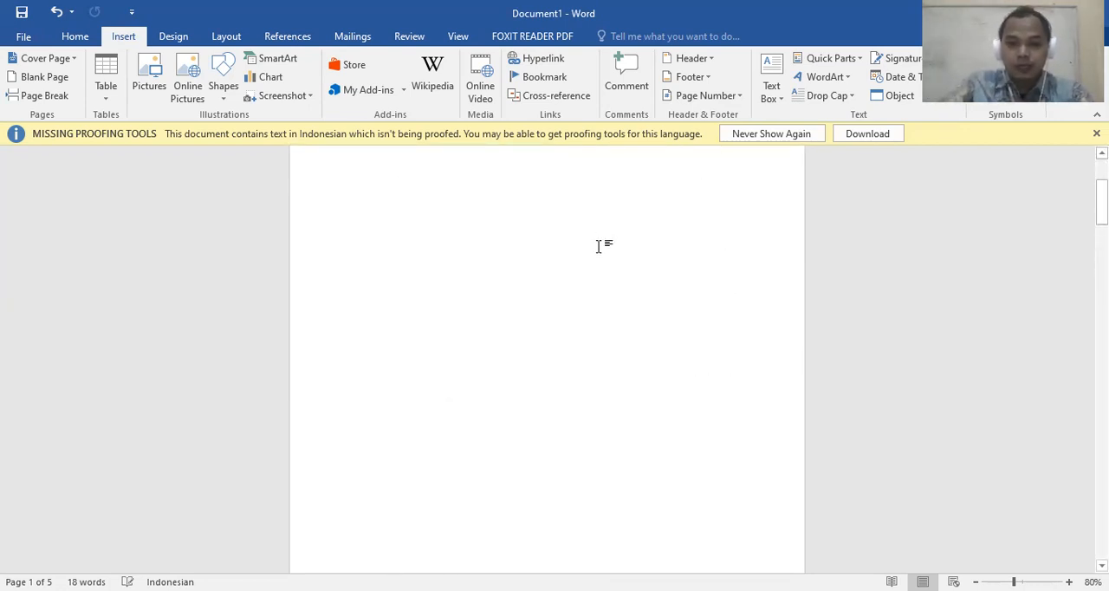
{"action": "scroll", "coordinate": [653, 371], "scroll_direction": "down", "scroll_amount": 5}
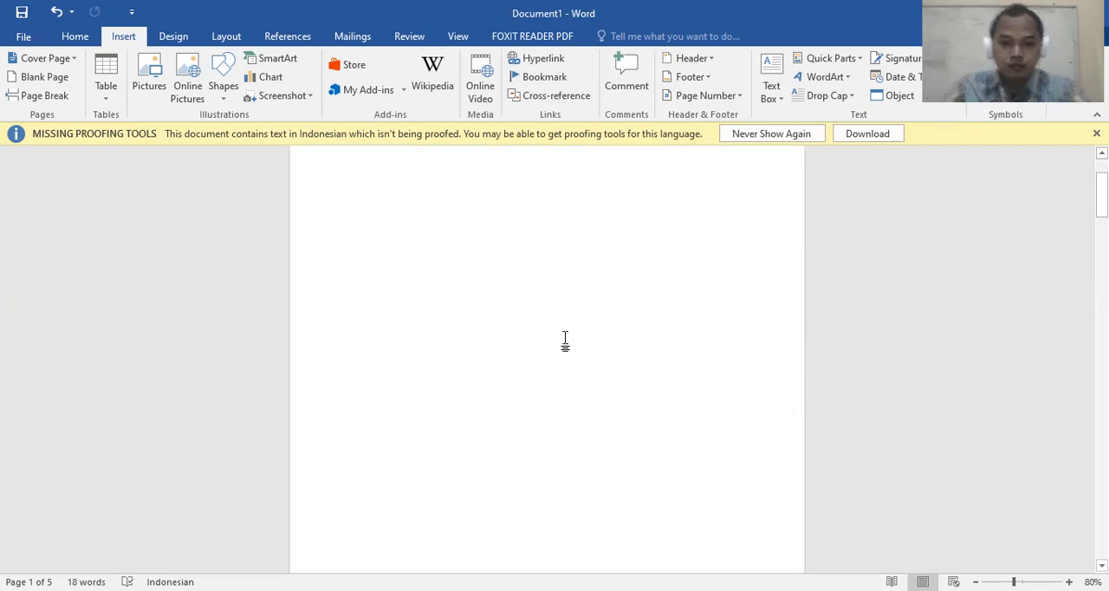
{"action": "scroll", "coordinate": [606, 337], "scroll_direction": "down", "scroll_amount": 3}
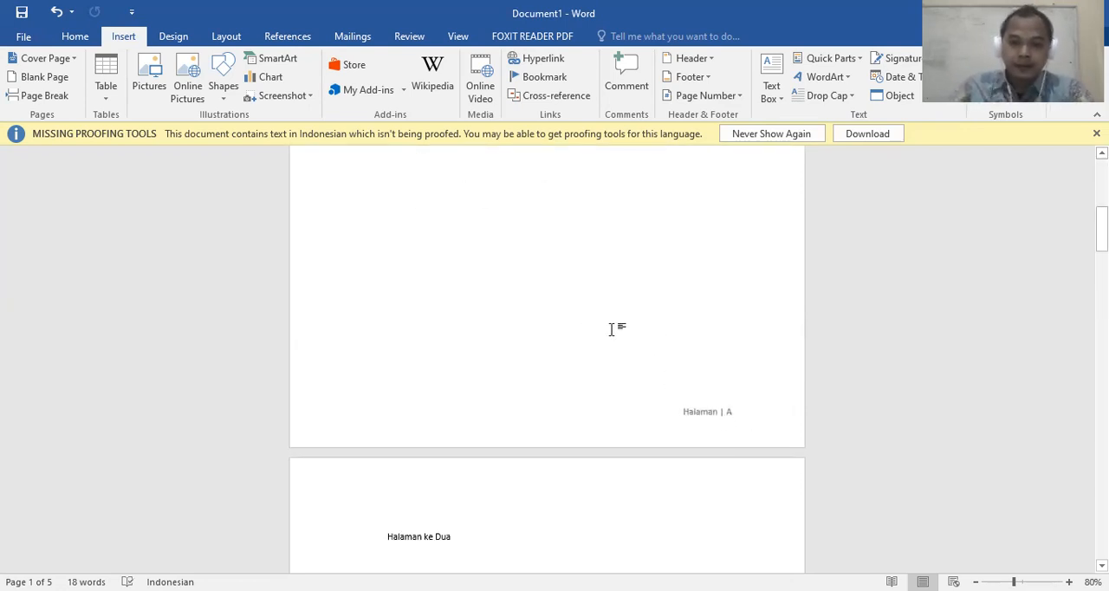
{"action": "left_click", "coordinate": [732, 97]}
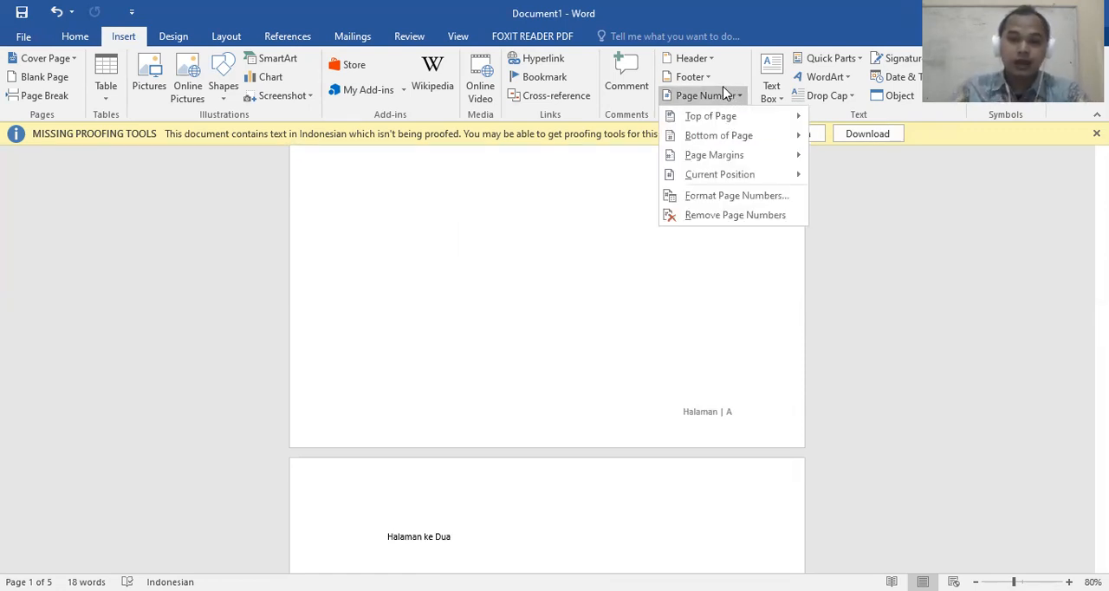
{"action": "scroll", "coordinate": [629, 320], "scroll_direction": "up", "scroll_amount": 10}
{"action": "left_click", "coordinate": [620, 305]}
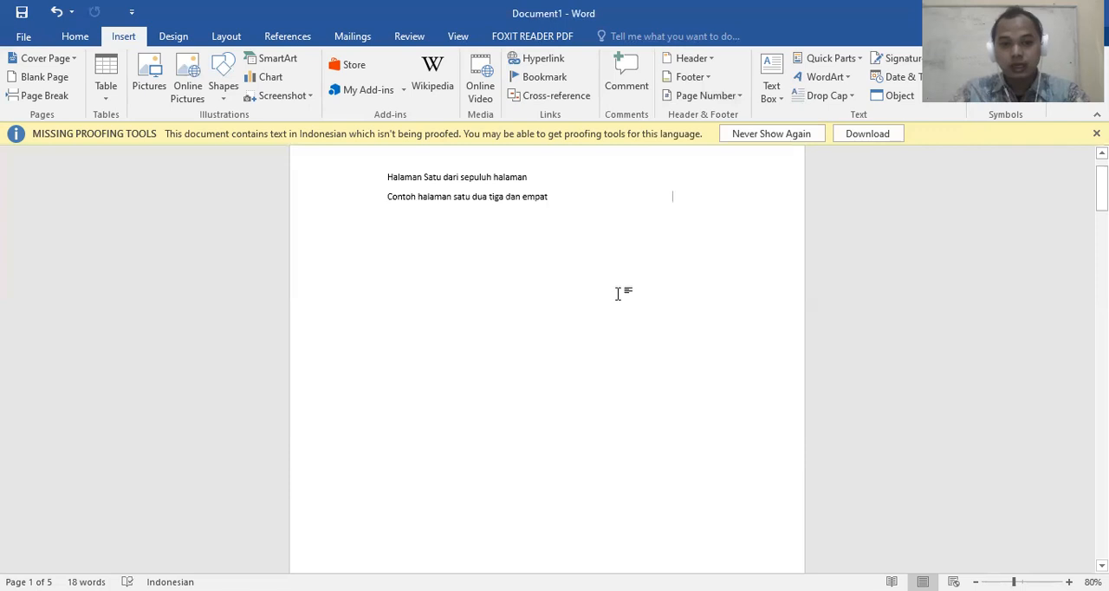
{"action": "scroll", "coordinate": [618, 290], "scroll_direction": "up", "scroll_amount": 1}
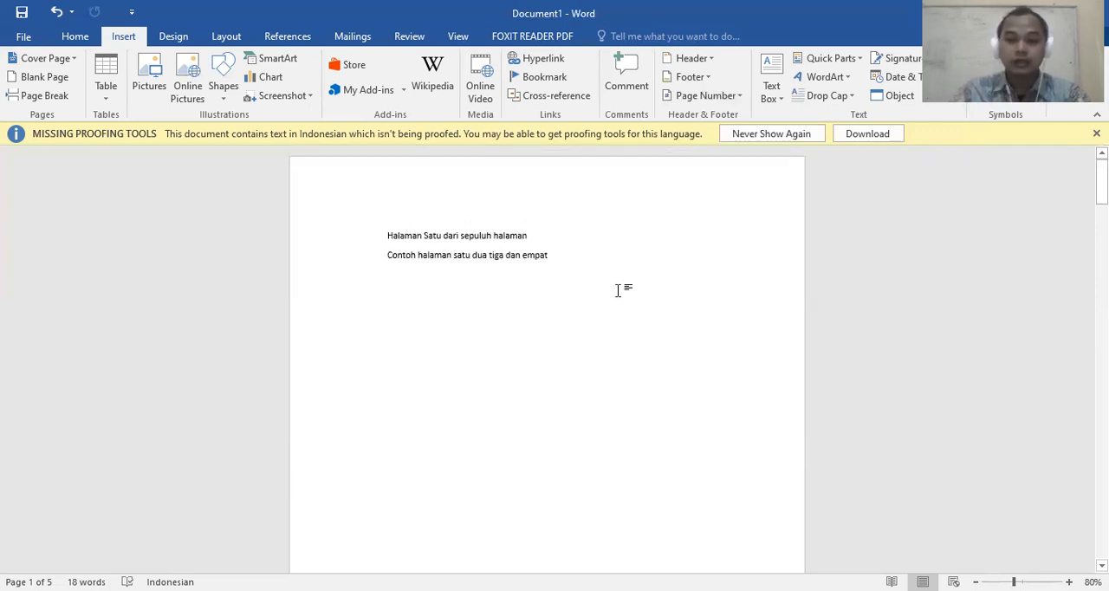
{"action": "scroll", "coordinate": [619, 264], "scroll_direction": "down", "scroll_amount": 6}
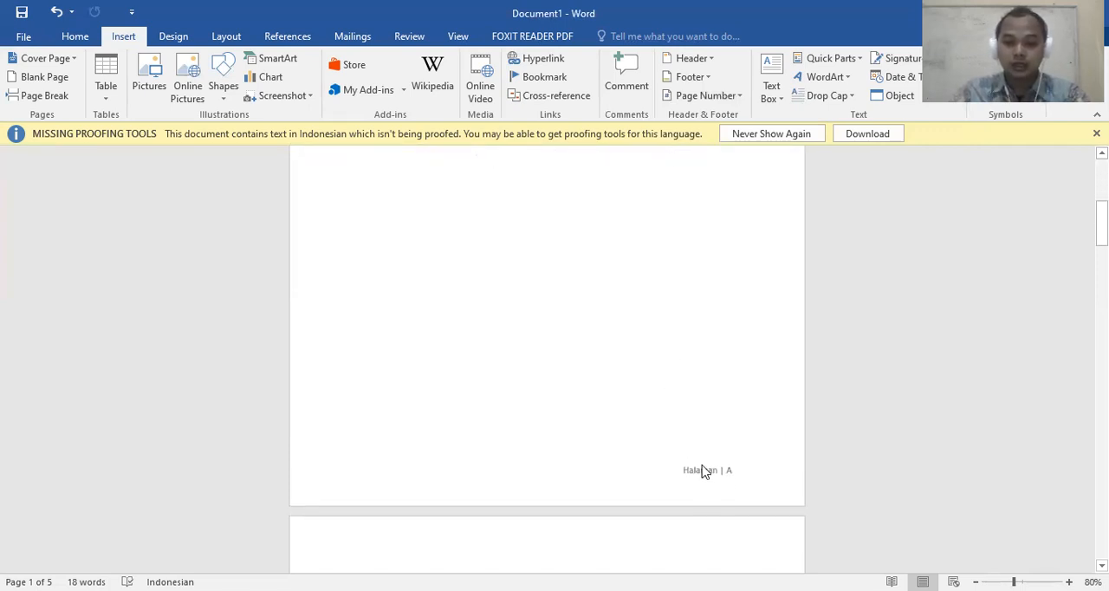
{"action": "scroll", "coordinate": [646, 365], "scroll_direction": "down", "scroll_amount": 8}
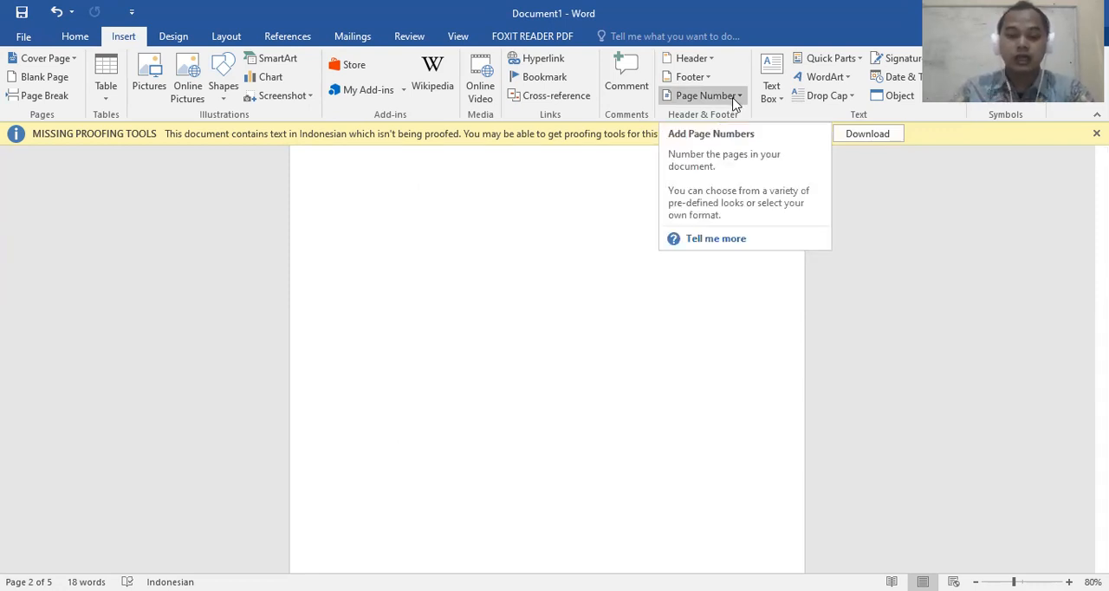
{"action": "scroll", "coordinate": [643, 307], "scroll_direction": "up", "scroll_amount": 12}
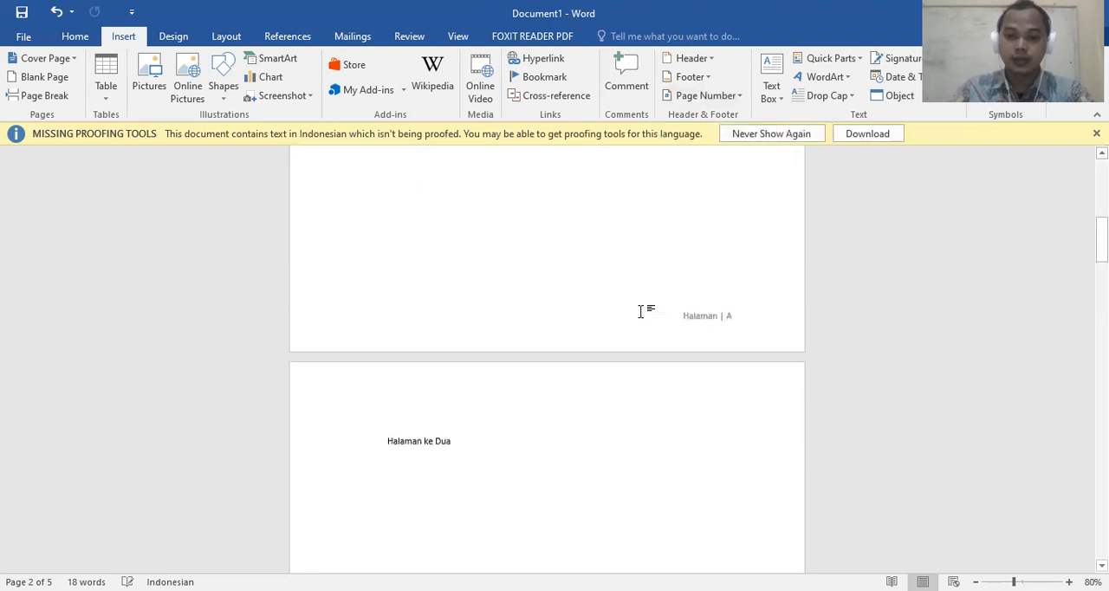
{"action": "scroll", "coordinate": [639, 312], "scroll_direction": "up", "scroll_amount": 5}
{"action": "scroll", "coordinate": [627, 293], "scroll_direction": "down", "scroll_amount": 6}
{"action": "scroll", "coordinate": [627, 295], "scroll_direction": "down", "scroll_amount": 4}
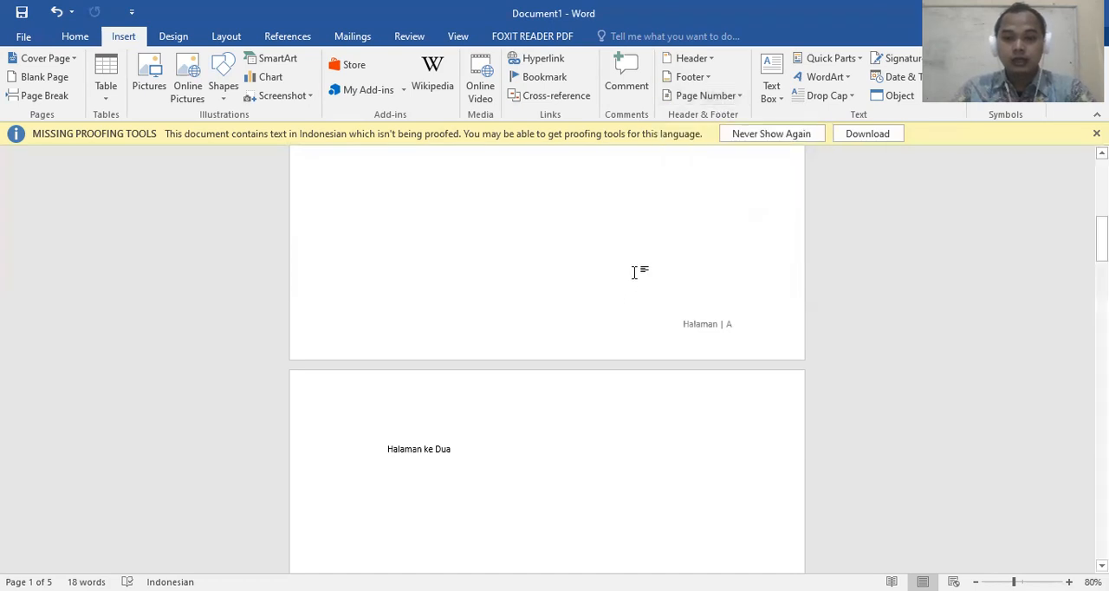
{"action": "left_click", "coordinate": [692, 77]}
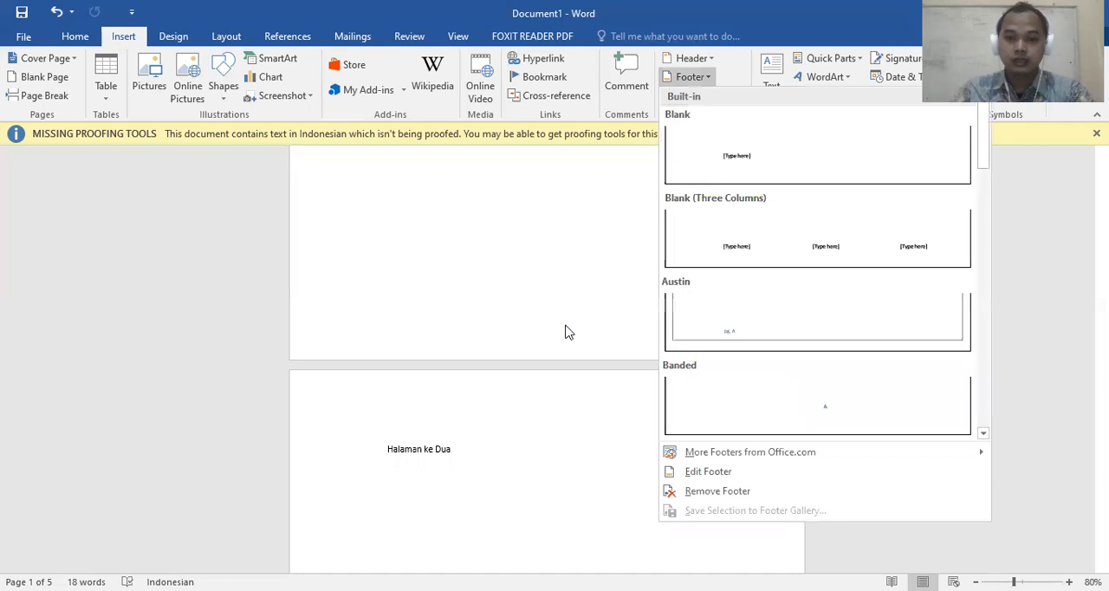
{"action": "left_click", "coordinate": [716, 339]}
{"action": "scroll", "coordinate": [705, 310], "scroll_direction": "up", "scroll_amount": 5}
{"action": "scroll", "coordinate": [703, 317], "scroll_direction": "up", "scroll_amount": 1}
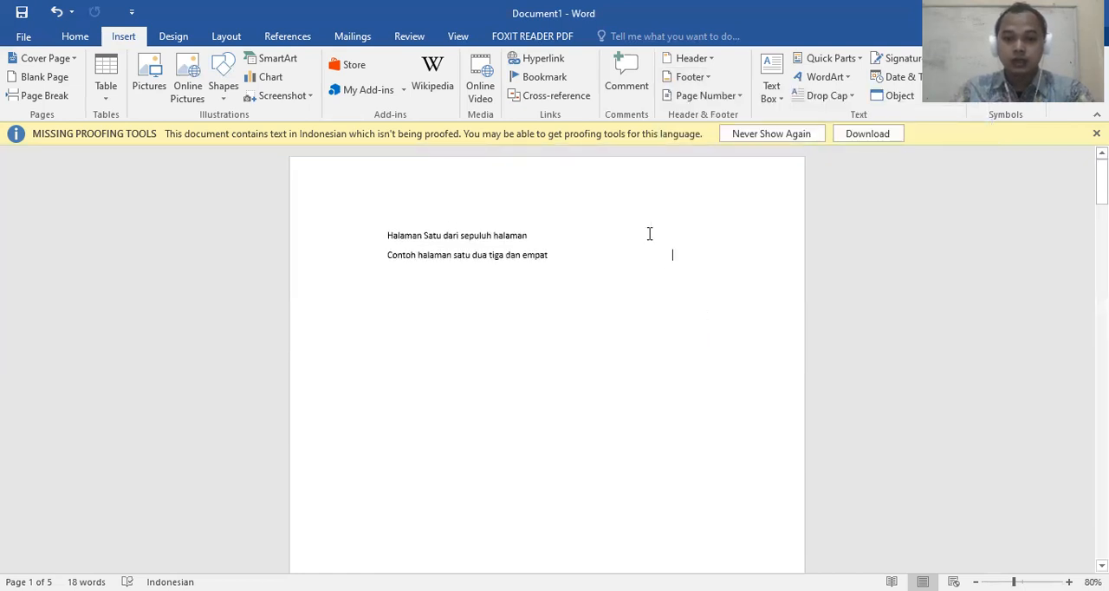
Open the first page's footer for editing and insert "LPK Inasaba" before "Halaman"
{"action": "scroll", "coordinate": [620, 204], "scroll_direction": "down", "scroll_amount": 8}
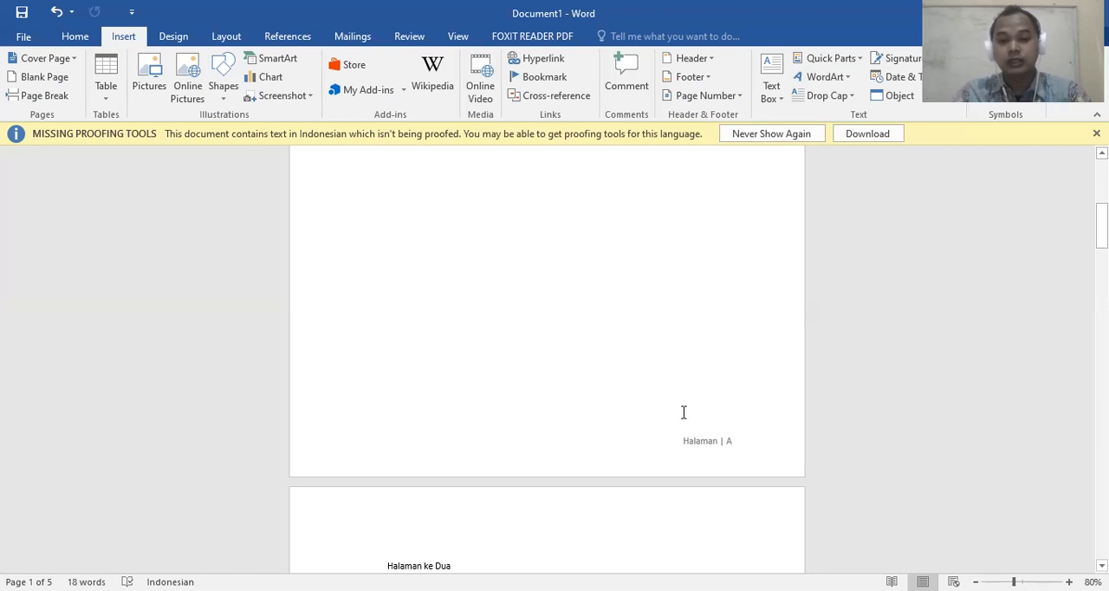
{"action": "scroll", "coordinate": [684, 413], "scroll_direction": "down", "scroll_amount": 1}
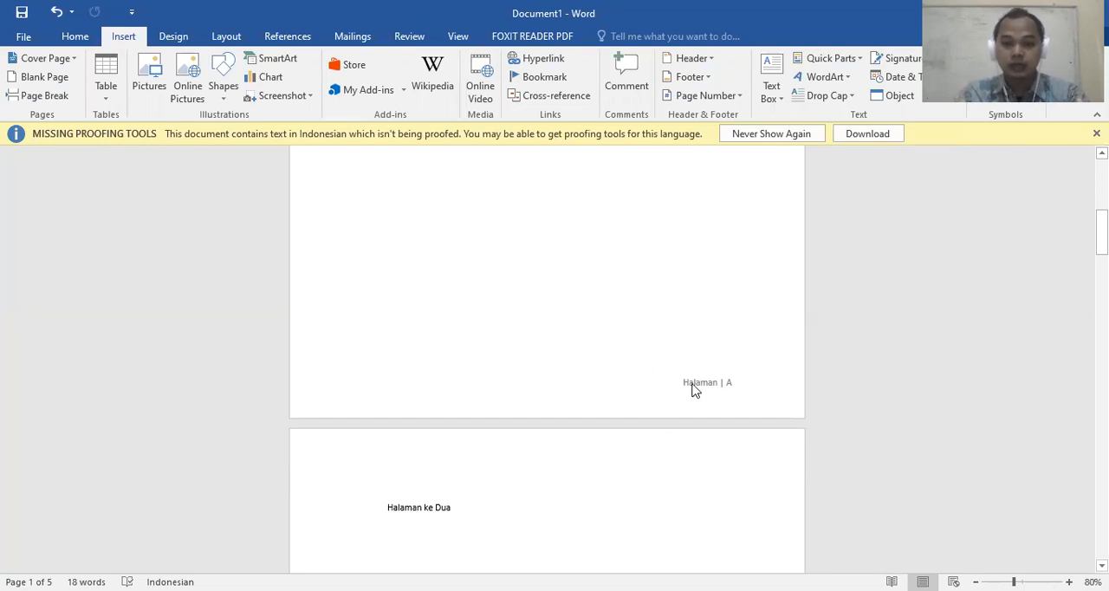
{"action": "double_click", "coordinate": [660, 385]}
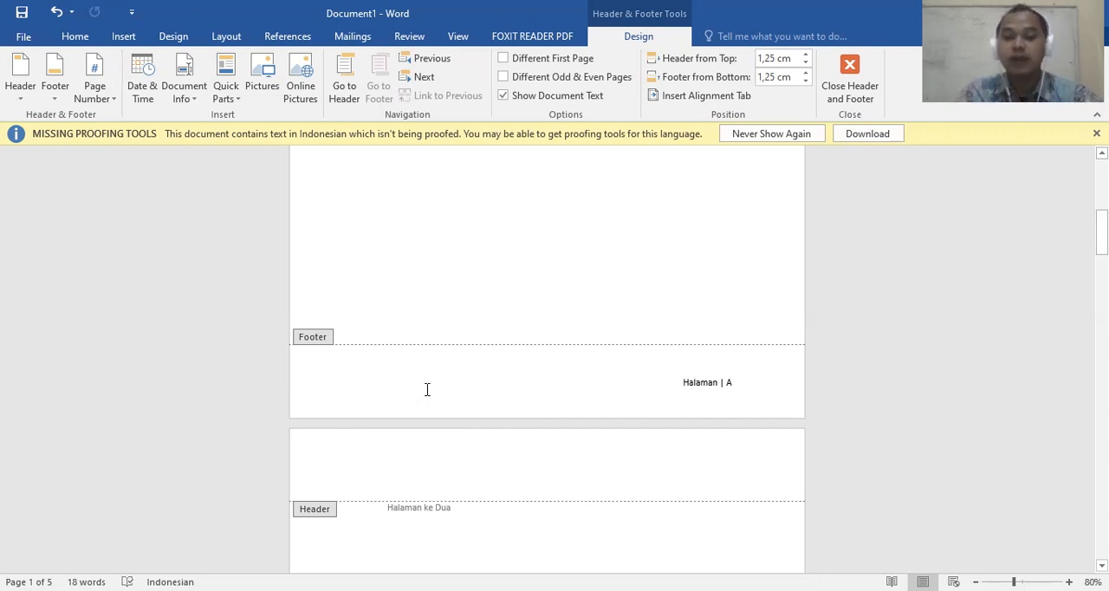
{"action": "double_click", "coordinate": [782, 379]}
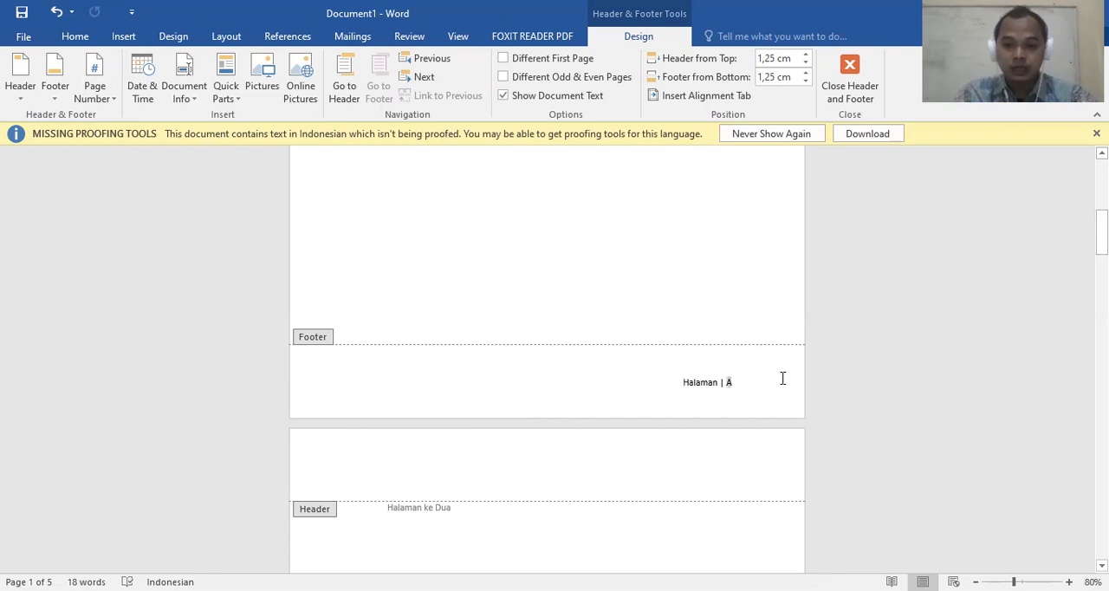
{"action": "left_click", "coordinate": [690, 384]}
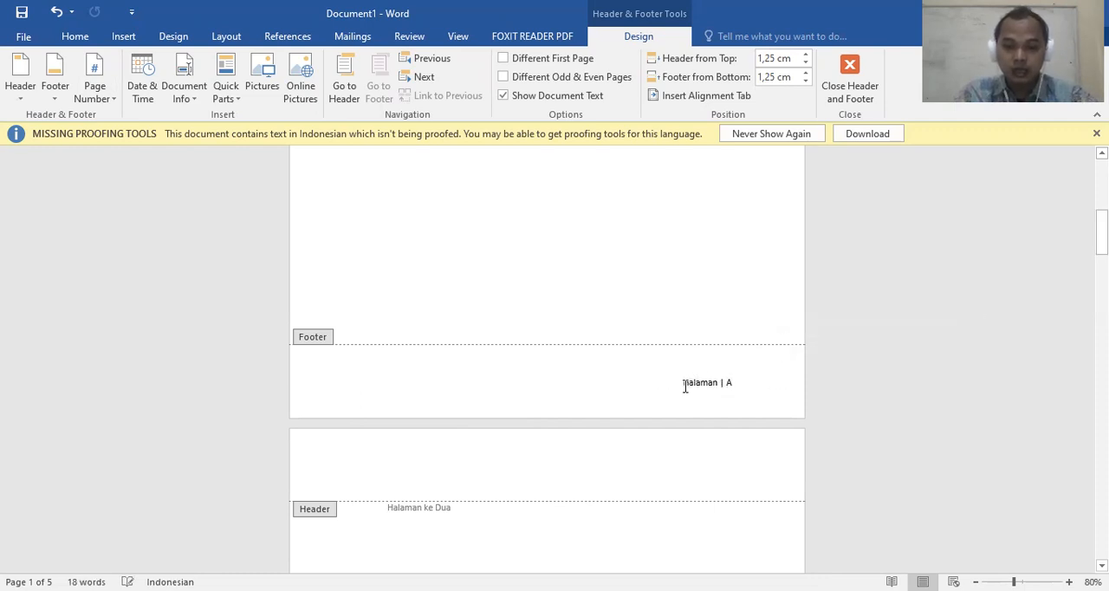
{"action": "left_click_drag", "start_coordinate": [703, 386], "coordinate": [718, 388]}
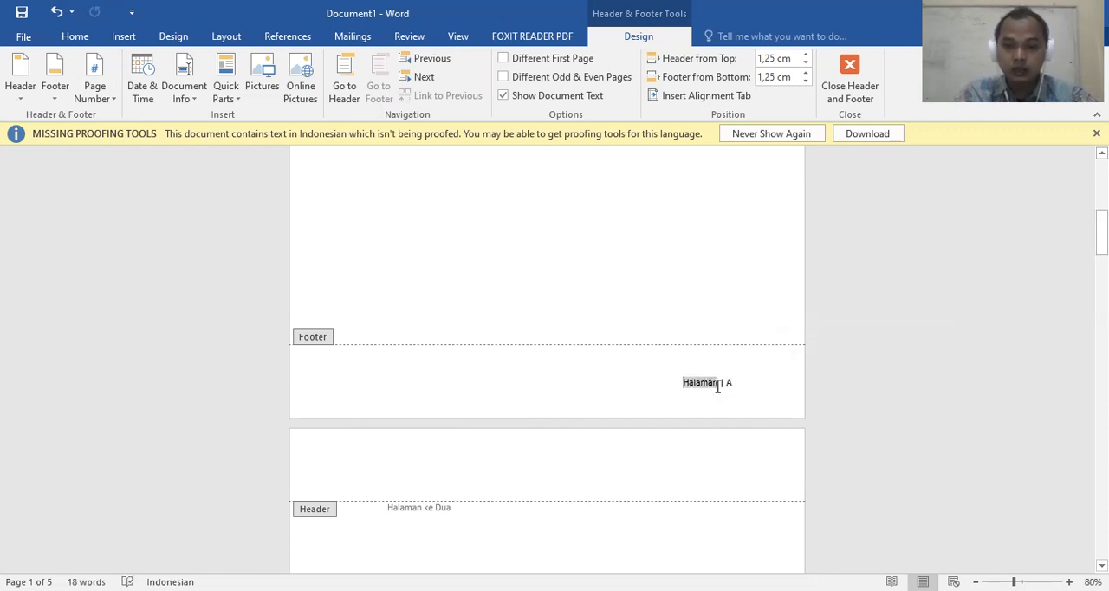
{"action": "left_click", "coordinate": [630, 384]}
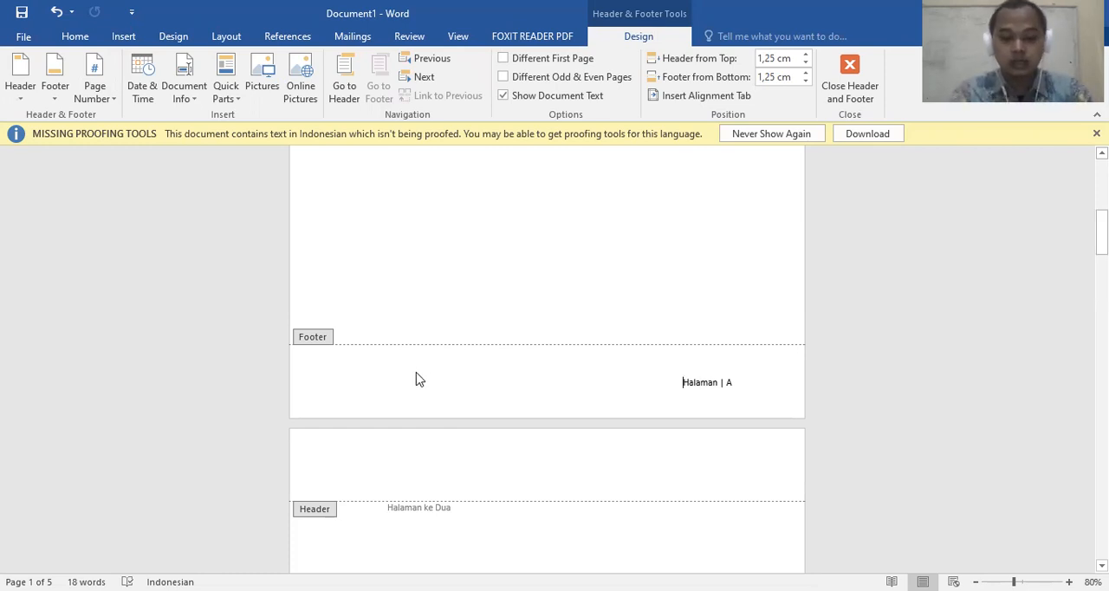
{"action": "type", "text": "L"}
{"action": "type", "text": "PK Ina"}
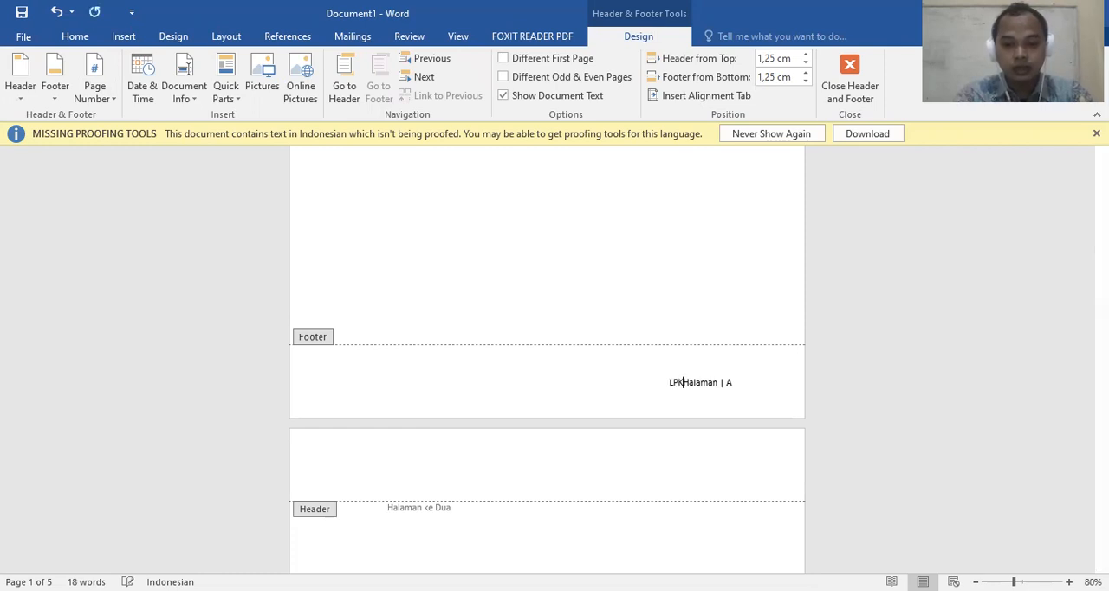
{"action": "type", "text": "saba"}
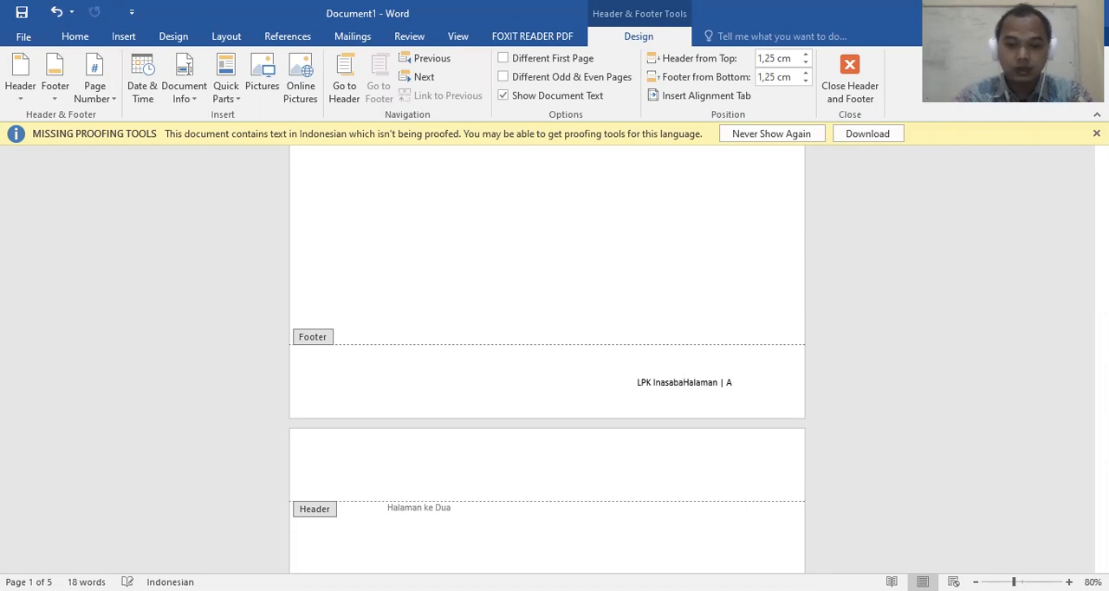
{"action": "type", "text": "emba"}
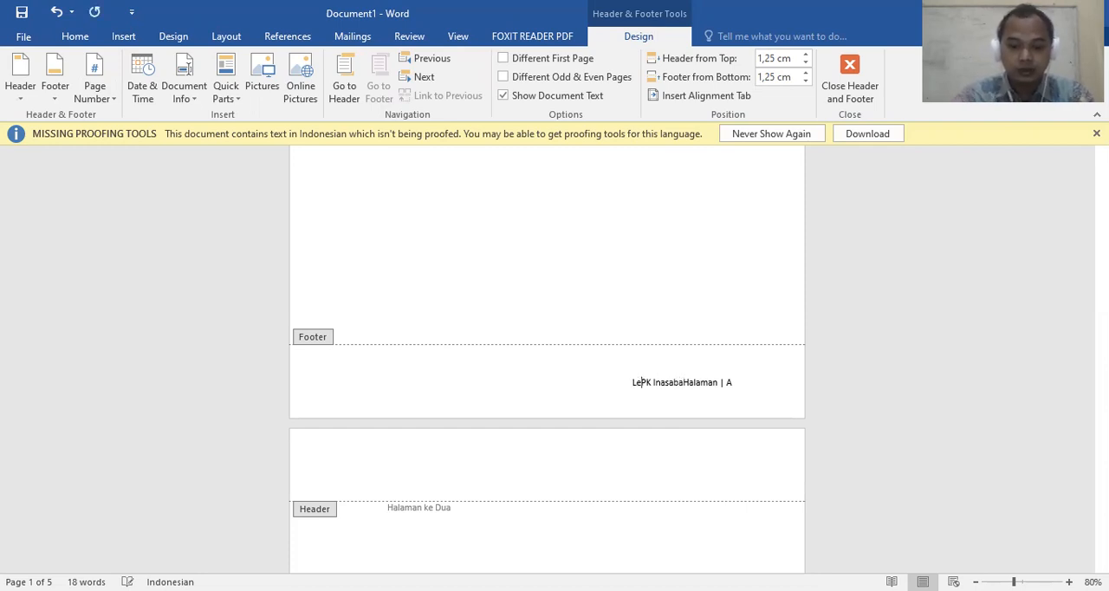
{"action": "type", "text": "ga"}
Expand the footer's abbreviation so the text reads "Lembaga Pelatihan Komputer Inasaba", with a space before "Halaman"
{"action": "key", "text": "Right"}
{"action": "type", "text": "elatihan"}
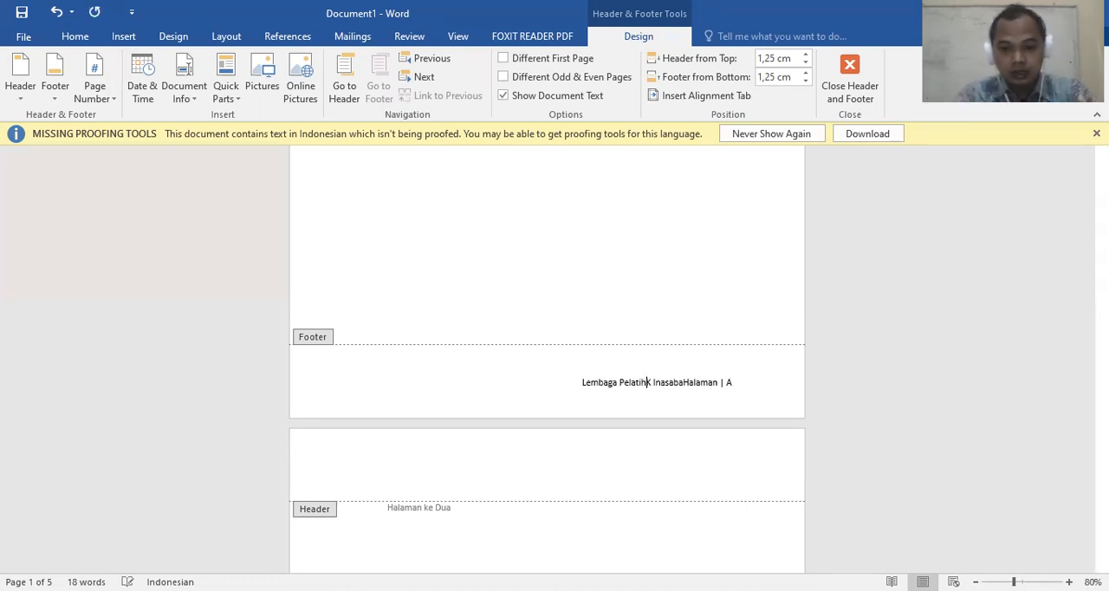
{"action": "key", "text": "Right"}
{"action": "type", "text": "o"}
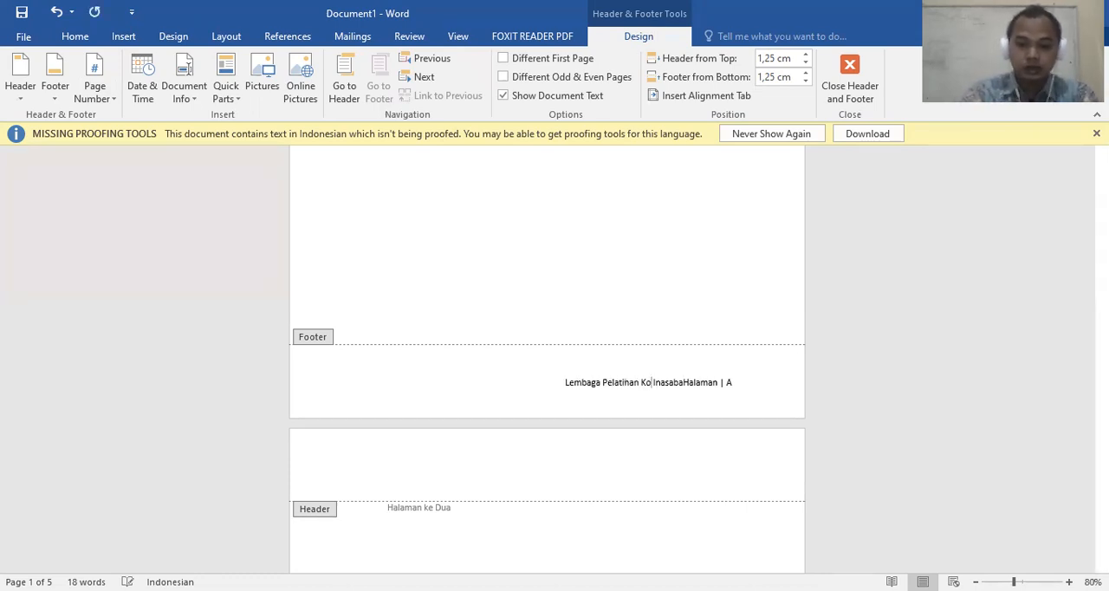
{"action": "type", "text": "mputer Inasaba"}
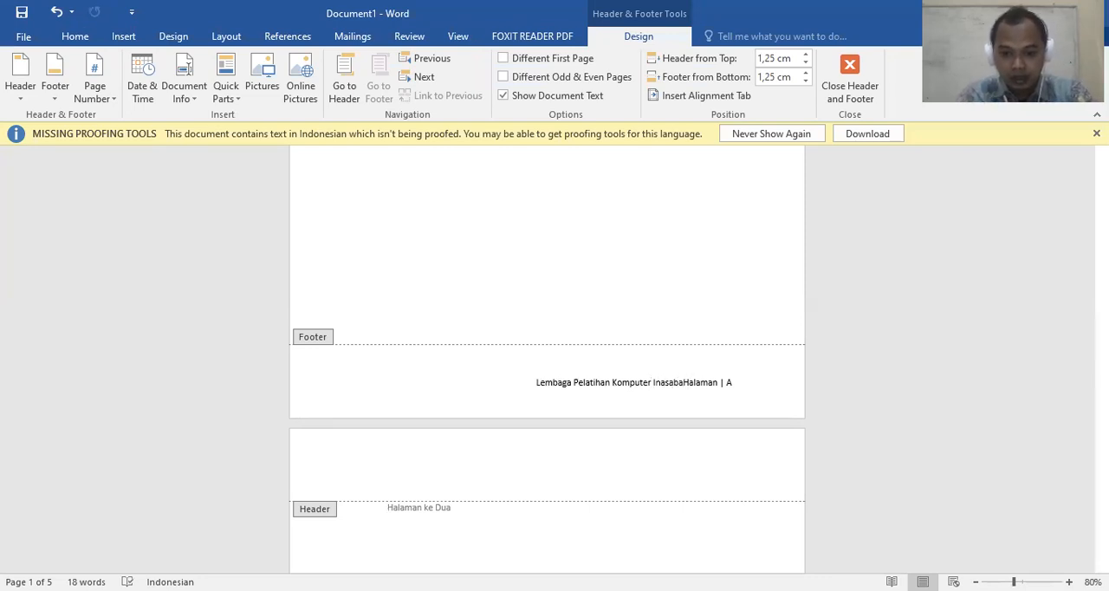
Try left alignment on the footer line and restore its right alignment
{"action": "key", "text": "ctrl+l"}
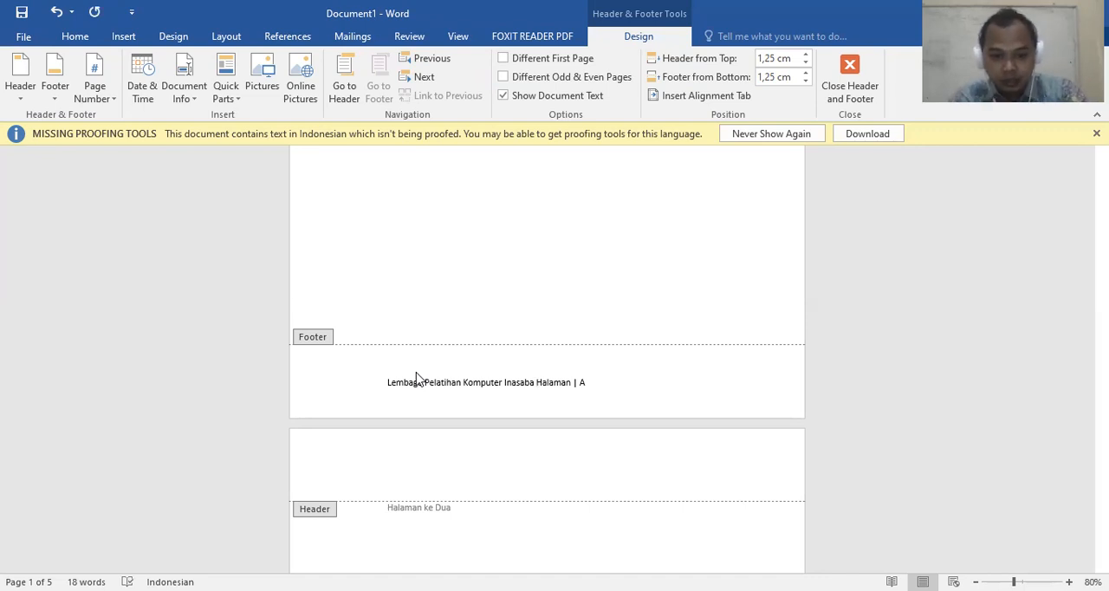
{"action": "key", "text": "ctrl+r"}
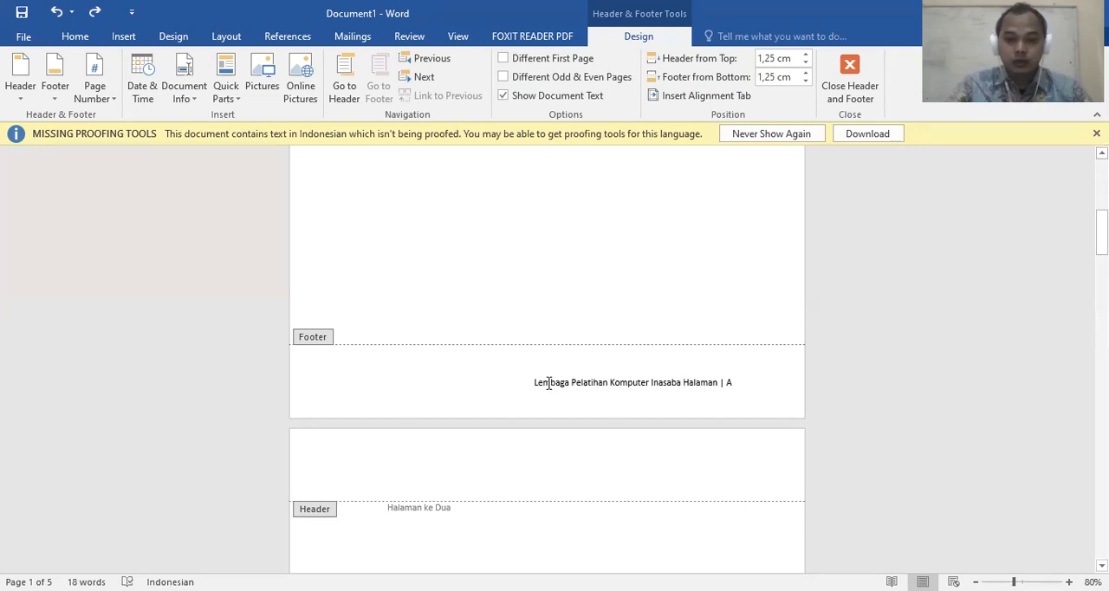
{"action": "left_click_drag", "start_coordinate": [532, 382], "coordinate": [682, 382]}
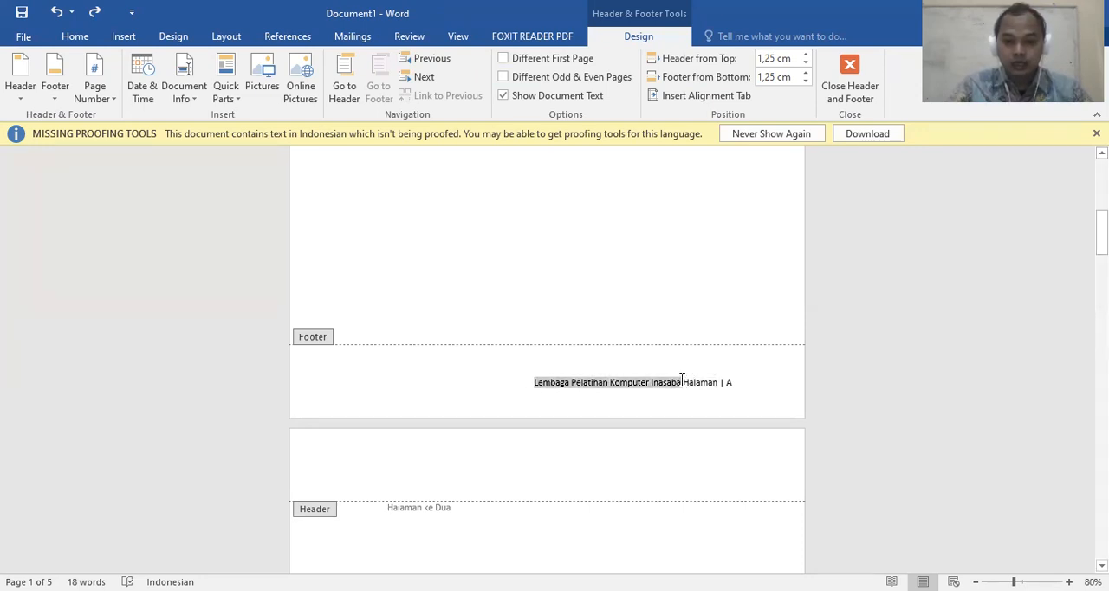
{"action": "left_click", "coordinate": [353, 387]}
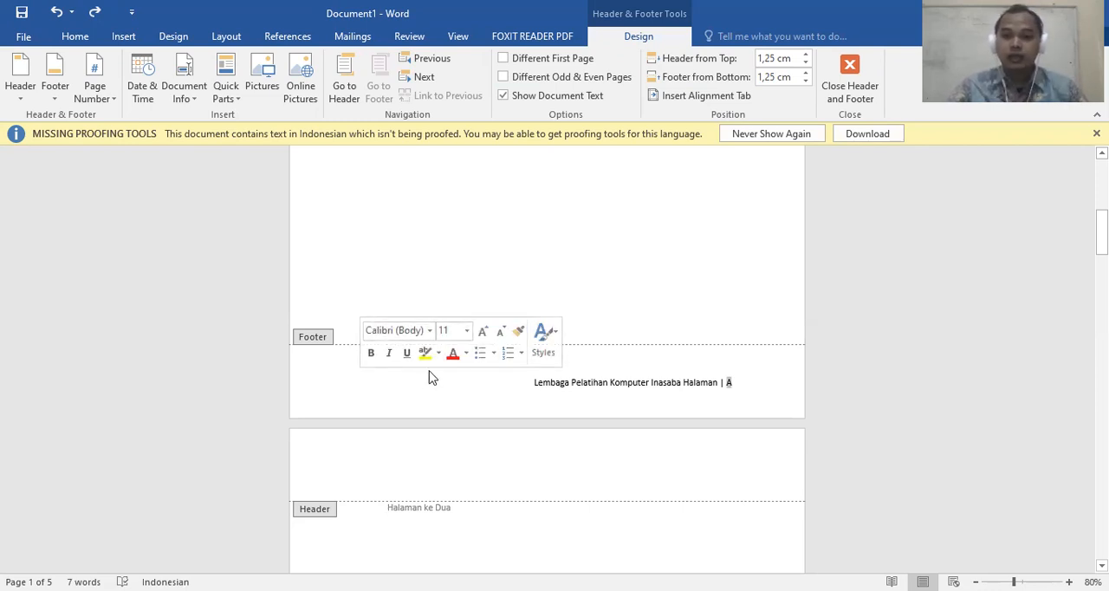
Left-align the whole footer line containing the institution name and page number
{"action": "left_click", "coordinate": [751, 381]}
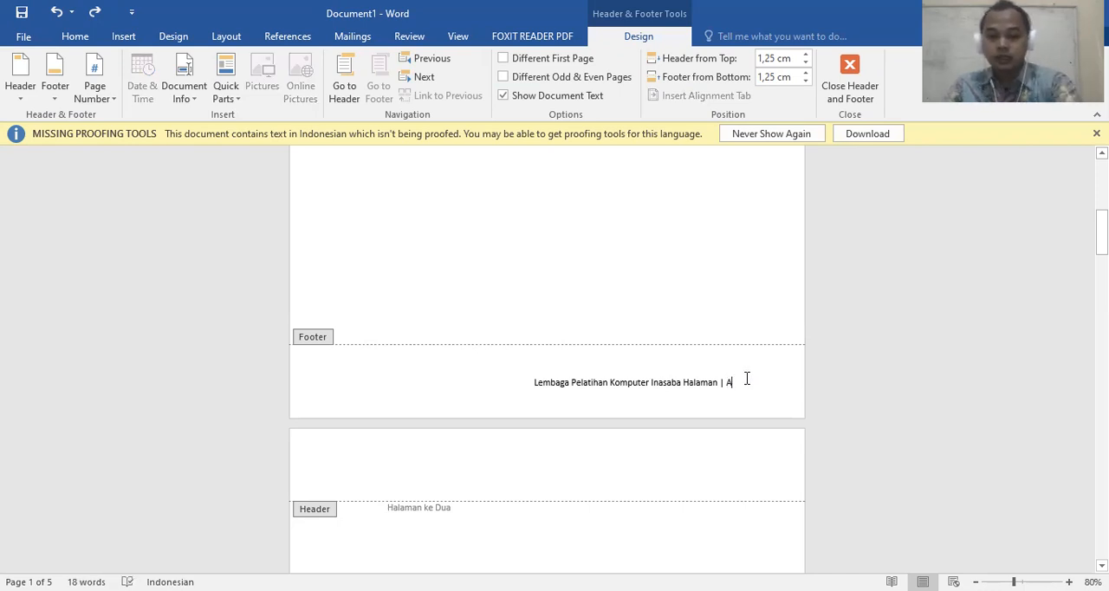
{"action": "left_click", "coordinate": [76, 36]}
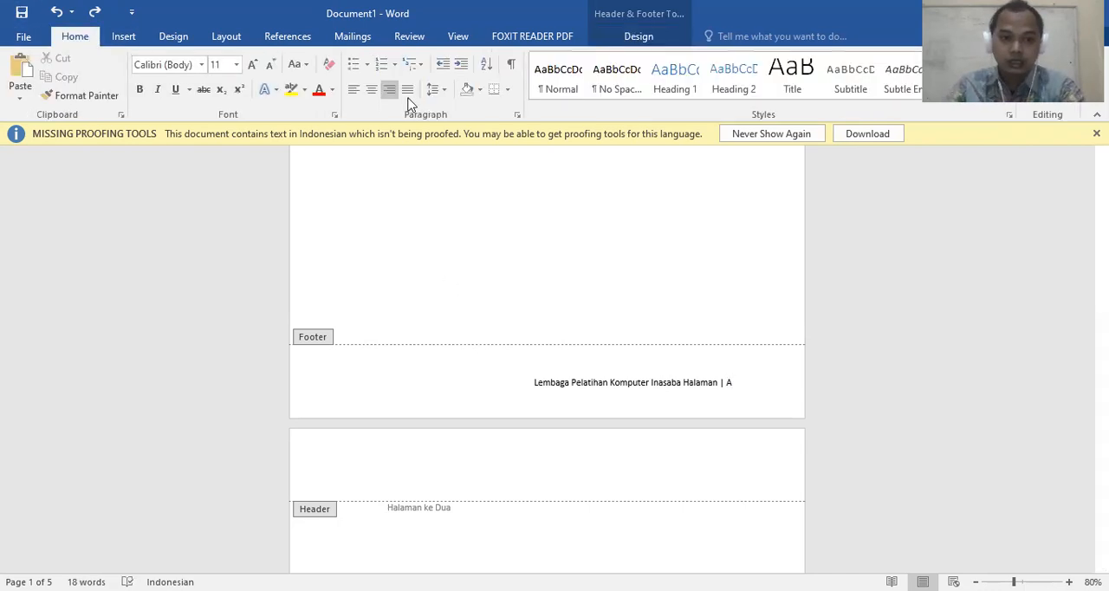
{"action": "left_click", "coordinate": [353, 89]}
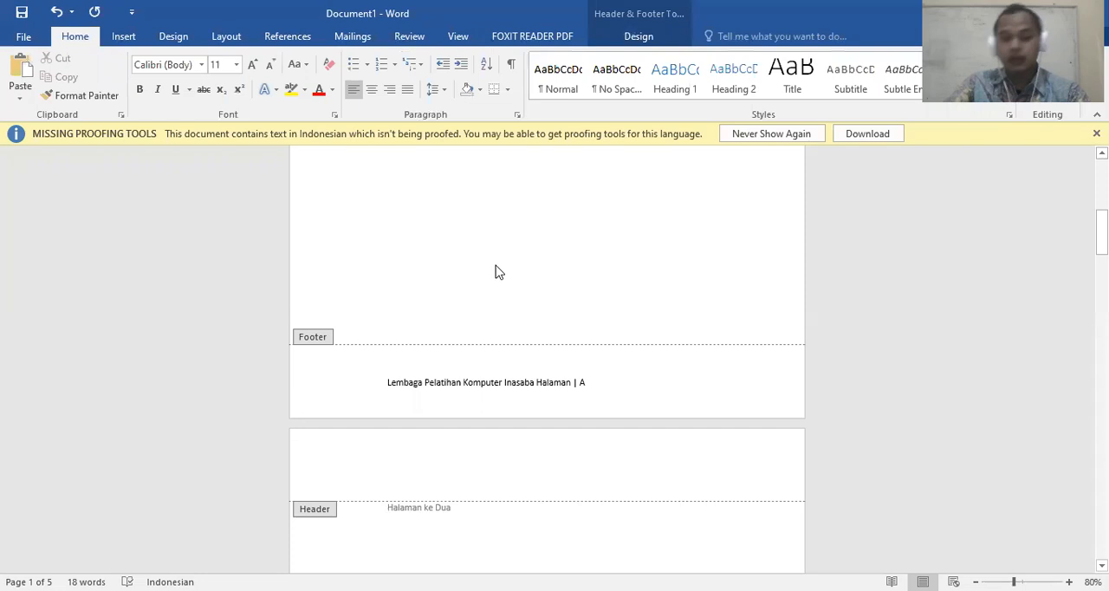
Show the ruler, try the footer's right tab stop at about 11 cm, and return it to the right margin
{"action": "left_click", "coordinate": [535, 380]}
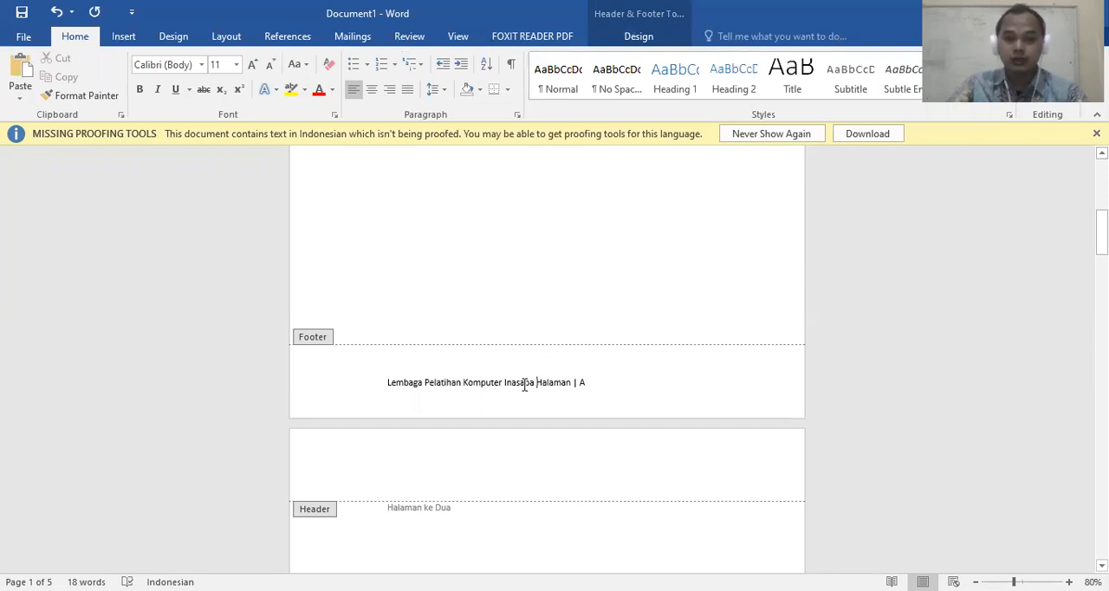
{"action": "left_click", "coordinate": [461, 38]}
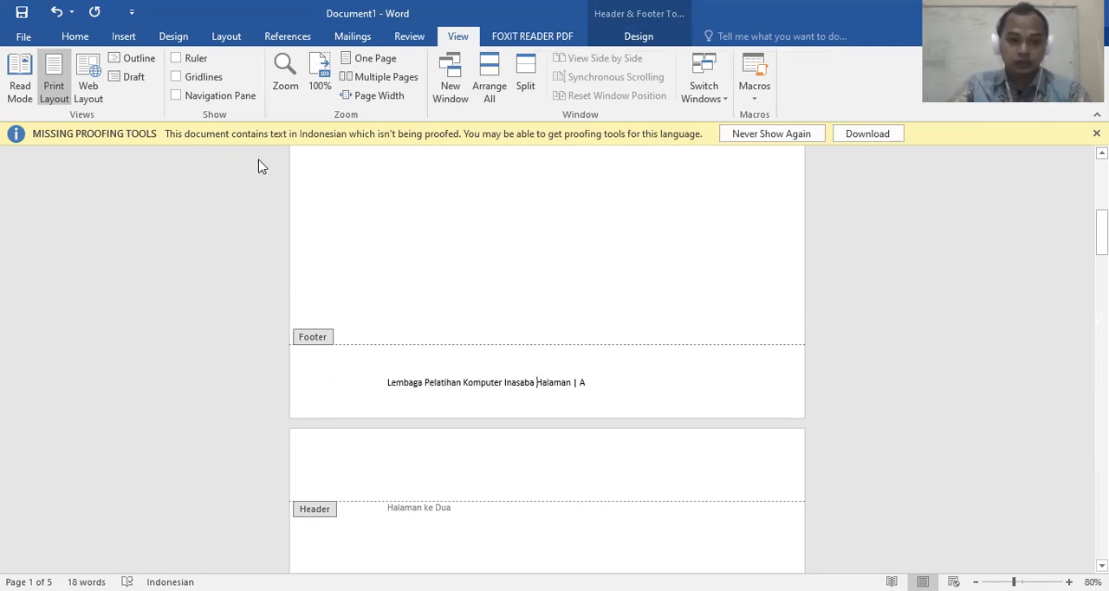
{"action": "left_click", "coordinate": [188, 61]}
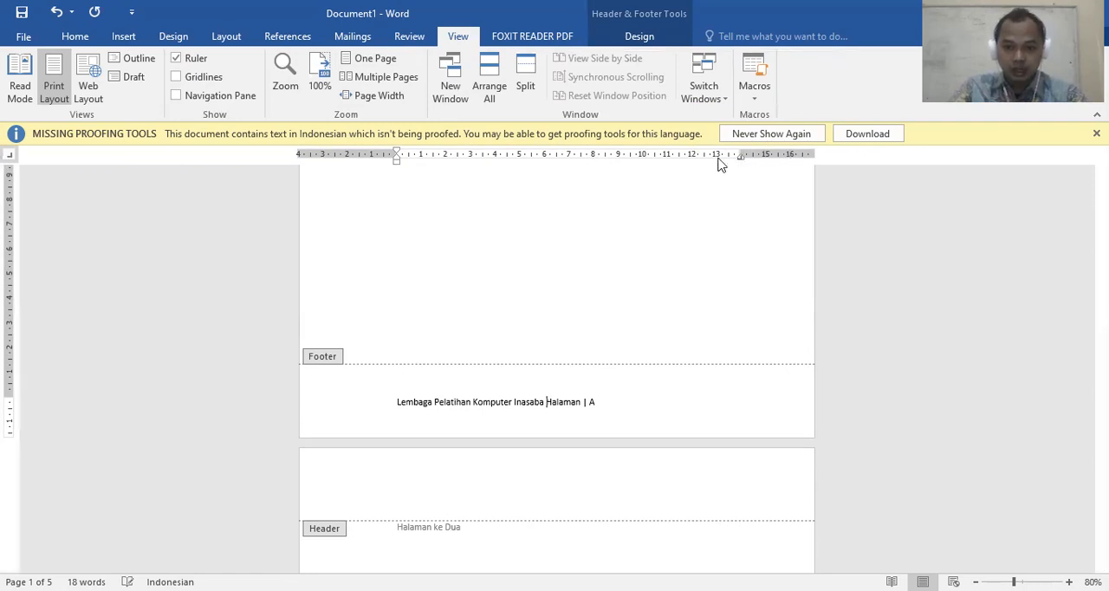
{"action": "left_click_drag", "start_coordinate": [660, 157], "coordinate": [680, 160]}
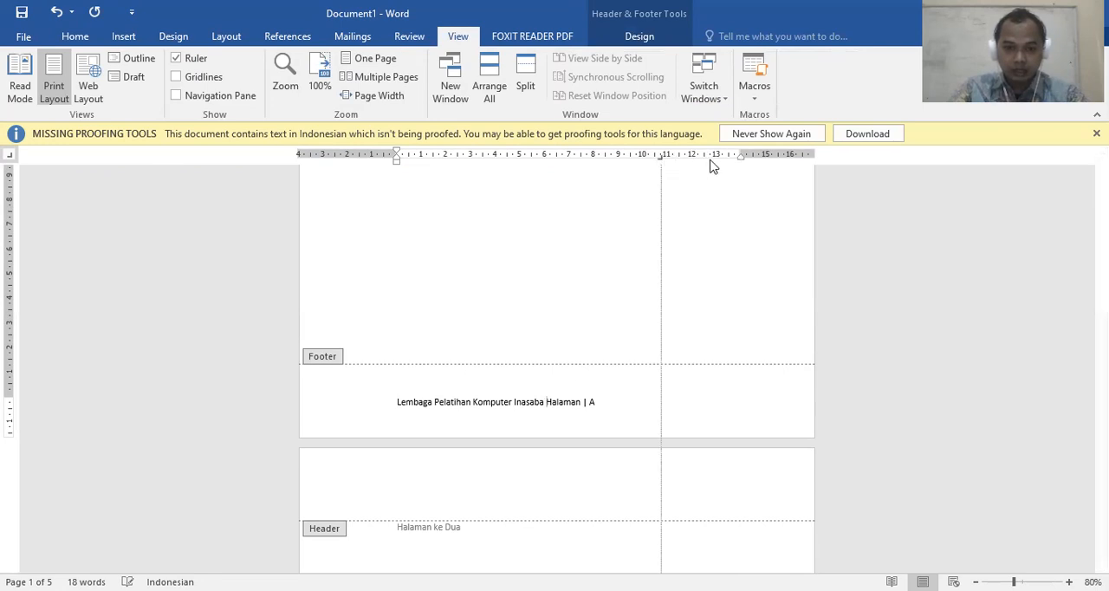
{"action": "left_click_drag", "start_coordinate": [738, 161], "coordinate": [740, 159]}
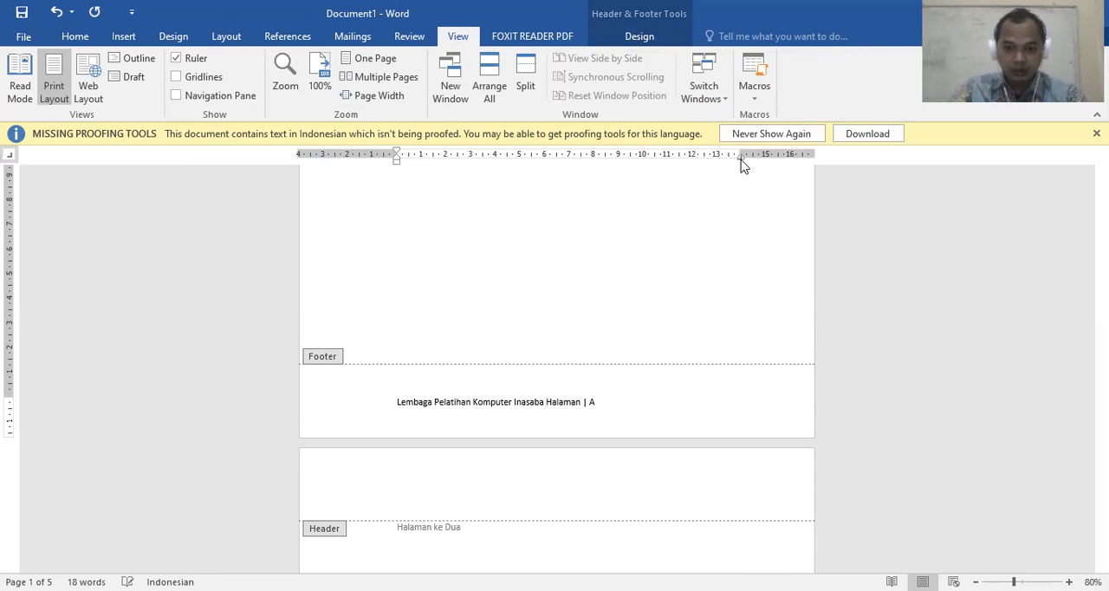
Insert a tab before "Halaman" to align the page number at the right margin, and check the footers on pages 2 and 3
{"action": "left_click", "coordinate": [545, 401]}
{"action": "key", "text": "Tab"}
{"action": "left_click", "coordinate": [549, 401]}
{"action": "scroll", "coordinate": [555, 320], "scroll_direction": "down", "scroll_amount": 10}
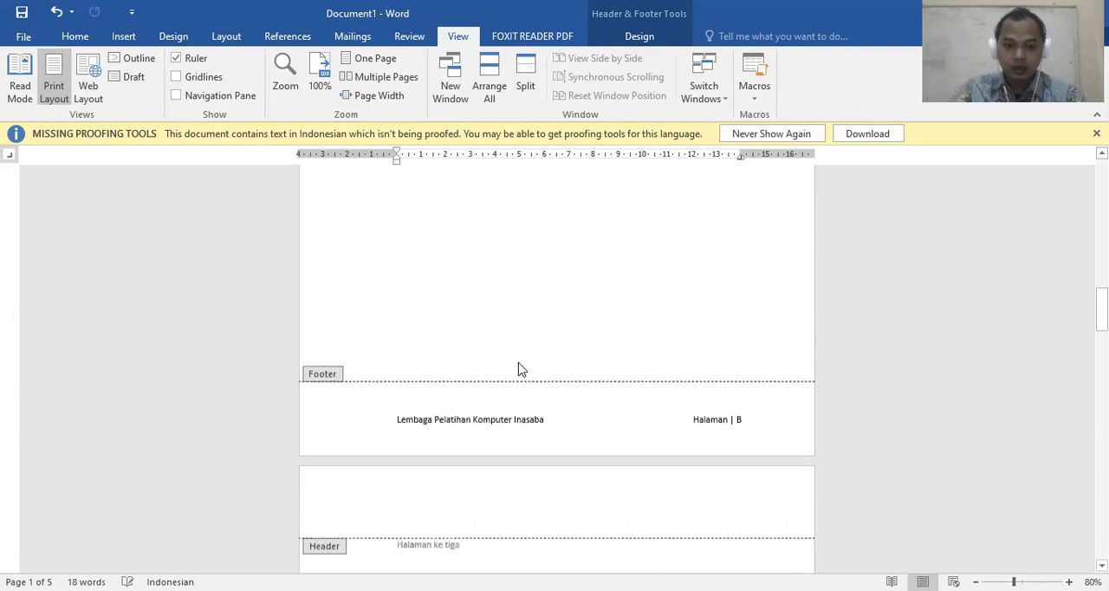
{"action": "scroll", "coordinate": [527, 404], "scroll_direction": "down", "scroll_amount": 8}
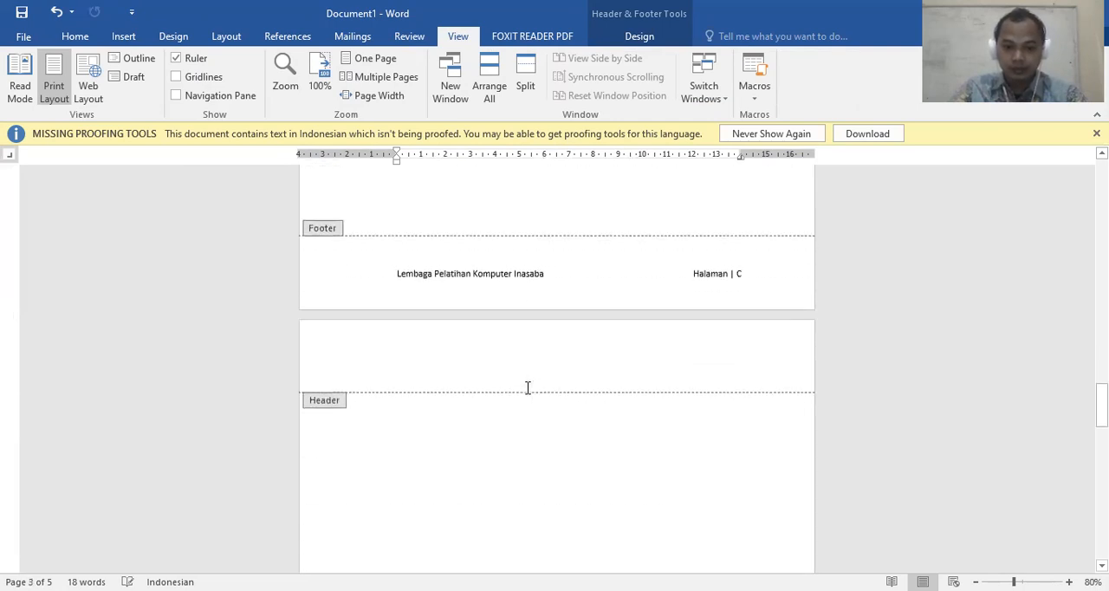
{"action": "scroll", "coordinate": [528, 387], "scroll_direction": "up", "scroll_amount": 8}
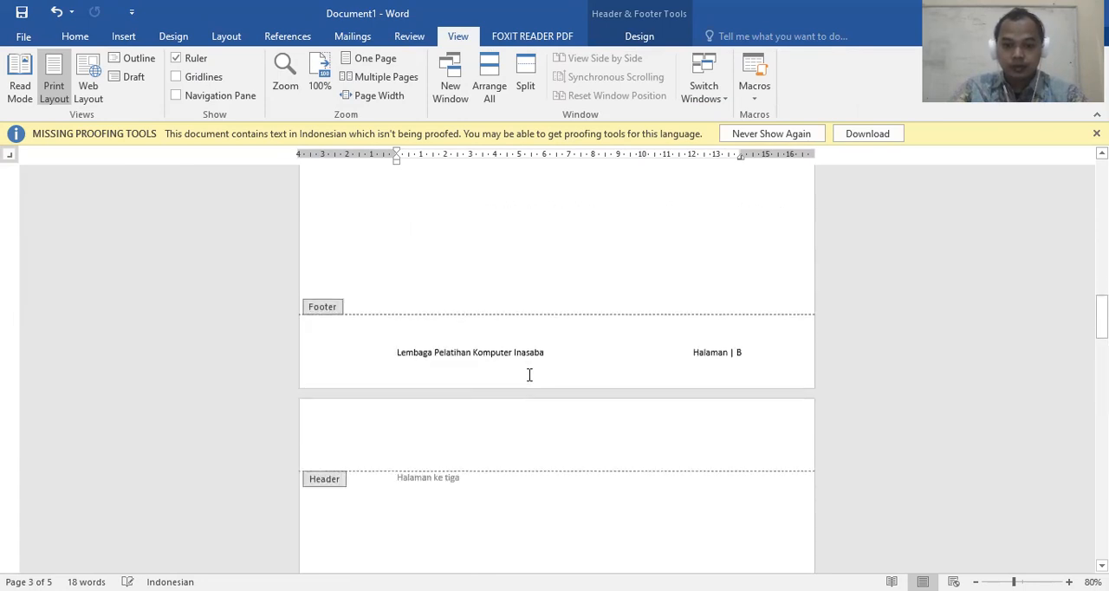
Apply a bottom border to the footer line on page 2
{"action": "left_click_drag", "start_coordinate": [394, 352], "coordinate": [756, 350]}
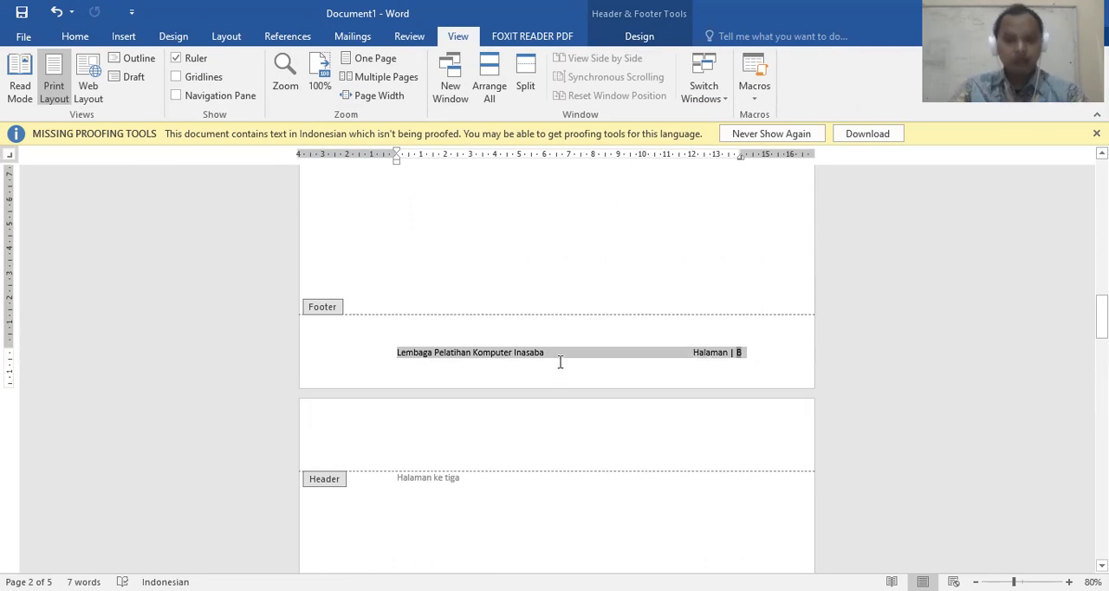
{"action": "left_click", "coordinate": [742, 351]}
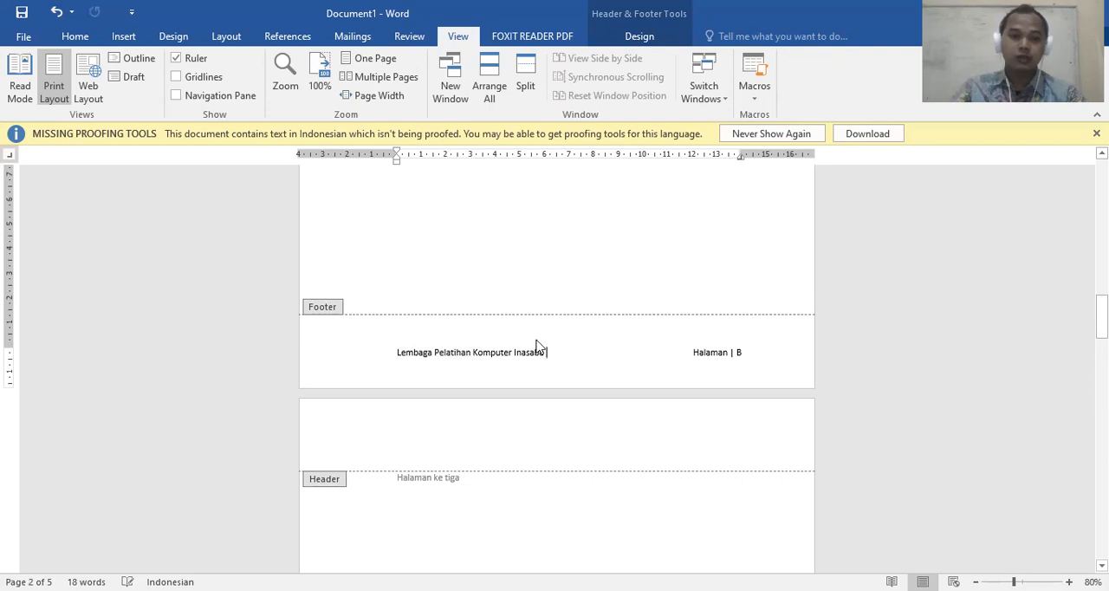
{"action": "left_click", "coordinate": [75, 38]}
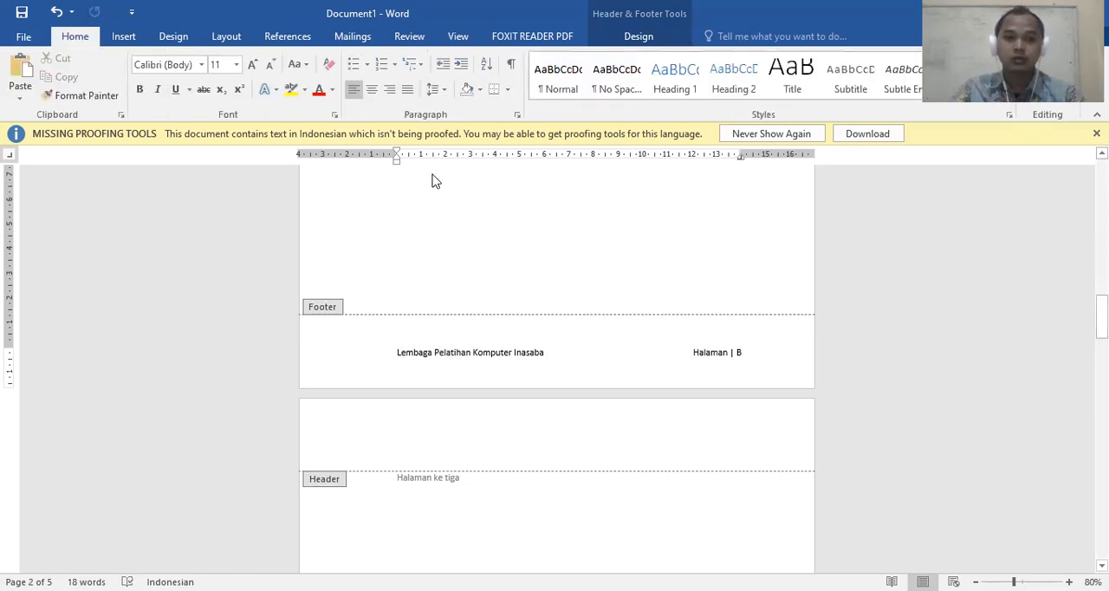
{"action": "left_click", "coordinate": [508, 90]}
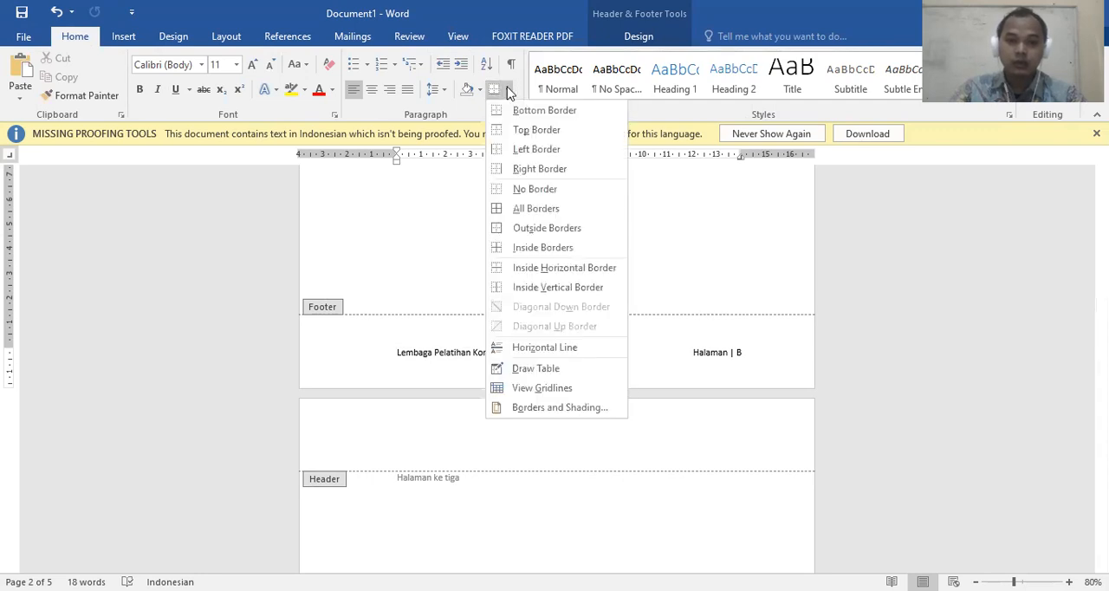
{"action": "left_click", "coordinate": [578, 113]}
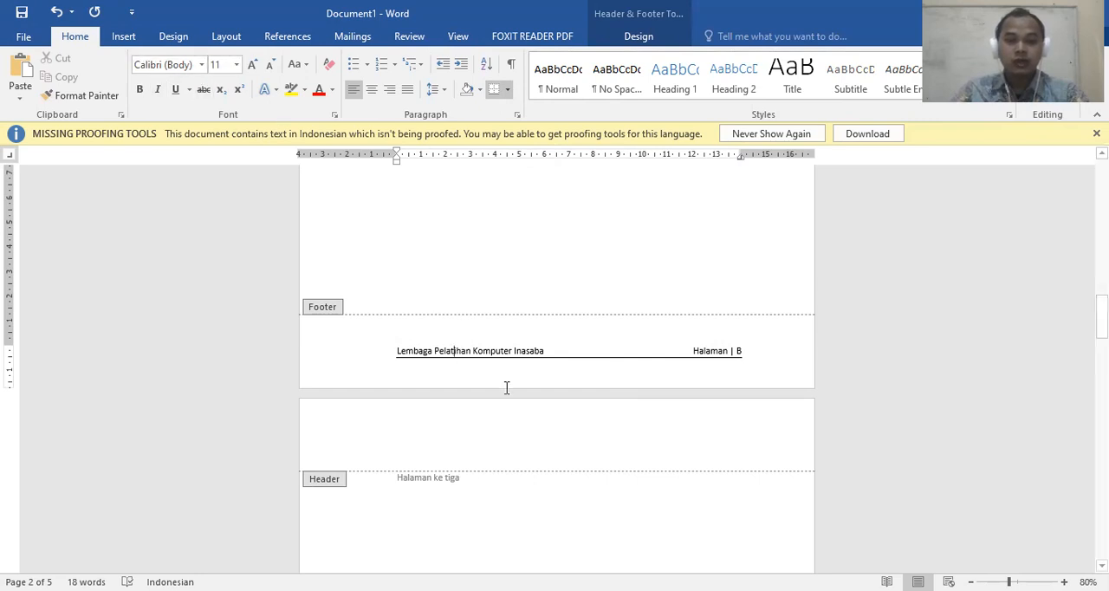
Set the whole footer line on page 2 to the Berlin Sans FB font at size 12
{"action": "left_click", "coordinate": [288, 361]}
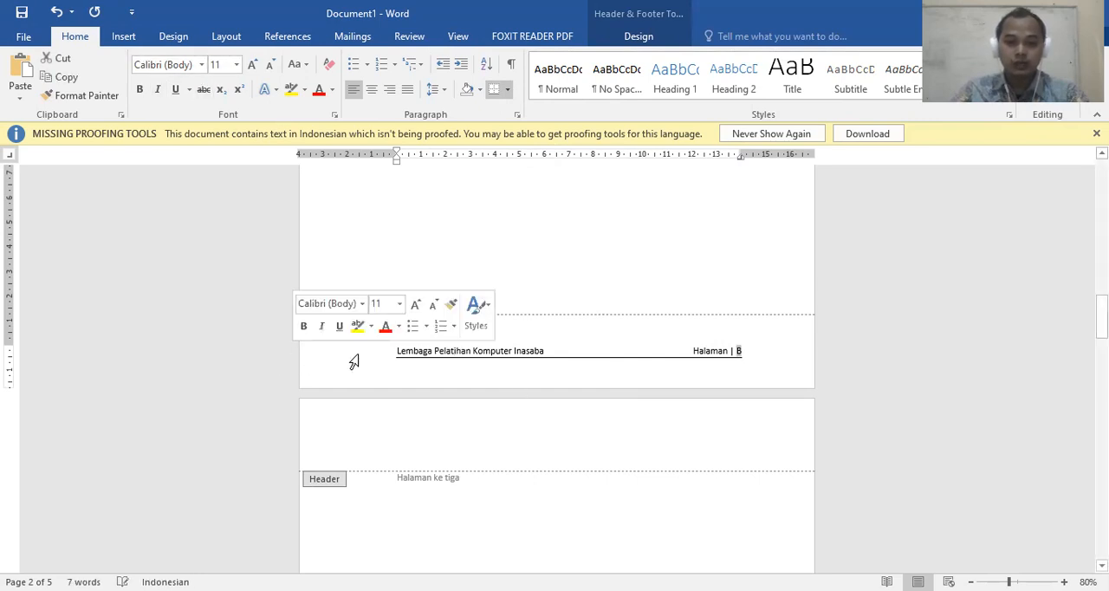
{"action": "left_click", "coordinate": [401, 355]}
{"action": "mouse_move", "coordinate": [752, 351]}
{"action": "left_mouse_down"}
{"action": "mouse_move", "coordinate": [685, 349]}
{"action": "mouse_move", "coordinate": [739, 350]}
{"action": "left_mouse_up"}
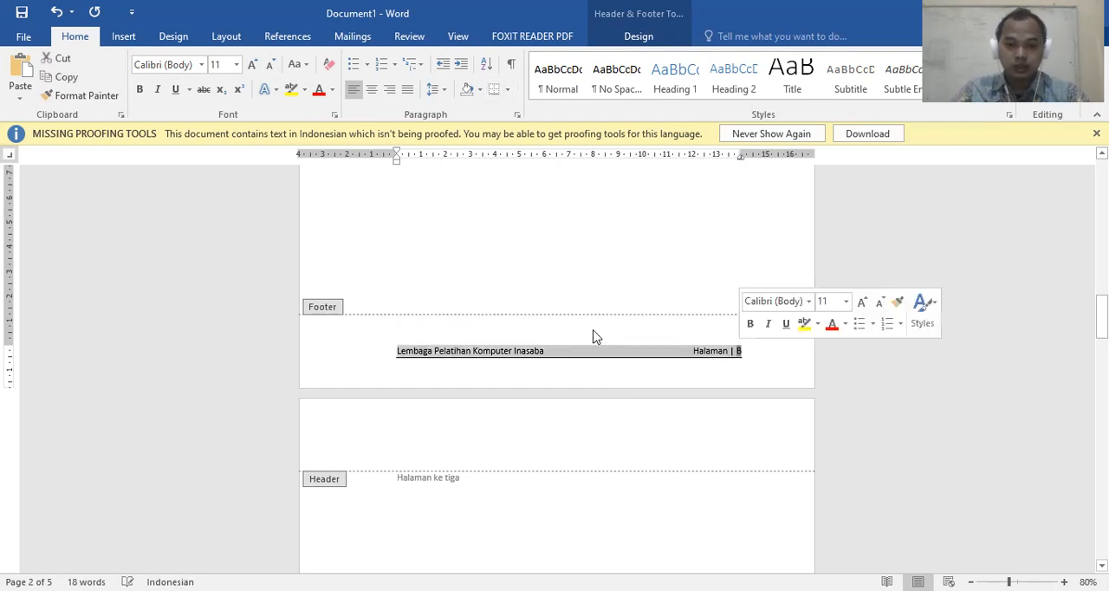
{"action": "left_click", "coordinate": [200, 65]}
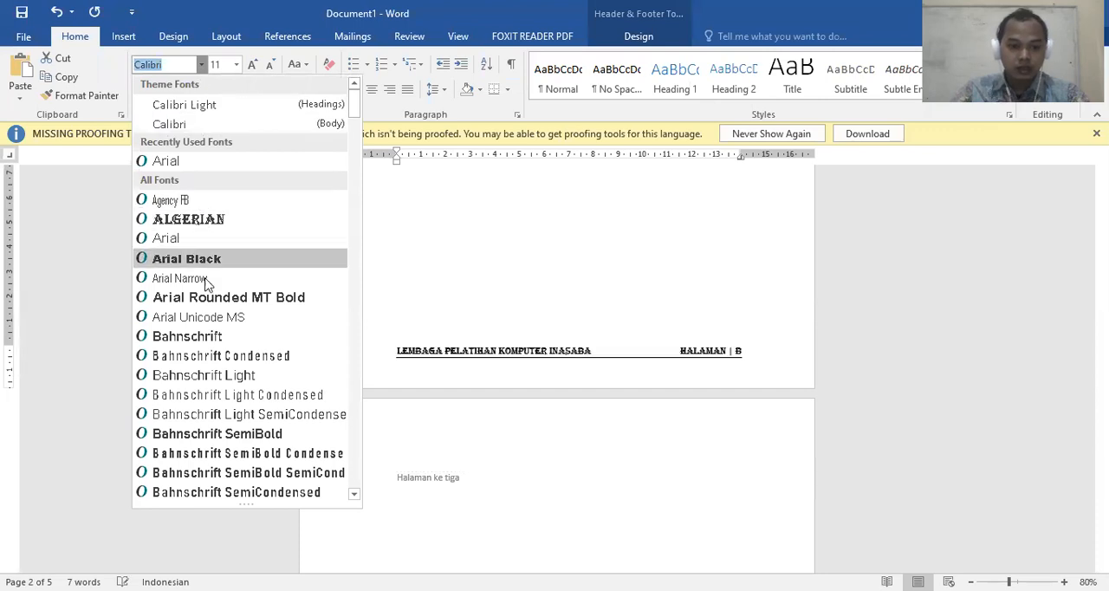
{"action": "scroll", "coordinate": [212, 294], "scroll_direction": "down", "scroll_amount": 6}
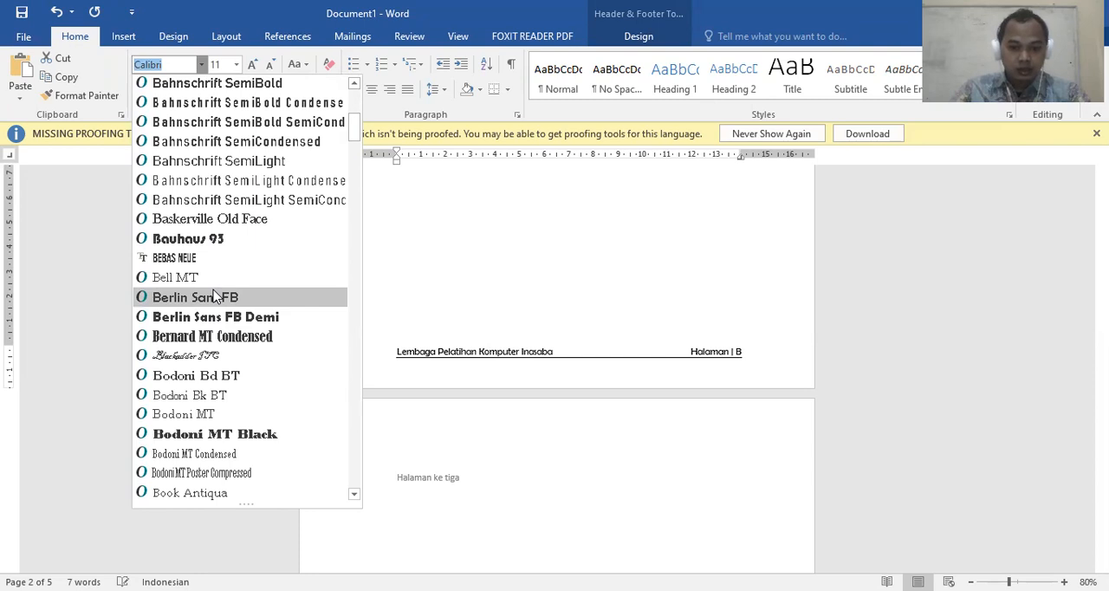
{"action": "left_click", "coordinate": [216, 297]}
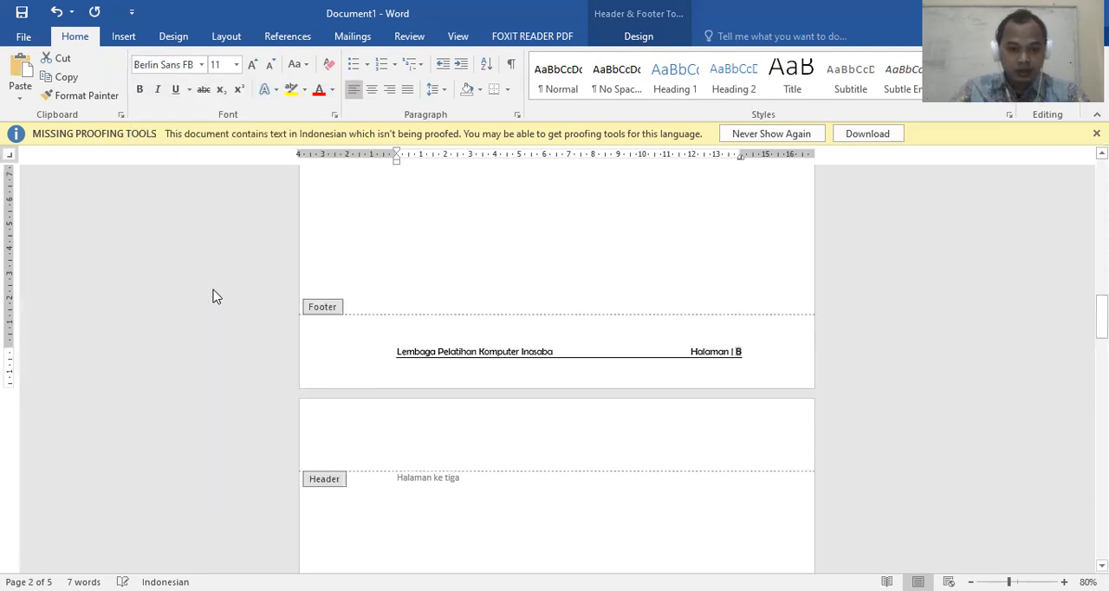
{"action": "left_click", "coordinate": [253, 64]}
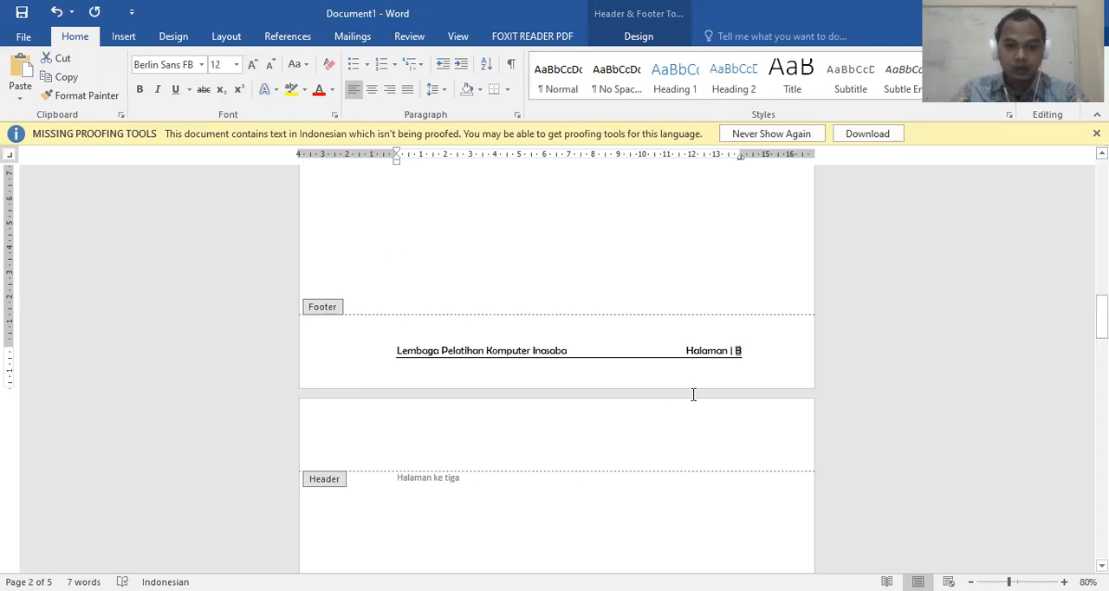
{"action": "left_click", "coordinate": [685, 349]}
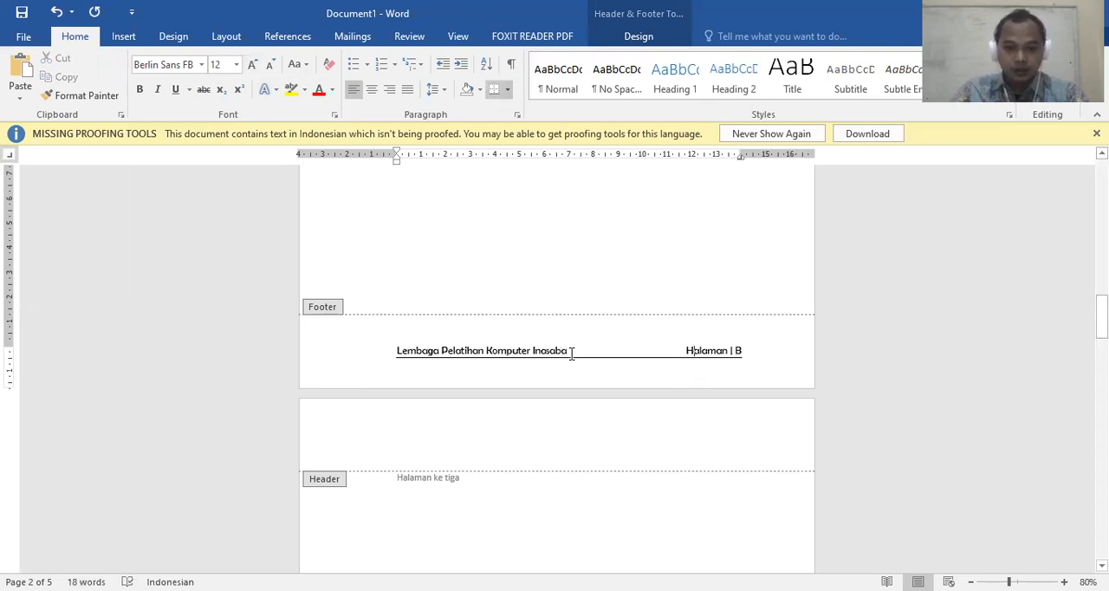
Enlarge the footer word "Inasaba" to size 16 and set its font to Brush Script MT
{"action": "left_click_drag", "start_coordinate": [570, 349], "coordinate": [533, 349]}
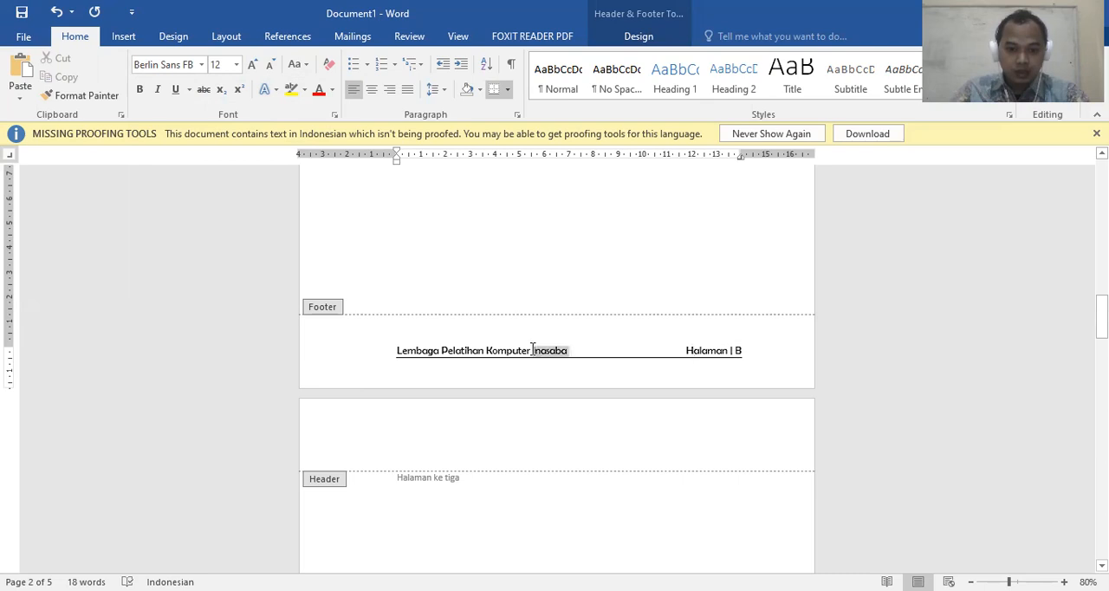
{"action": "left_click", "coordinate": [252, 66]}
{"action": "left_click", "coordinate": [251, 65]}
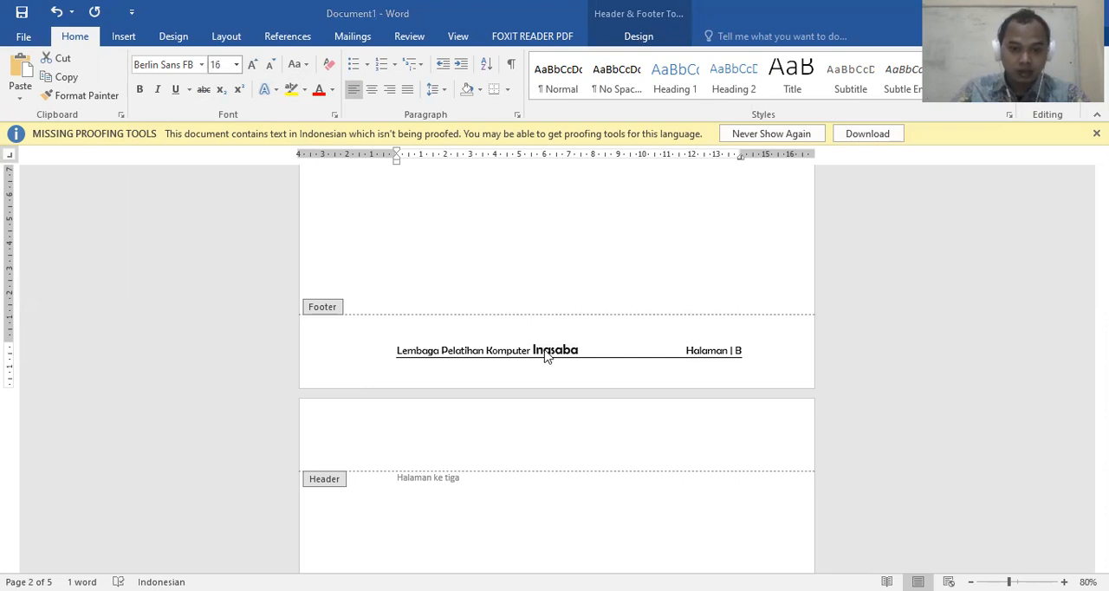
{"action": "left_click", "coordinate": [201, 64]}
{"action": "scroll", "coordinate": [216, 260], "scroll_direction": "down", "scroll_amount": 6}
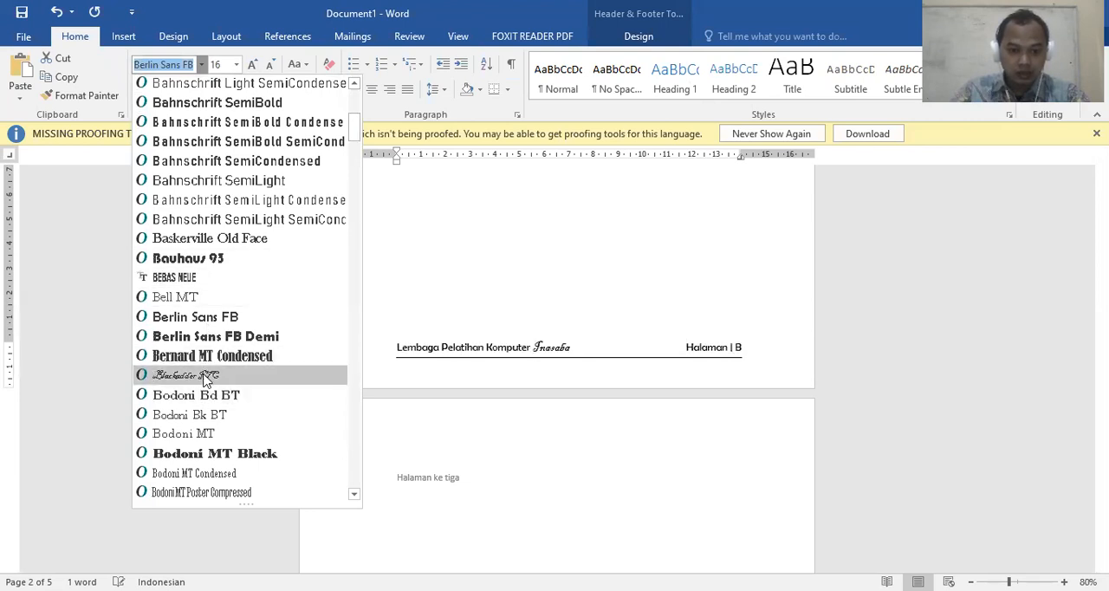
{"action": "scroll", "coordinate": [205, 381], "scroll_direction": "down", "scroll_amount": 4}
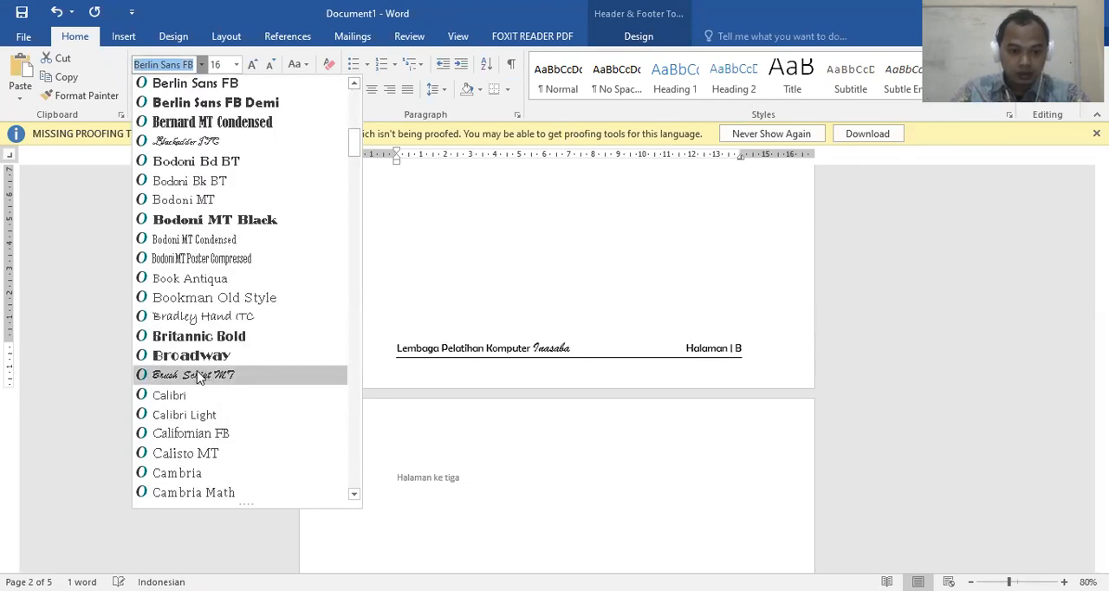
{"action": "left_click", "coordinate": [197, 377]}
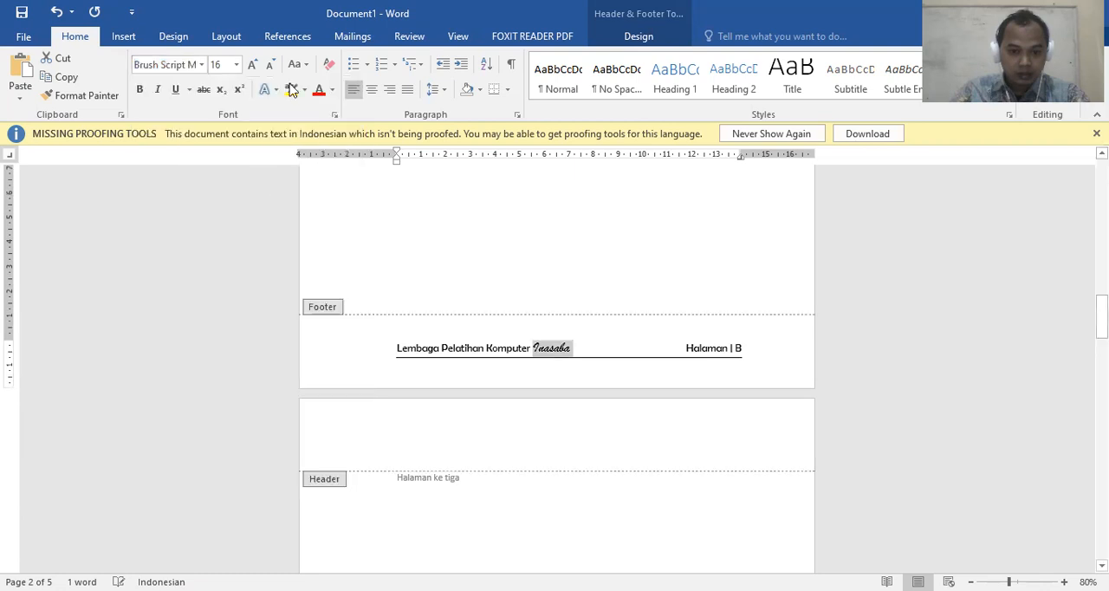
Increase the footer word "Inasaba" to size 20 and colour it red
{"action": "left_click", "coordinate": [253, 66]}
{"action": "left_click", "coordinate": [254, 65]}
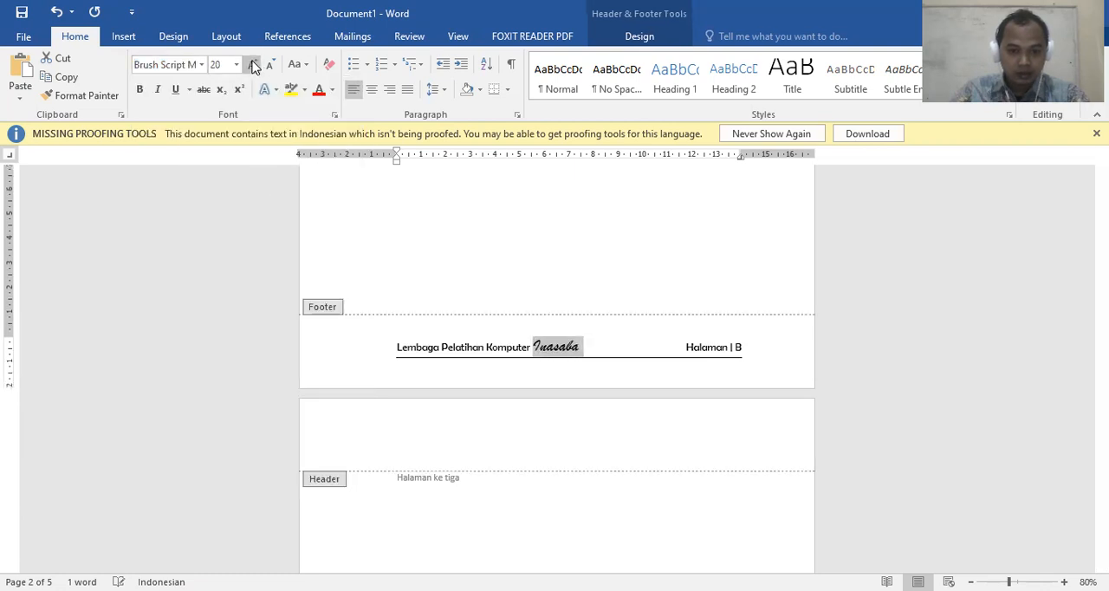
{"action": "left_click", "coordinate": [318, 89]}
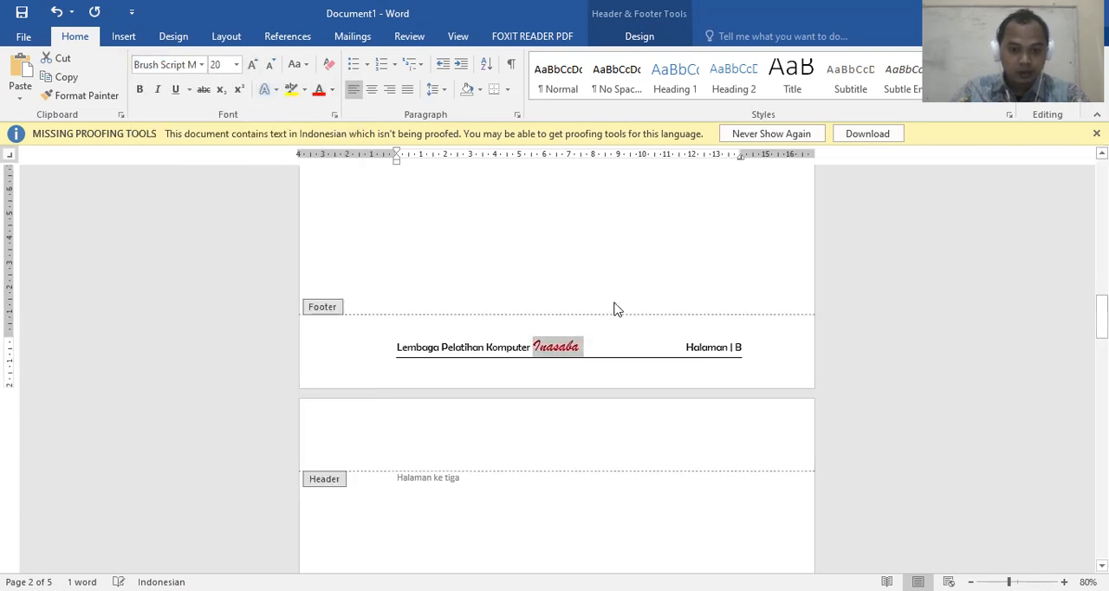
{"action": "left_click", "coordinate": [604, 349]}
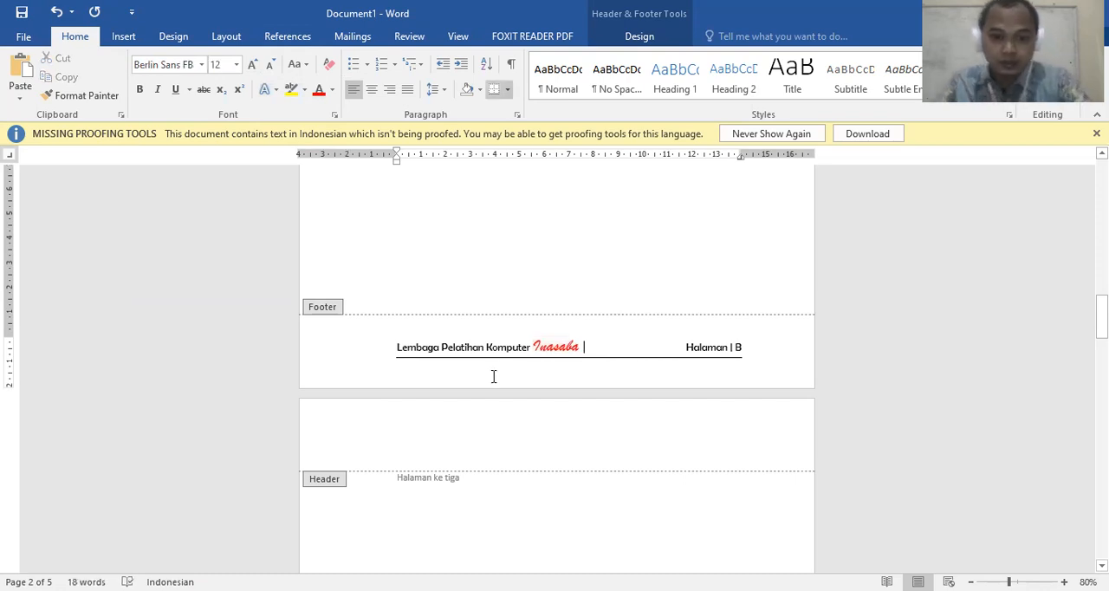
{"action": "left_click", "coordinate": [582, 347]}
{"action": "scroll", "coordinate": [589, 345], "scroll_direction": "up", "scroll_amount": 1}
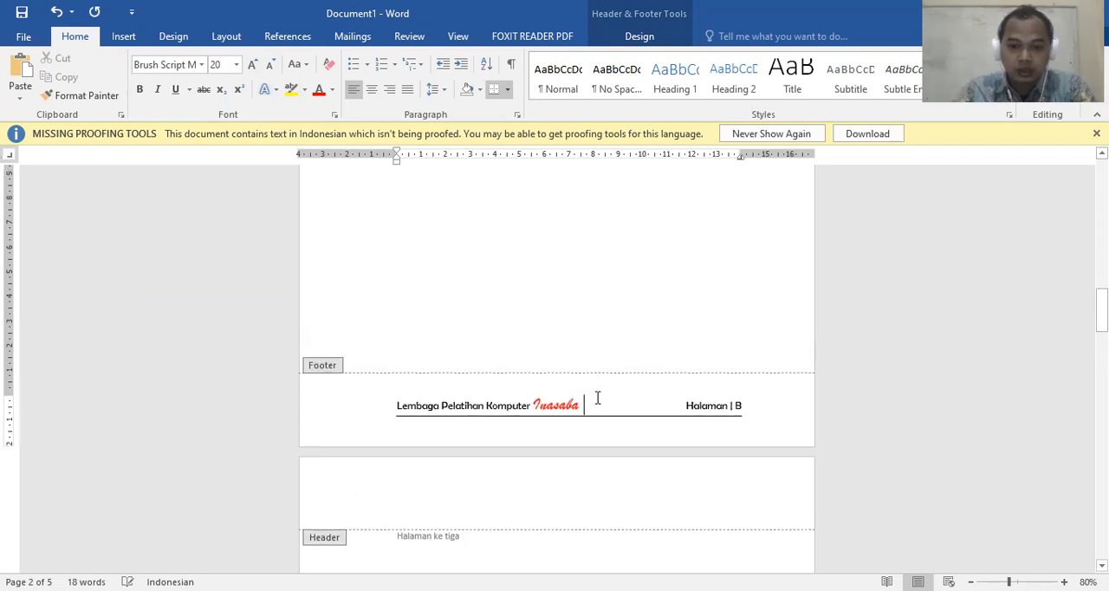
{"action": "scroll", "coordinate": [594, 405], "scroll_direction": "down", "scroll_amount": 1}
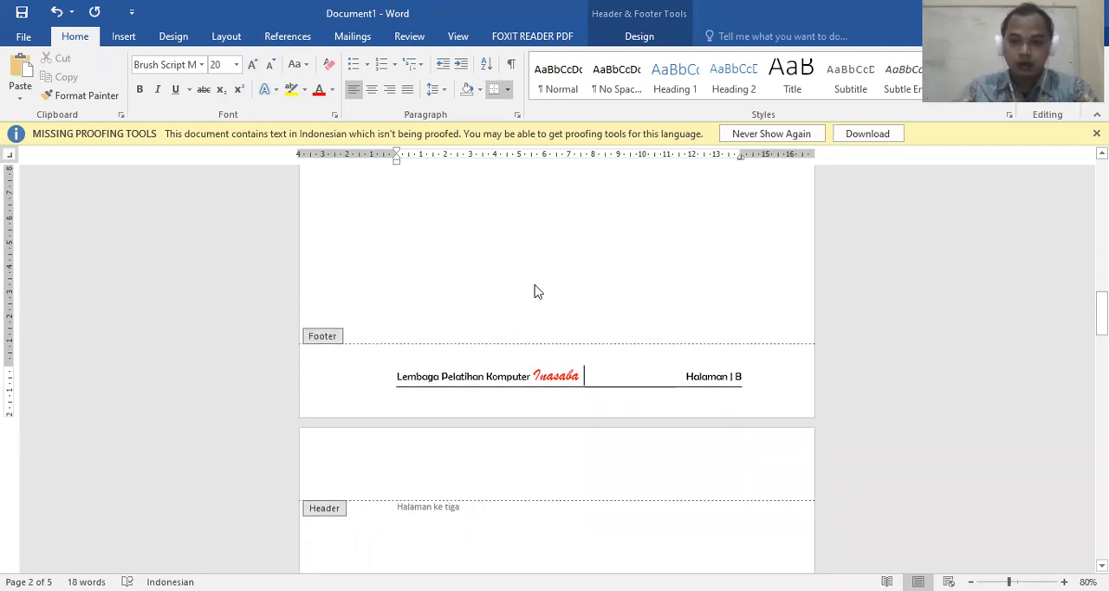
Draw a sun shape about 1.8 cm wide in page 2's footer and place it over the page number
{"action": "left_click", "coordinate": [123, 36]}
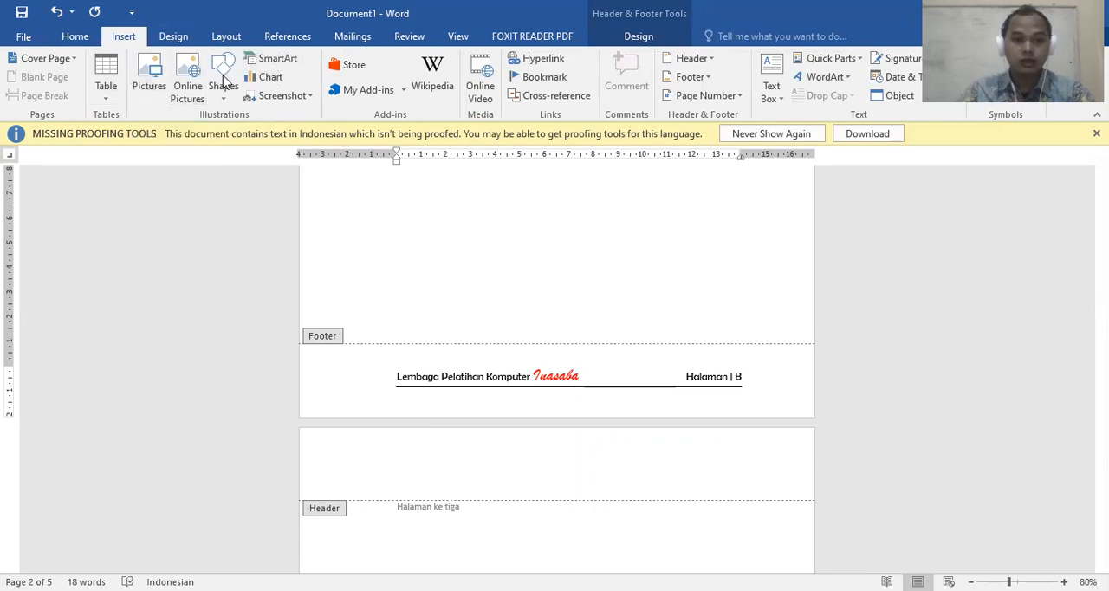
{"action": "left_click", "coordinate": [223, 101]}
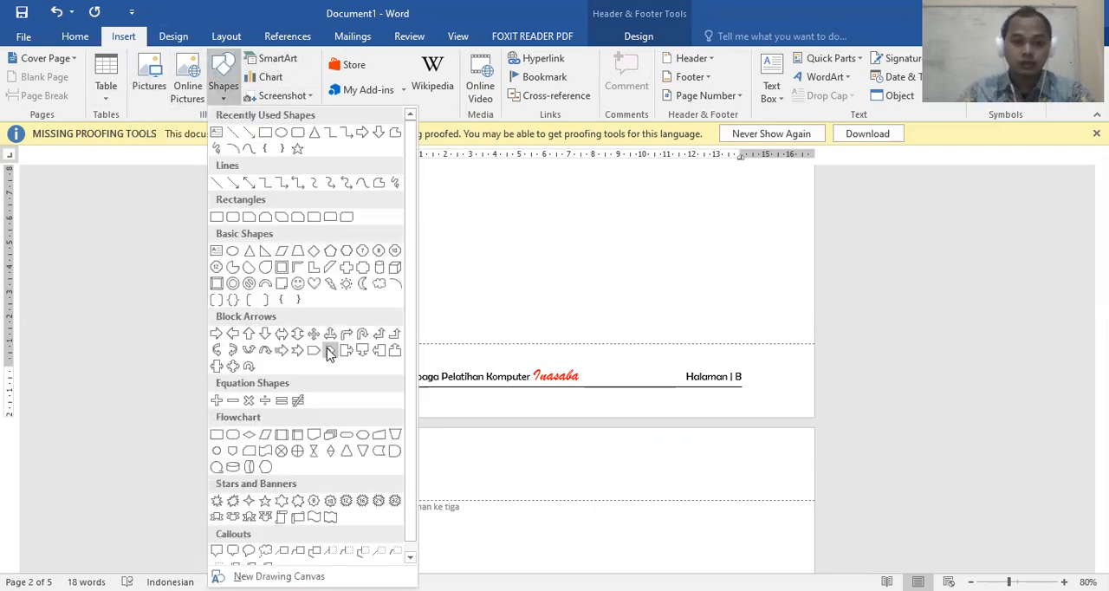
{"action": "scroll", "coordinate": [273, 443], "scroll_direction": "down", "scroll_amount": 1}
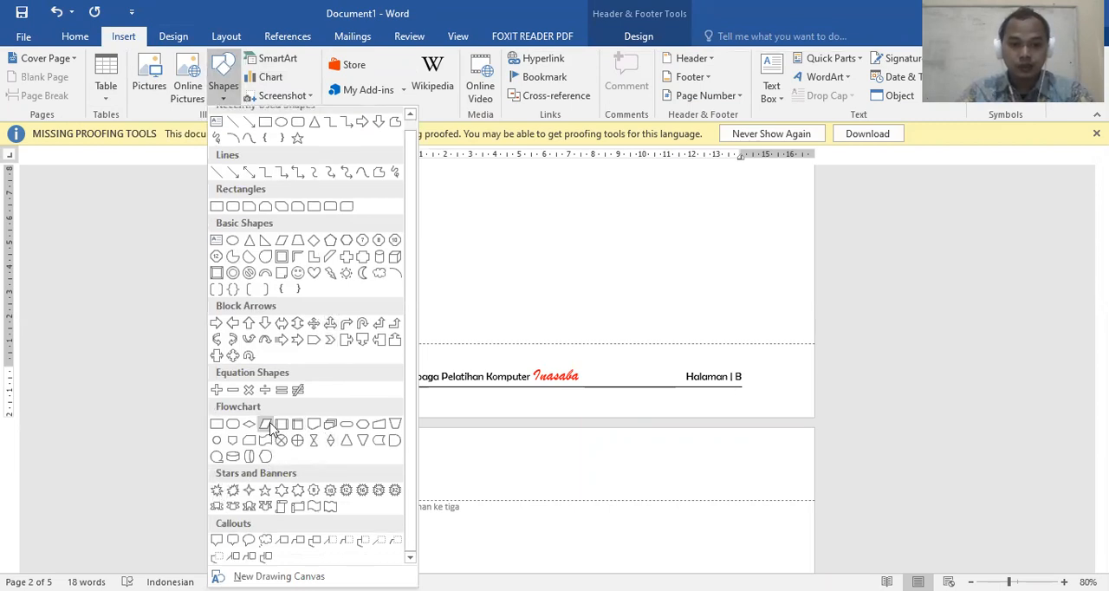
{"action": "left_click", "coordinate": [345, 275]}
{"action": "mouse_move", "coordinate": [748, 353]}
{"action": "left_mouse_down"}
{"action": "mouse_move", "coordinate": [796, 413]}
{"action": "mouse_move", "coordinate": [736, 363]}
{"action": "mouse_move", "coordinate": [784, 385]}
{"action": "left_mouse_up"}
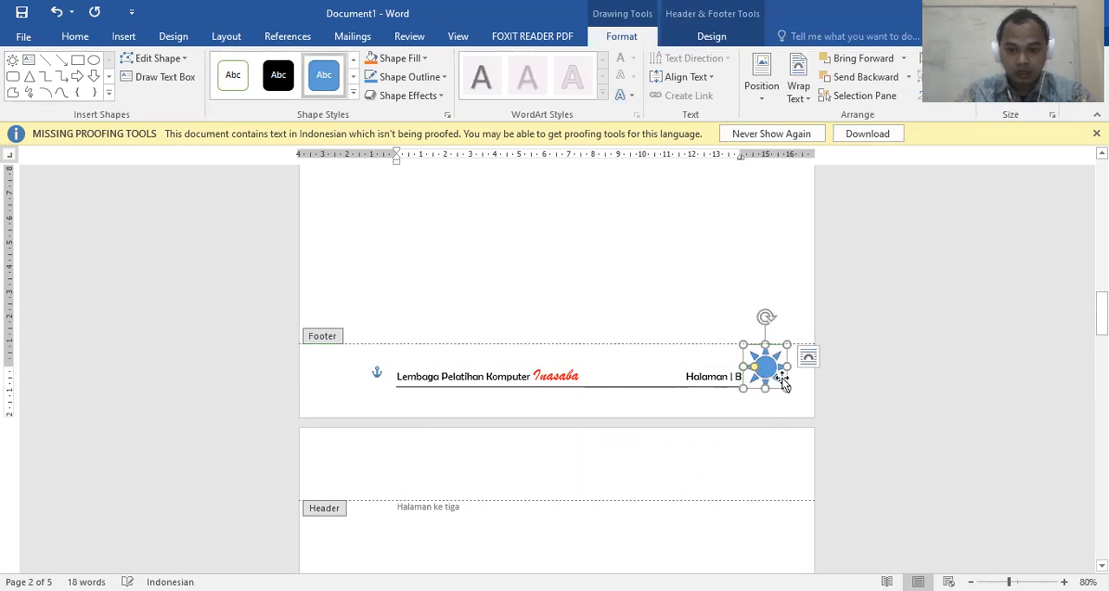
{"action": "scroll", "coordinate": [784, 386], "scroll_direction": "up", "scroll_amount": 3, "text": "ctrl"}
{"action": "left_click_drag", "start_coordinate": [850, 378], "coordinate": [811, 392]}
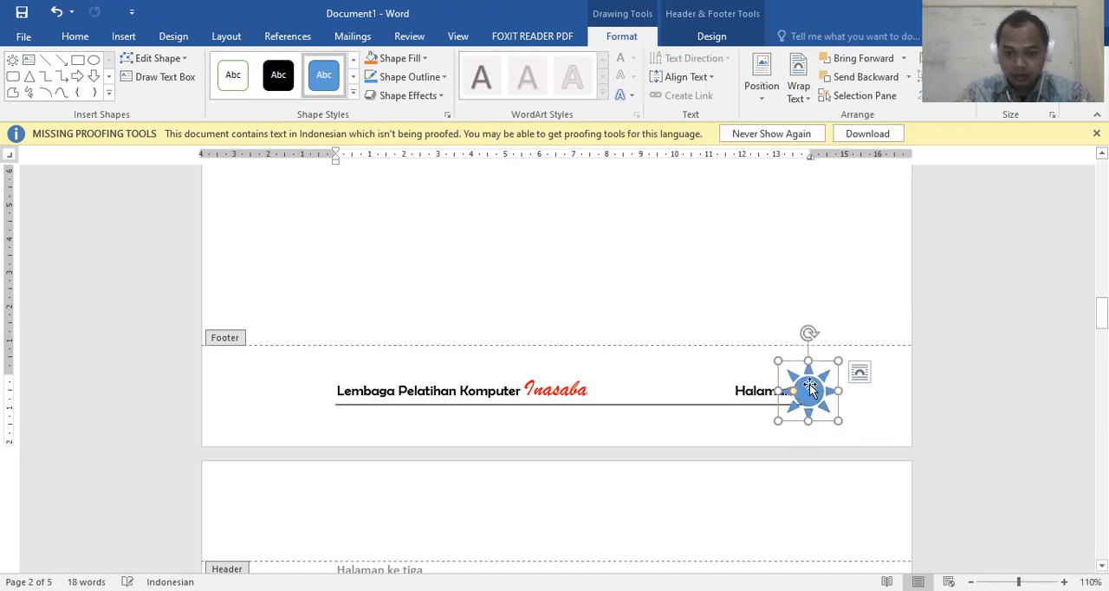
Set the sun shape in page 2's footer behind the text and apply the white theme style with a black outline
{"action": "right_click", "coordinate": [810, 389]}
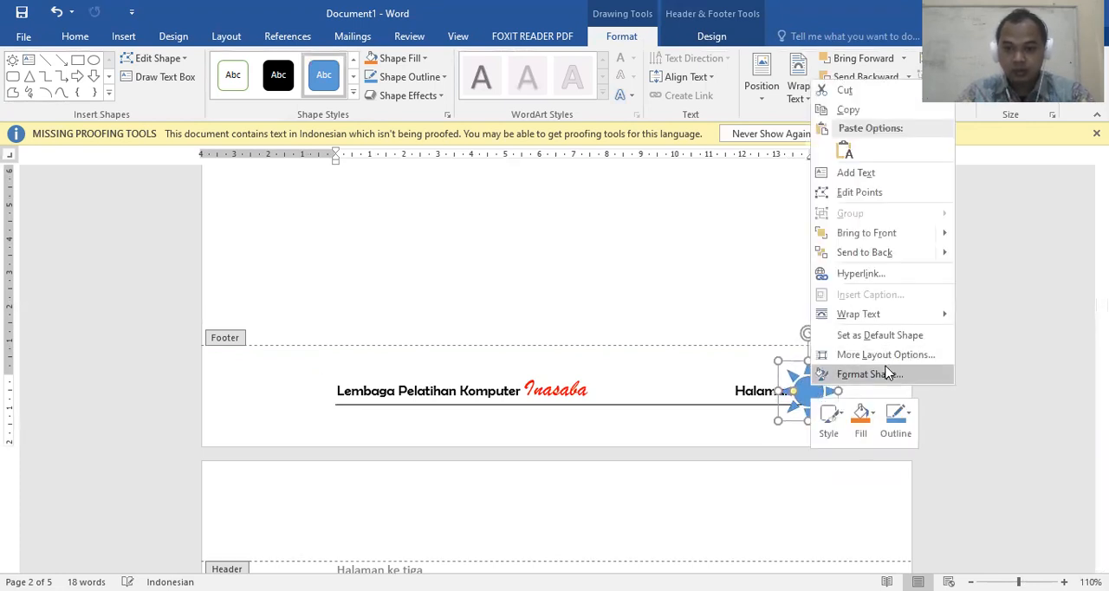
{"action": "mouse_move", "coordinate": [888, 320]}
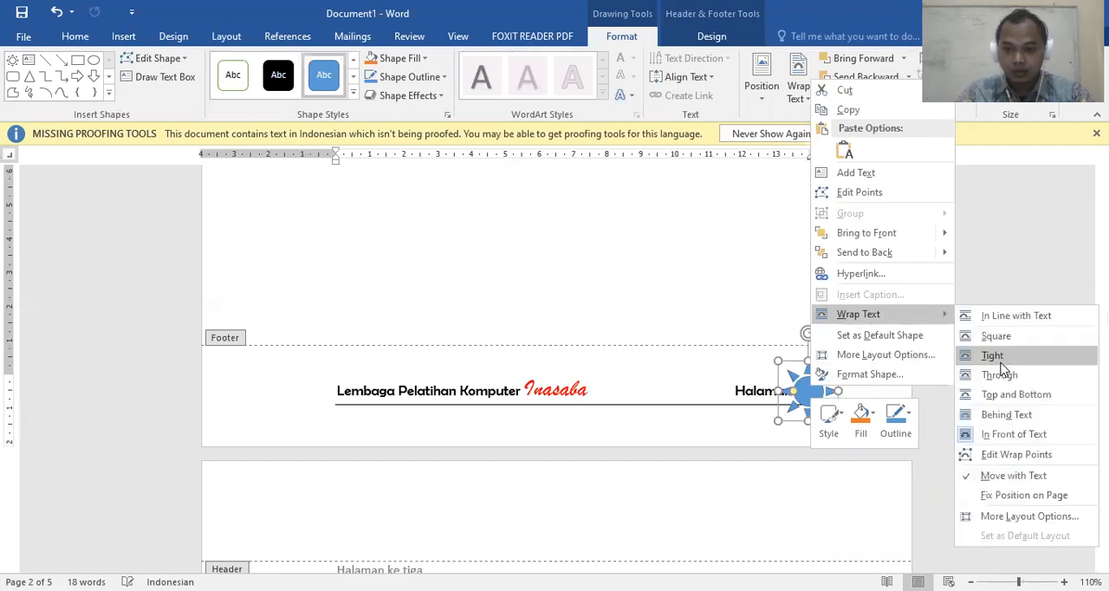
{"action": "left_click", "coordinate": [1005, 415]}
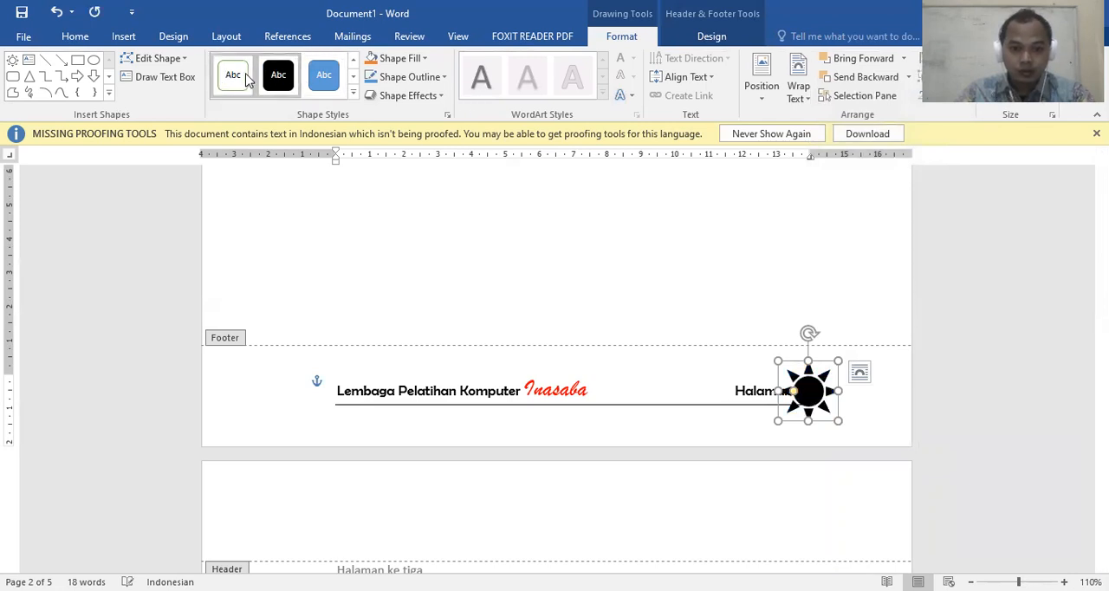
{"action": "left_click", "coordinate": [278, 75]}
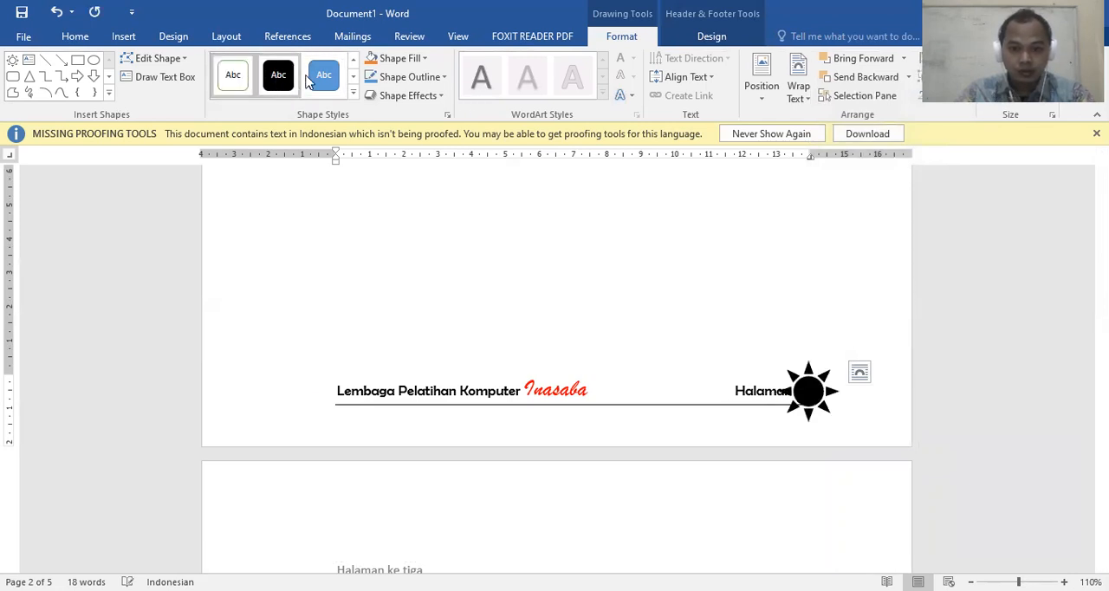
{"action": "left_click", "coordinate": [234, 78]}
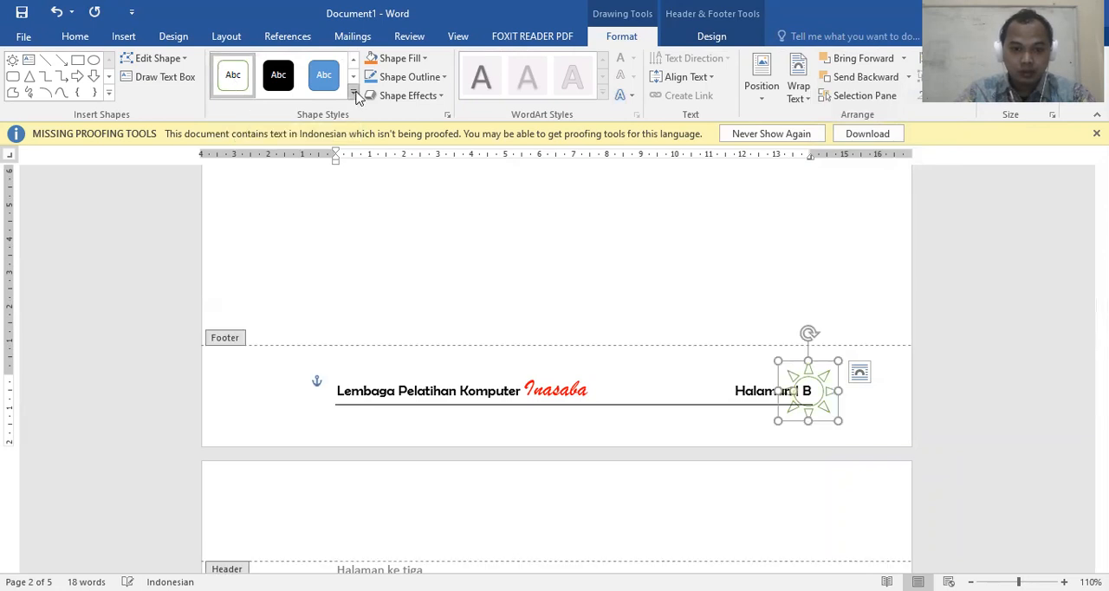
{"action": "left_click", "coordinate": [354, 94]}
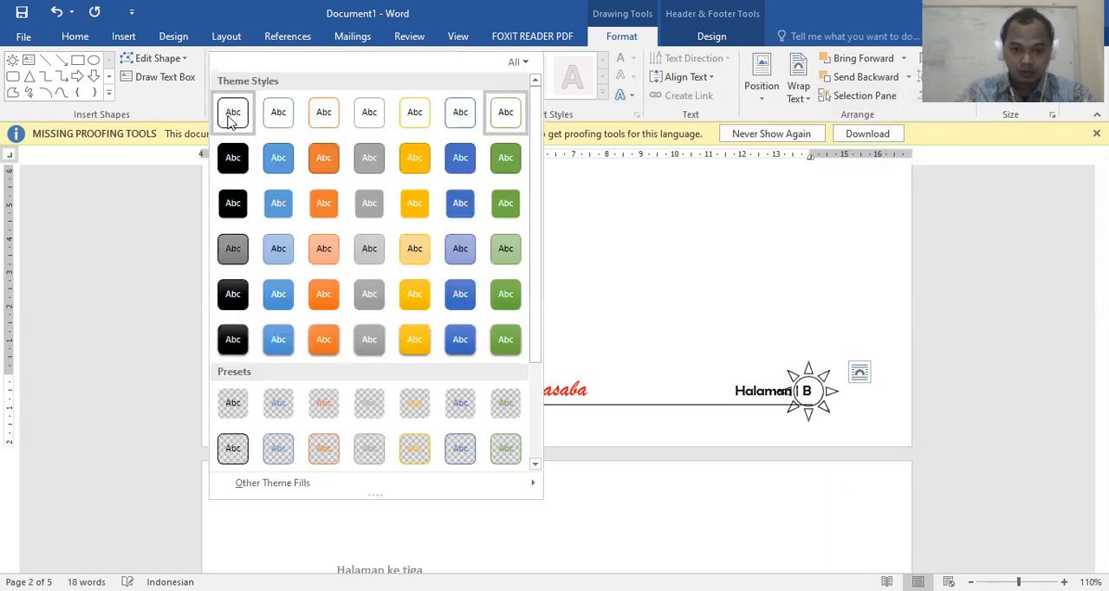
{"action": "left_click", "coordinate": [231, 117]}
Widen the gap between "Halaman |" and the page number on page 2 and centre the sun shape on the number
{"action": "scroll", "coordinate": [836, 412], "scroll_direction": "up", "scroll_amount": 2, "text": "ctrl"}
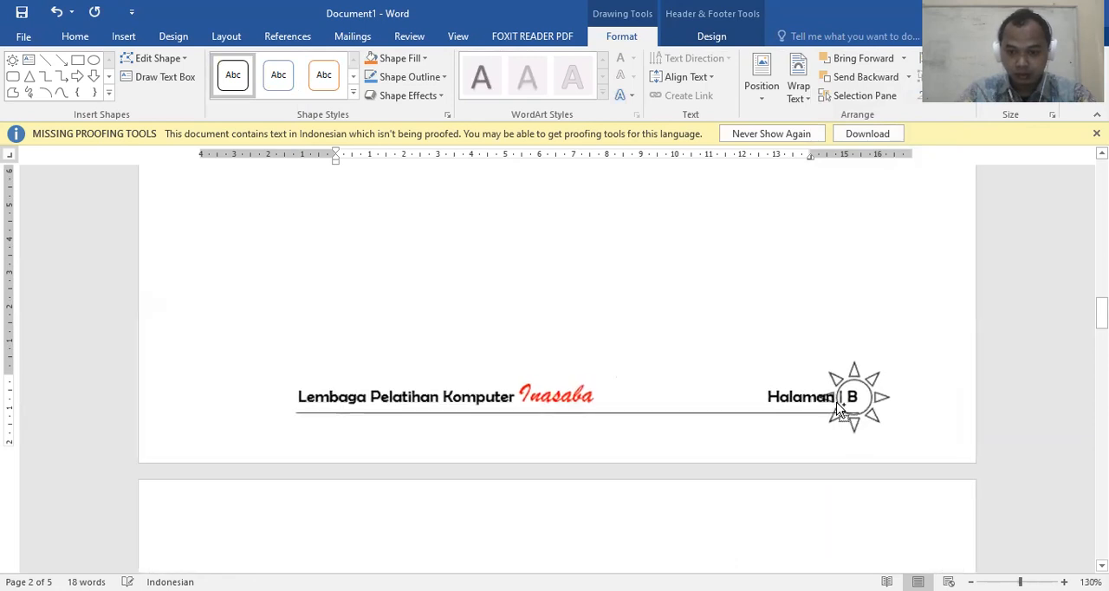
{"action": "left_click_drag", "start_coordinate": [877, 416], "coordinate": [874, 415]}
{"action": "left_click", "coordinate": [803, 398]}
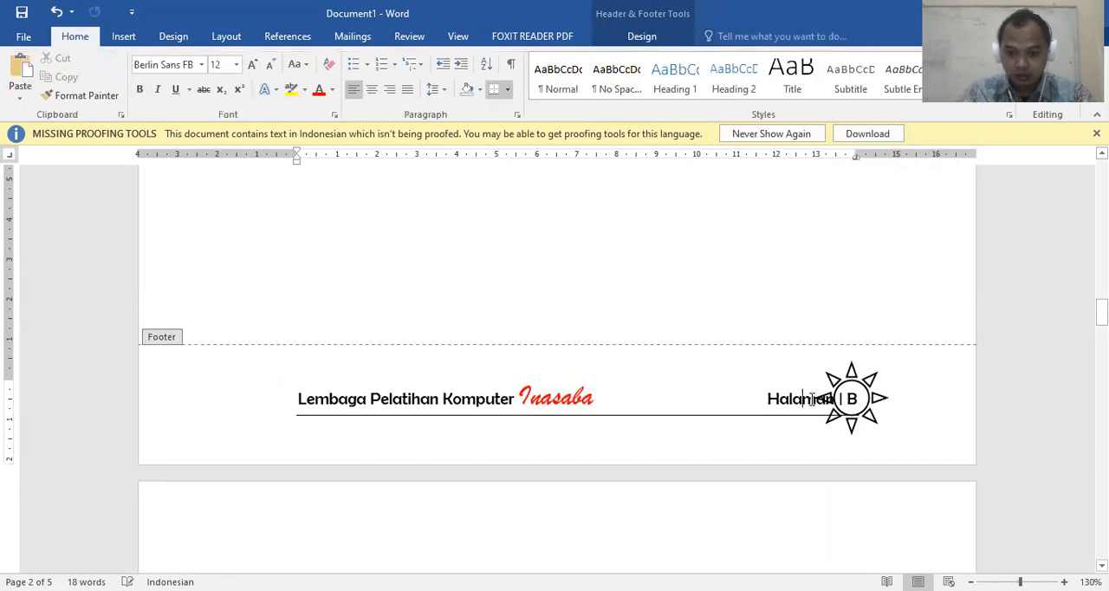
{"action": "key", "text": "End"}
{"action": "key", "text": "shift+Left"}
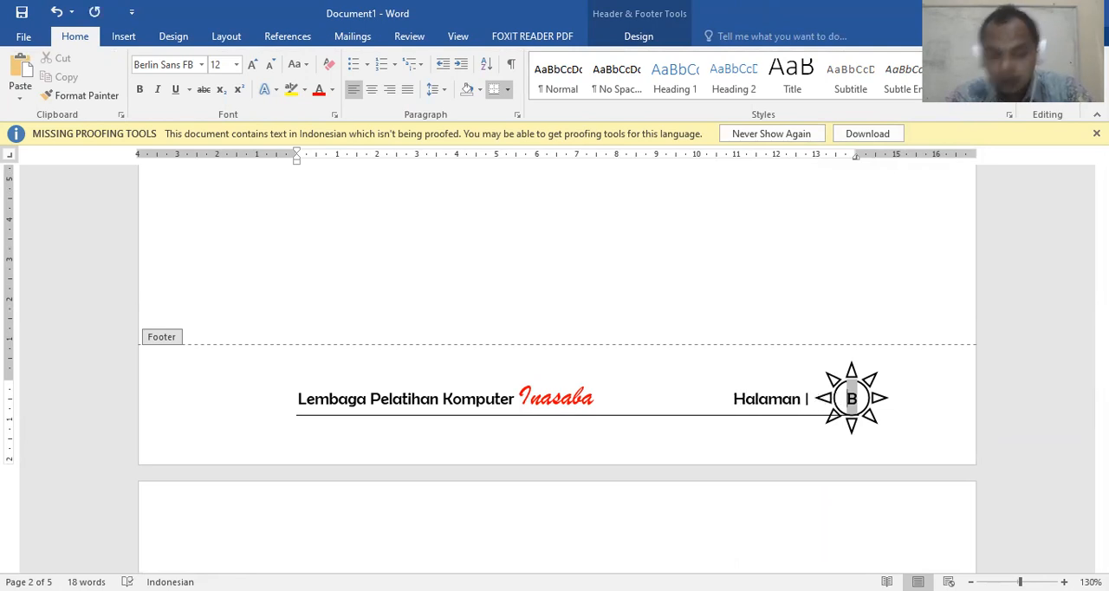
{"action": "left_click", "coordinate": [924, 435]}
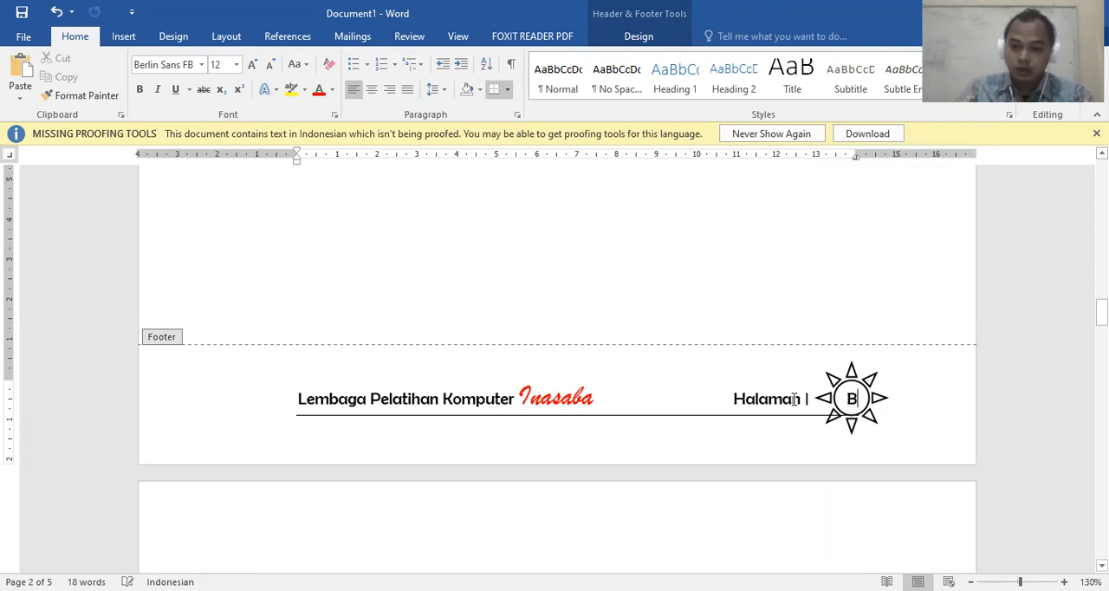
{"action": "left_click_drag", "start_coordinate": [874, 420], "coordinate": [876, 421]}
{"action": "left_click", "coordinate": [863, 446]}
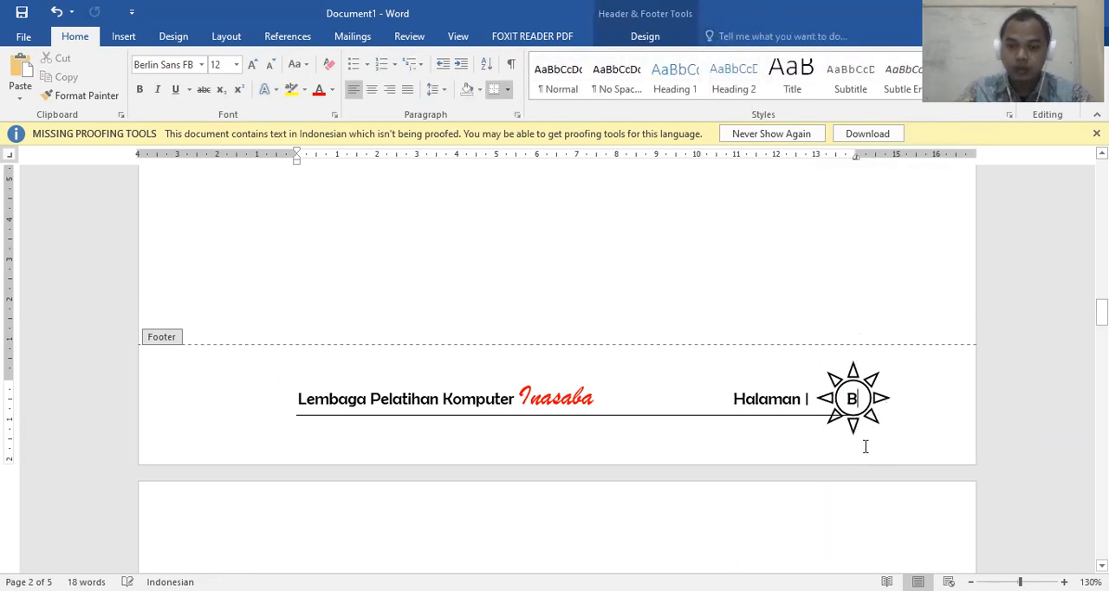
Shrink the sun shape in page 4's footer to about 1.5 cm wide and recentre it on the page number
{"action": "scroll", "coordinate": [762, 393], "scroll_direction": "down", "scroll_amount": 5}
{"action": "scroll", "coordinate": [763, 393], "scroll_direction": "up", "scroll_amount": 5}
{"action": "scroll", "coordinate": [774, 376], "scroll_direction": "down", "scroll_amount": 3}
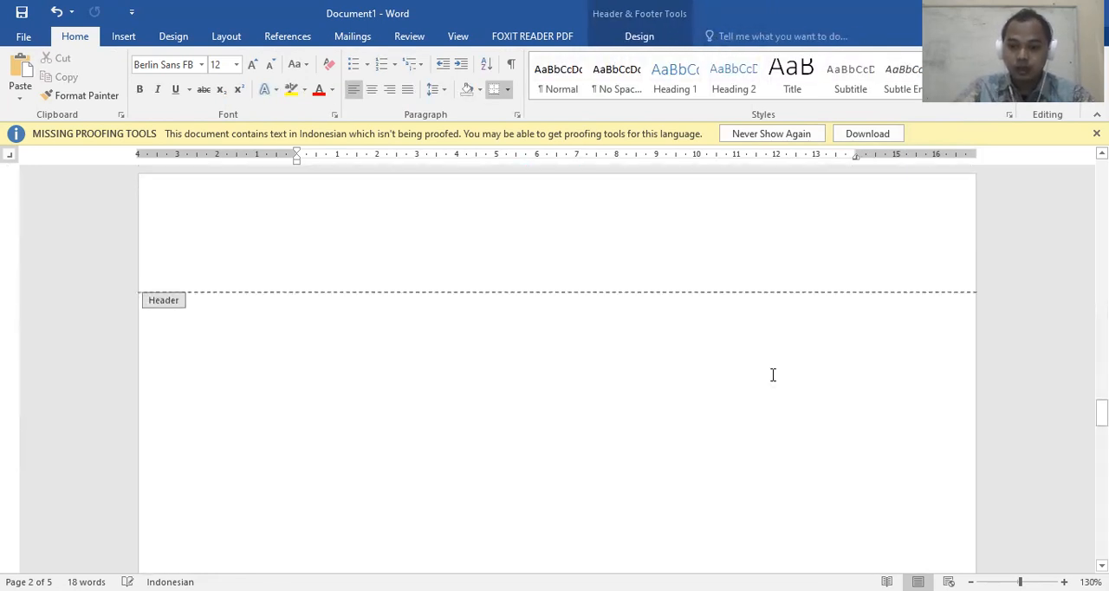
{"action": "scroll", "coordinate": [838, 301], "scroll_direction": "up", "scroll_amount": 2}
{"action": "scroll", "coordinate": [860, 261], "scroll_direction": "down", "scroll_amount": 12}
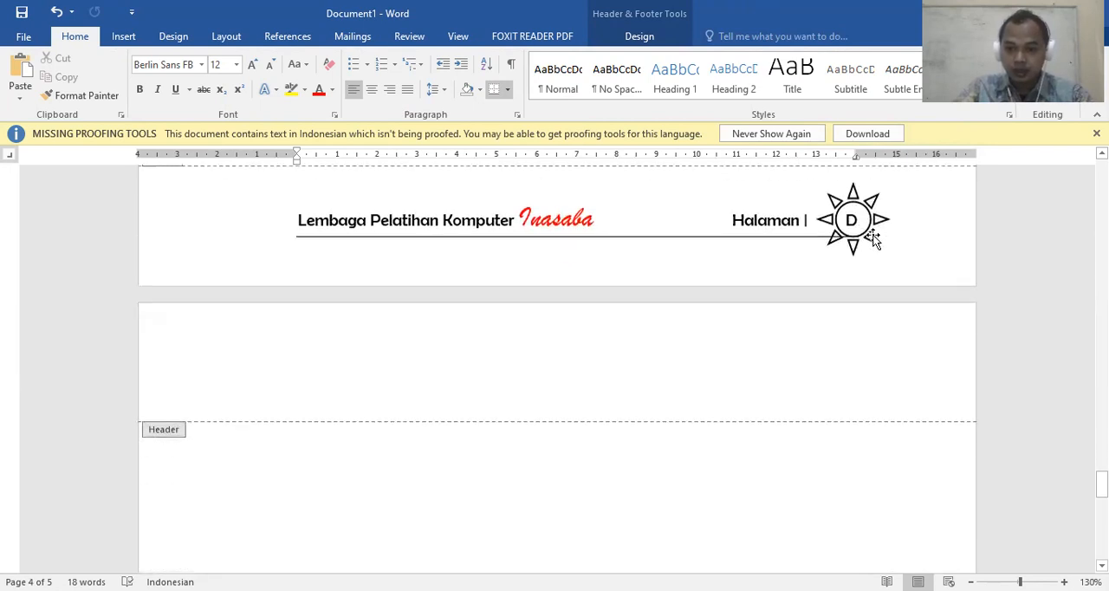
{"action": "left_click", "coordinate": [855, 247]}
{"action": "scroll", "coordinate": [874, 284], "scroll_direction": "up", "scroll_amount": 3}
{"action": "scroll", "coordinate": [876, 295], "scroll_direction": "down", "scroll_amount": 2}
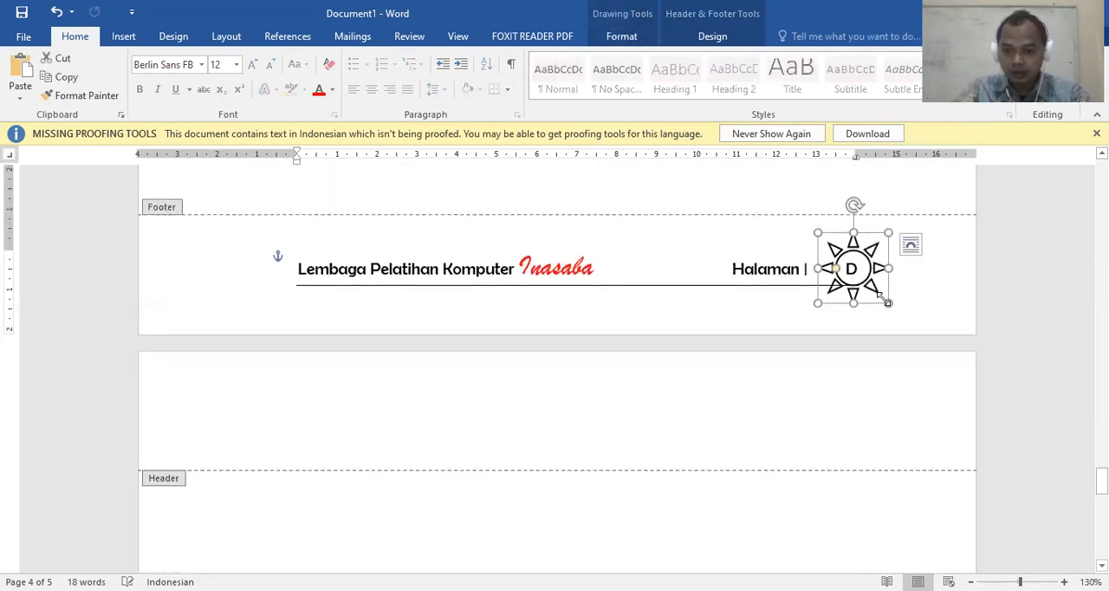
{"action": "left_click_drag", "start_coordinate": [887, 303], "coordinate": [876, 291]}
{"action": "scroll", "coordinate": [867, 329], "scroll_direction": "up", "scroll_amount": 2}
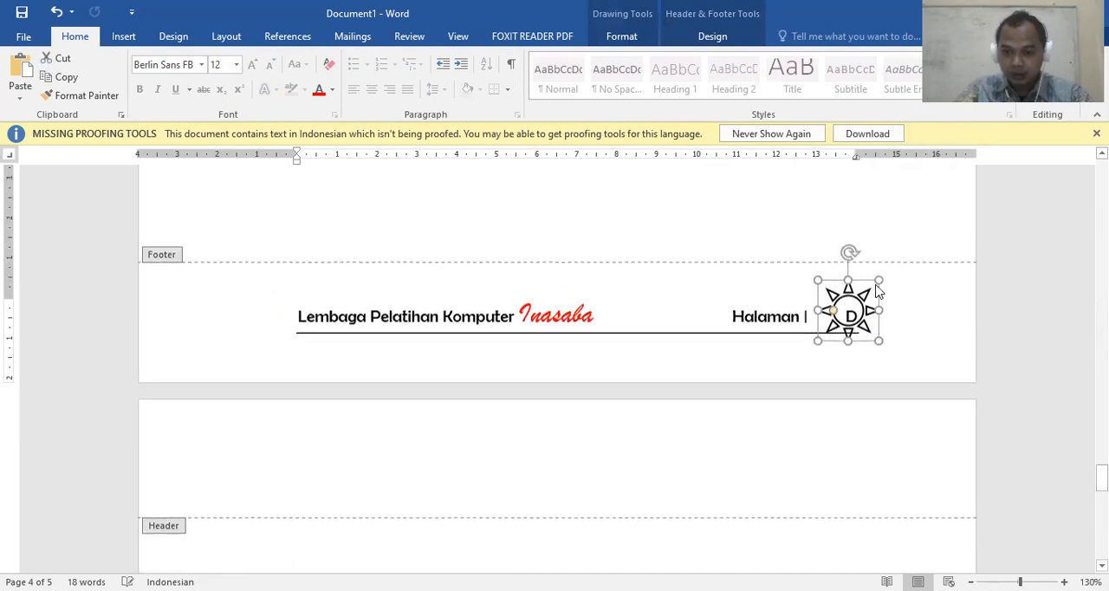
{"action": "left_click", "coordinate": [867, 346]}
{"action": "left_click_drag", "start_coordinate": [866, 343], "coordinate": [867, 349]}
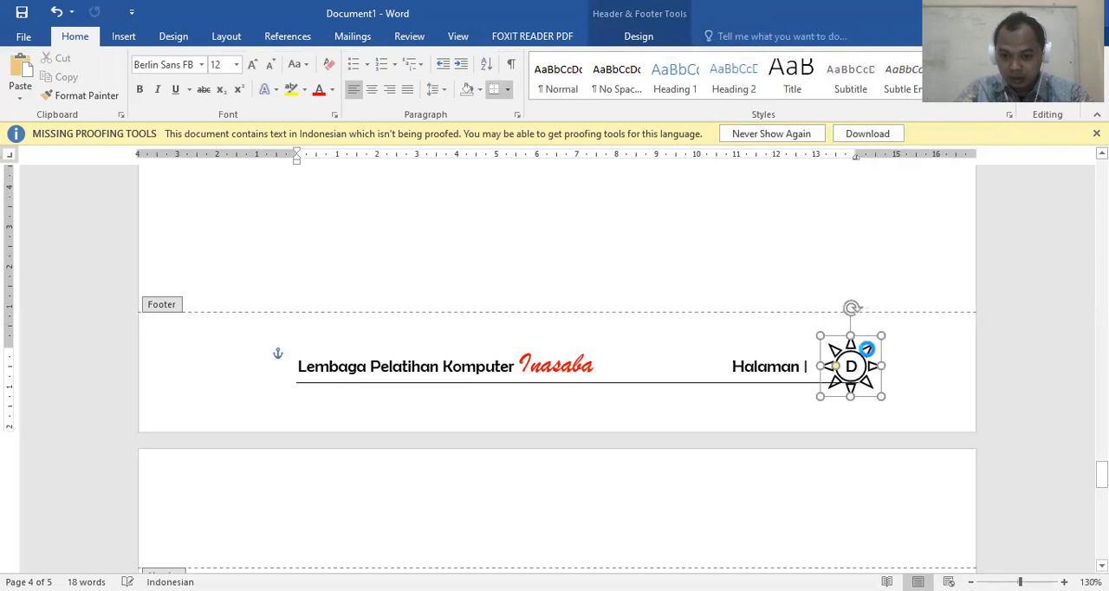
{"action": "left_click", "coordinate": [809, 364]}
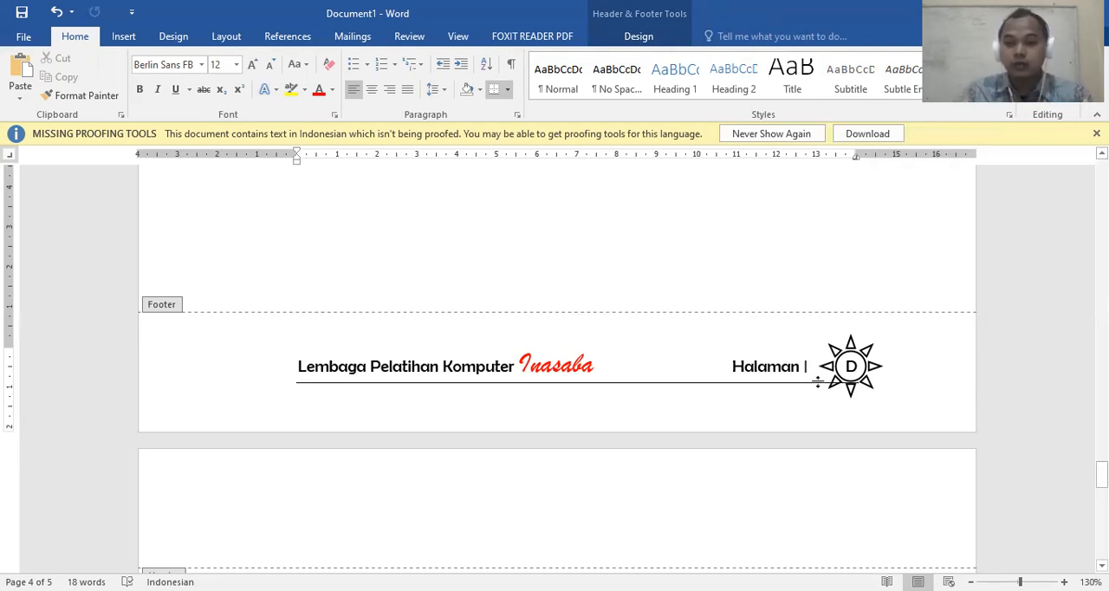
Delete the sun shape from page 2's footer
{"action": "scroll", "coordinate": [803, 376], "scroll_direction": "down", "scroll_amount": 10}
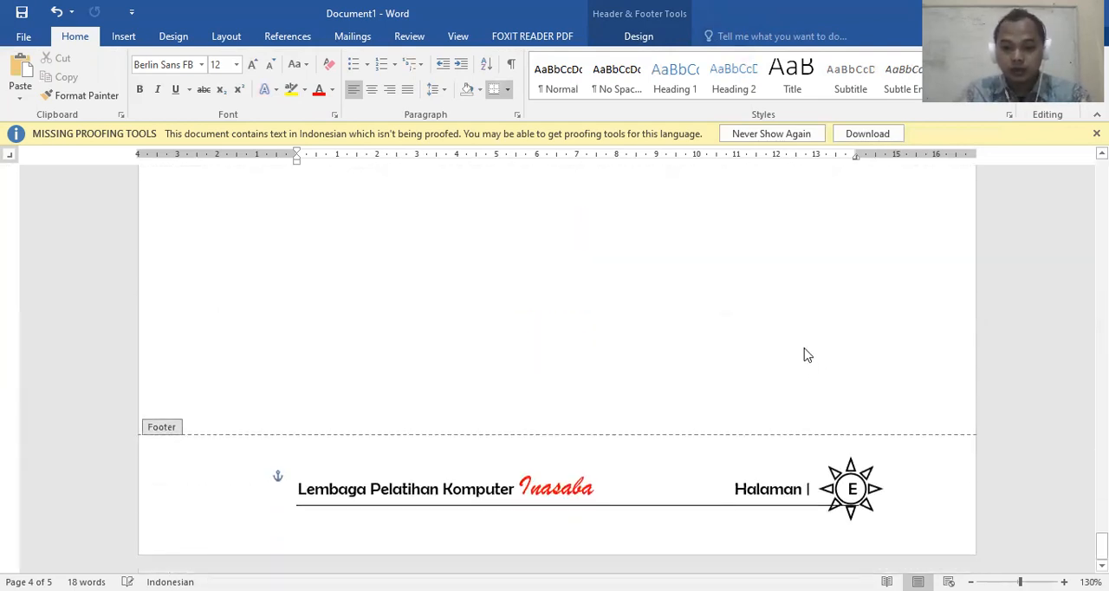
{"action": "scroll", "coordinate": [875, 494], "scroll_direction": "up", "scroll_amount": 8}
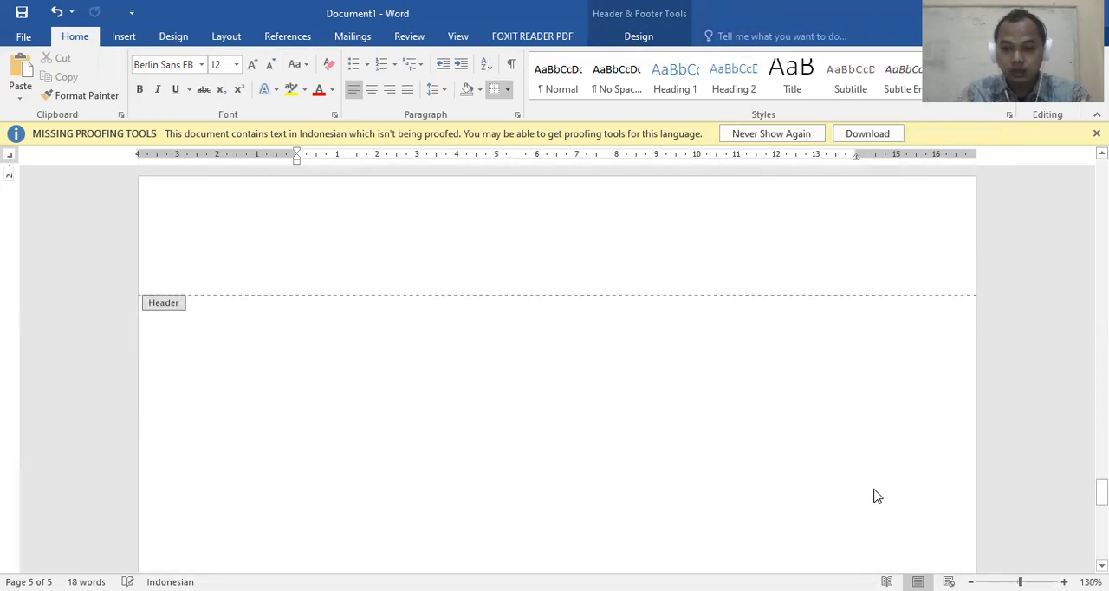
{"action": "scroll", "coordinate": [868, 363], "scroll_direction": "up", "scroll_amount": 10}
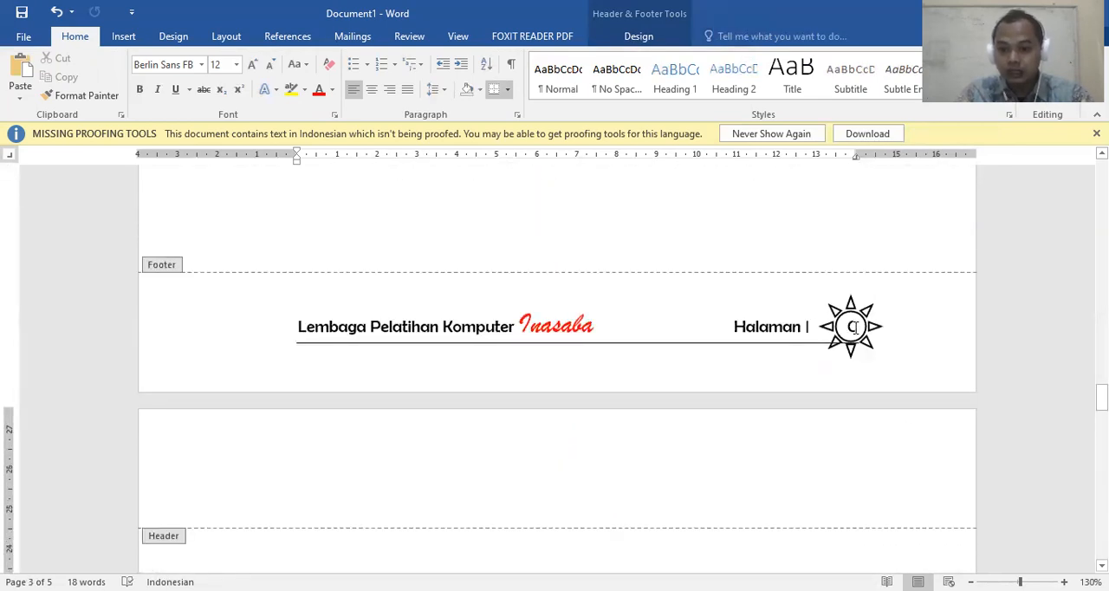
{"action": "scroll", "coordinate": [856, 338], "scroll_direction": "up", "scroll_amount": 4}
{"action": "scroll", "coordinate": [855, 333], "scroll_direction": "up", "scroll_amount": 5}
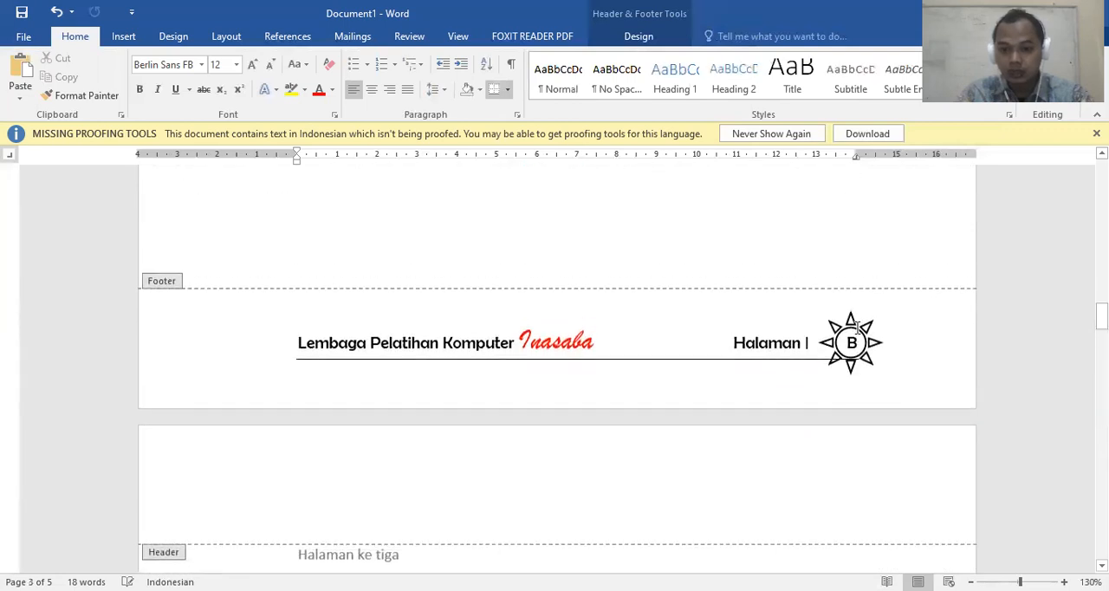
{"action": "left_click", "coordinate": [866, 327]}
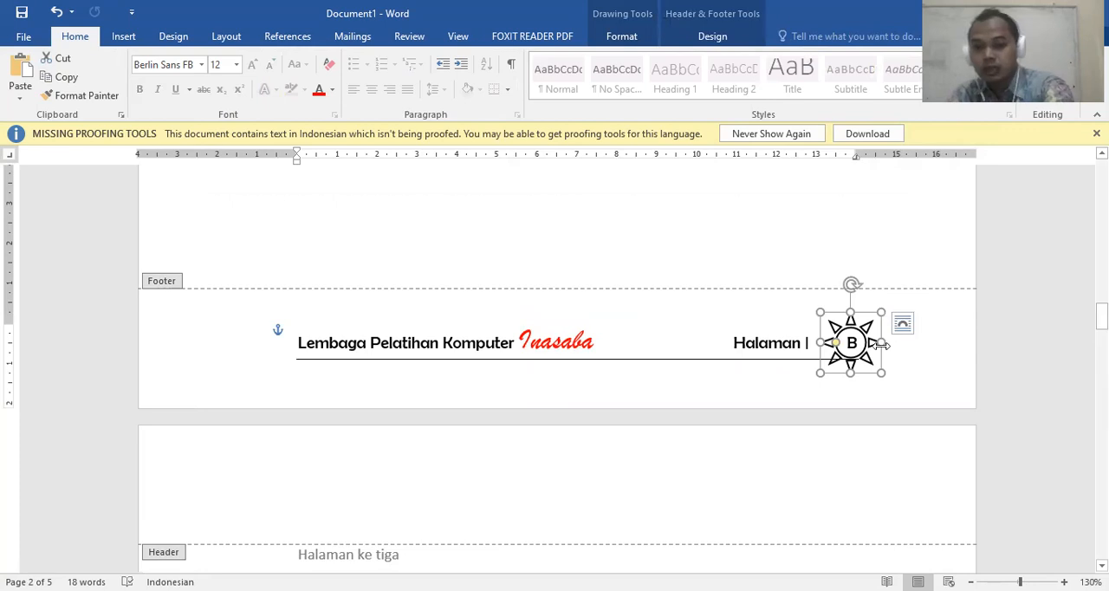
{"action": "key", "text": "Delete"}
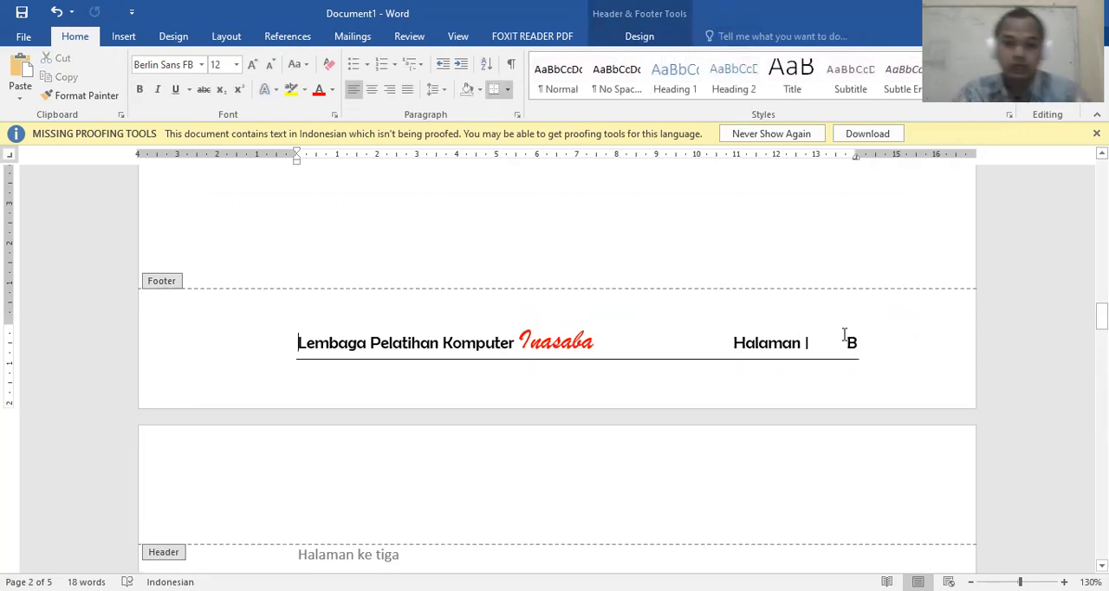
Try a yellow text highlight on the page number in page 2's footer and undo it
{"action": "left_click_drag", "start_coordinate": [845, 338], "coordinate": [863, 350]}
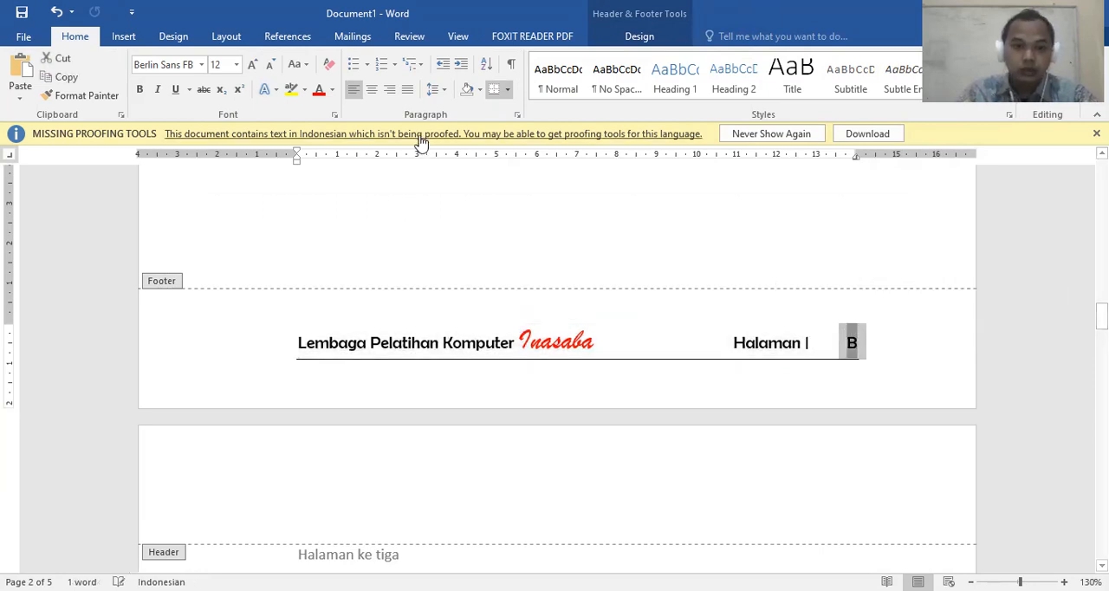
{"action": "left_click", "coordinate": [481, 91]}
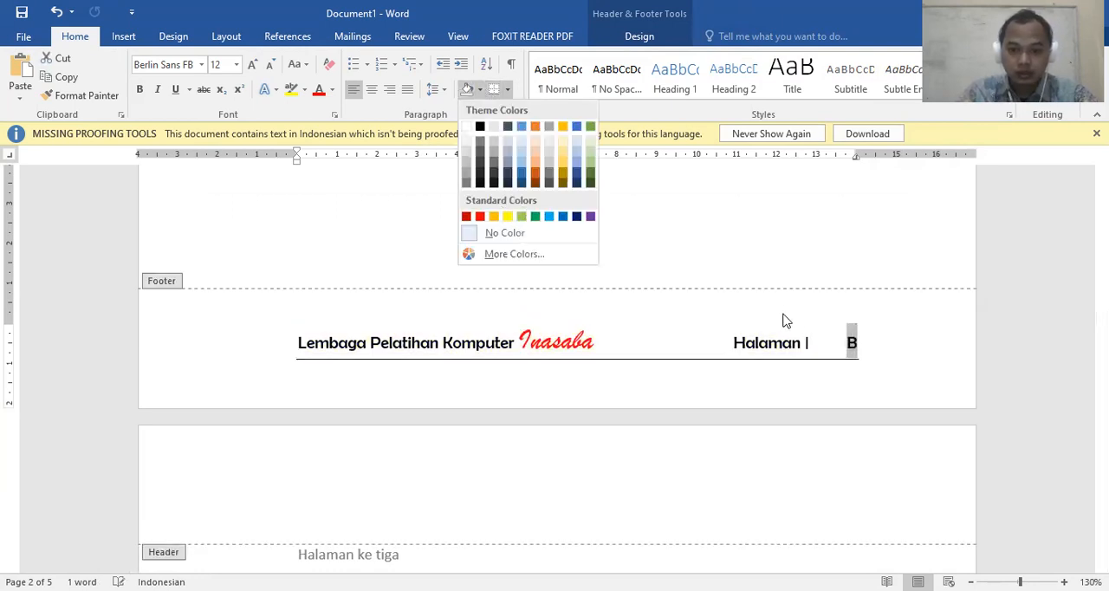
{"action": "left_click", "coordinate": [294, 90]}
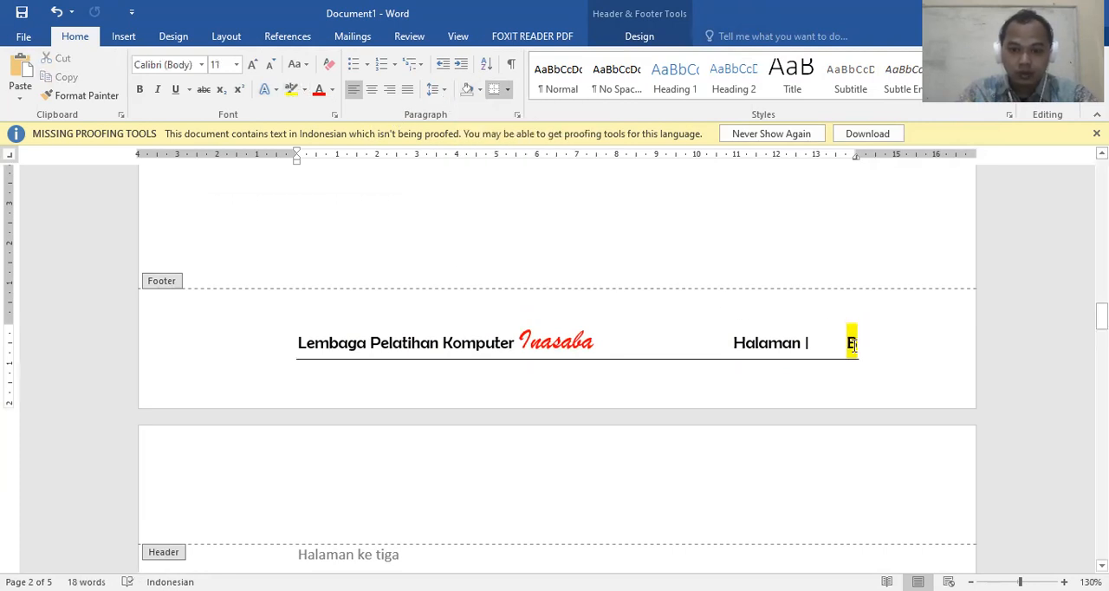
{"action": "key", "text": "ctrl+z"}
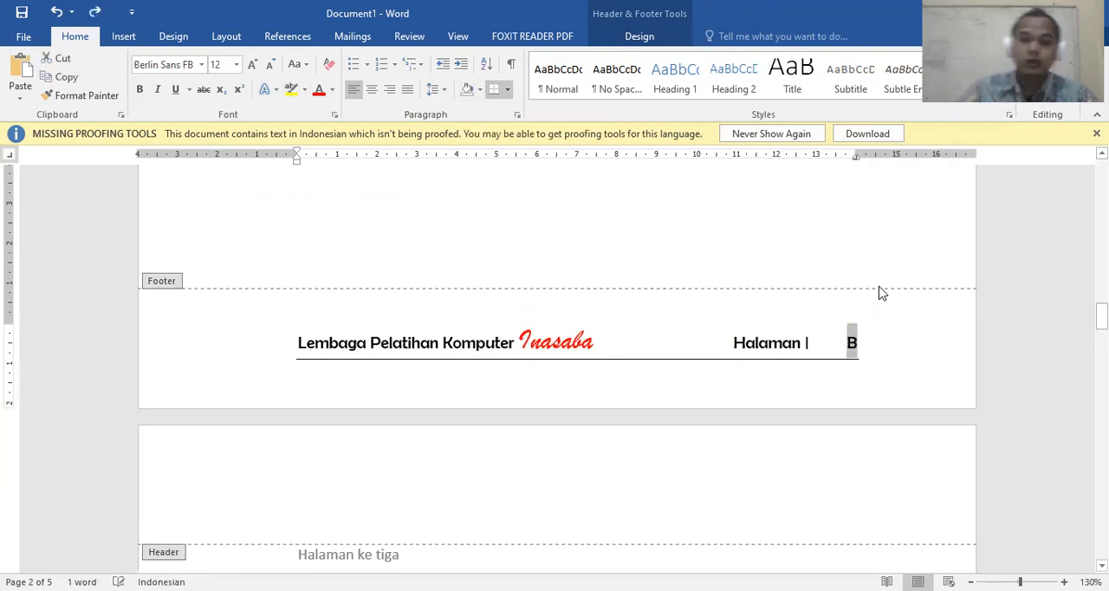
Draw a rectangle about 1.1 cm wide over the page number in page 2's footer
{"action": "left_click", "coordinate": [838, 348]}
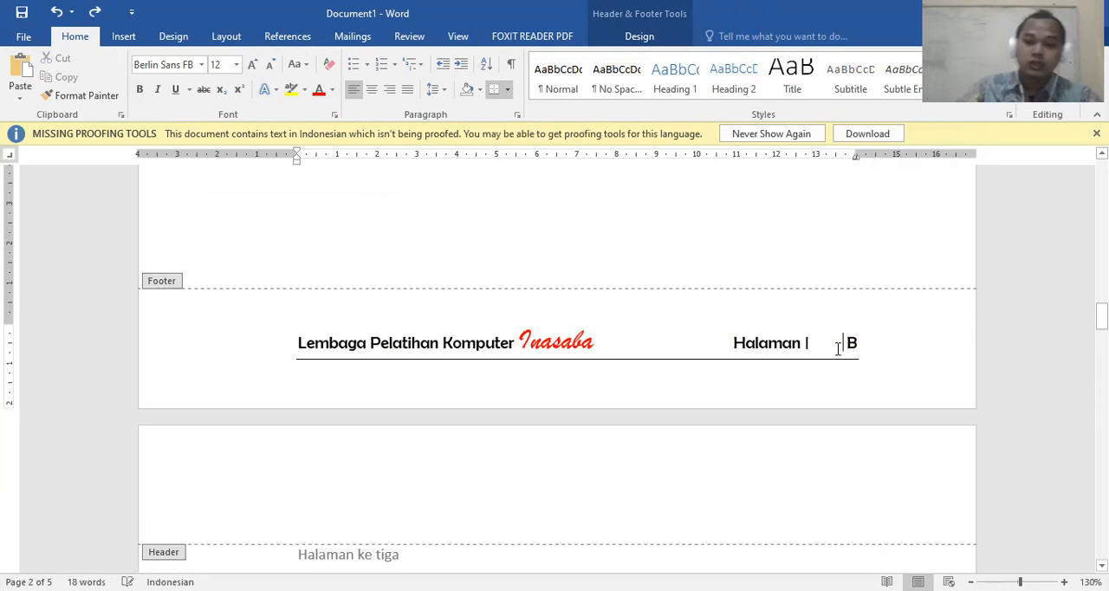
{"action": "left_click", "coordinate": [126, 39]}
{"action": "left_click", "coordinate": [223, 94]}
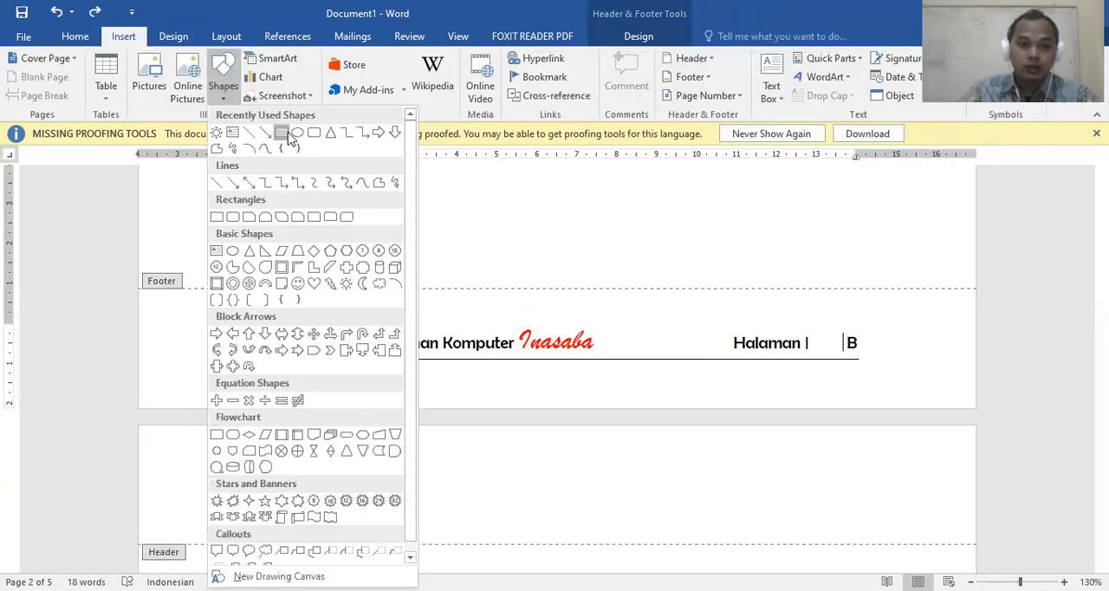
{"action": "mouse_move", "coordinate": [868, 328]}
{"action": "left_mouse_down"}
{"action": "mouse_move", "coordinate": [827, 363]}
{"action": "mouse_move", "coordinate": [826, 353]}
{"action": "left_mouse_up"}
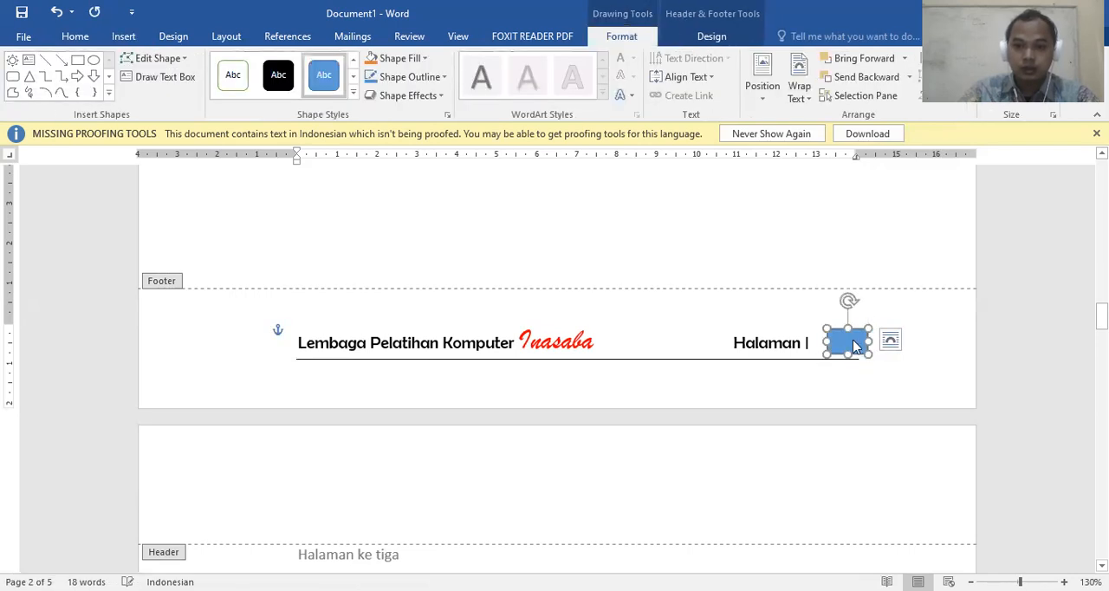
Apply the solid blue theme style from the third row to the footer rectangle and set it behind the text
{"action": "left_click", "coordinate": [353, 93]}
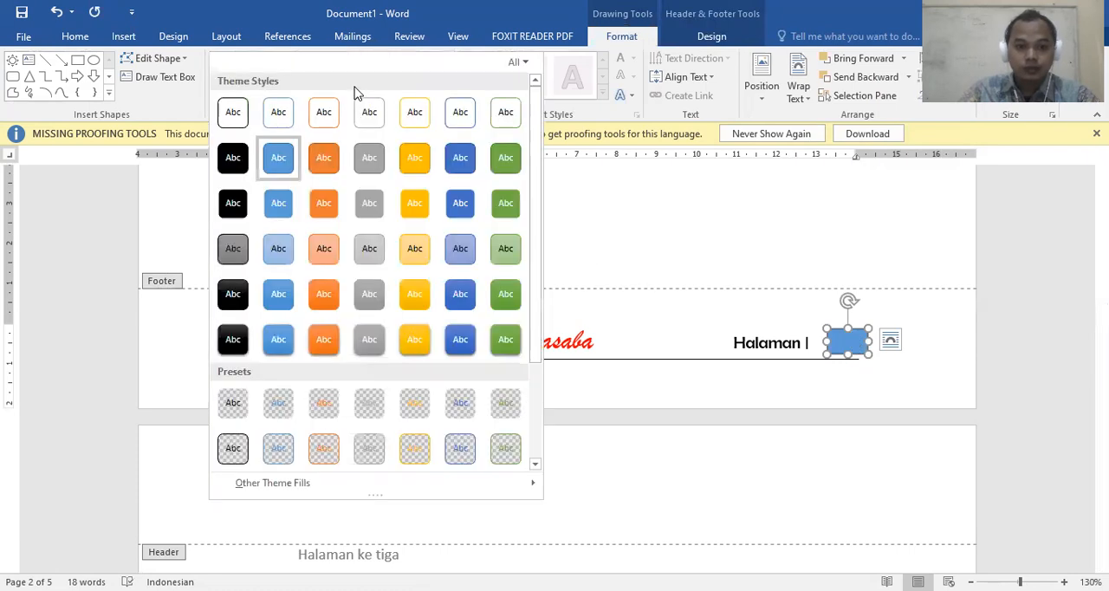
{"action": "left_click", "coordinate": [278, 203]}
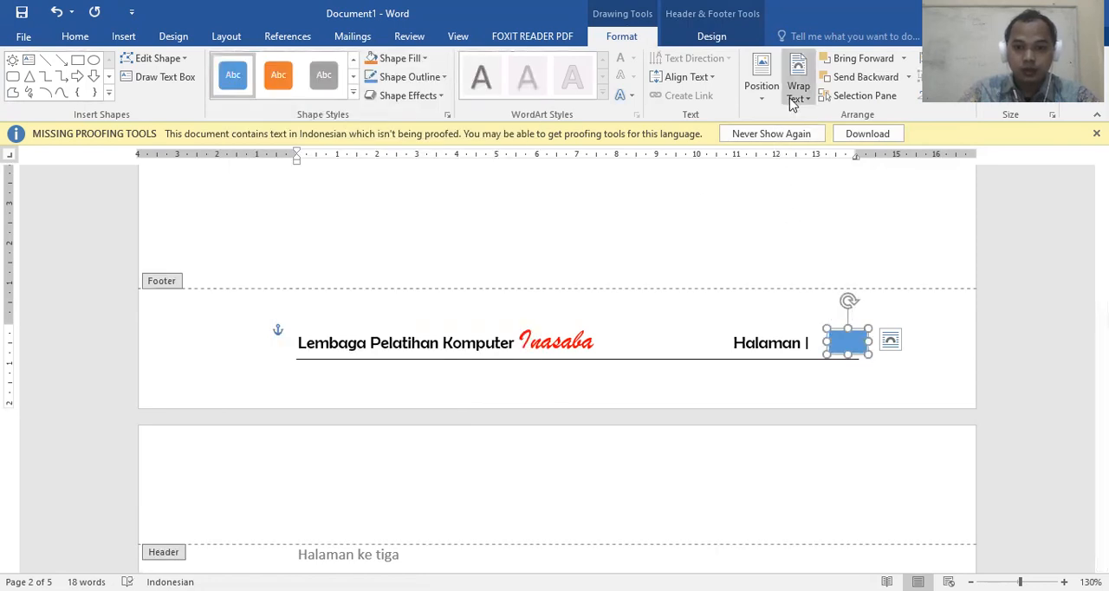
{"action": "left_click", "coordinate": [798, 90]}
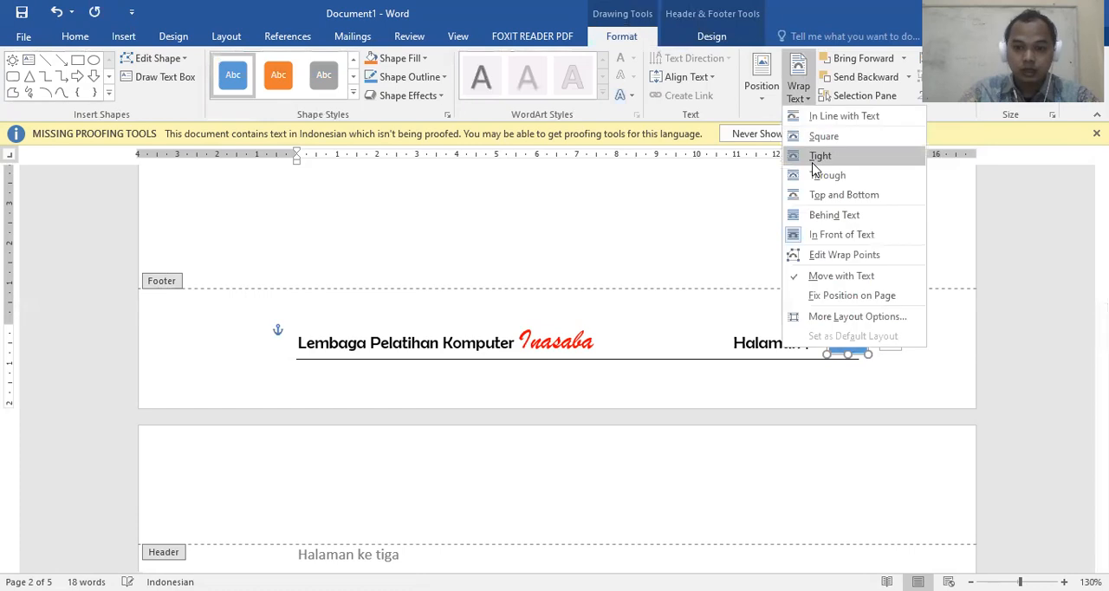
{"action": "left_click", "coordinate": [832, 217]}
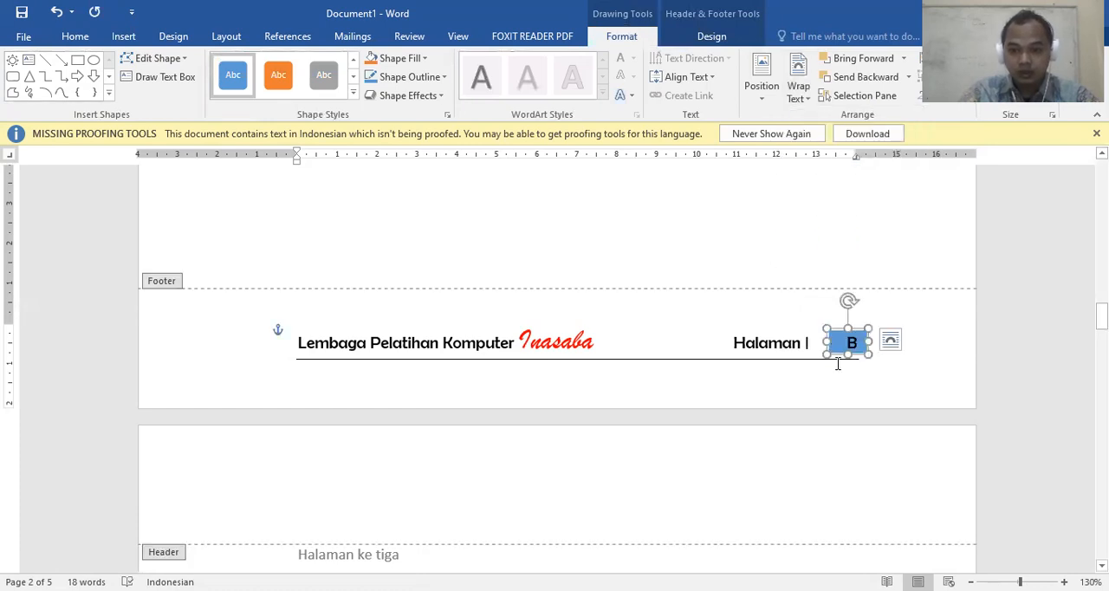
{"action": "left_click", "coordinate": [784, 344]}
{"action": "scroll", "coordinate": [752, 321], "scroll_direction": "down", "scroll_amount": 9}
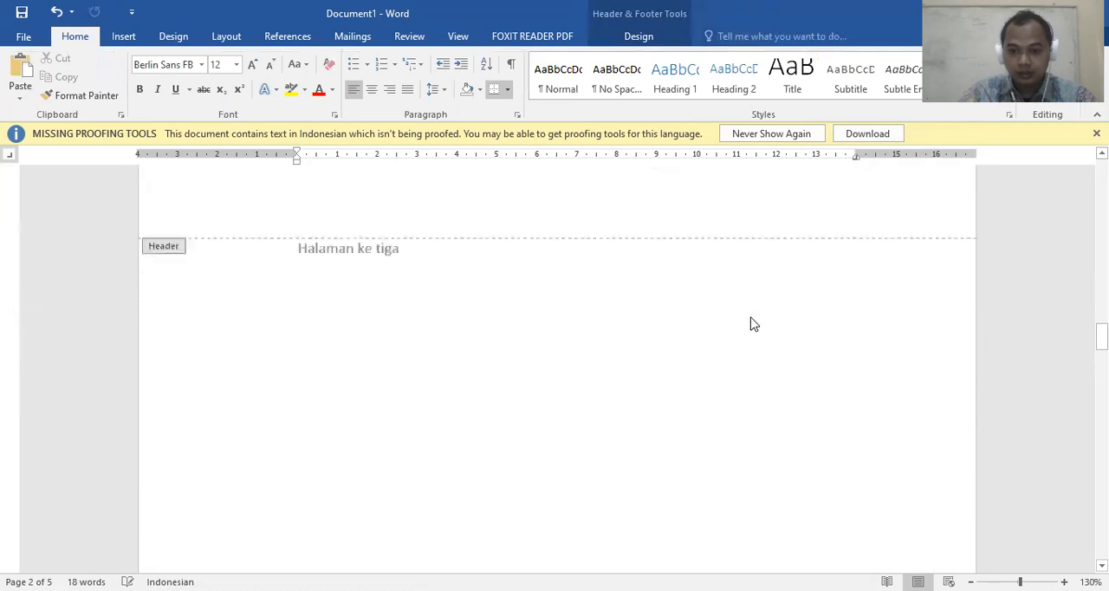
Check the page number box in the footers of the following pages and return to the body text on page 4
{"action": "scroll", "coordinate": [753, 321], "scroll_direction": "down", "scroll_amount": 15}
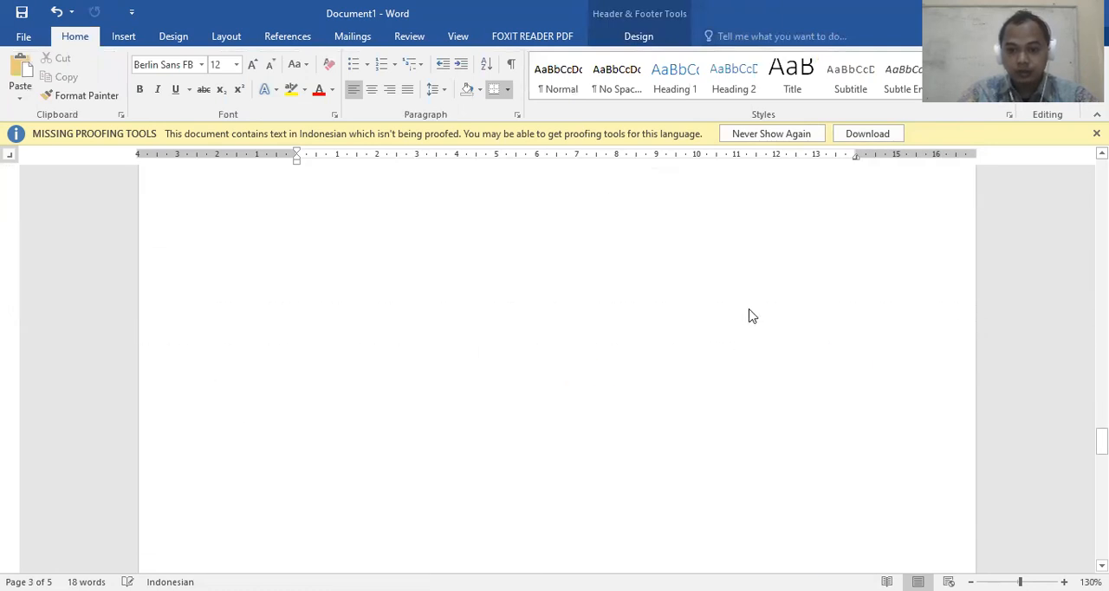
{"action": "scroll", "coordinate": [750, 309], "scroll_direction": "down", "scroll_amount": 3}
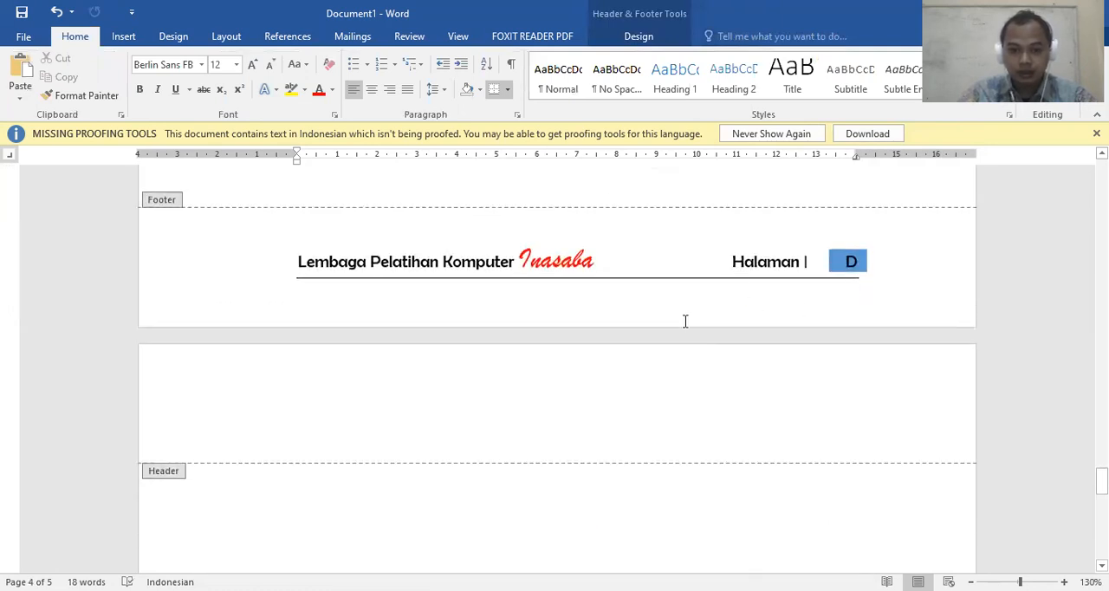
{"action": "scroll", "coordinate": [684, 322], "scroll_direction": "up", "scroll_amount": 2}
{"action": "double_click", "coordinate": [539, 270]}
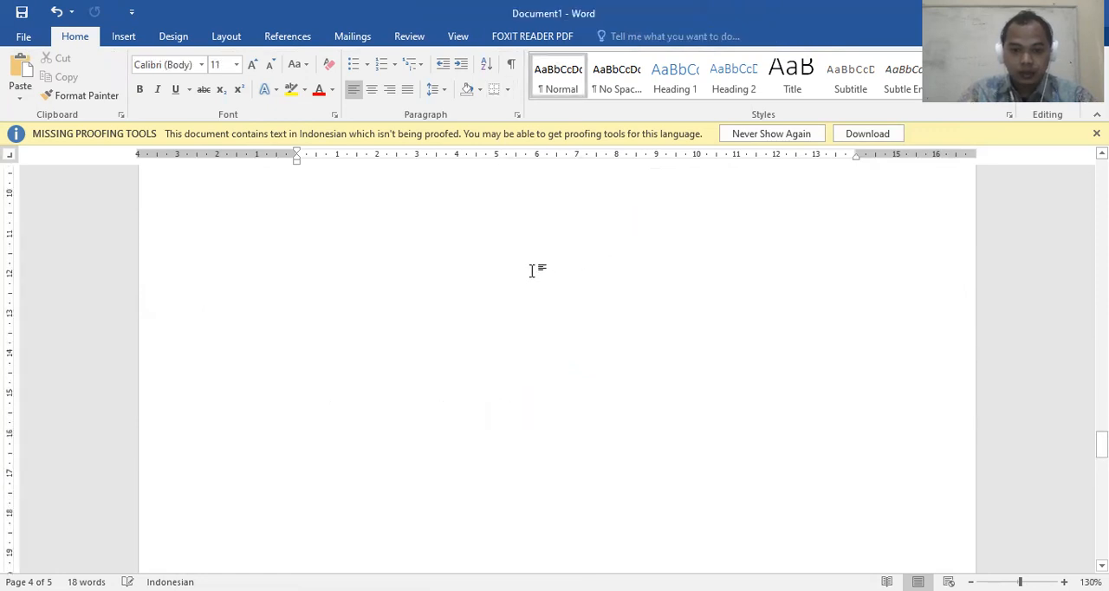
Examine the footer and its lettered page numbers from page 4 back to page 1
{"action": "scroll", "coordinate": [530, 270], "scroll_direction": "down", "scroll_amount": 5}
{"action": "scroll", "coordinate": [531, 270], "scroll_direction": "up", "scroll_amount": 3}
{"action": "scroll", "coordinate": [530, 261], "scroll_direction": "up", "scroll_amount": 9}
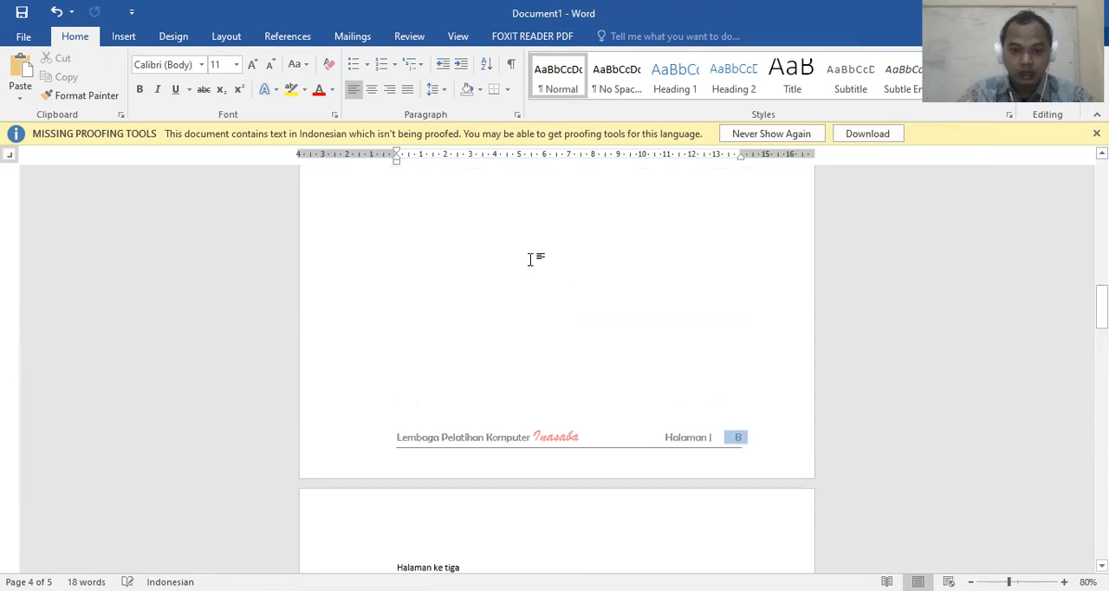
{"action": "scroll", "coordinate": [531, 259], "scroll_direction": "up", "scroll_amount": 12}
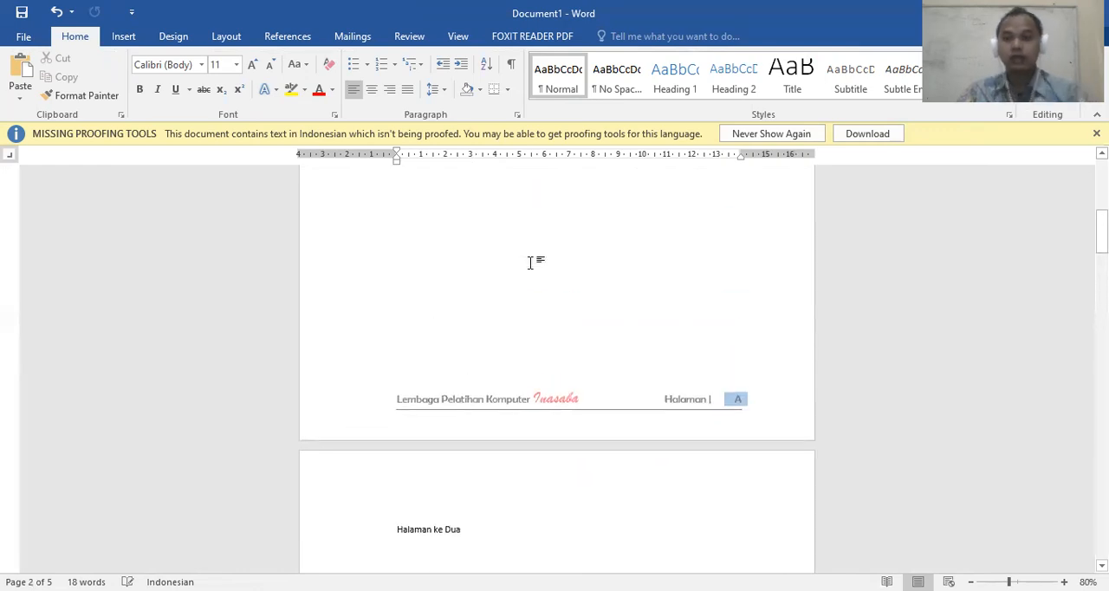
{"action": "scroll", "coordinate": [514, 296], "scroll_direction": "up", "scroll_amount": 5}
{"action": "scroll", "coordinate": [506, 316], "scroll_direction": "down", "scroll_amount": 6}
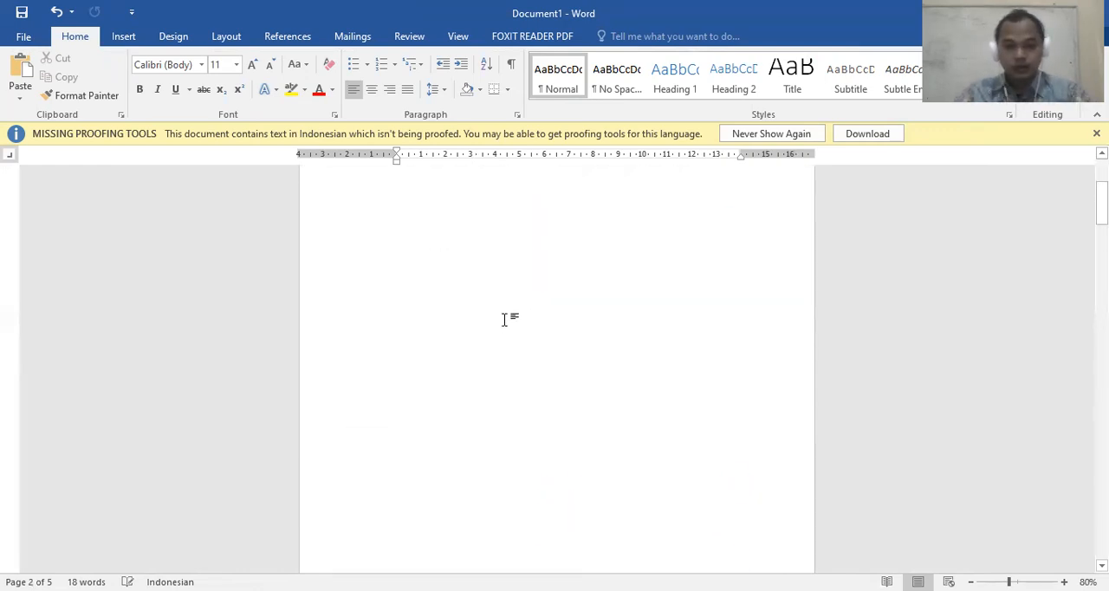
{"action": "scroll", "coordinate": [504, 318], "scroll_direction": "down", "scroll_amount": 2}
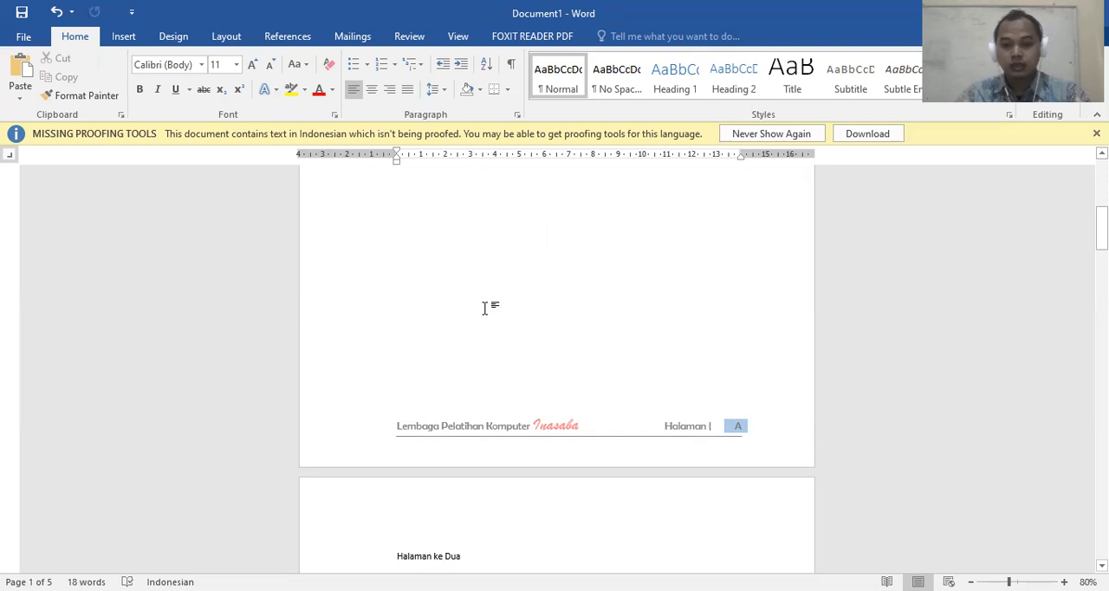
{"action": "scroll", "coordinate": [480, 315], "scroll_direction": "down", "scroll_amount": 2}
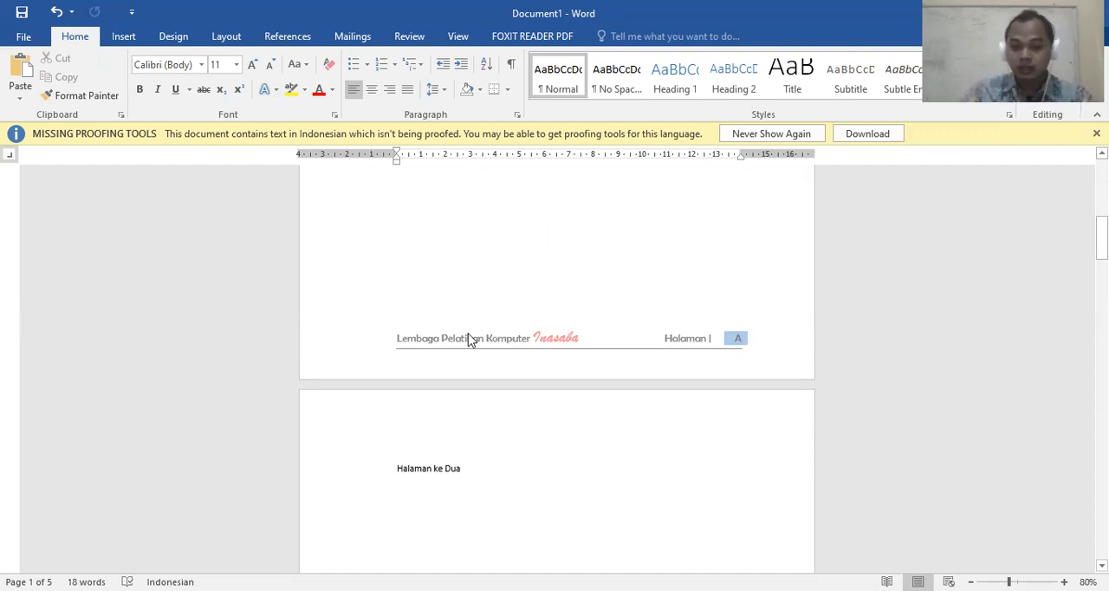
Select the two text lines on page 1 and compare the body text with that page's footer
{"action": "scroll", "coordinate": [433, 294], "scroll_direction": "up", "scroll_amount": 2}
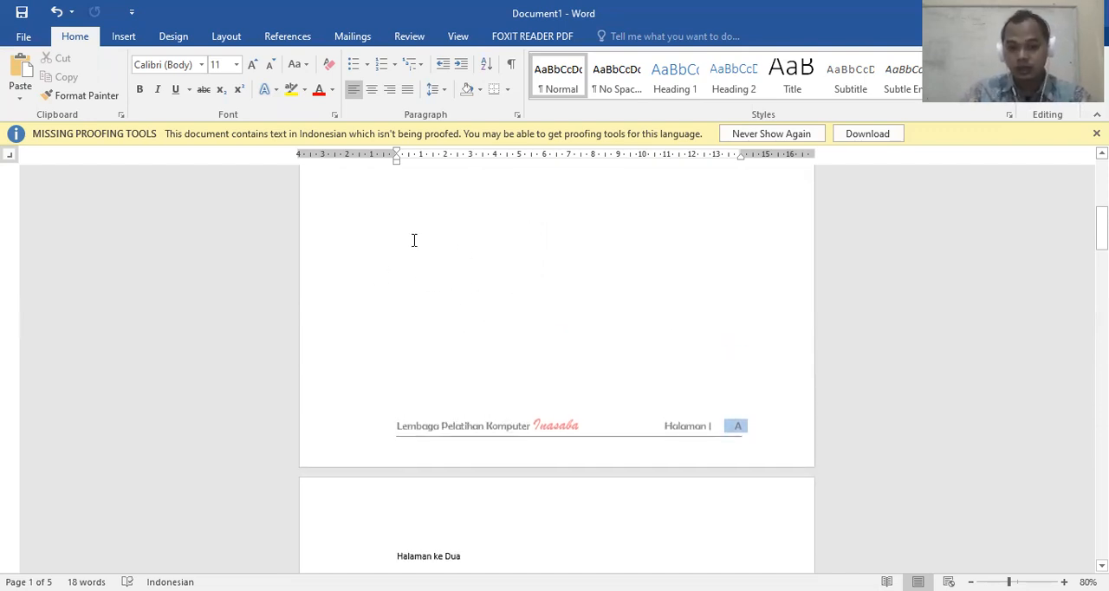
{"action": "scroll", "coordinate": [457, 252], "scroll_direction": "up", "scroll_amount": 10}
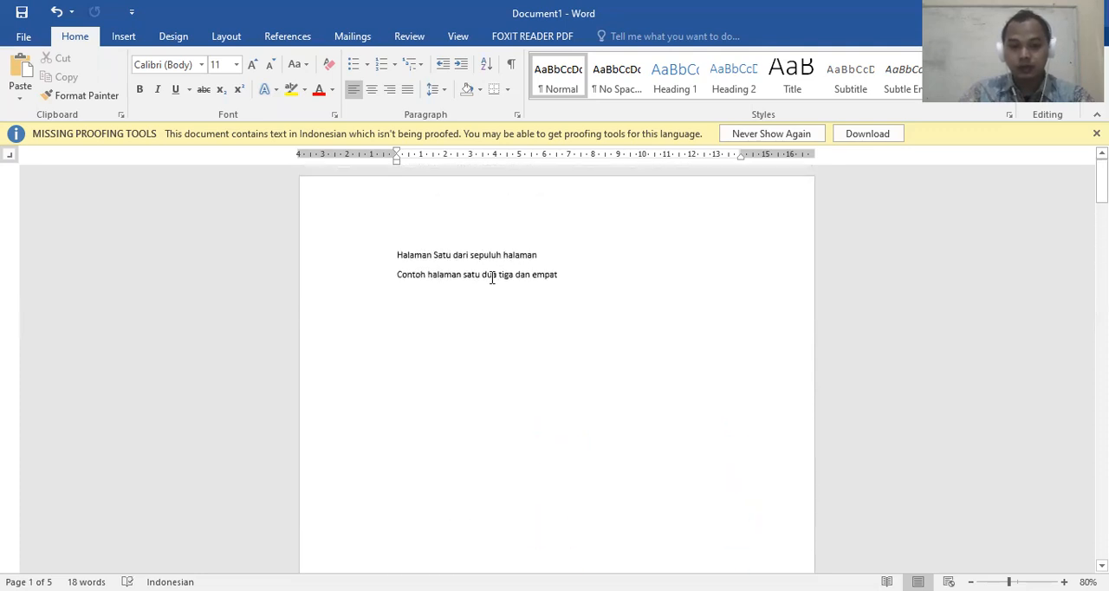
{"action": "left_click_drag", "start_coordinate": [407, 253], "coordinate": [572, 290]}
{"action": "scroll", "coordinate": [571, 288], "scroll_direction": "down", "scroll_amount": 5}
{"action": "scroll", "coordinate": [572, 289], "scroll_direction": "down", "scroll_amount": 8}
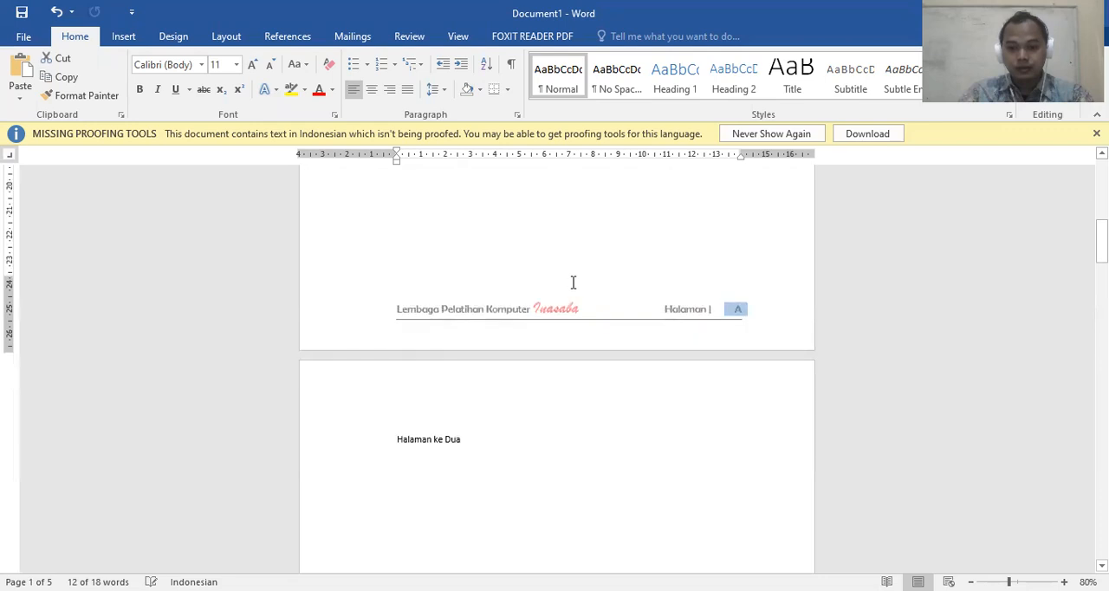
{"action": "scroll", "coordinate": [573, 282], "scroll_direction": "down", "scroll_amount": 2}
{"action": "scroll", "coordinate": [572, 289], "scroll_direction": "up", "scroll_amount": 1}
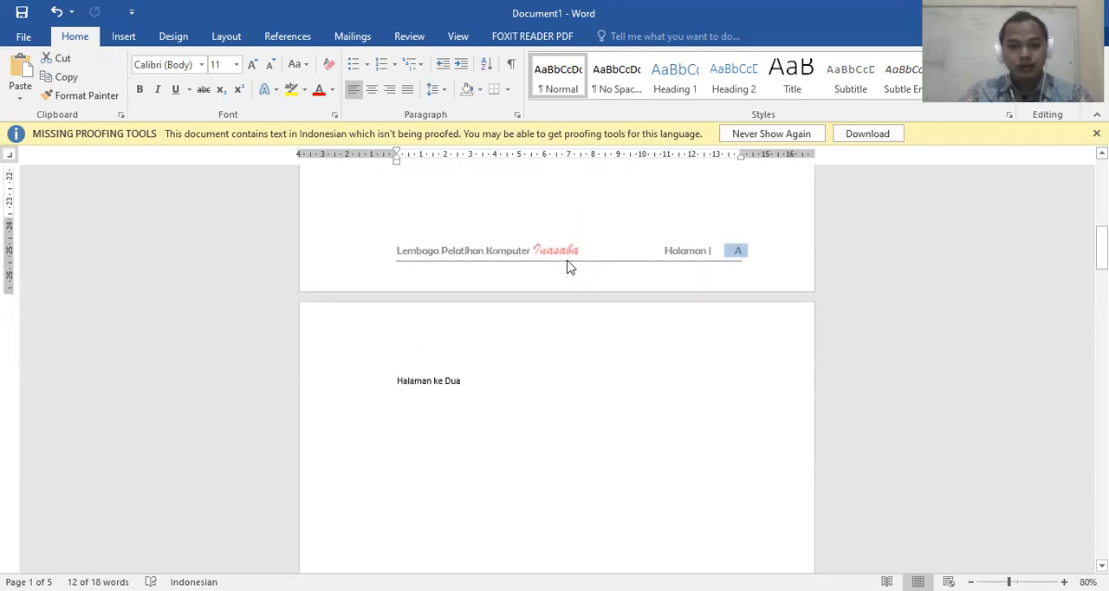
{"action": "scroll", "coordinate": [581, 260], "scroll_direction": "up", "scroll_amount": 3}
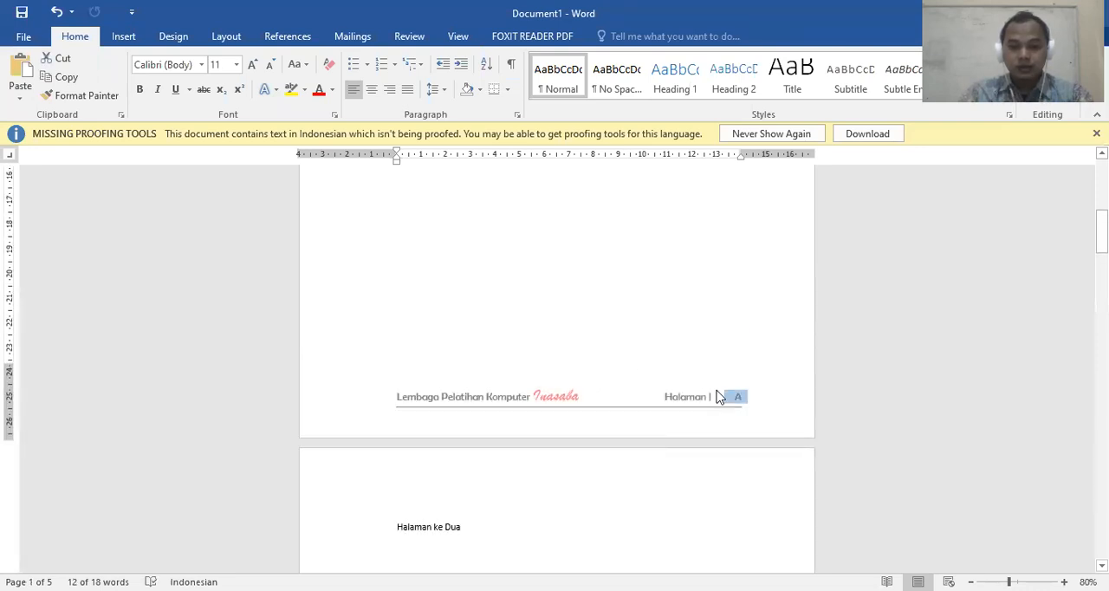
Reopen page 1's footer for editing and set the page number format to 1, 2, 3, …
{"action": "double_click", "coordinate": [609, 403]}
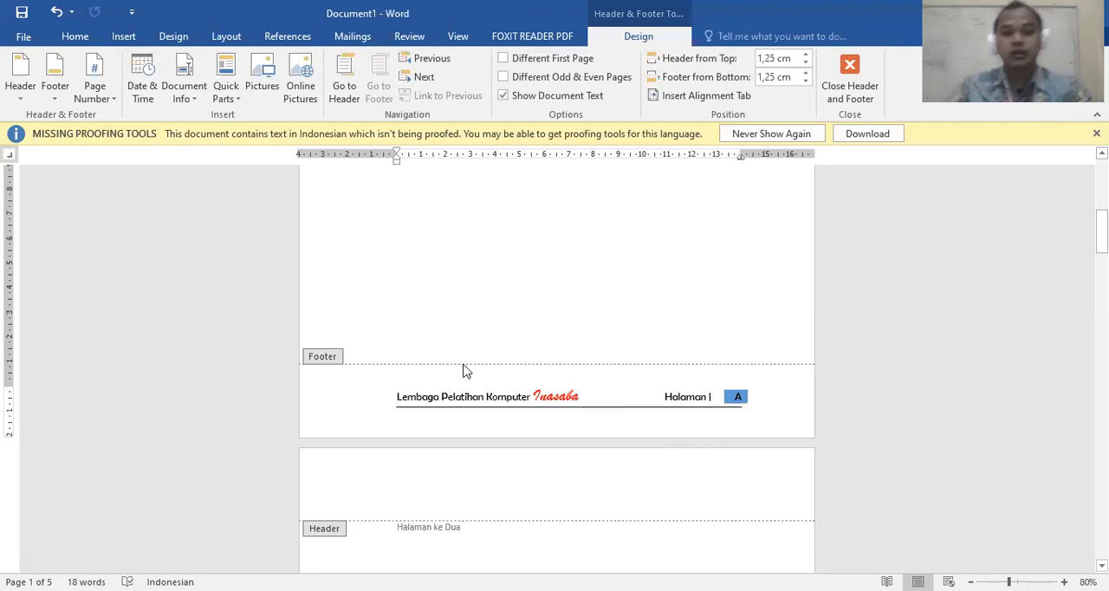
{"action": "left_click", "coordinate": [76, 38]}
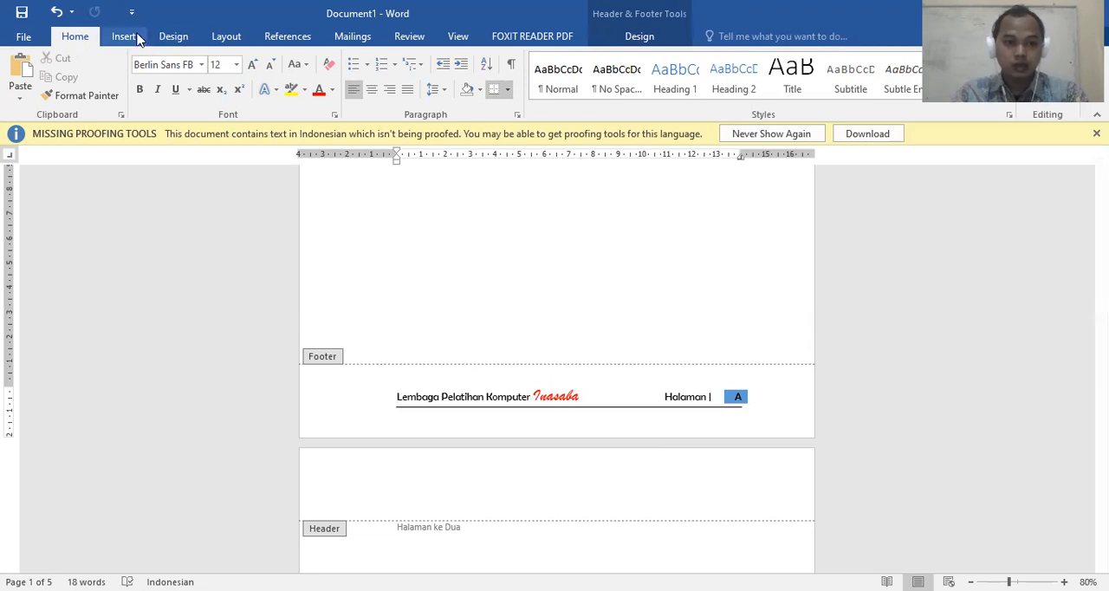
{"action": "left_click", "coordinate": [636, 36]}
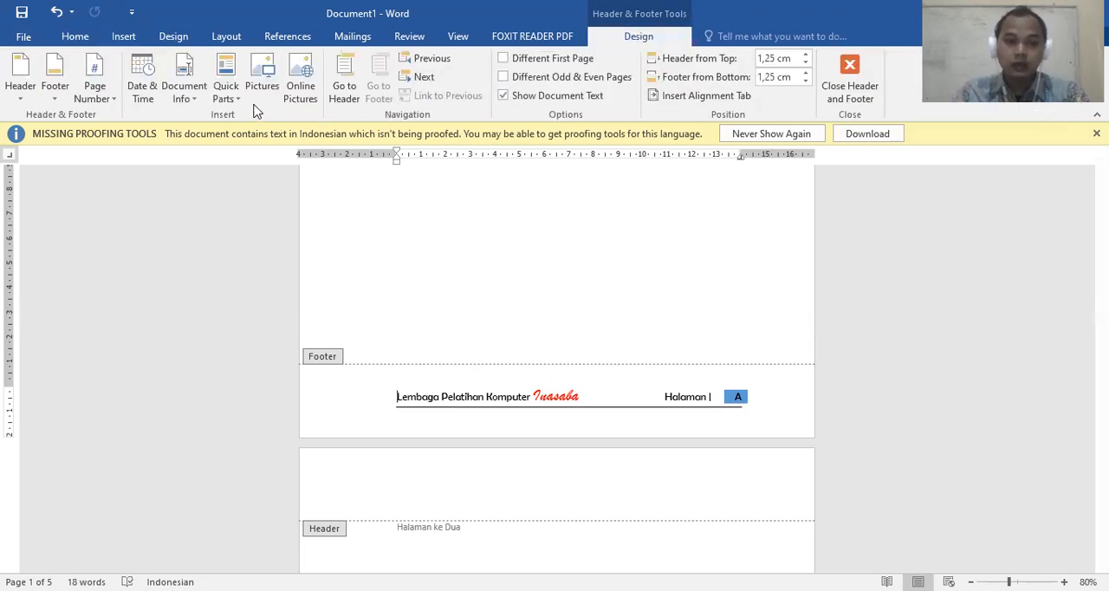
{"action": "left_click", "coordinate": [104, 99]}
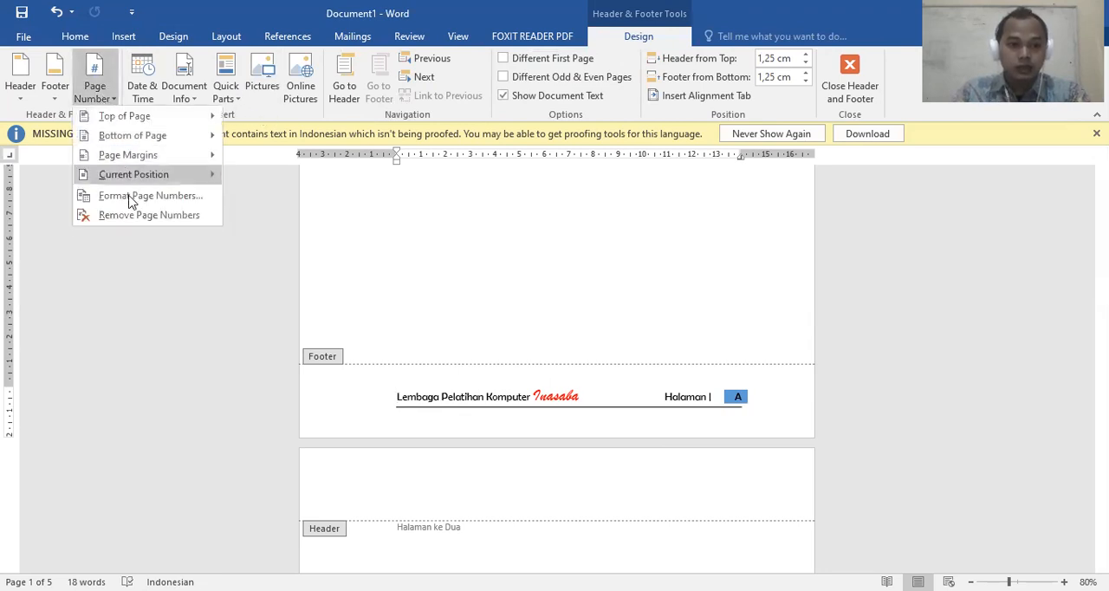
{"action": "left_click", "coordinate": [130, 195]}
{"action": "left_click", "coordinate": [568, 199]}
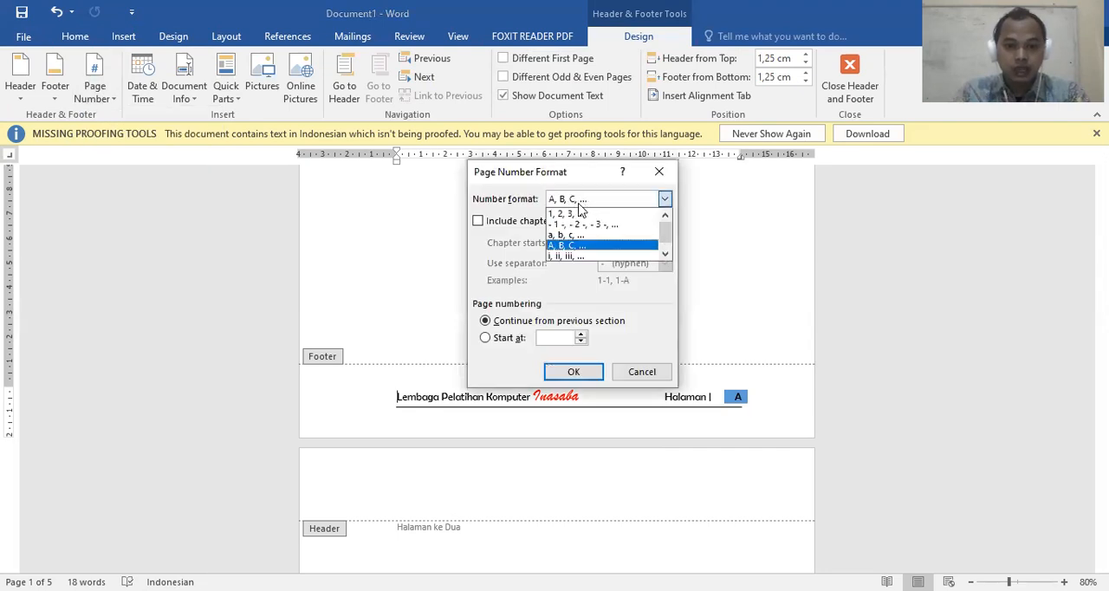
{"action": "left_click", "coordinate": [578, 215]}
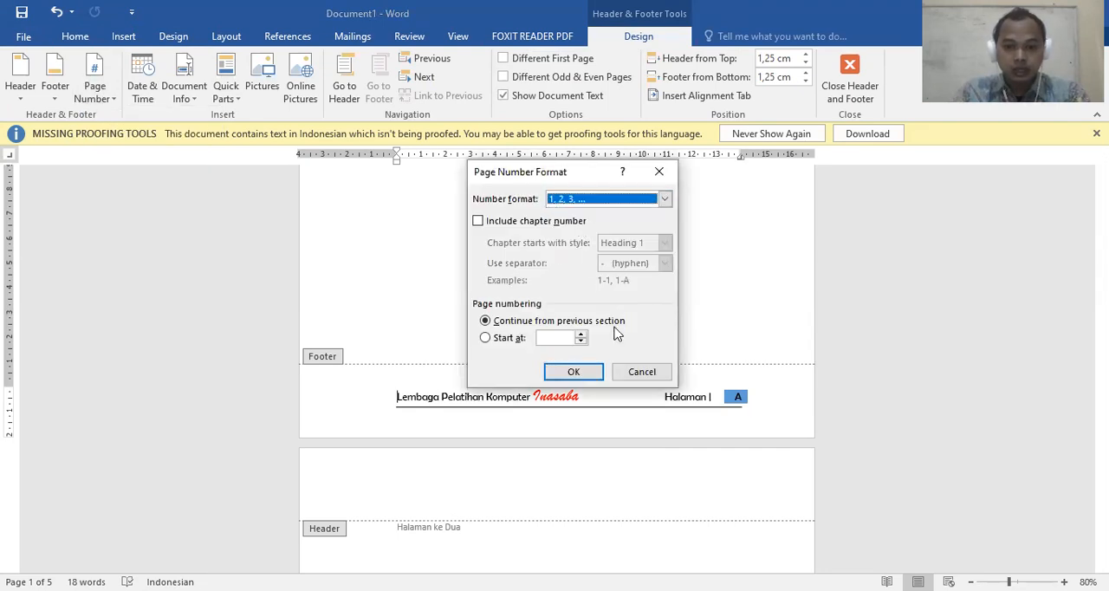
{"action": "left_click", "coordinate": [573, 372]}
Review the page numbers in the footers through to the last page and recheck page 1
{"action": "scroll", "coordinate": [600, 360], "scroll_direction": "down", "scroll_amount": 10}
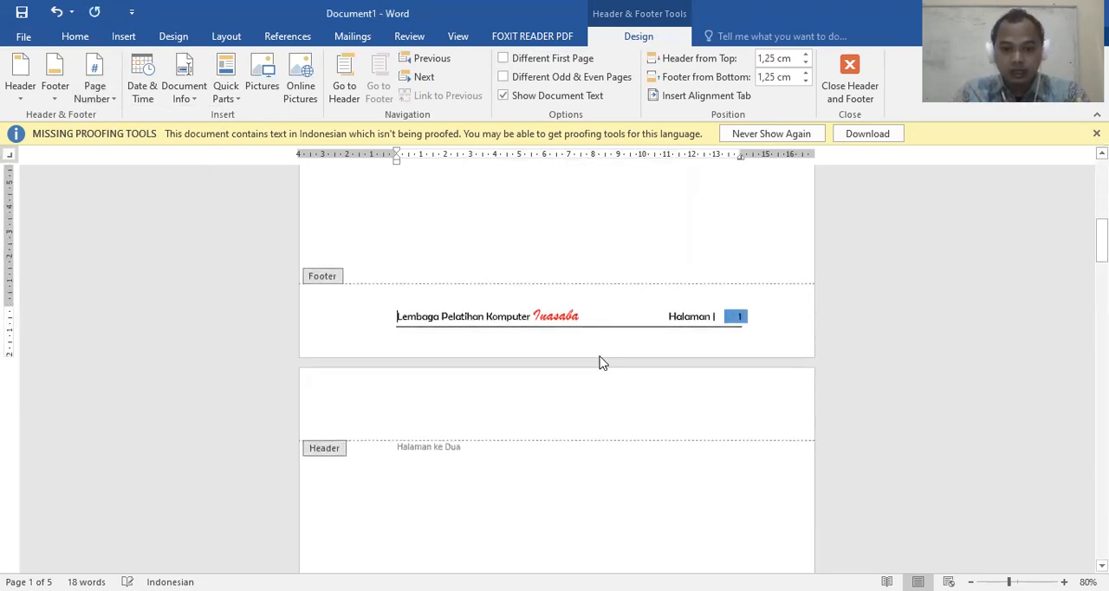
{"action": "scroll", "coordinate": [596, 360], "scroll_direction": "down", "scroll_amount": 10}
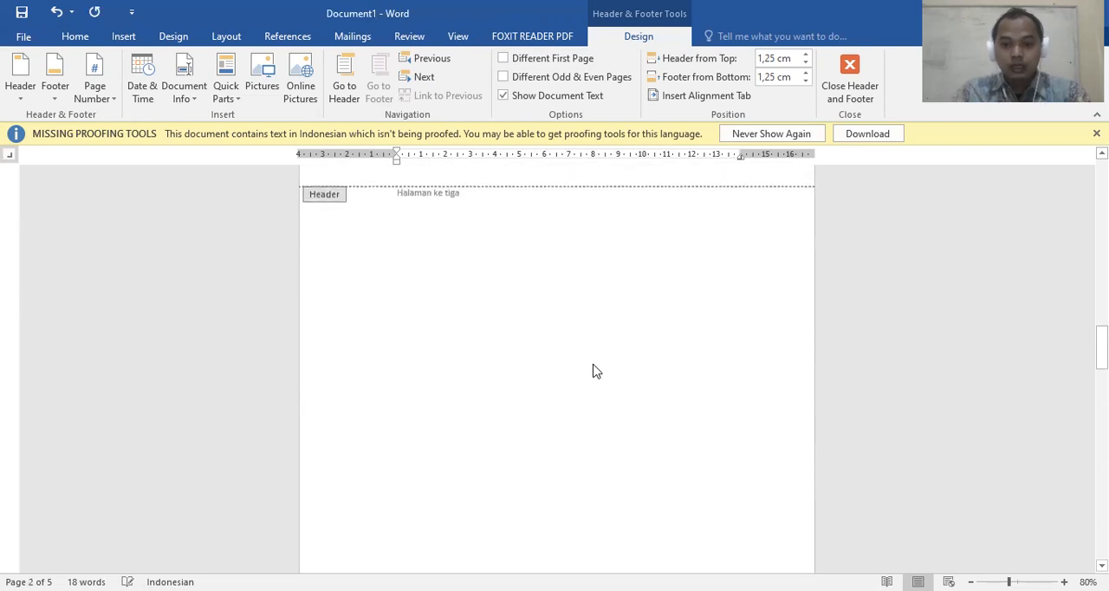
{"action": "scroll", "coordinate": [591, 371], "scroll_direction": "down", "scroll_amount": 12}
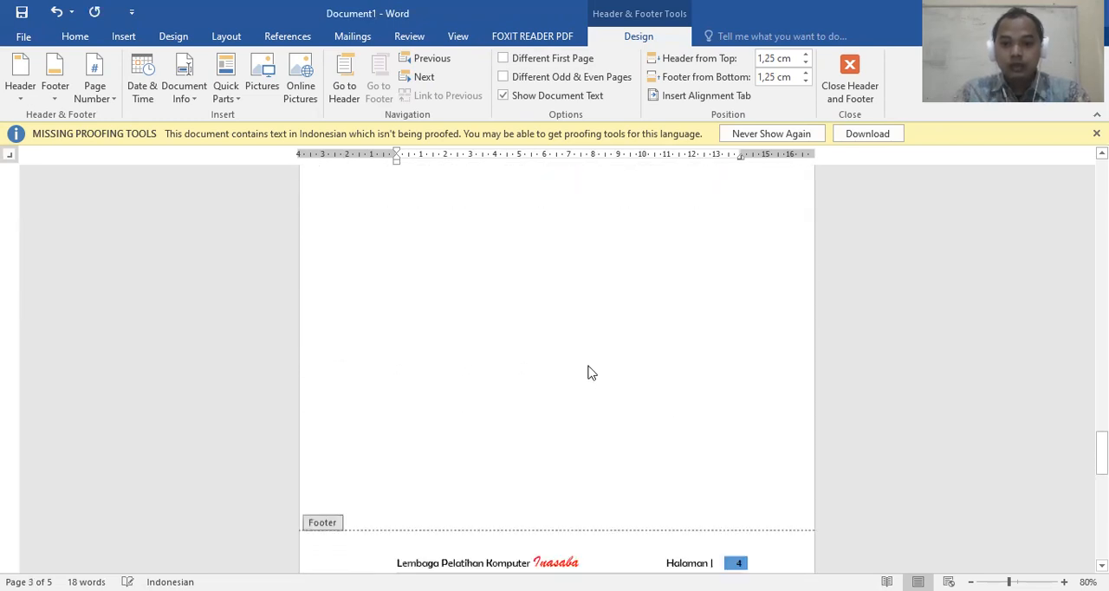
{"action": "scroll", "coordinate": [587, 371], "scroll_direction": "down", "scroll_amount": 3}
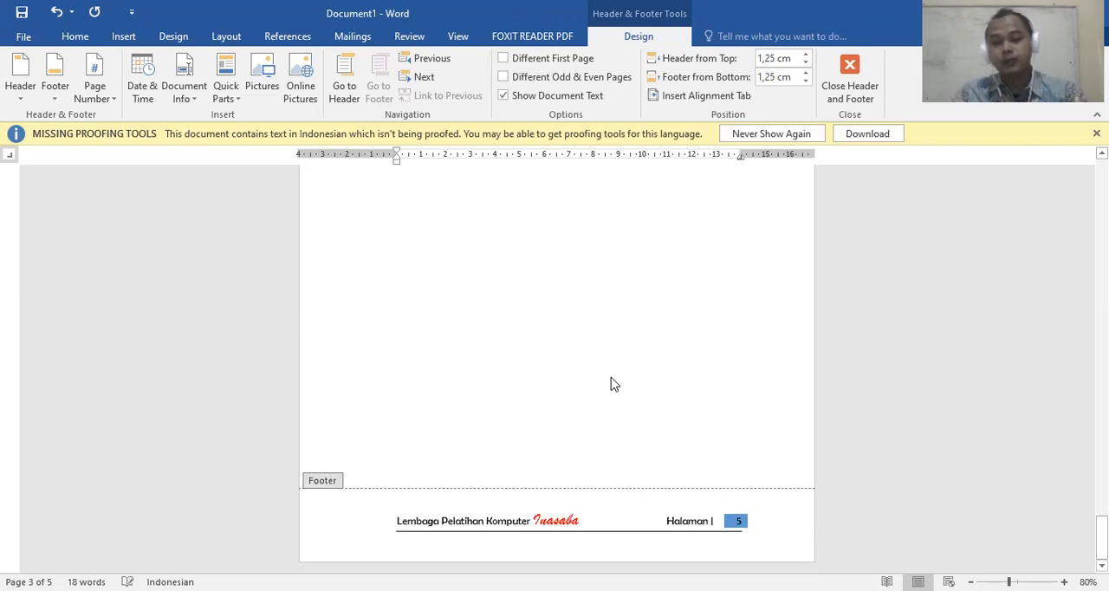
{"action": "left_click_drag", "start_coordinate": [1102, 537], "coordinate": [1102, 178]}
{"action": "scroll", "coordinate": [564, 382], "scroll_direction": "down", "scroll_amount": 4}
{"action": "scroll", "coordinate": [564, 382], "scroll_direction": "down", "scroll_amount": 3}
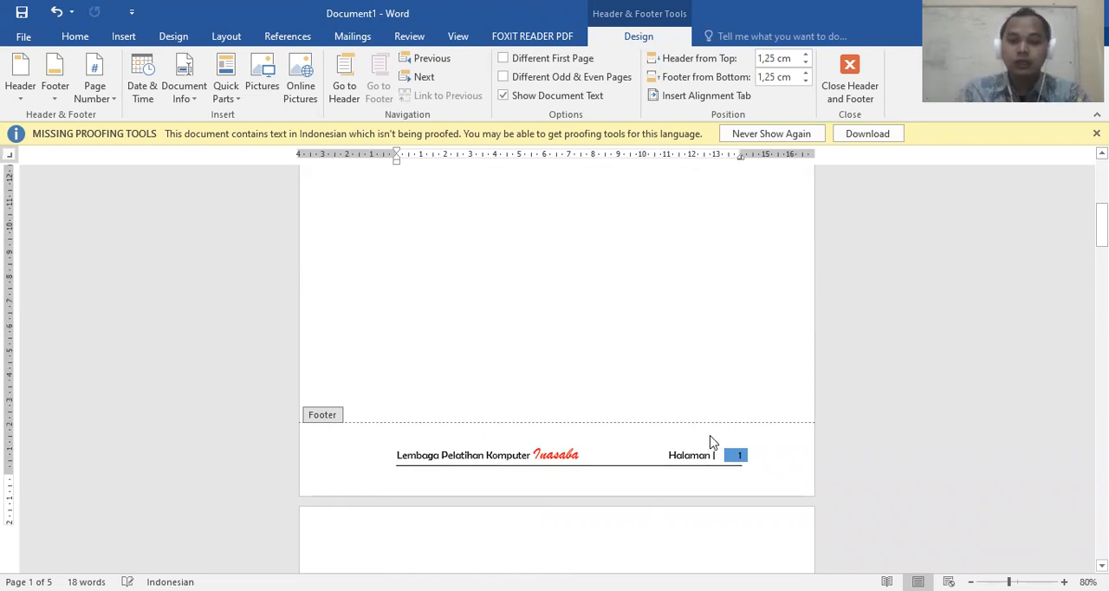
{"action": "scroll", "coordinate": [709, 442], "scroll_direction": "up", "scroll_amount": 10}
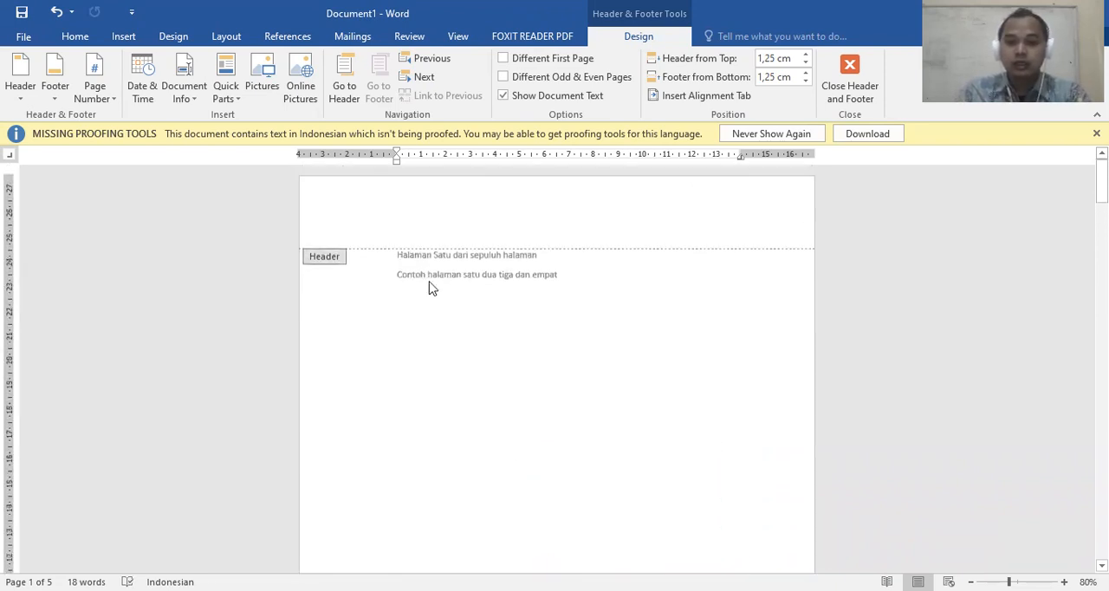
{"action": "scroll", "coordinate": [563, 329], "scroll_direction": "down", "scroll_amount": 10}
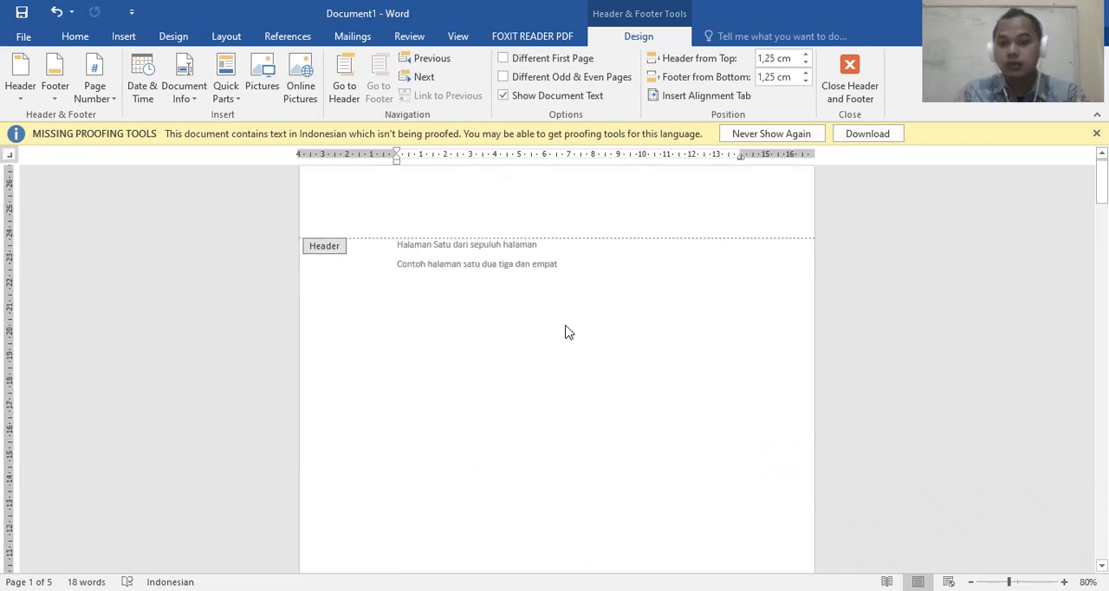
{"action": "scroll", "coordinate": [563, 333], "scroll_direction": "up", "scroll_amount": 10}
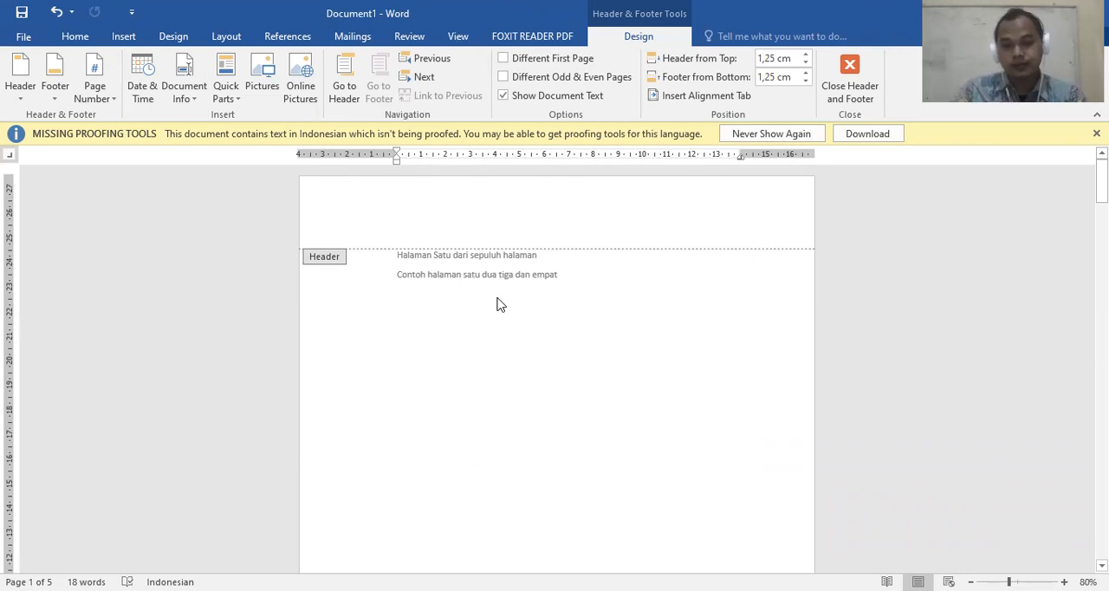
{"action": "scroll", "coordinate": [505, 292], "scroll_direction": "down", "scroll_amount": 10}
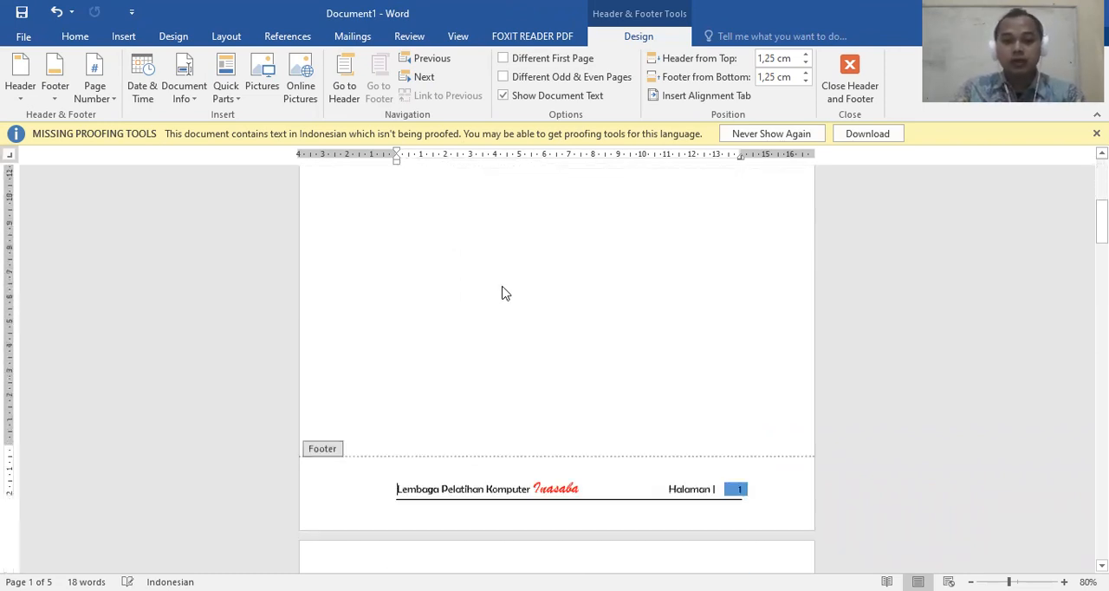
Leave footer editing, go back to the beginning of page 1 and open the page and section break options
{"action": "double_click", "coordinate": [505, 266]}
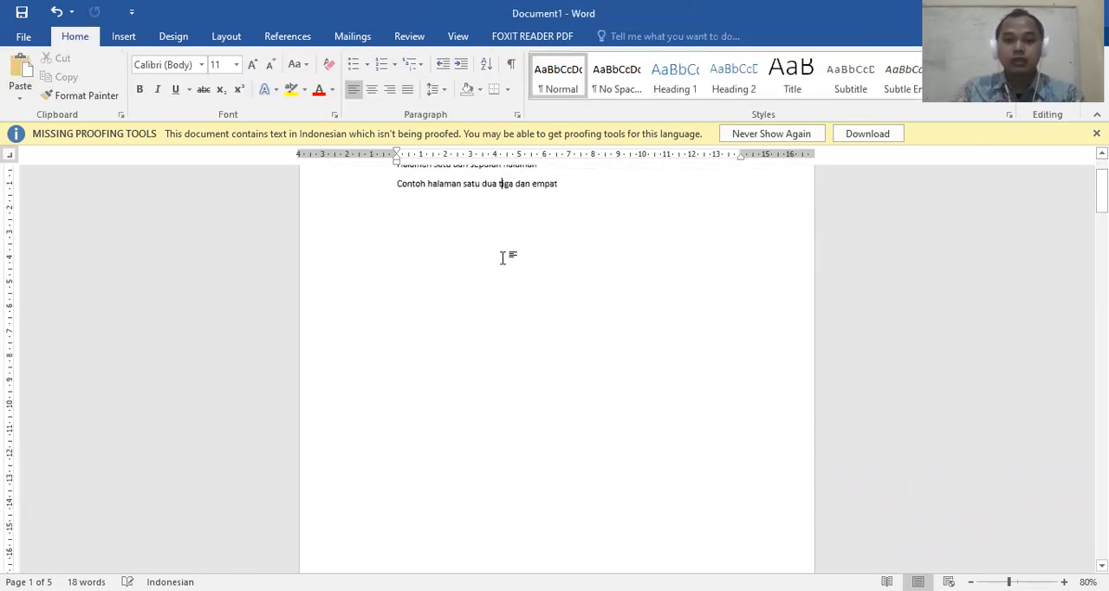
{"action": "scroll", "coordinate": [372, 261], "scroll_direction": "up", "scroll_amount": 2}
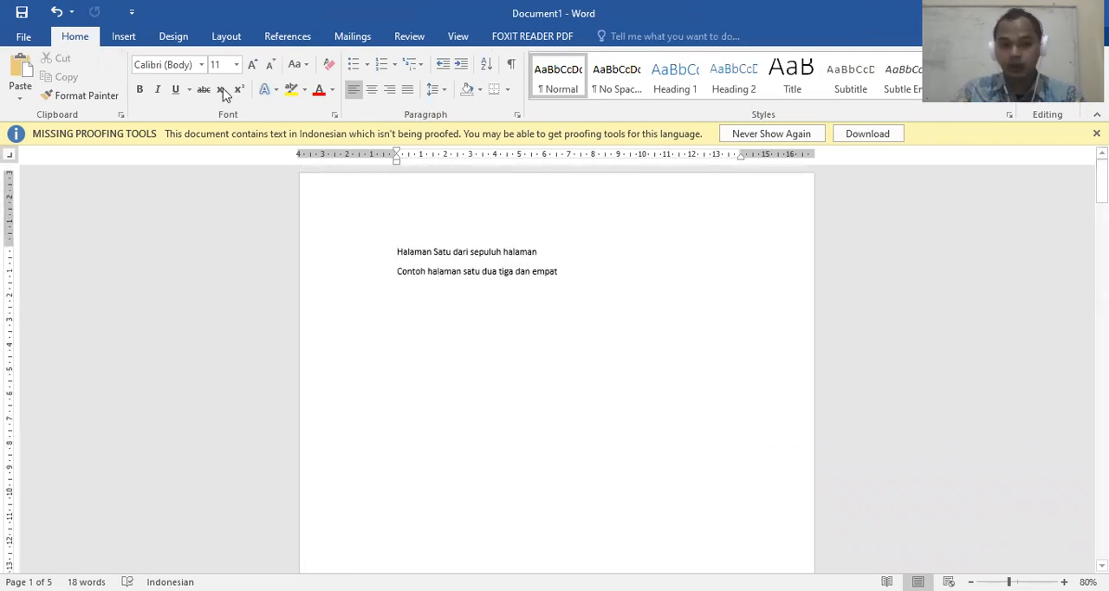
{"action": "left_click", "coordinate": [226, 37]}
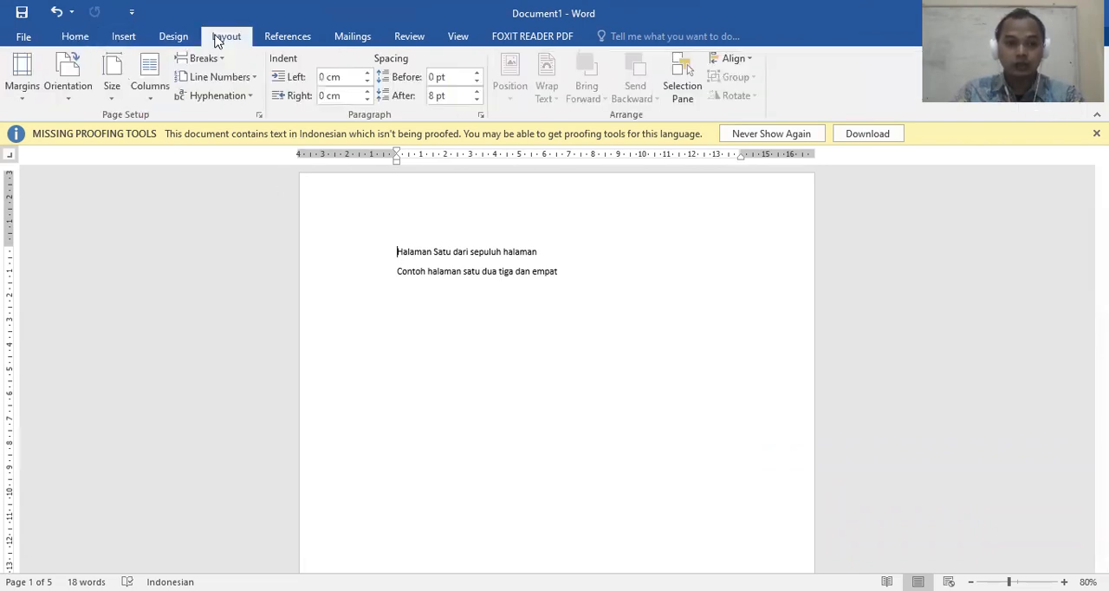
{"action": "left_click", "coordinate": [221, 61]}
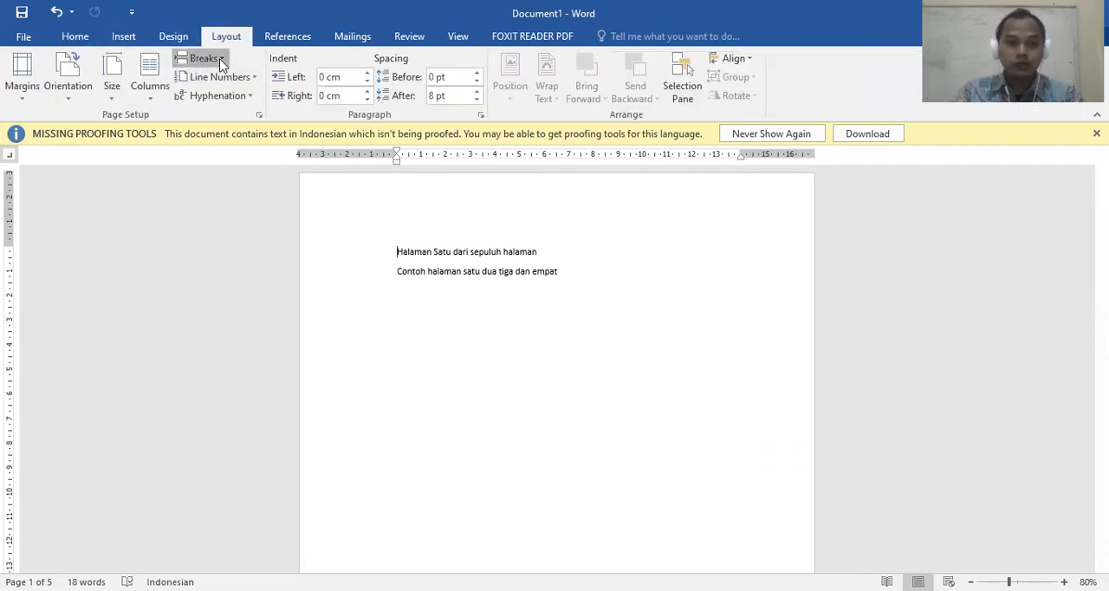
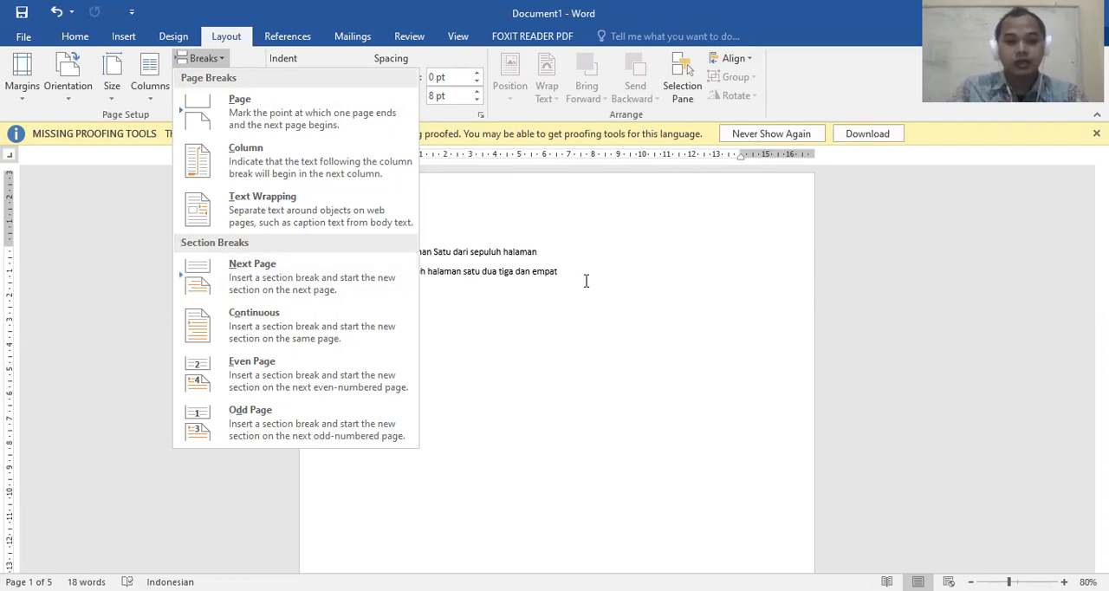
Insert a Next Page section break in front of the first text line on page 1
{"action": "left_click", "coordinate": [514, 272]}
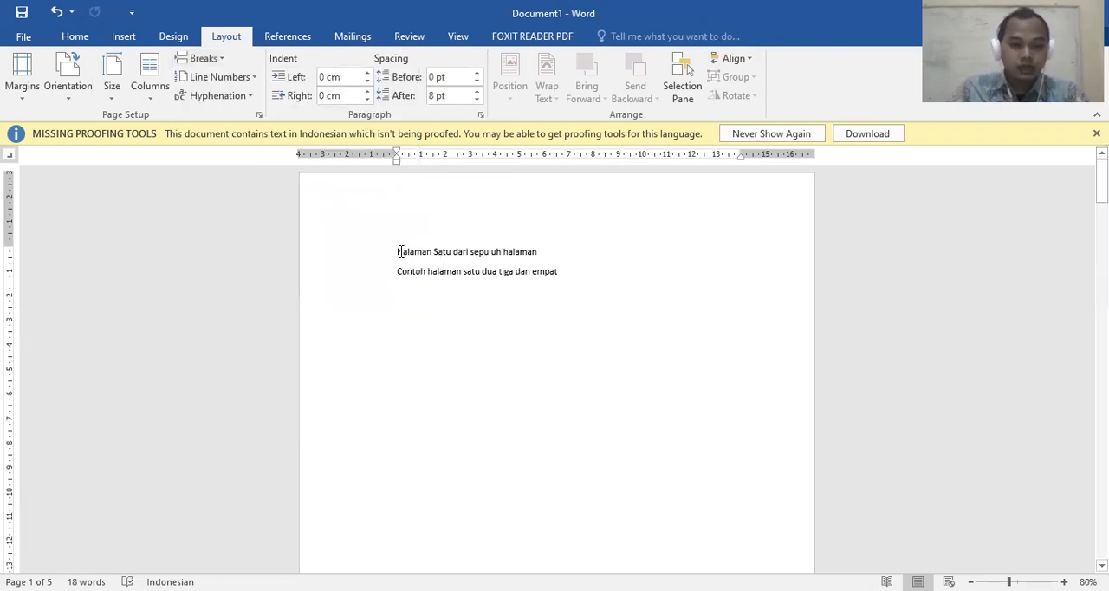
{"action": "scroll", "coordinate": [406, 234], "scroll_direction": "up", "scroll_amount": 1}
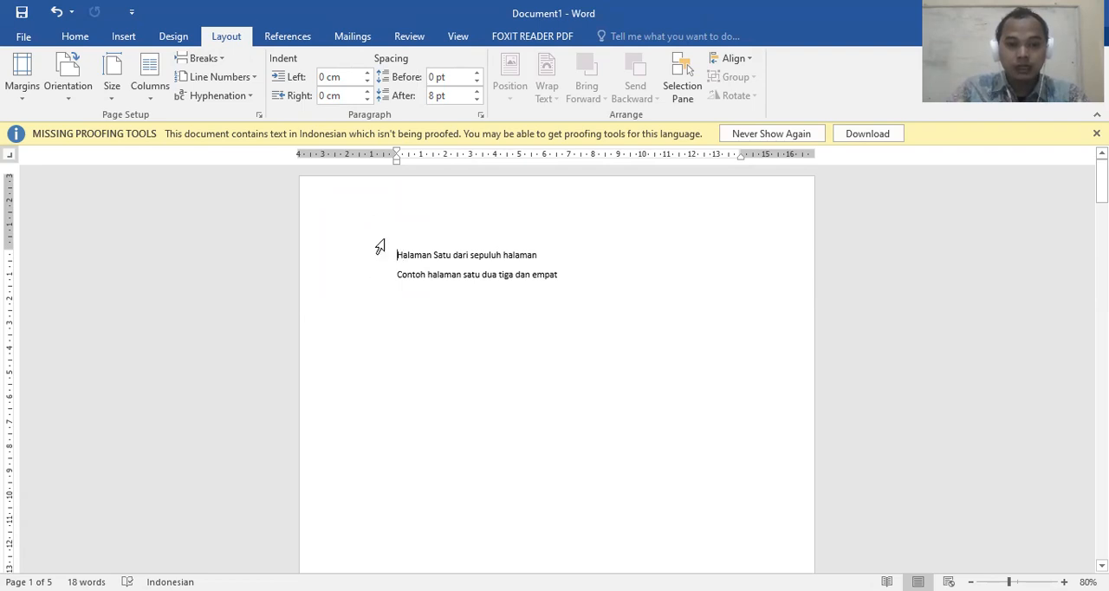
{"action": "left_click", "coordinate": [203, 58]}
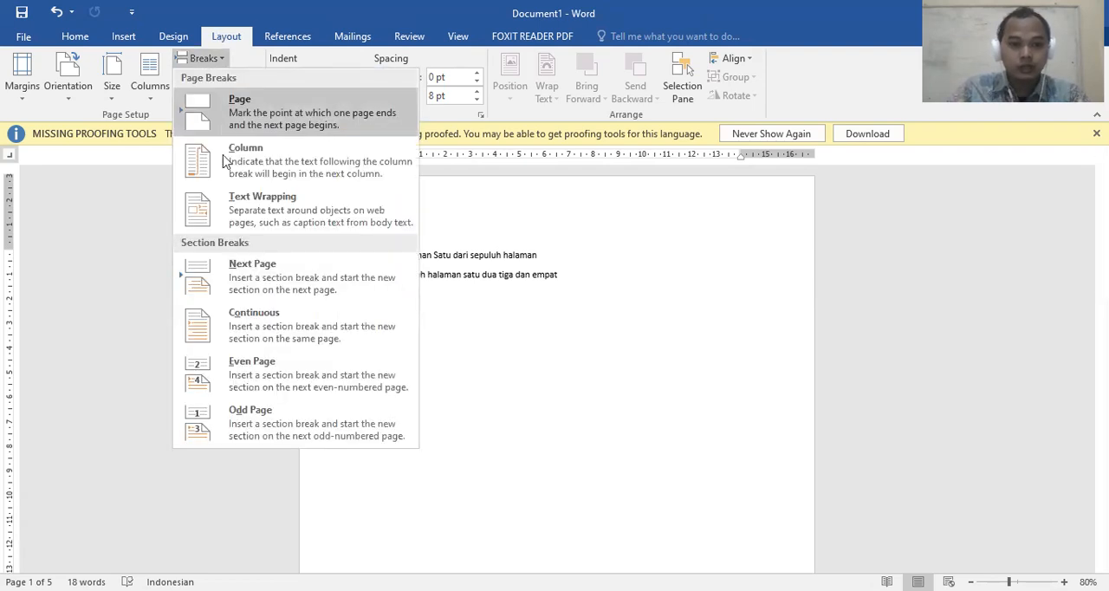
{"action": "left_click", "coordinate": [279, 271]}
{"action": "scroll", "coordinate": [597, 342], "scroll_direction": "up", "scroll_amount": 1}
{"action": "scroll", "coordinate": [539, 261], "scroll_direction": "down", "scroll_amount": 1}
{"action": "scroll", "coordinate": [522, 277], "scroll_direction": "up", "scroll_amount": 2}
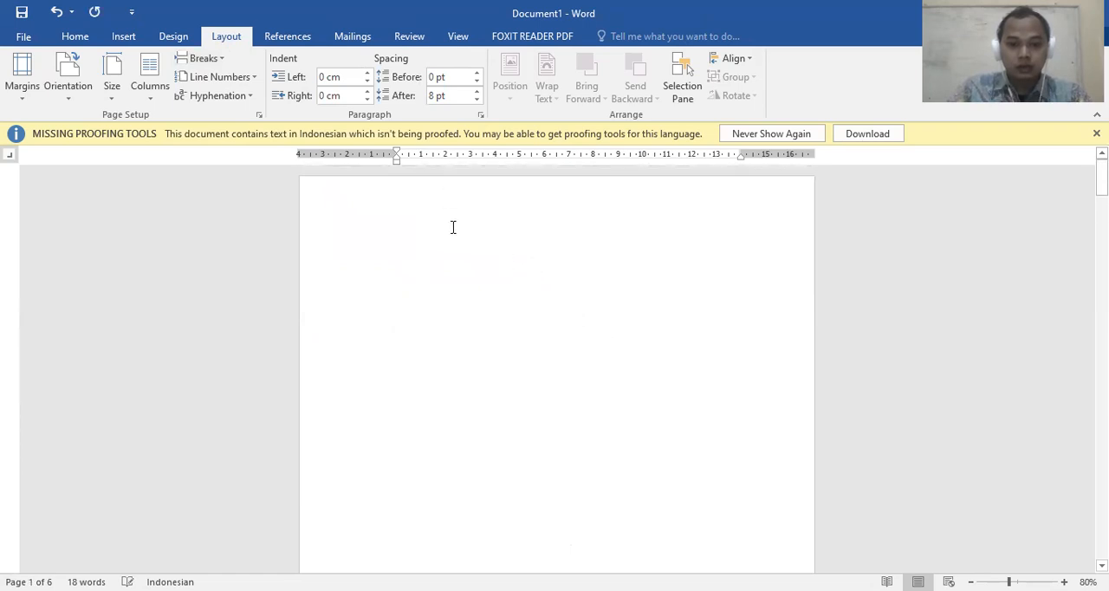
{"action": "scroll", "coordinate": [489, 260], "scroll_direction": "down", "scroll_amount": 10}
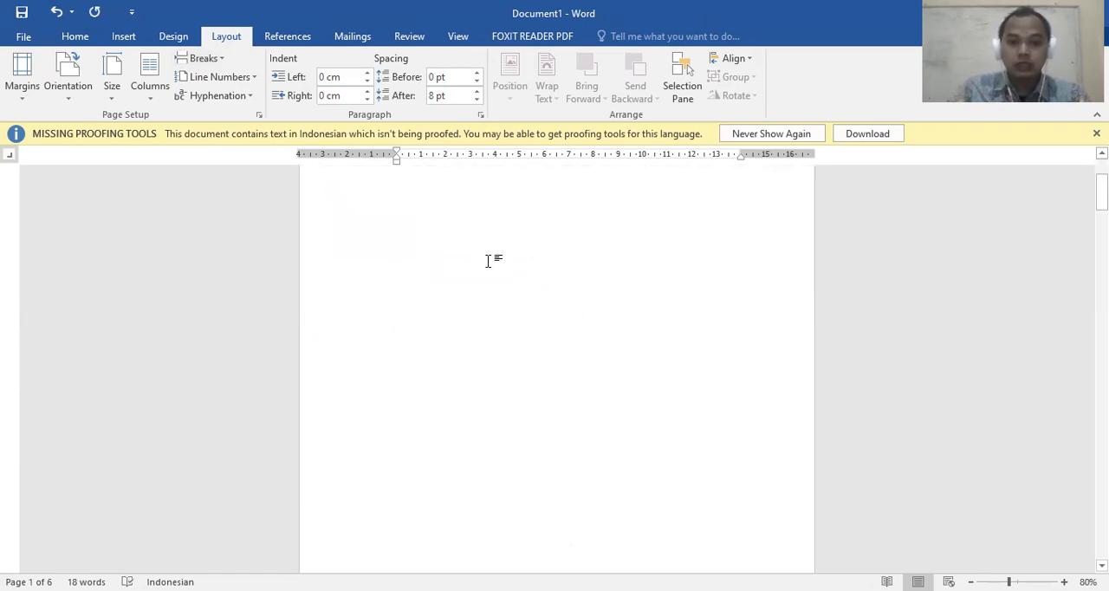
{"action": "scroll", "coordinate": [490, 260], "scroll_direction": "down", "scroll_amount": 3}
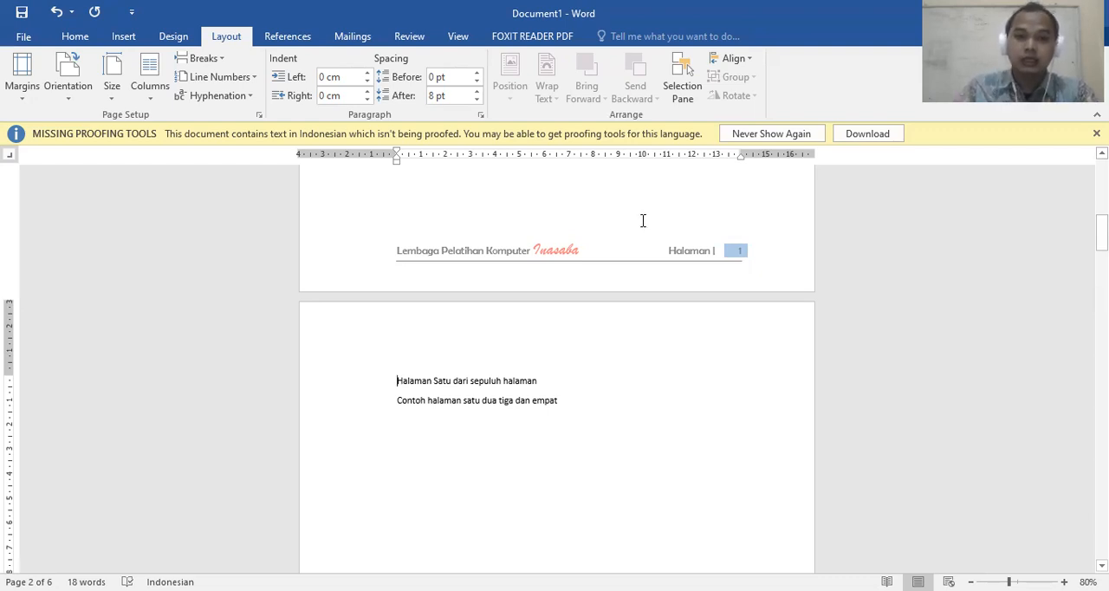
Recheck the page and section break options, then look over the blank first page and its footer
{"action": "left_click", "coordinate": [208, 60]}
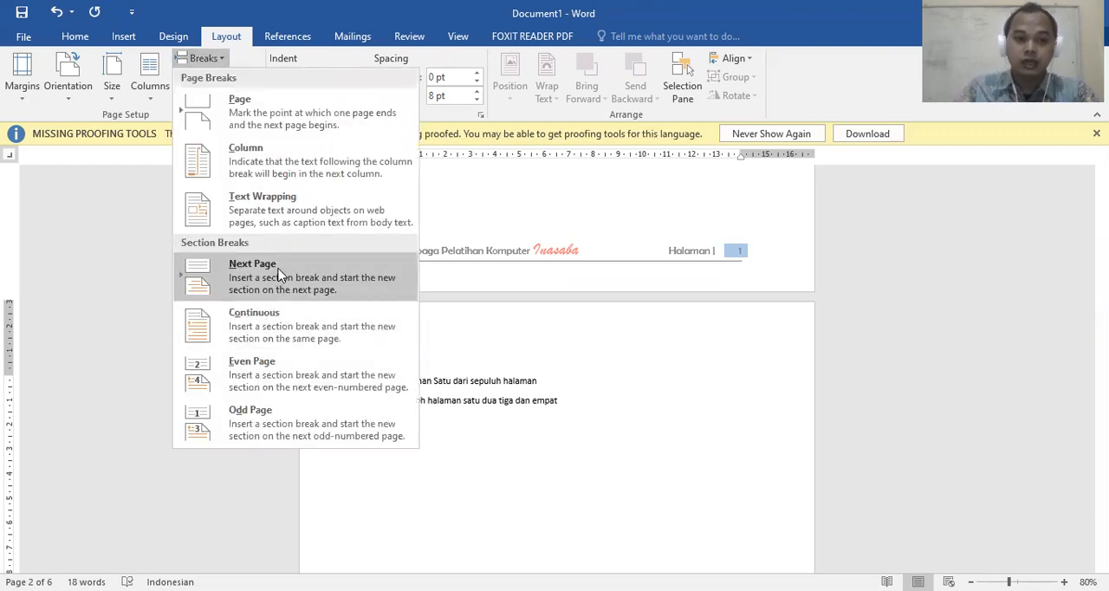
{"action": "left_click", "coordinate": [602, 227]}
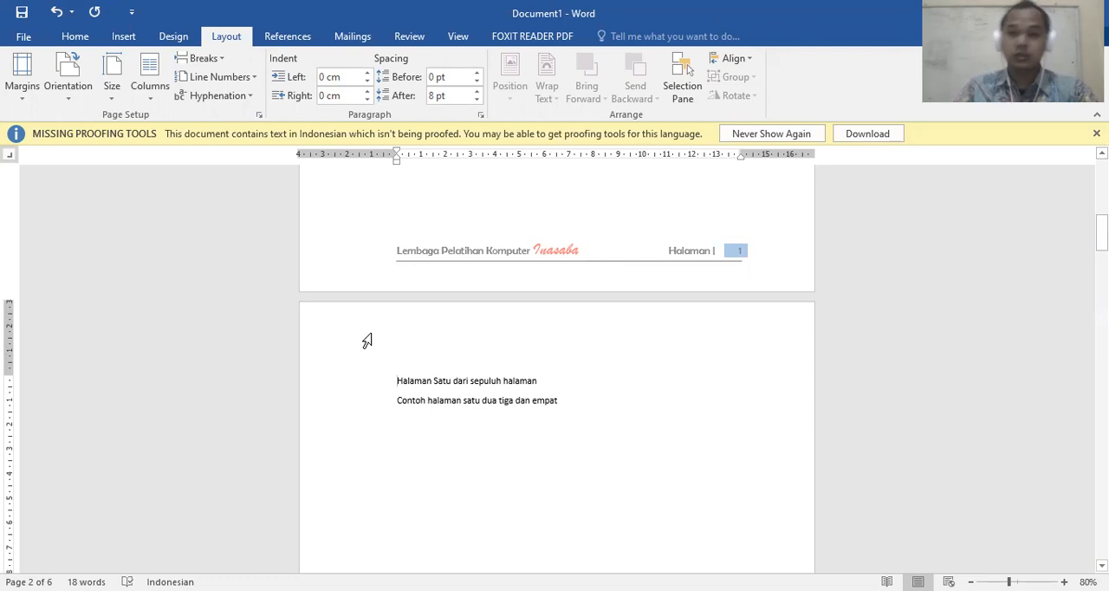
{"action": "left_click", "coordinate": [206, 58]}
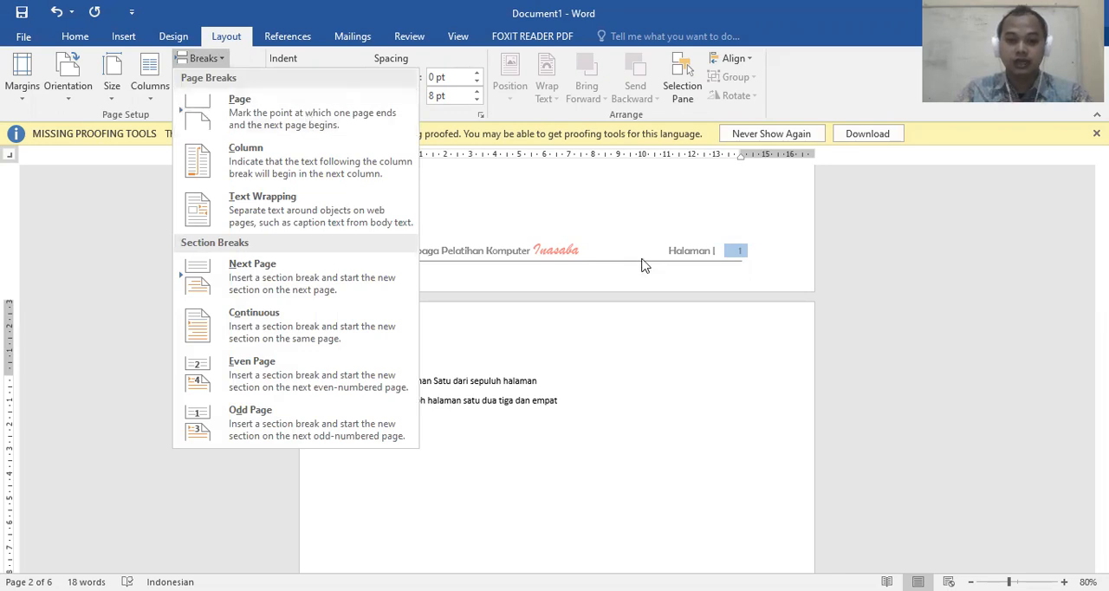
{"action": "scroll", "coordinate": [645, 270], "scroll_direction": "up", "scroll_amount": 2}
{"action": "scroll", "coordinate": [639, 266], "scroll_direction": "up", "scroll_amount": 4}
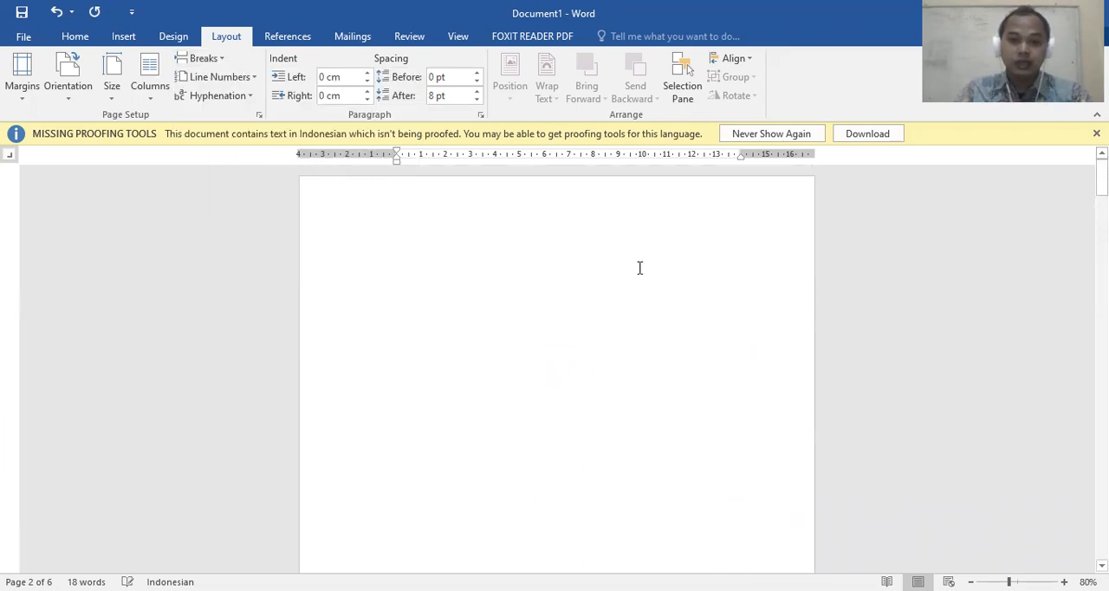
{"action": "scroll", "coordinate": [638, 261], "scroll_direction": "down", "scroll_amount": 4}
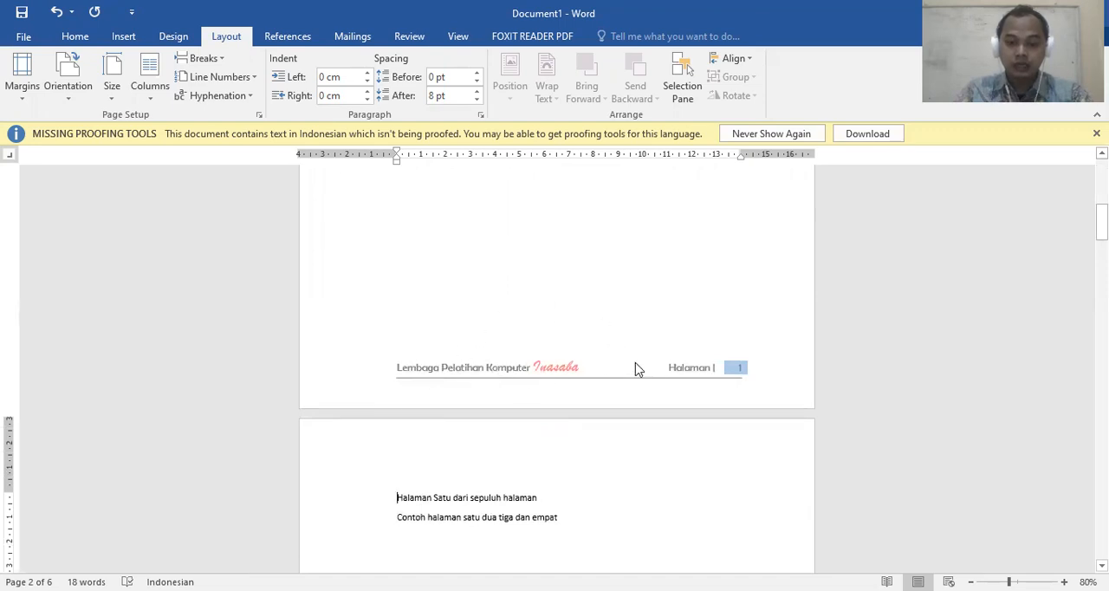
Edit the Section 1 footer and set its page number format to i, ii, iii, …
{"action": "double_click", "coordinate": [635, 365]}
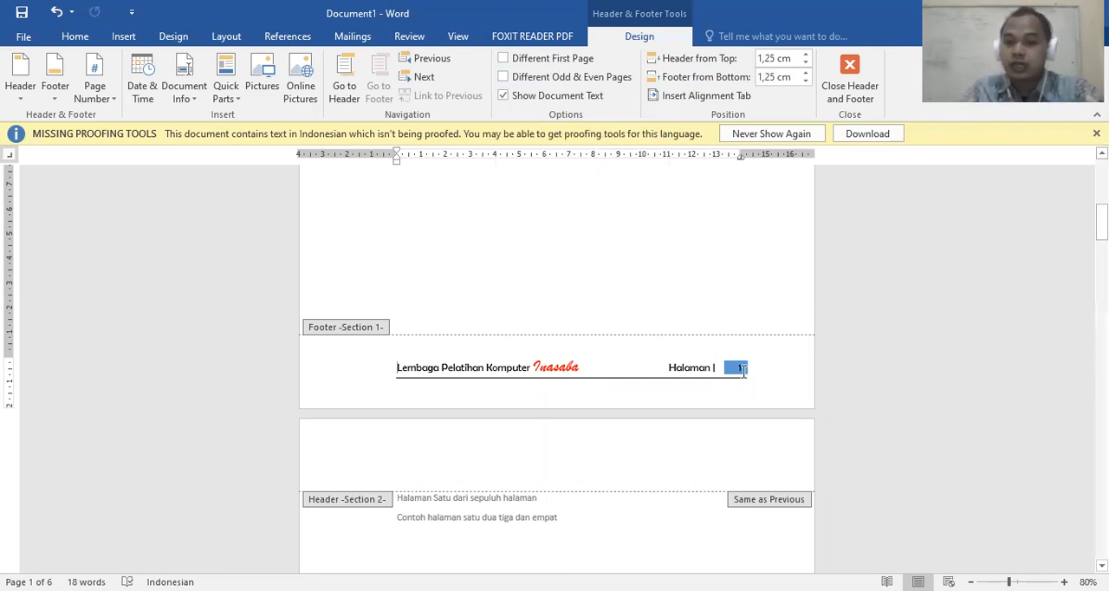
{"action": "scroll", "coordinate": [710, 351], "scroll_direction": "down", "scroll_amount": 10}
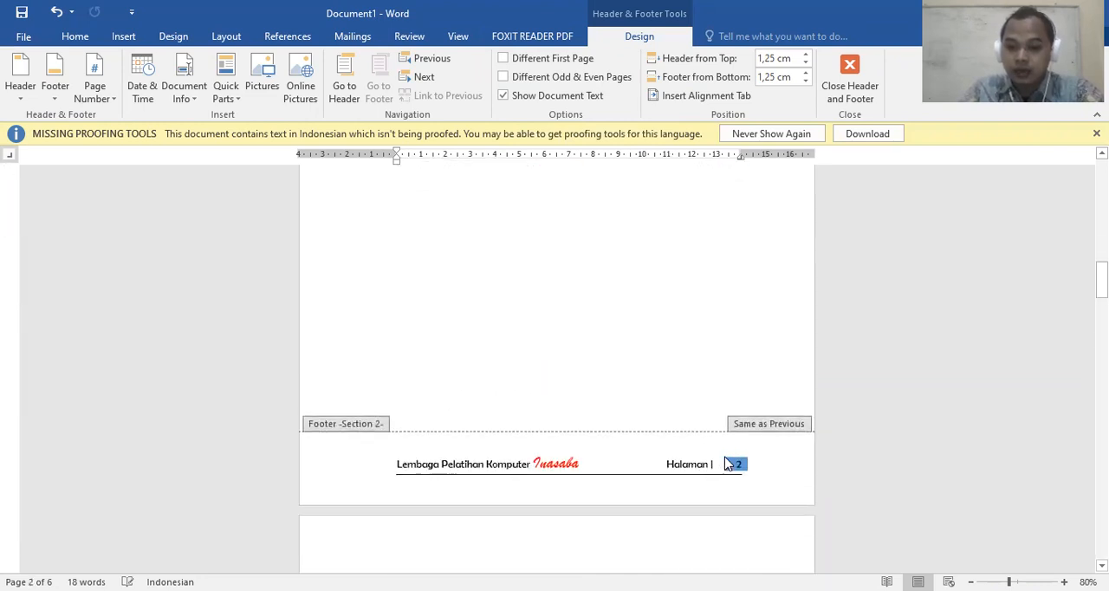
{"action": "scroll", "coordinate": [723, 457], "scroll_direction": "up", "scroll_amount": 10}
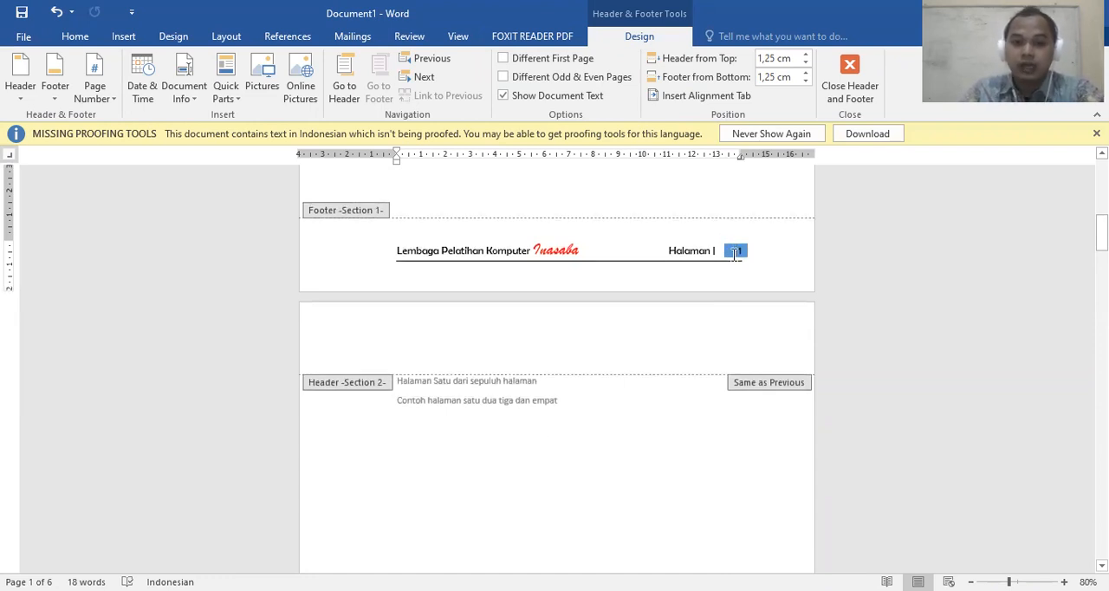
{"action": "left_click", "coordinate": [102, 90]}
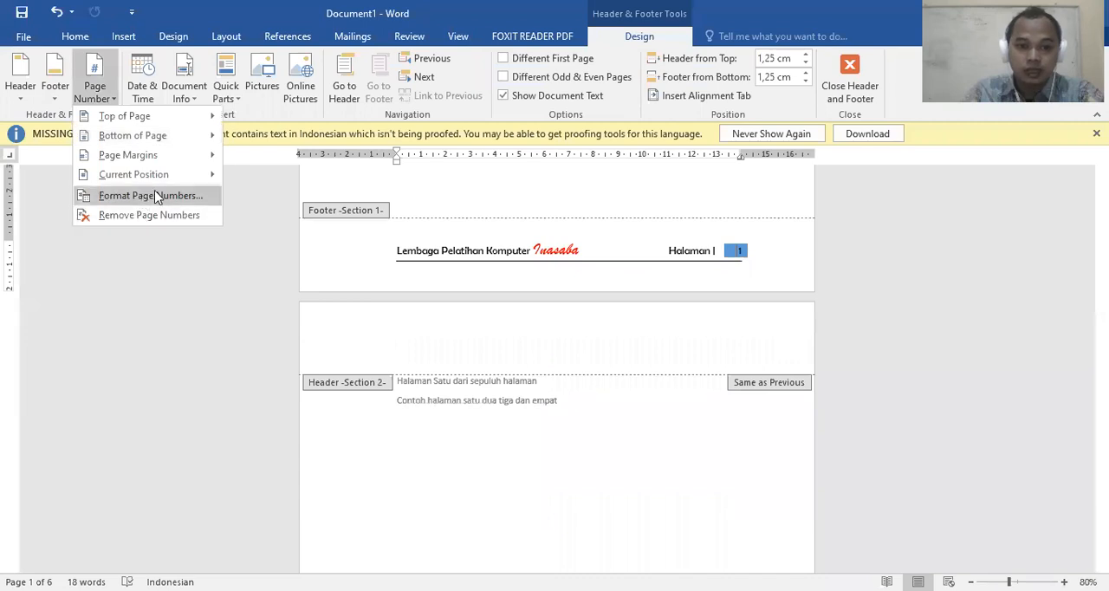
{"action": "key", "text": "Return"}
{"action": "left_click", "coordinate": [589, 196]}
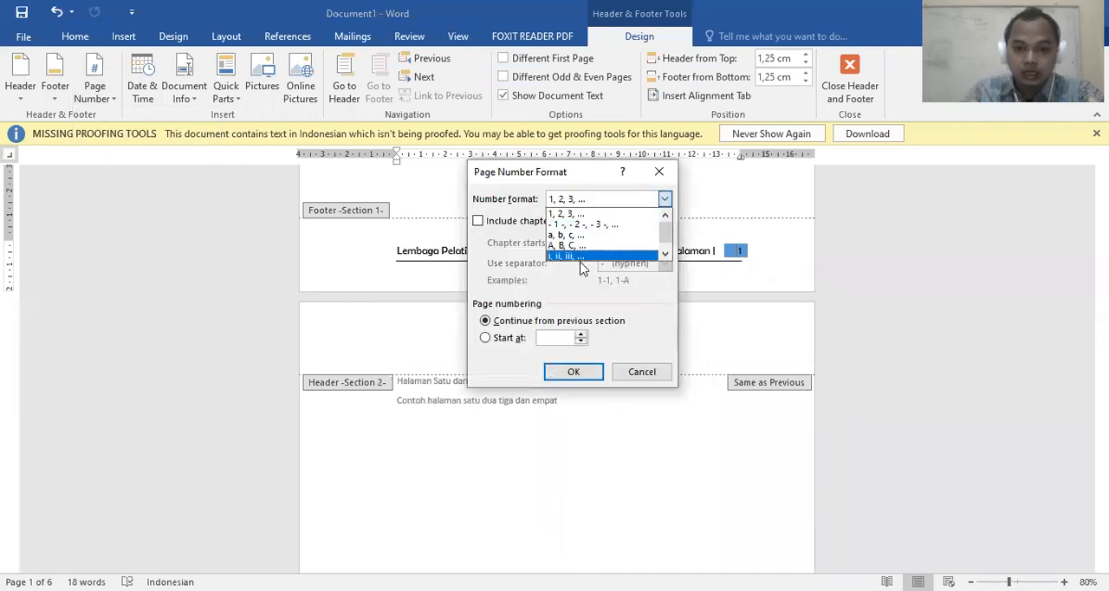
{"action": "left_click", "coordinate": [588, 262]}
{"action": "left_click", "coordinate": [585, 375]}
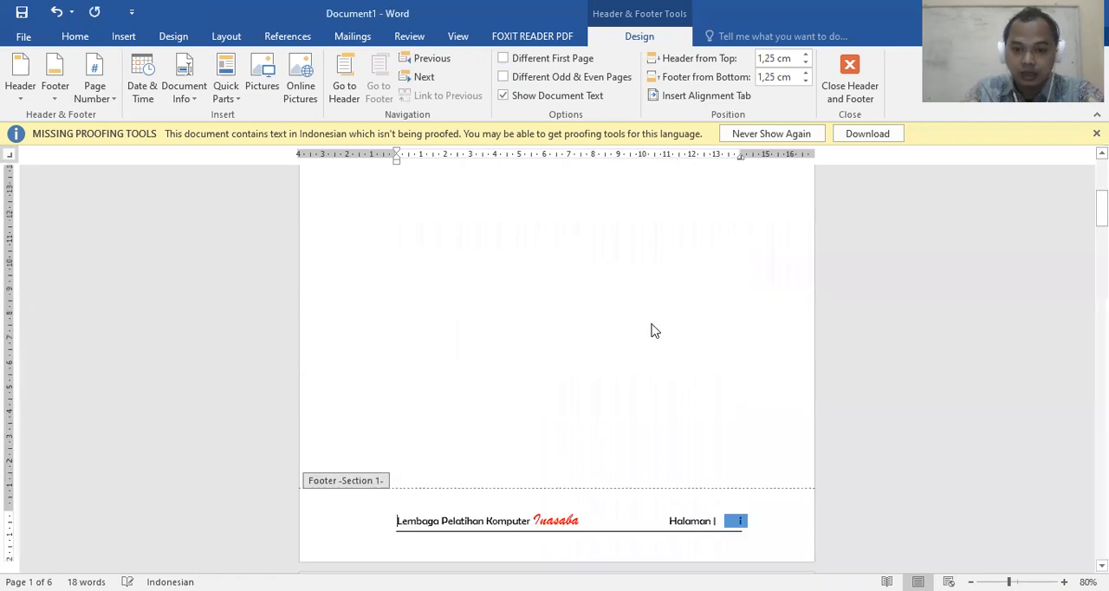
Compare the page numbers in the footers of Section 1 and Section 2
{"action": "scroll", "coordinate": [726, 317], "scroll_direction": "down", "scroll_amount": 3}
{"action": "scroll", "coordinate": [727, 319], "scroll_direction": "down", "scroll_amount": 12}
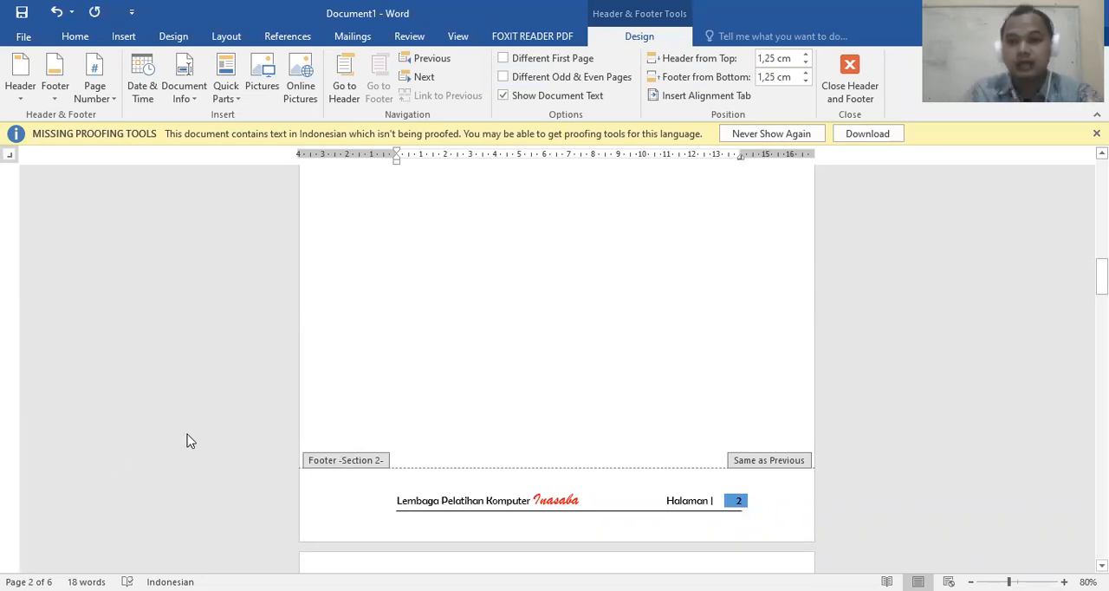
{"action": "scroll", "coordinate": [493, 435], "scroll_direction": "up", "scroll_amount": 10}
{"action": "scroll", "coordinate": [493, 434], "scroll_direction": "up", "scroll_amount": 5}
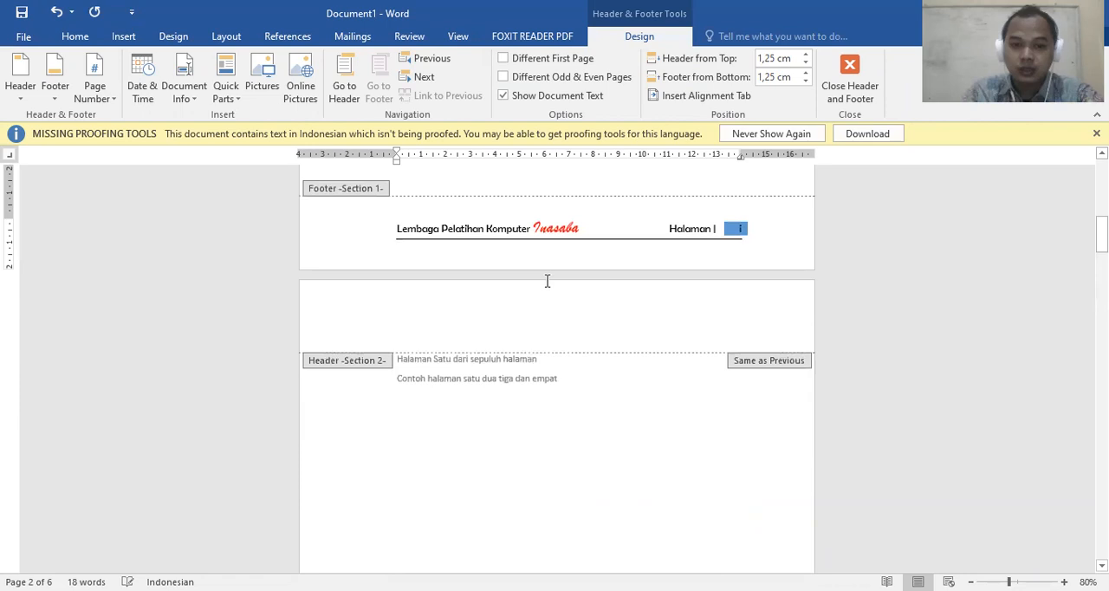
{"action": "scroll", "coordinate": [511, 324], "scroll_direction": "up", "scroll_amount": 2}
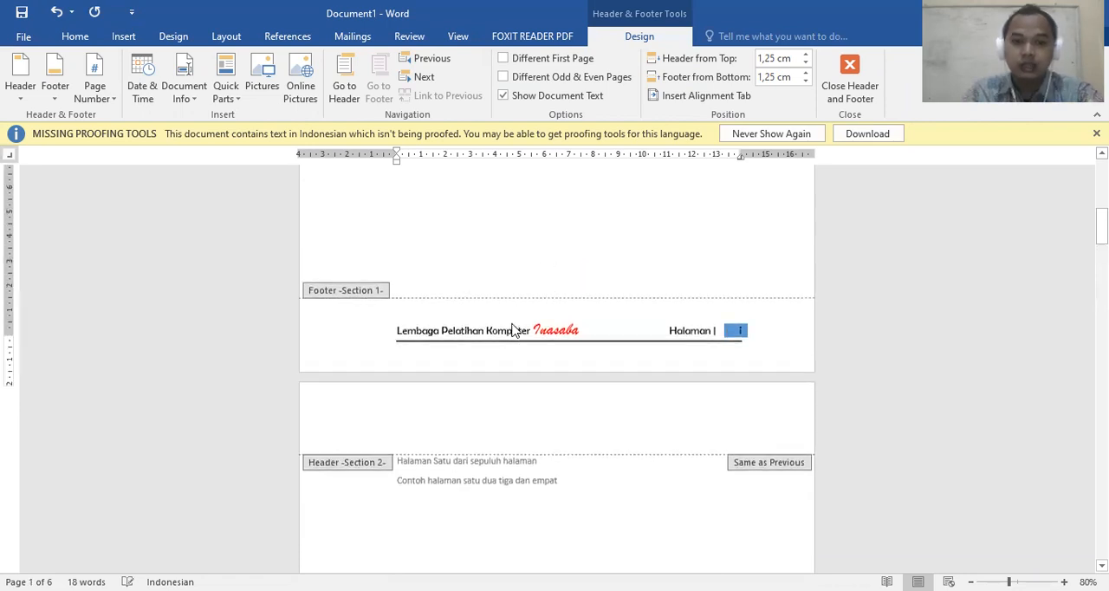
{"action": "scroll", "coordinate": [511, 322], "scroll_direction": "down", "scroll_amount": 2}
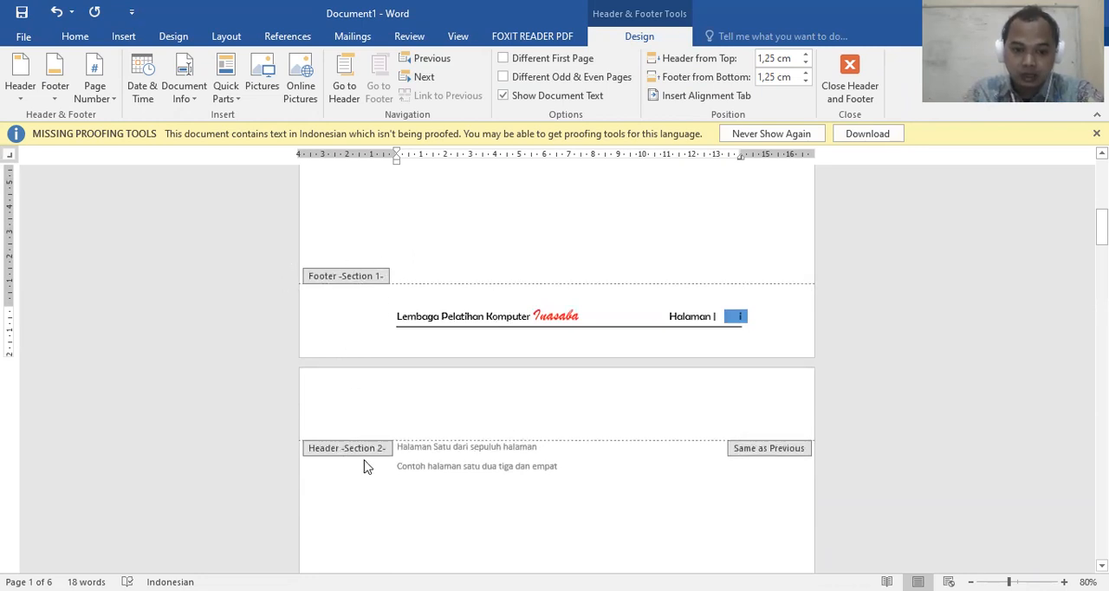
Leave footer editing and try to insert a page break on the blank first page
{"action": "double_click", "coordinate": [479, 207]}
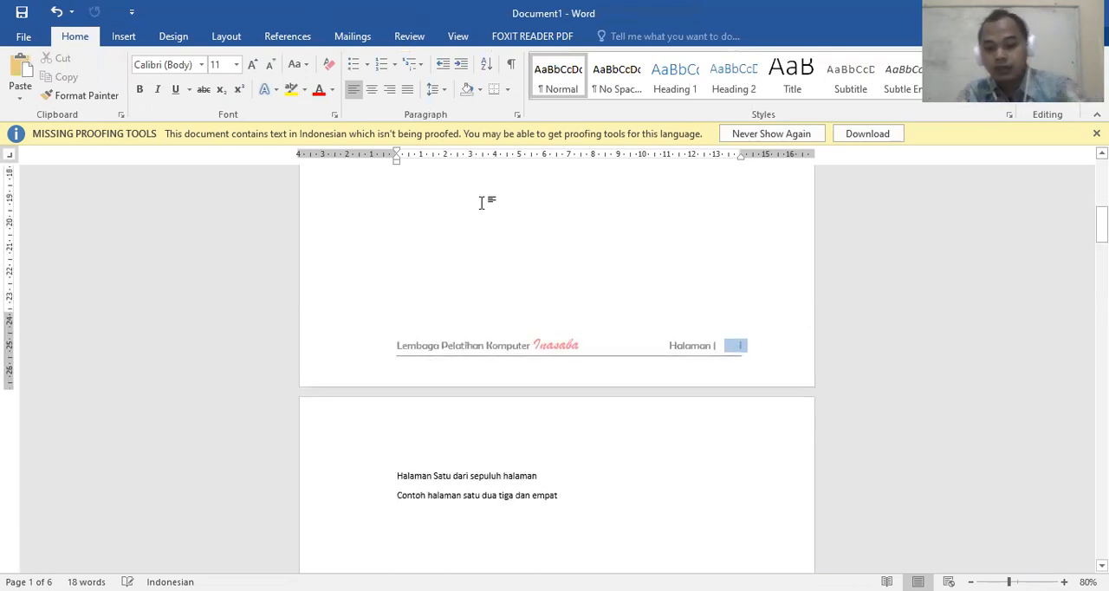
{"action": "left_click", "coordinate": [209, 40]}
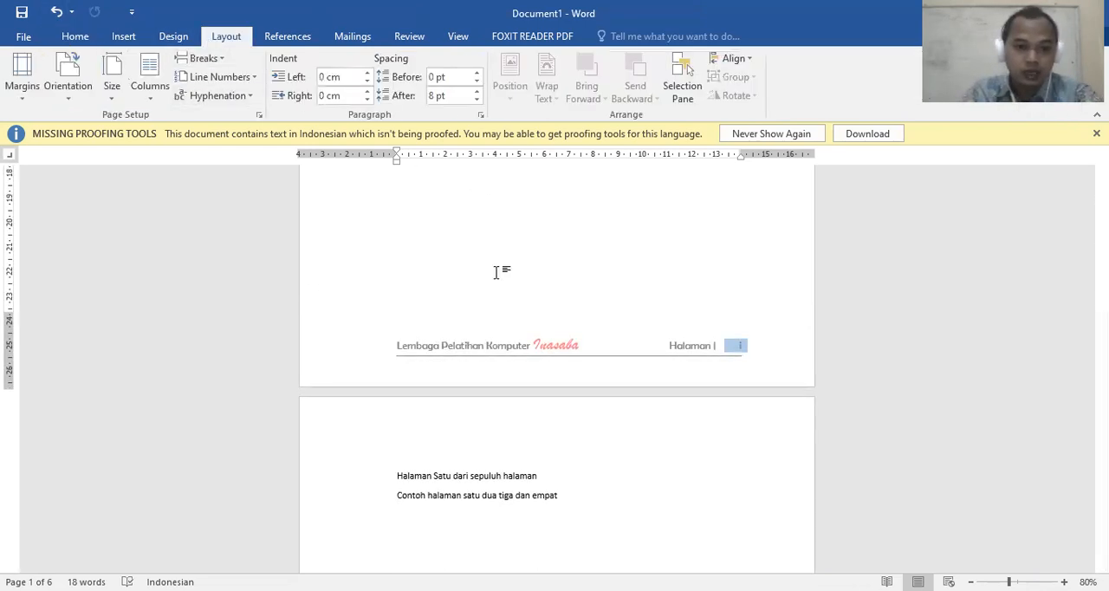
{"action": "scroll", "coordinate": [495, 272], "scroll_direction": "up", "scroll_amount": 5}
{"action": "scroll", "coordinate": [457, 237], "scroll_direction": "down", "scroll_amount": 5}
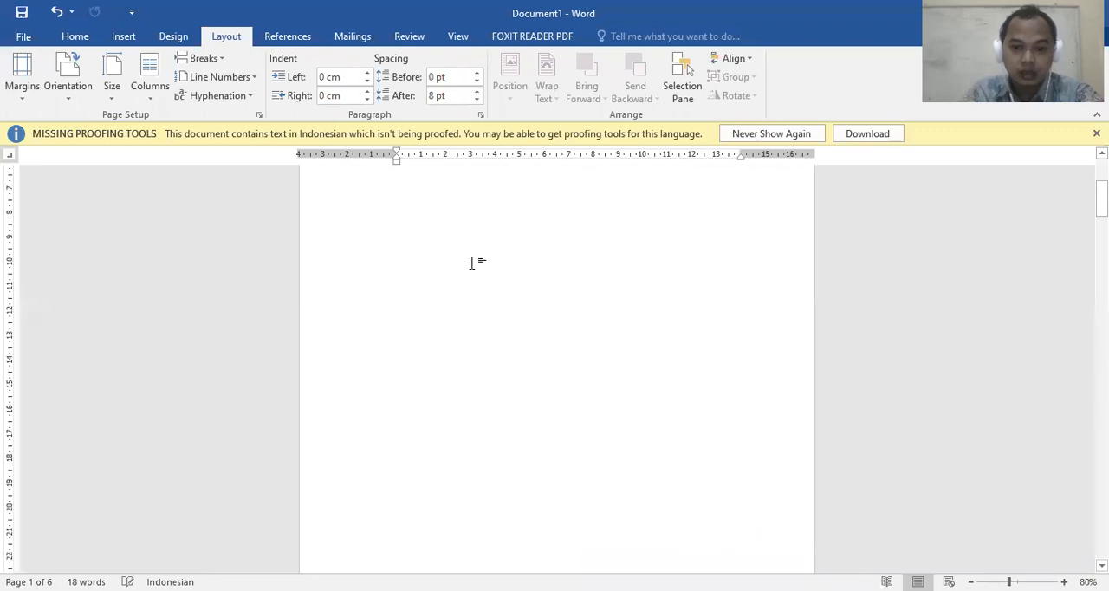
{"action": "left_click", "coordinate": [206, 59]}
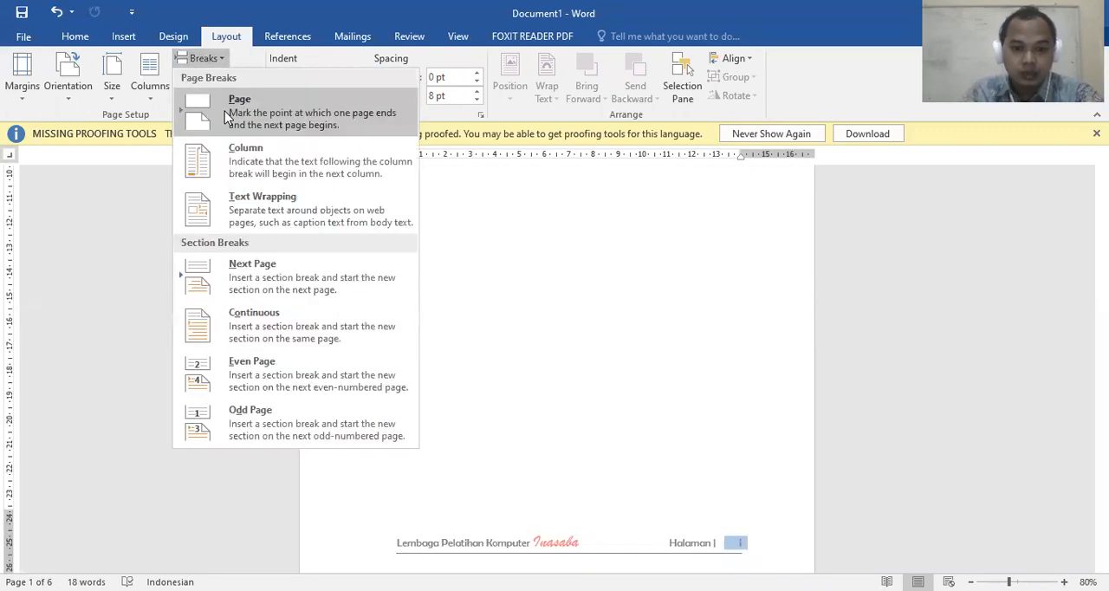
{"action": "left_click", "coordinate": [630, 318]}
{"action": "scroll", "coordinate": [630, 318], "scroll_direction": "down", "scroll_amount": 3}
{"action": "scroll", "coordinate": [630, 317], "scroll_direction": "down", "scroll_amount": 10}
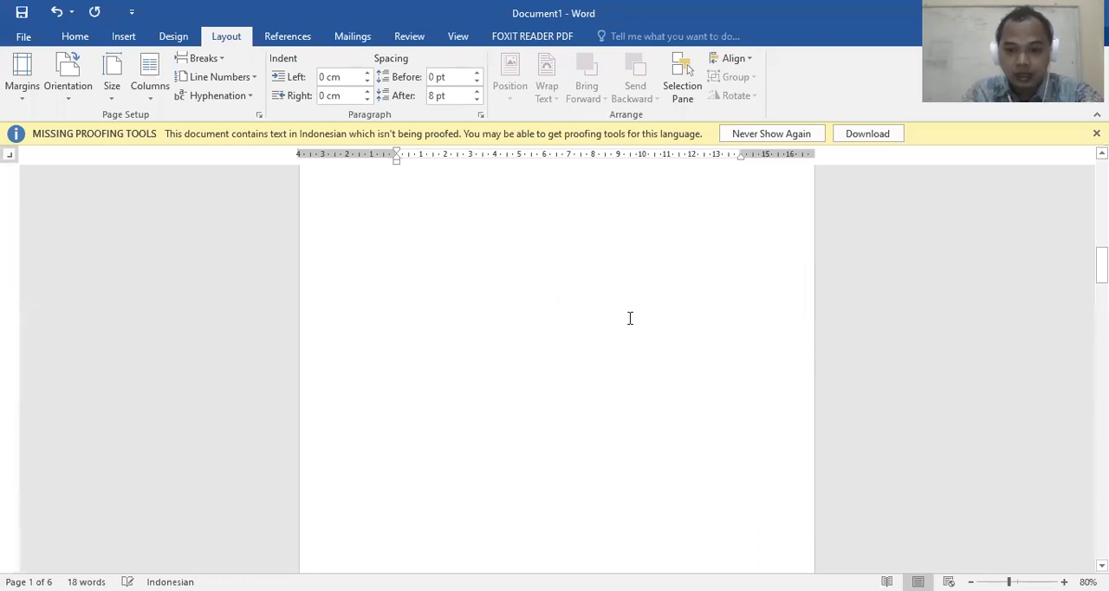
{"action": "scroll", "coordinate": [630, 316], "scroll_direction": "down", "scroll_amount": 4}
{"action": "scroll", "coordinate": [630, 316], "scroll_direction": "up", "scroll_amount": 10}
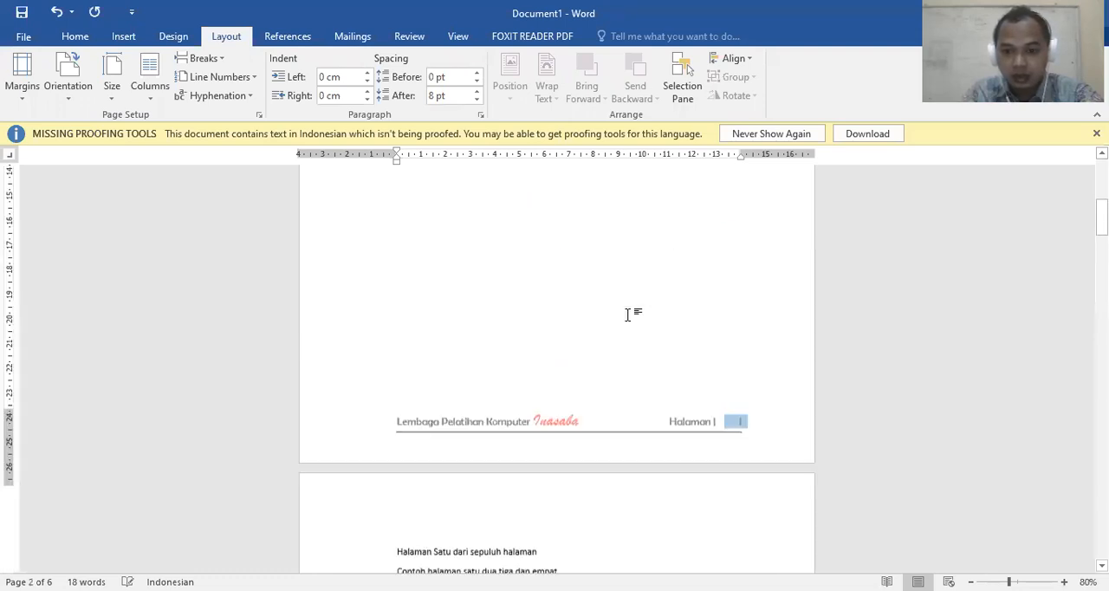
Place the cursor at the start of the blank first page and insert a page break there
{"action": "left_click", "coordinate": [389, 325]}
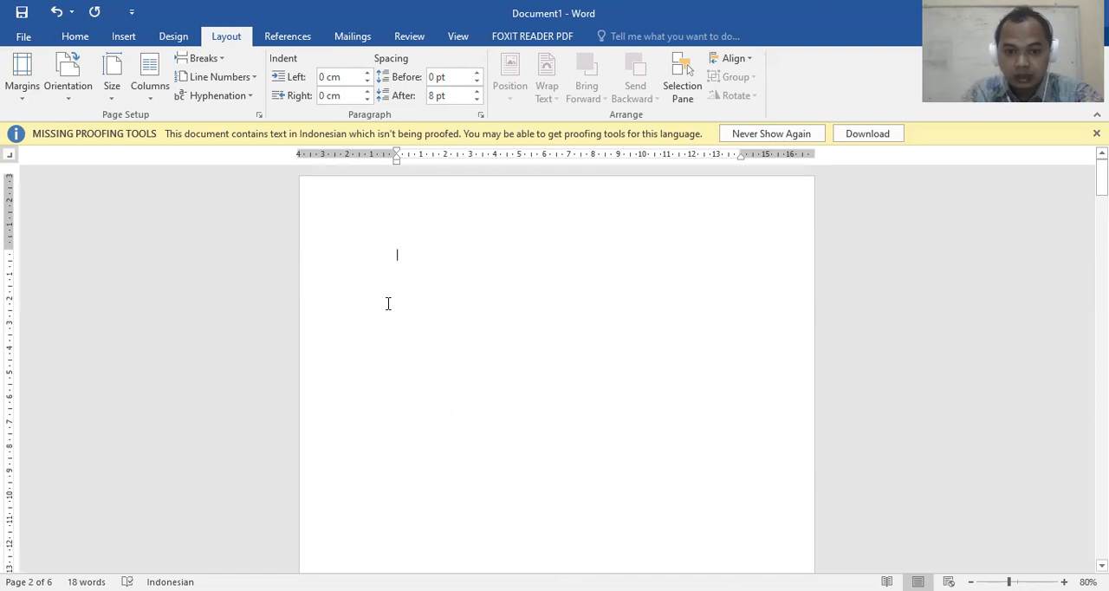
{"action": "left_click", "coordinate": [206, 59]}
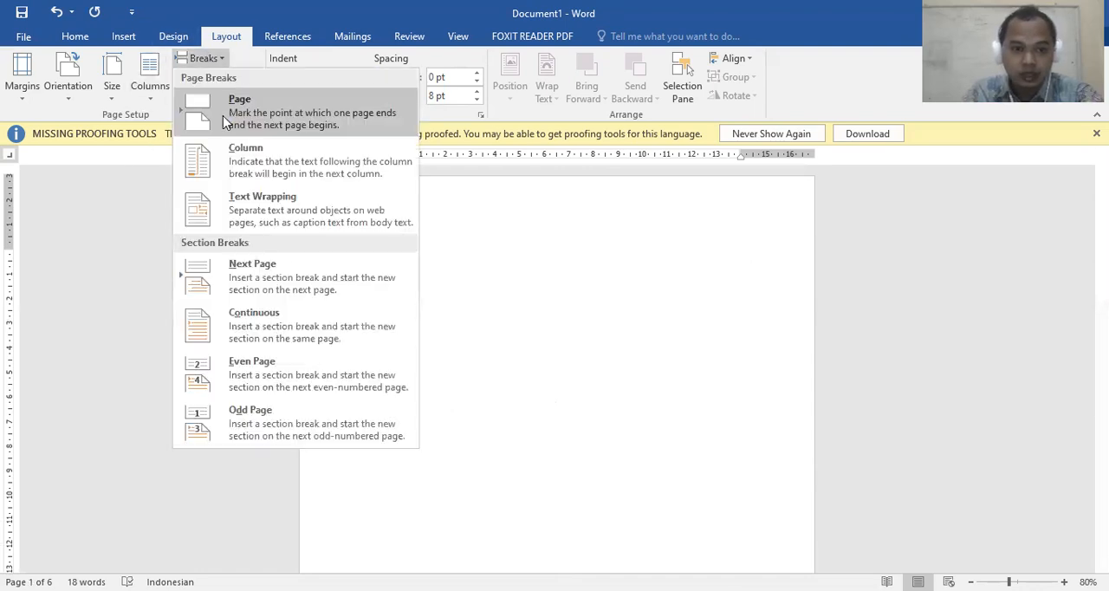
{"action": "left_click", "coordinate": [222, 115]}
Review the page numbers in the footers of the first three pages, across both sections
{"action": "scroll", "coordinate": [661, 312], "scroll_direction": "down", "scroll_amount": 3}
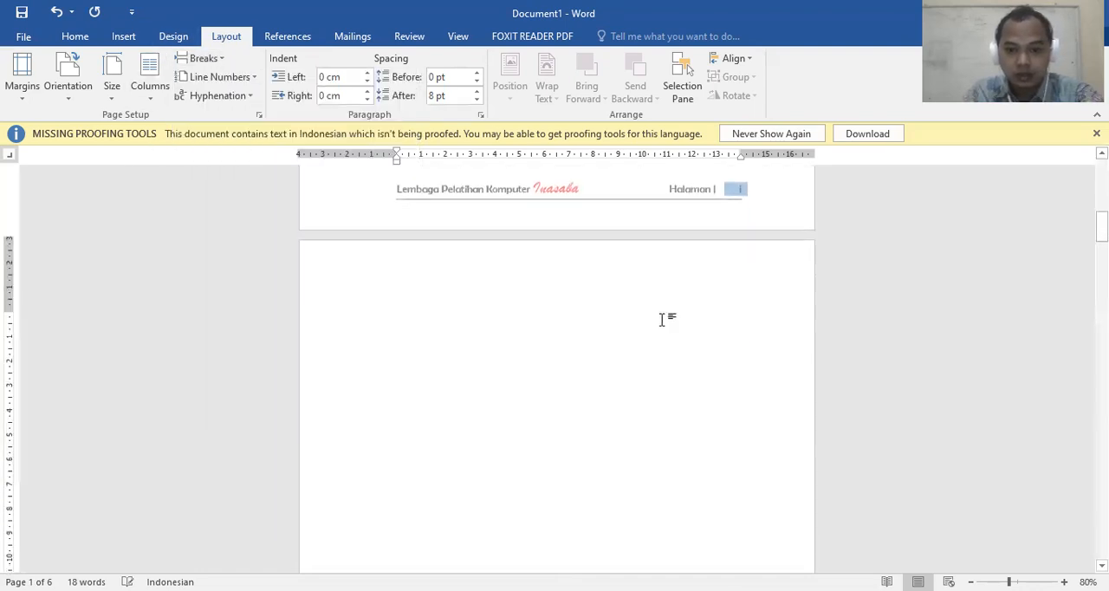
{"action": "scroll", "coordinate": [660, 309], "scroll_direction": "down", "scroll_amount": 3}
{"action": "scroll", "coordinate": [730, 392], "scroll_direction": "down", "scroll_amount": 3}
{"action": "scroll", "coordinate": [744, 305], "scroll_direction": "up", "scroll_amount": 2}
{"action": "scroll", "coordinate": [722, 259], "scroll_direction": "down", "scroll_amount": 20}
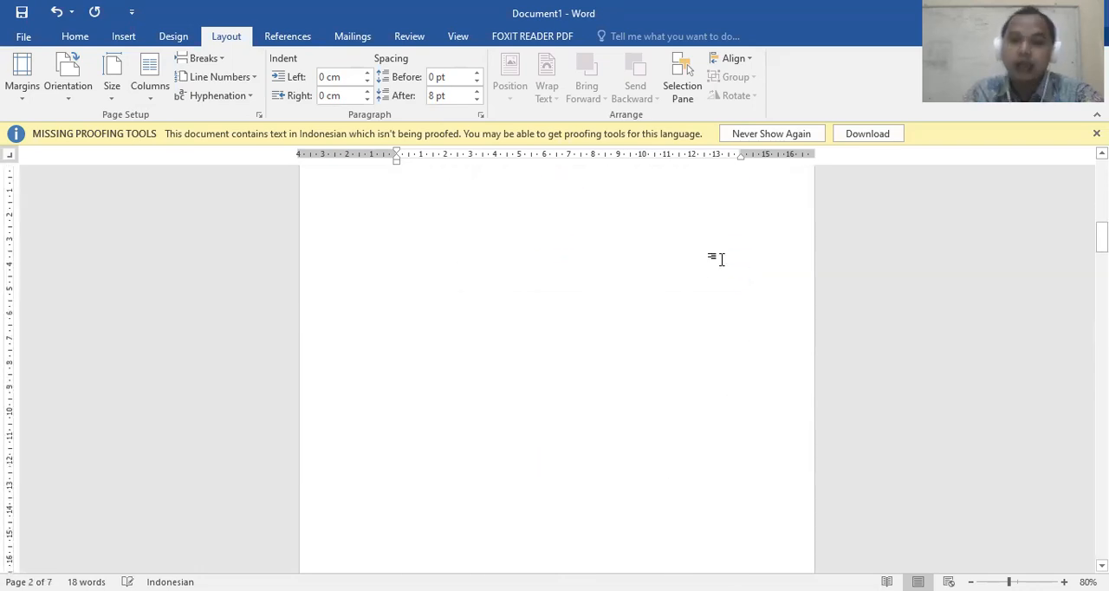
{"action": "scroll", "coordinate": [719, 254], "scroll_direction": "down", "scroll_amount": 8}
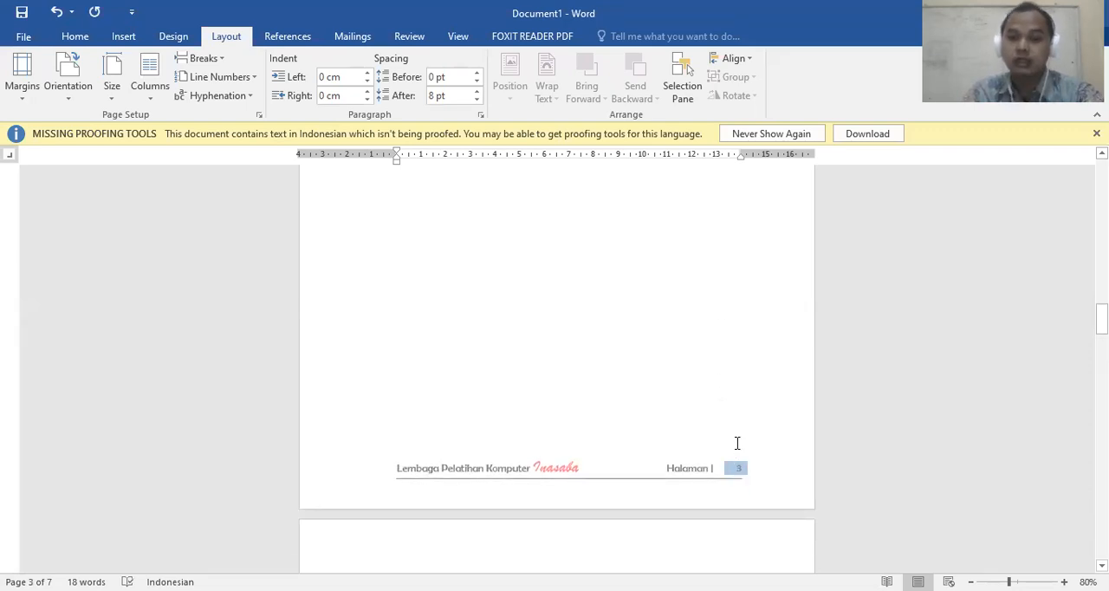
{"action": "scroll", "coordinate": [719, 428], "scroll_direction": "up", "scroll_amount": 10}
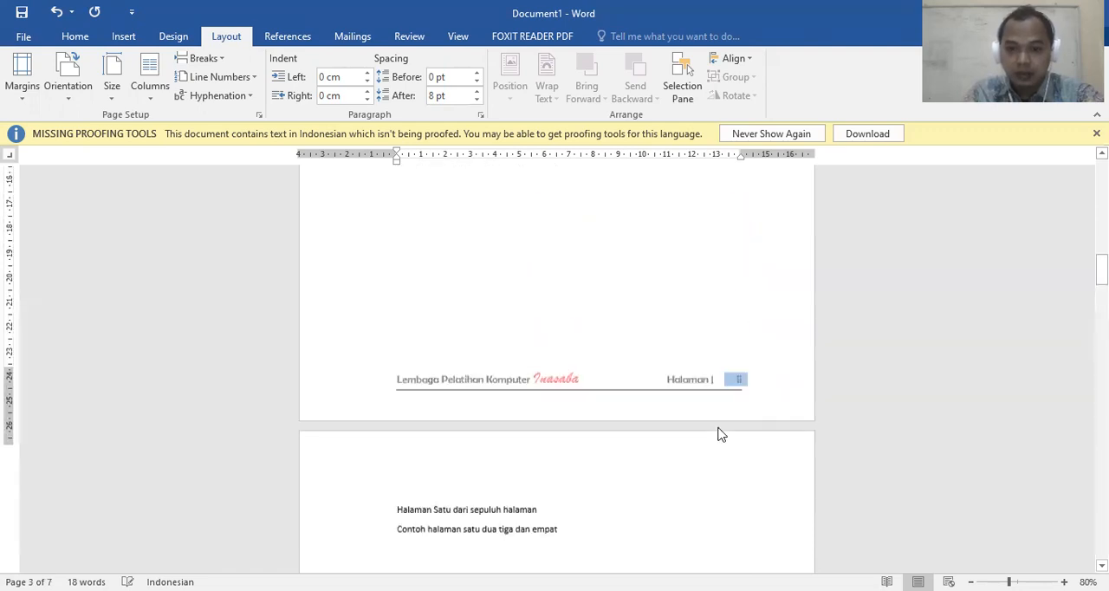
{"action": "scroll", "coordinate": [719, 428], "scroll_direction": "up", "scroll_amount": 3}
{"action": "scroll", "coordinate": [710, 421], "scroll_direction": "up", "scroll_amount": 10}
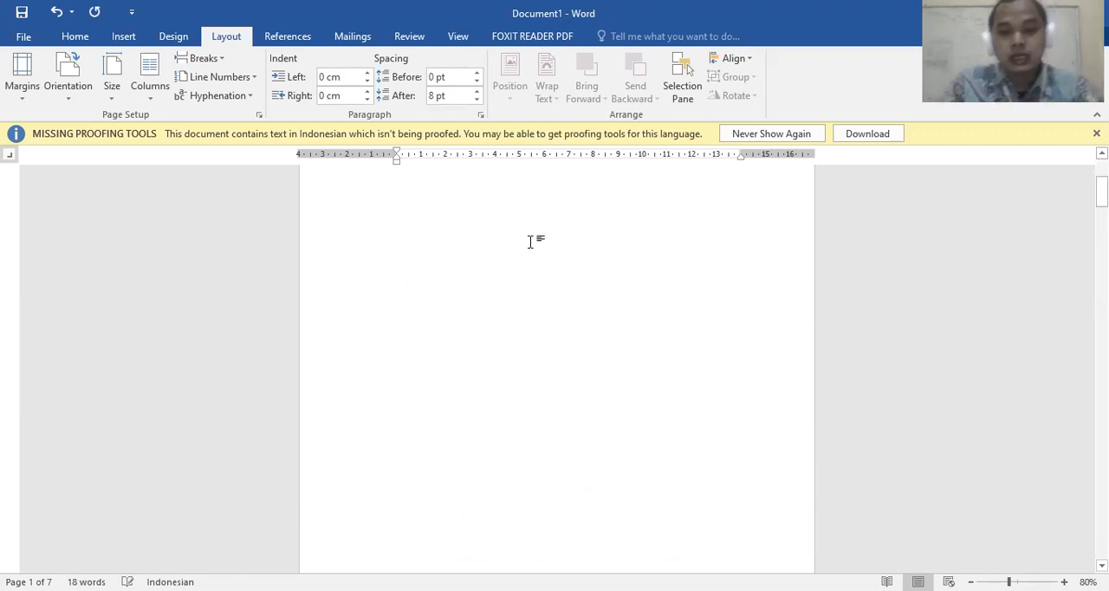
{"action": "scroll", "coordinate": [569, 247], "scroll_direction": "down", "scroll_amount": 5}
{"action": "scroll", "coordinate": [582, 248], "scroll_direction": "down", "scroll_amount": 20}
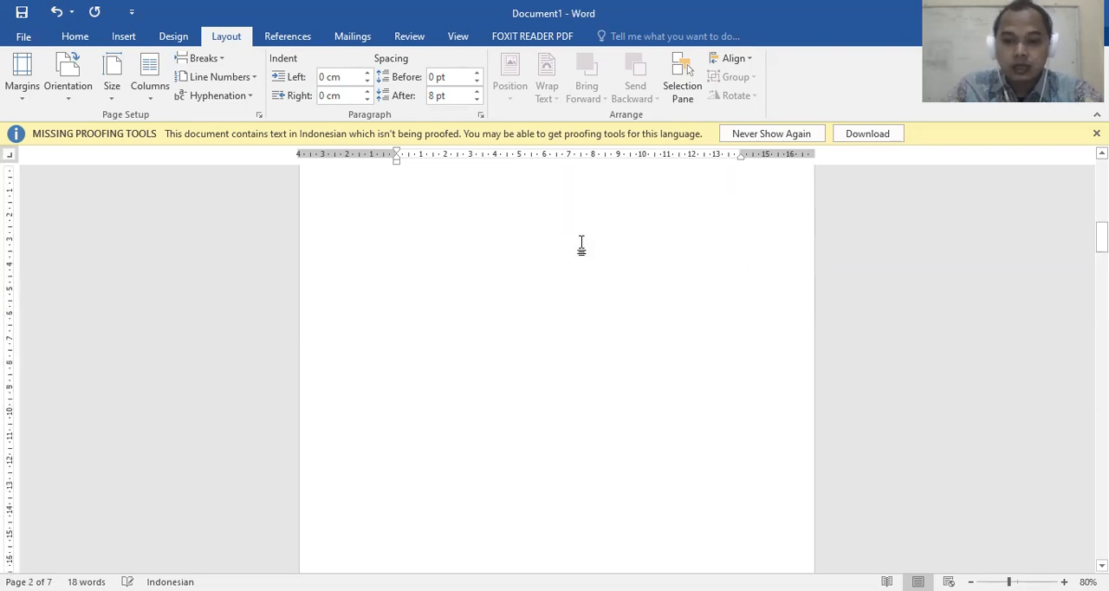
Open the Section 2 footer on the third page, select its page number and turn off the link to the previous section
{"action": "scroll", "coordinate": [582, 251], "scroll_direction": "down", "scroll_amount": 8}
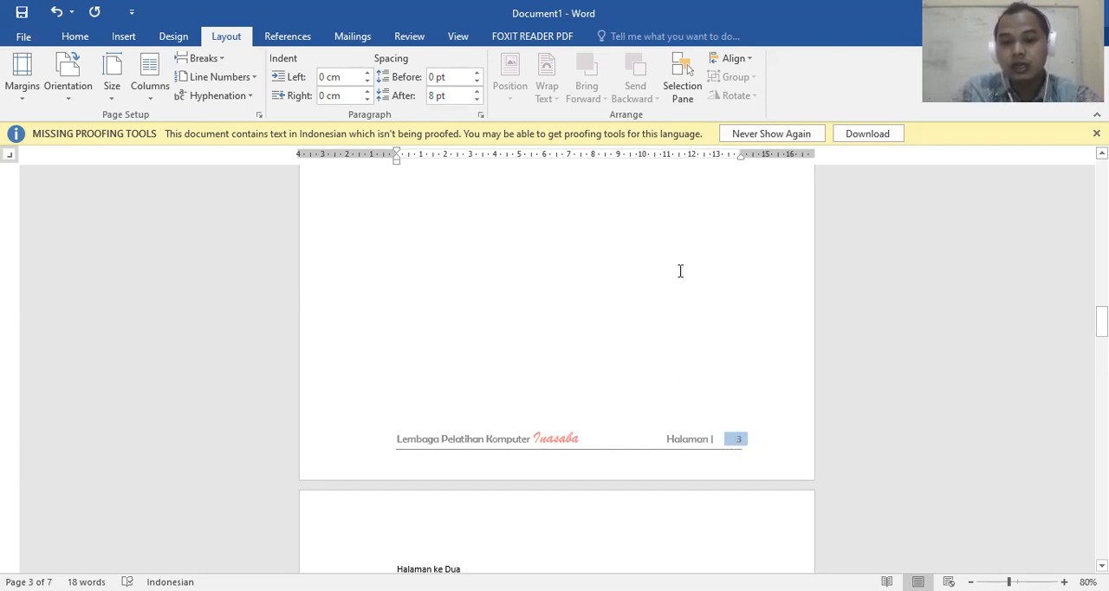
{"action": "scroll", "coordinate": [680, 272], "scroll_direction": "up", "scroll_amount": 15}
{"action": "scroll", "coordinate": [705, 274], "scroll_direction": "up", "scroll_amount": 20}
{"action": "scroll", "coordinate": [694, 293], "scroll_direction": "down", "scroll_amount": 10}
{"action": "scroll", "coordinate": [674, 264], "scroll_direction": "down", "scroll_amount": 15}
{"action": "double_click", "coordinate": [727, 360]}
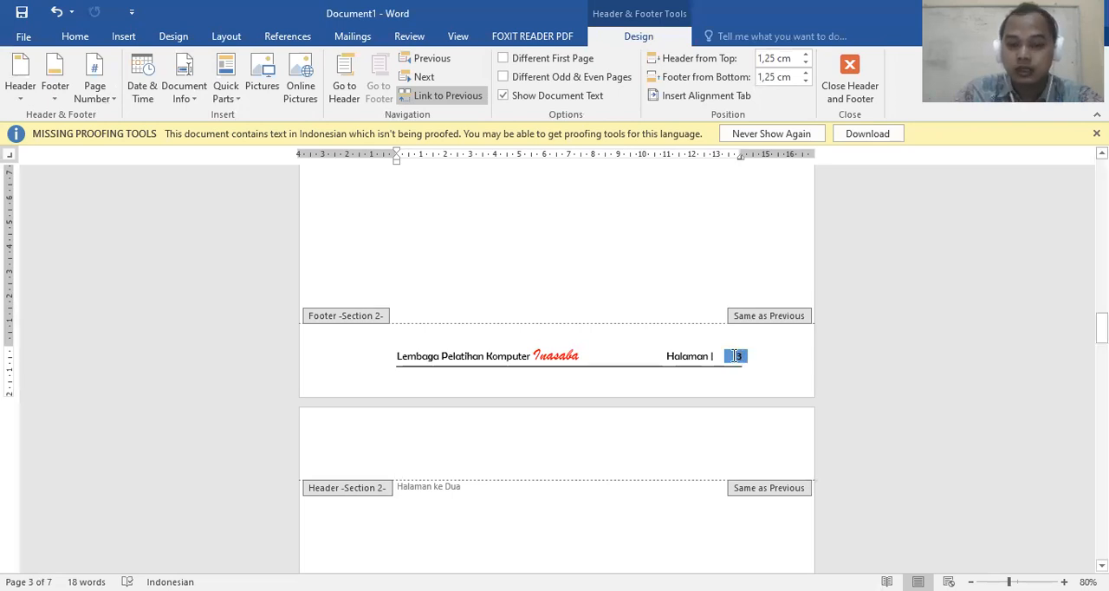
{"action": "double_click", "coordinate": [738, 356]}
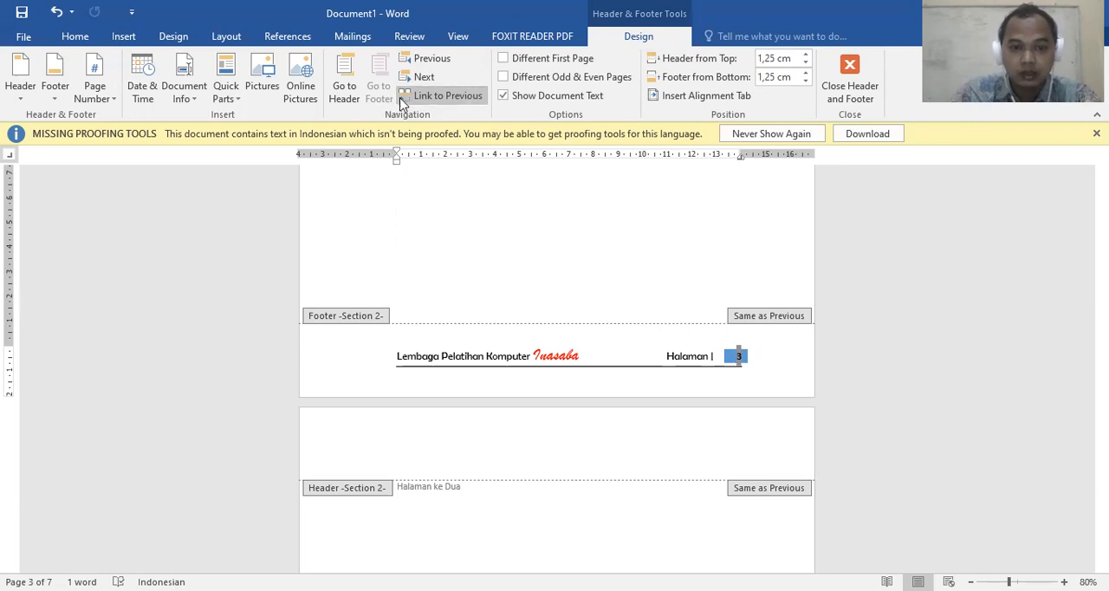
{"action": "left_click", "coordinate": [444, 97]}
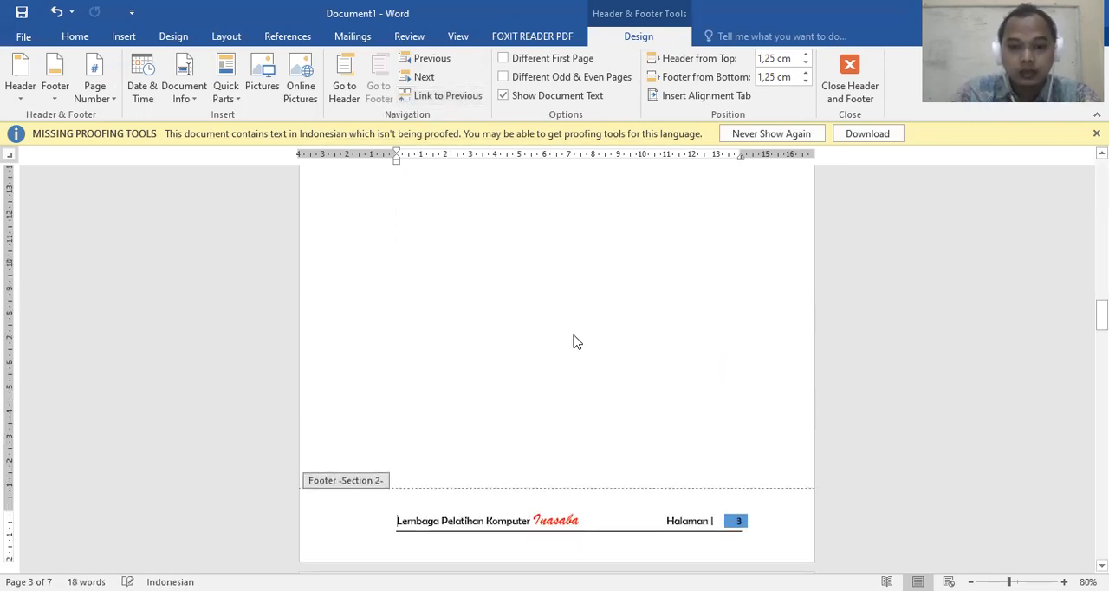
Leave footer editing and insert another page break on the blank second page in Section 1
{"action": "scroll", "coordinate": [578, 344], "scroll_direction": "up", "scroll_amount": 6}
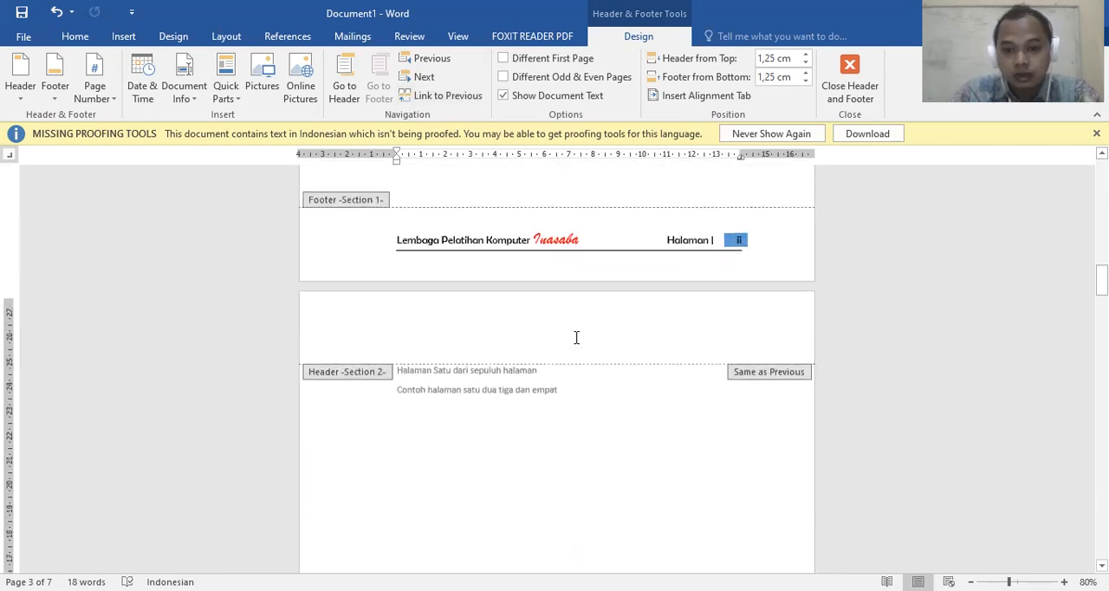
{"action": "scroll", "coordinate": [722, 236], "scroll_direction": "down", "scroll_amount": 6}
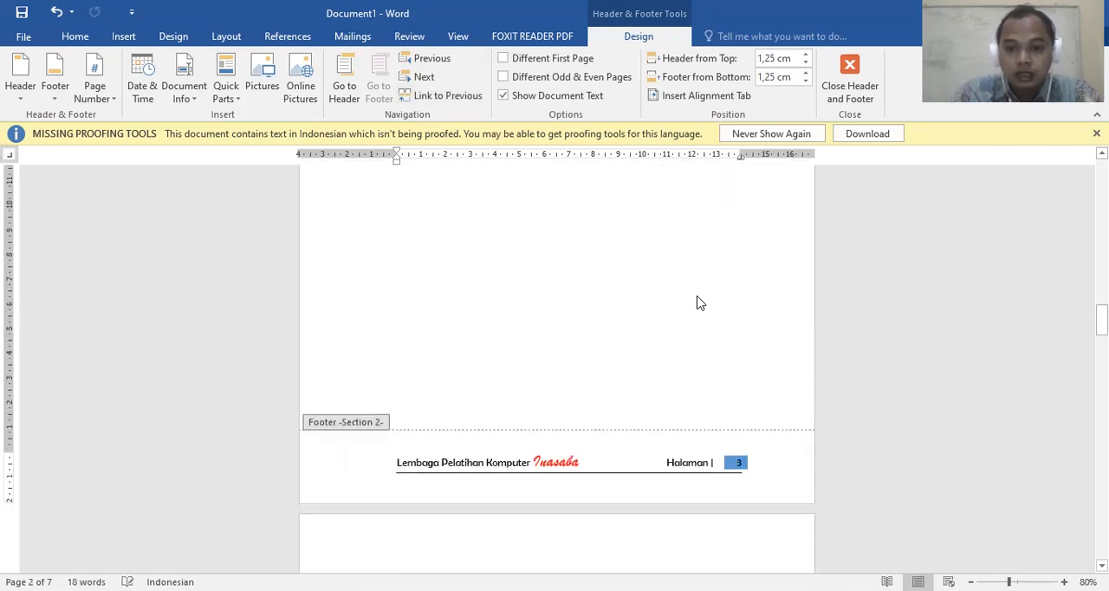
{"action": "scroll", "coordinate": [712, 382], "scroll_direction": "up", "scroll_amount": 6}
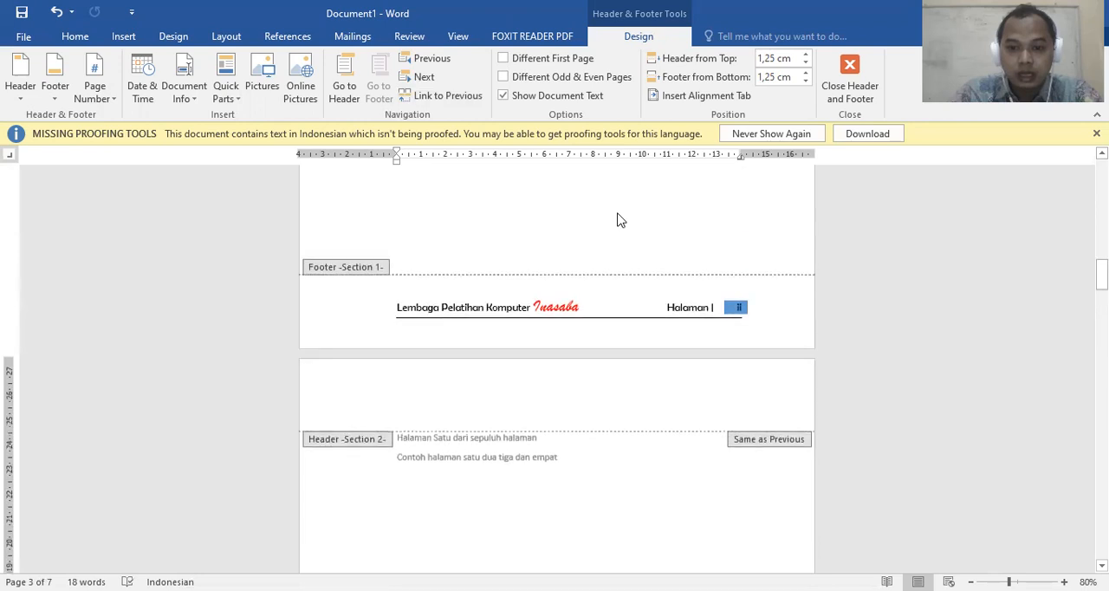
{"action": "double_click", "coordinate": [614, 218]}
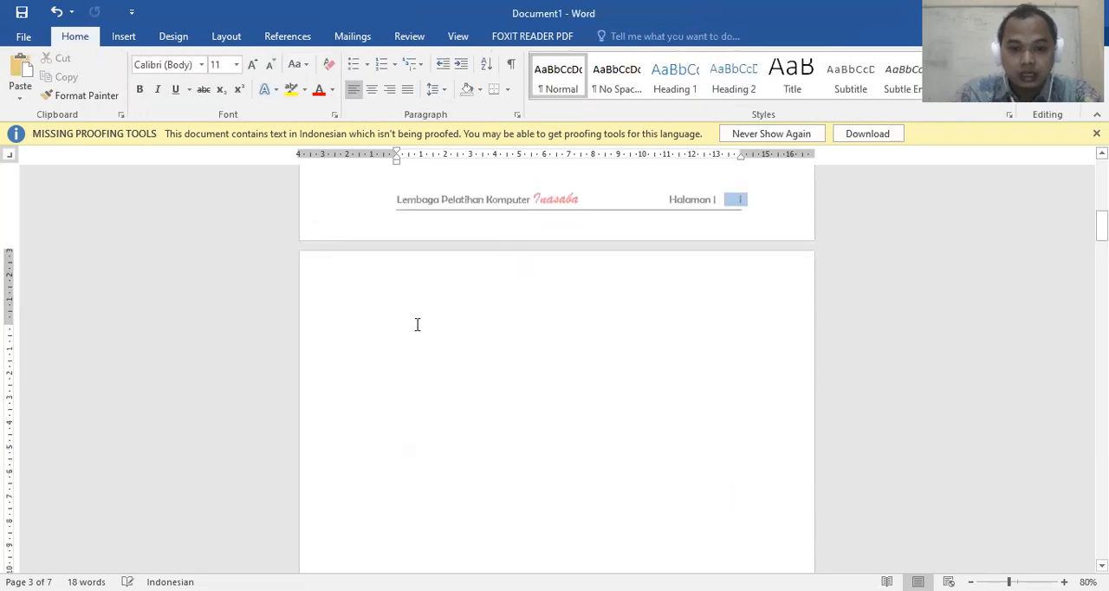
{"action": "key", "text": "ctrl+Return"}
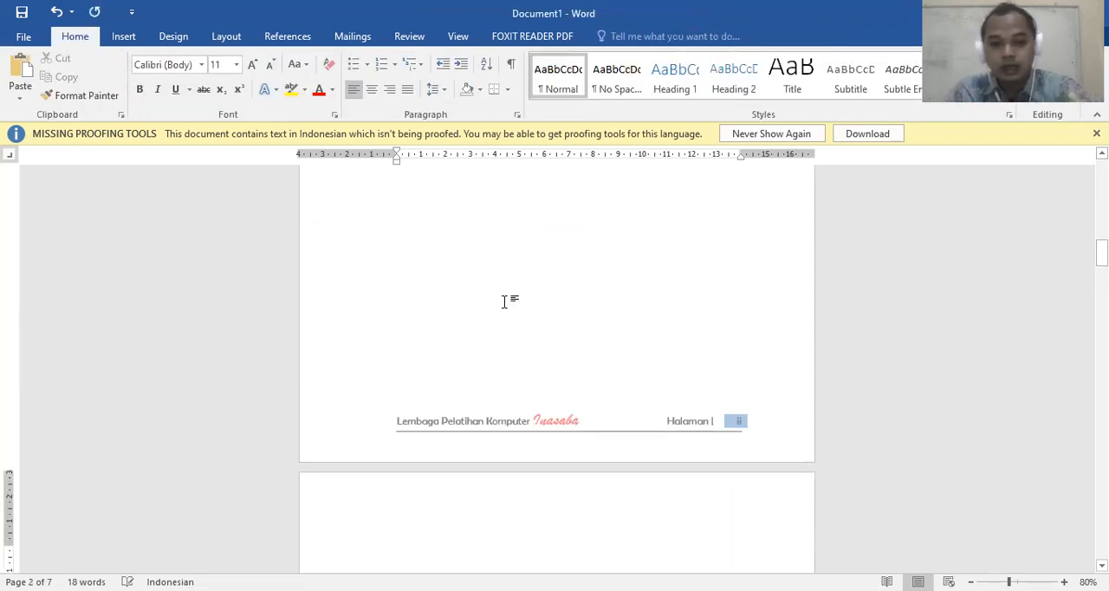
Check the footer page numbers on the pages around the boundary between Section 1 and Section 2
{"action": "scroll", "coordinate": [507, 295], "scroll_direction": "down", "scroll_amount": 10}
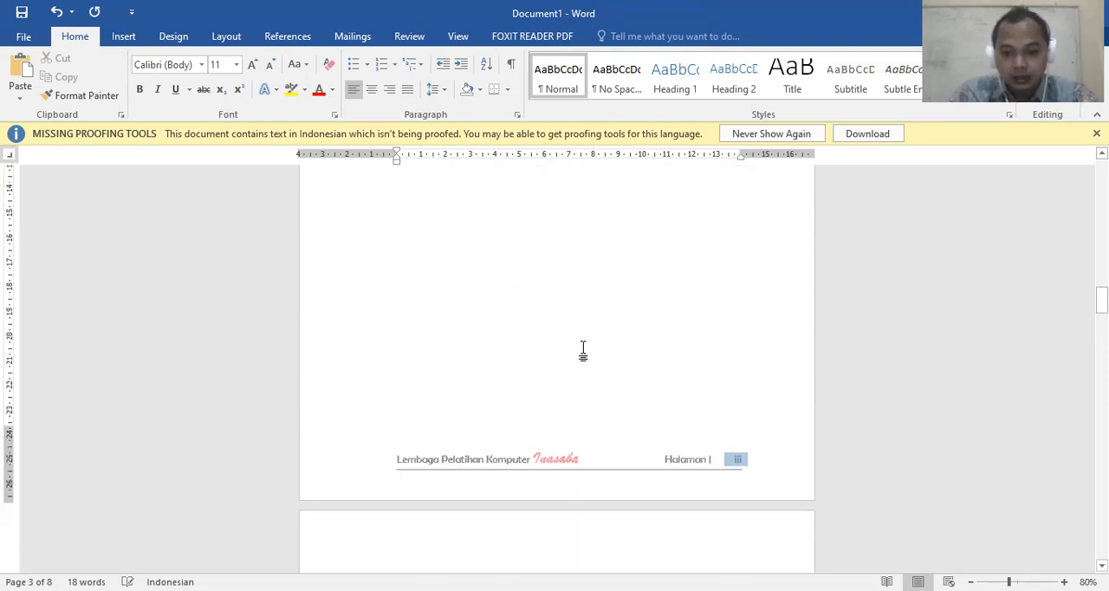
{"action": "scroll", "coordinate": [664, 370], "scroll_direction": "down", "scroll_amount": 10}
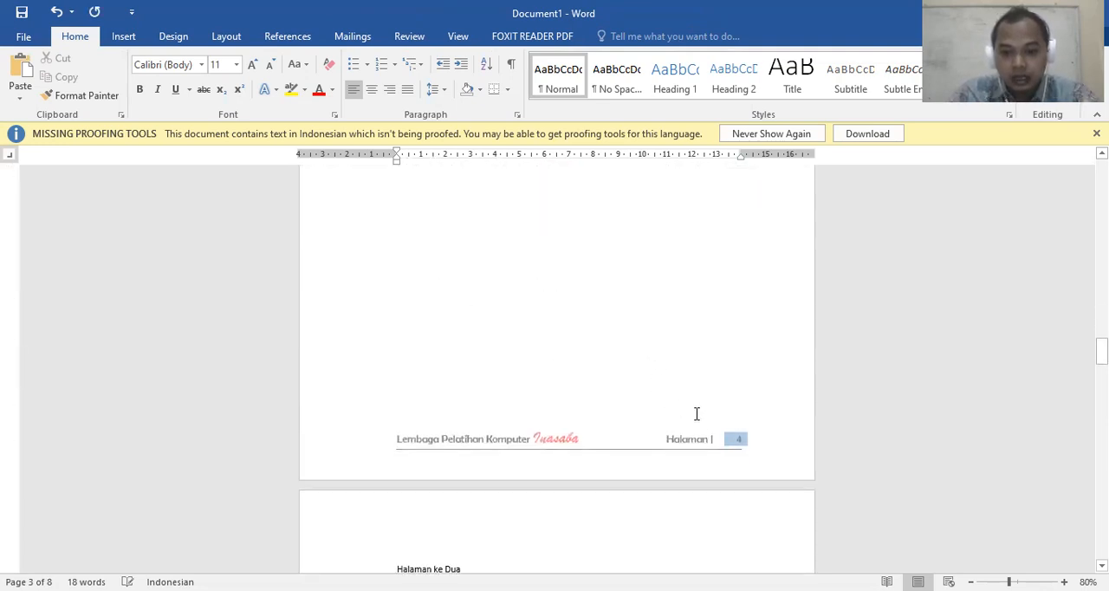
{"action": "scroll", "coordinate": [737, 442], "scroll_direction": "down", "scroll_amount": 3}
{"action": "scroll", "coordinate": [693, 398], "scroll_direction": "up", "scroll_amount": 12}
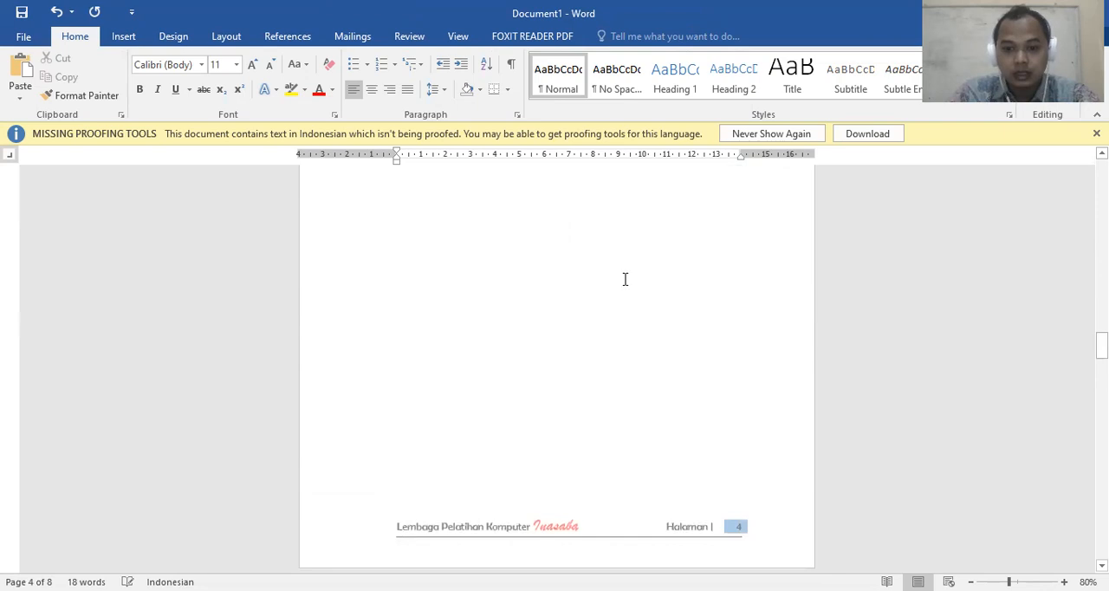
{"action": "scroll", "coordinate": [622, 278], "scroll_direction": "up", "scroll_amount": 4}
{"action": "scroll", "coordinate": [622, 278], "scroll_direction": "down", "scroll_amount": 2}
{"action": "scroll", "coordinate": [622, 280], "scroll_direction": "up", "scroll_amount": 5}
{"action": "scroll", "coordinate": [632, 346], "scroll_direction": "down", "scroll_amount": 3}
Select the page number in the Section 2 footer and set that section's page numbering to start at 1
{"action": "double_click", "coordinate": [653, 373]}
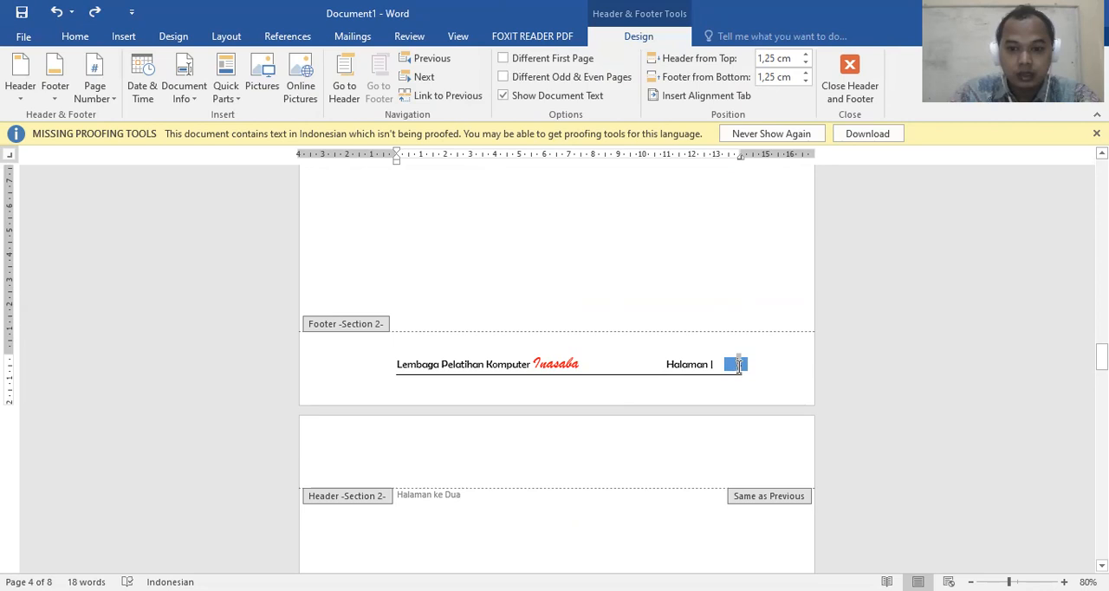
{"action": "left_click", "coordinate": [104, 98]}
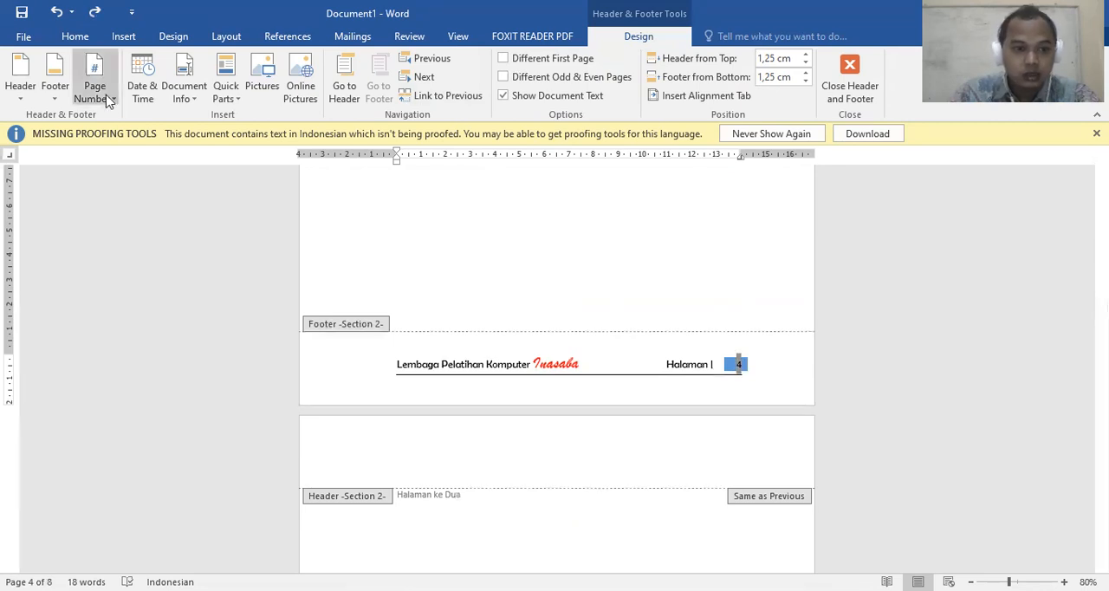
{"action": "left_click", "coordinate": [148, 196]}
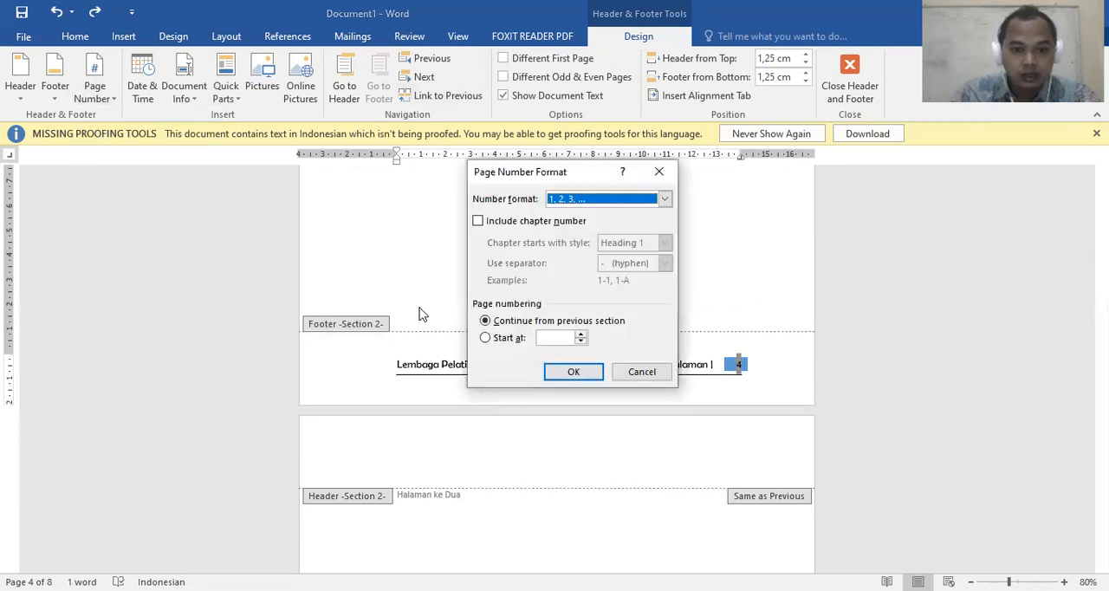
{"action": "left_click", "coordinate": [502, 339]}
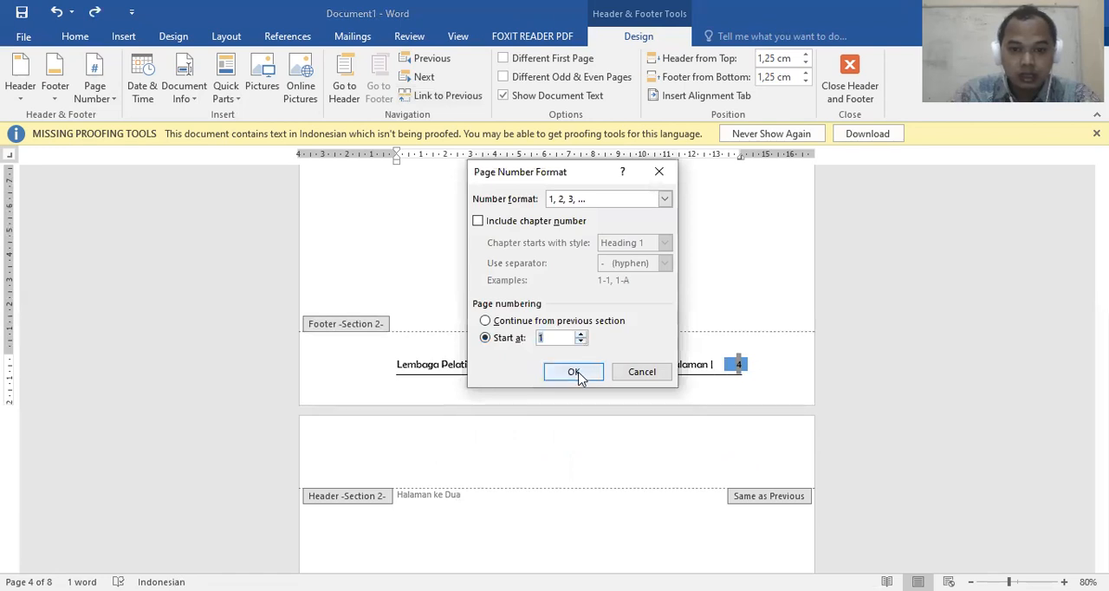
{"action": "left_click", "coordinate": [574, 370]}
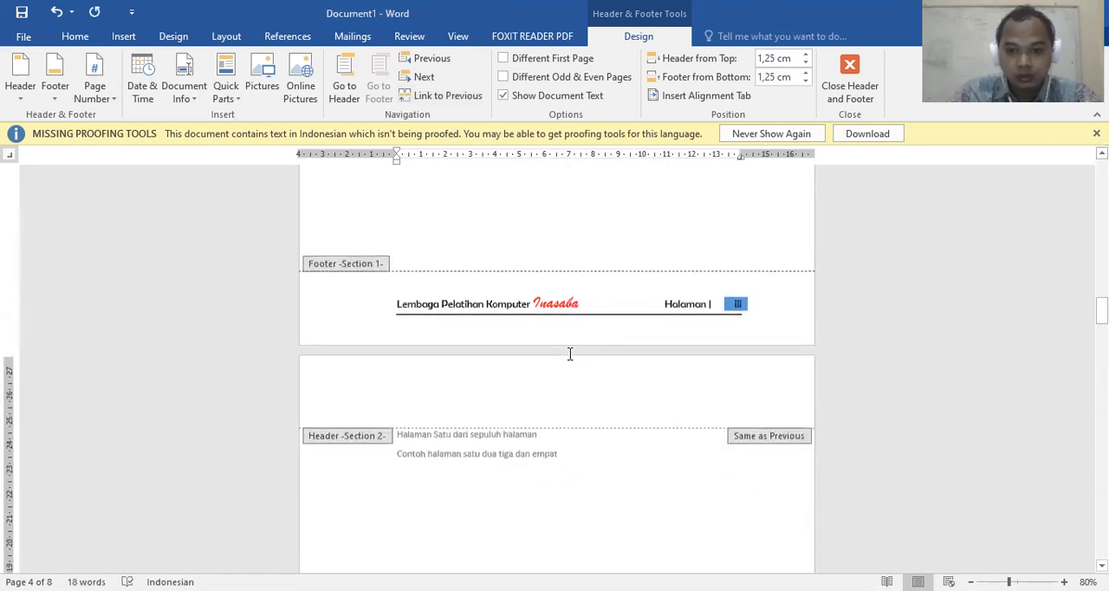
Leave footer editing, dismiss the Page Setup dialog and insert another page break on the blank third page in Section 1
{"action": "double_click", "coordinate": [554, 253]}
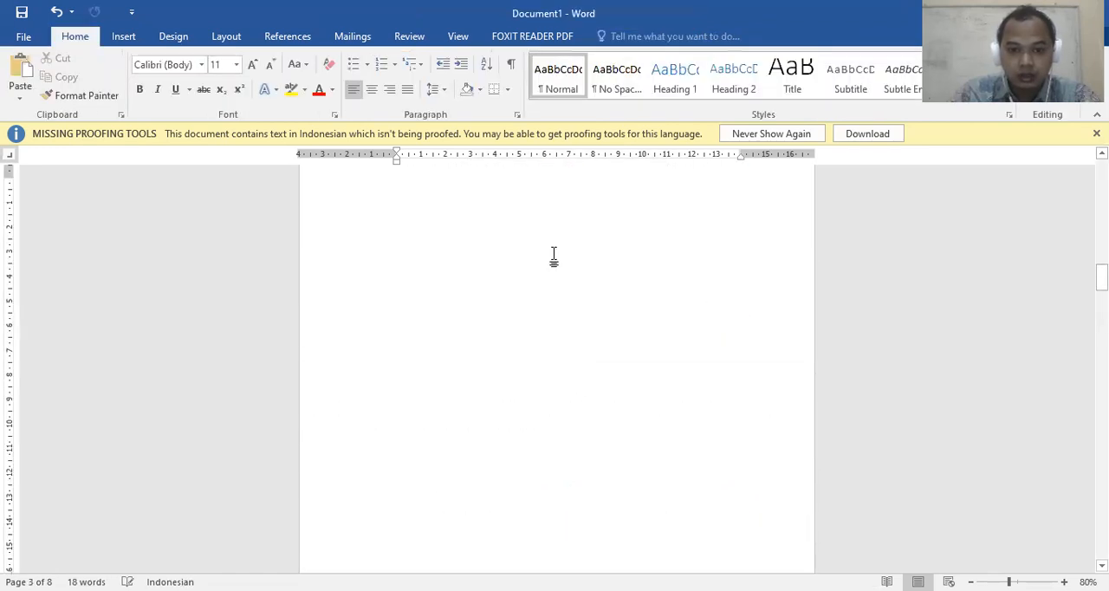
{"action": "left_click", "coordinate": [699, 509]}
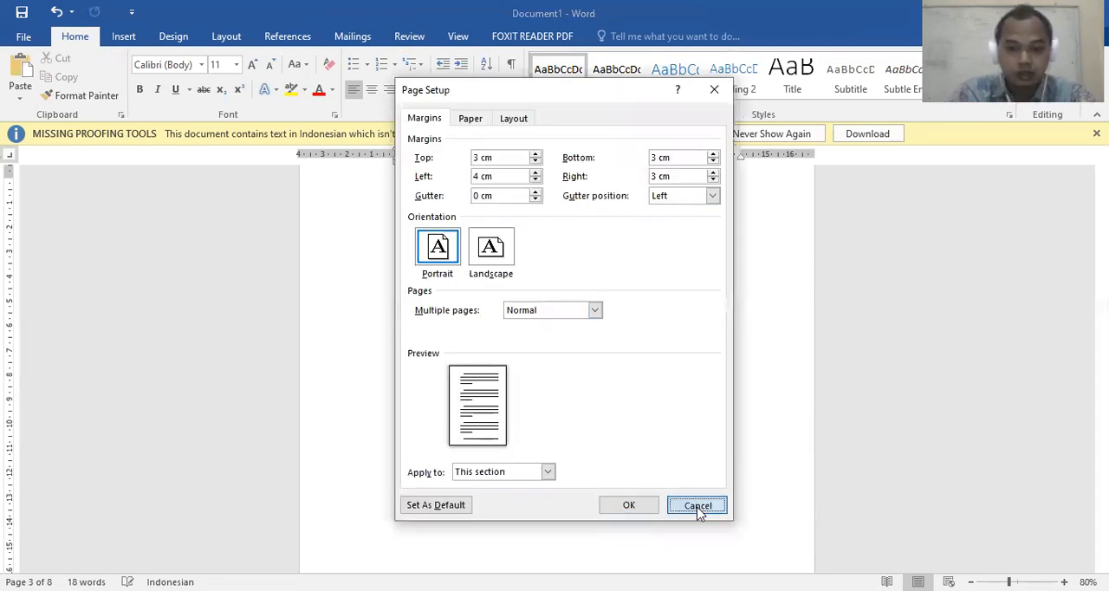
{"action": "scroll", "coordinate": [552, 360], "scroll_direction": "down", "scroll_amount": 6}
{"action": "scroll", "coordinate": [544, 340], "scroll_direction": "up", "scroll_amount": 2}
{"action": "scroll", "coordinate": [546, 333], "scroll_direction": "down", "scroll_amount": 6}
{"action": "scroll", "coordinate": [548, 327], "scroll_direction": "up", "scroll_amount": 3}
{"action": "scroll", "coordinate": [569, 315], "scroll_direction": "down", "scroll_amount": 4}
Review the footer page numbers through the last page, and again from the first page into Section 2
{"action": "scroll", "coordinate": [571, 315], "scroll_direction": "down", "scroll_amount": 6}
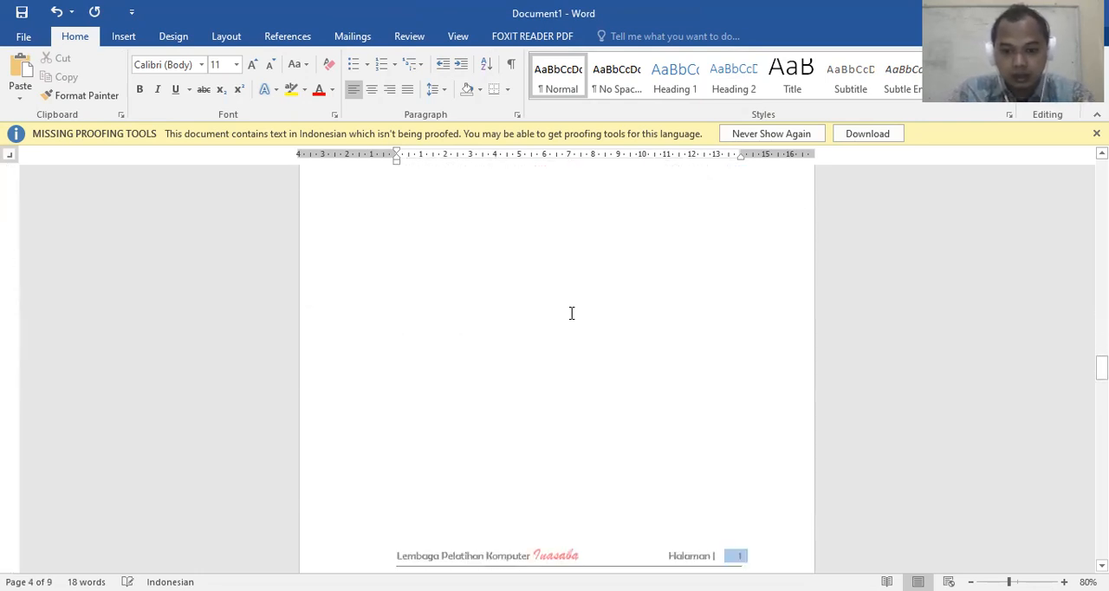
{"action": "scroll", "coordinate": [656, 417], "scroll_direction": "down", "scroll_amount": 7}
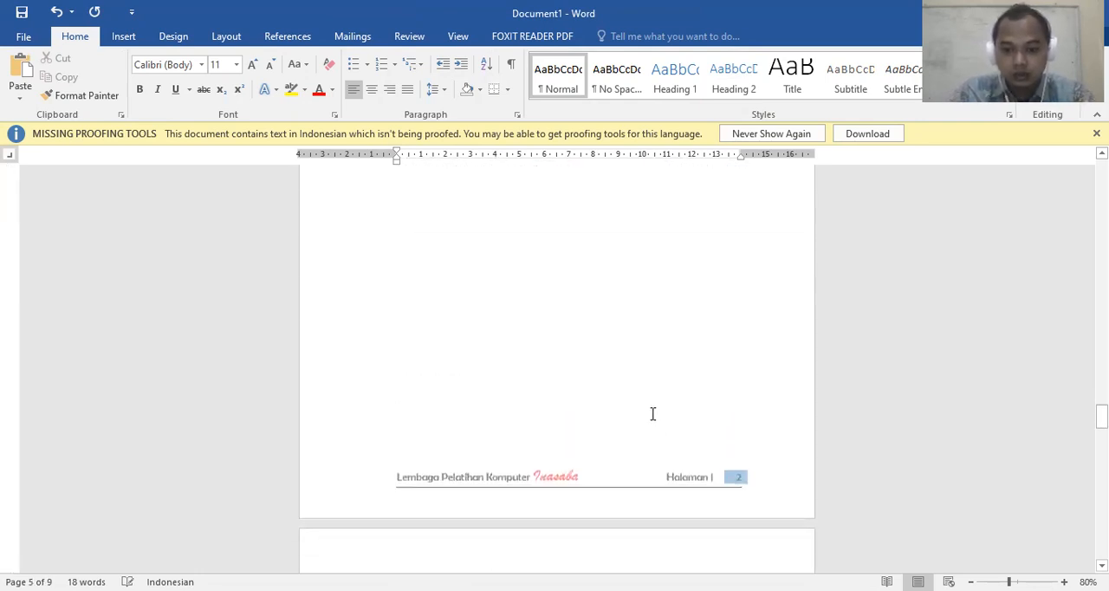
{"action": "scroll", "coordinate": [641, 386], "scroll_direction": "down", "scroll_amount": 10}
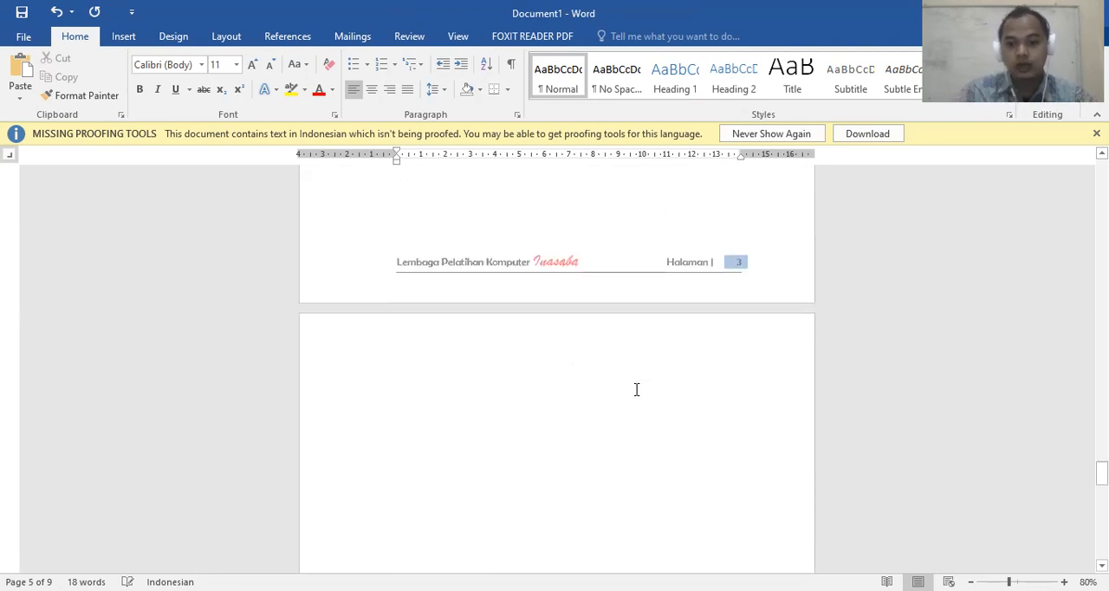
{"action": "scroll", "coordinate": [633, 389], "scroll_direction": "down", "scroll_amount": 10}
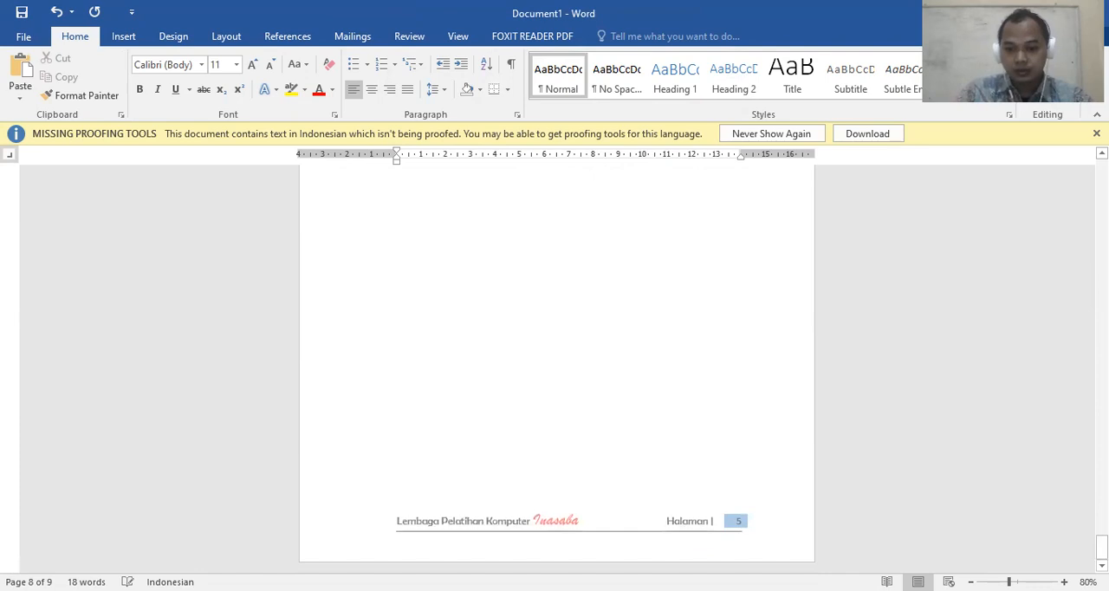
{"action": "left_click_drag", "start_coordinate": [1101, 546], "coordinate": [1101, 164]}
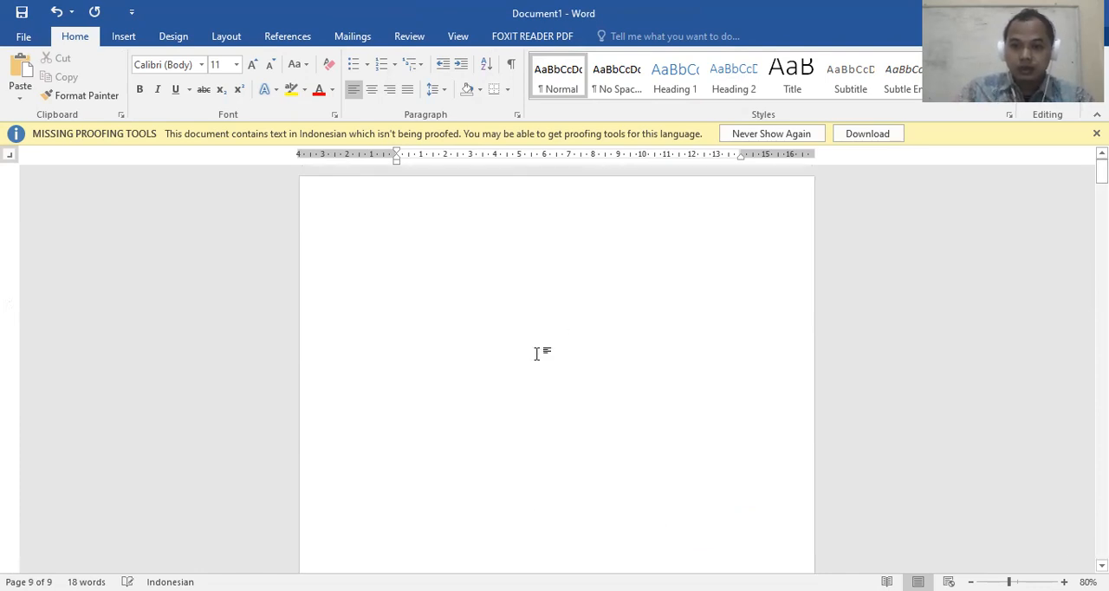
{"action": "scroll", "coordinate": [537, 353], "scroll_direction": "down", "scroll_amount": 10}
{"action": "scroll", "coordinate": [537, 349], "scroll_direction": "down", "scroll_amount": 1}
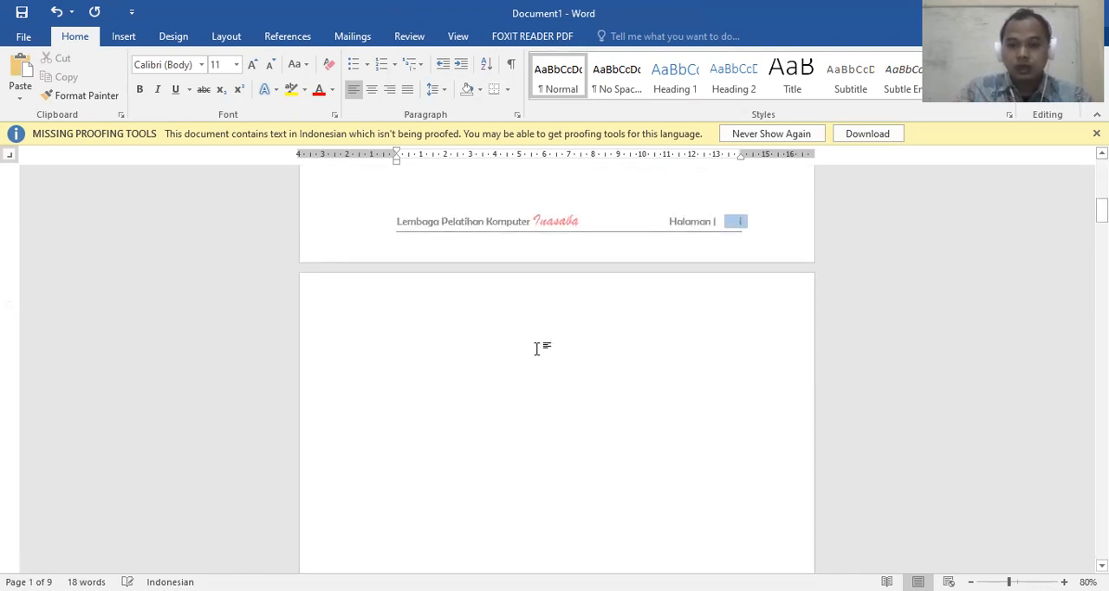
{"action": "scroll", "coordinate": [537, 348], "scroll_direction": "up", "scroll_amount": 8}
{"action": "scroll", "coordinate": [537, 348], "scroll_direction": "down", "scroll_amount": 9}
{"action": "scroll", "coordinate": [537, 348], "scroll_direction": "up", "scroll_amount": 8}
{"action": "scroll", "coordinate": [537, 349], "scroll_direction": "down", "scroll_amount": 20}
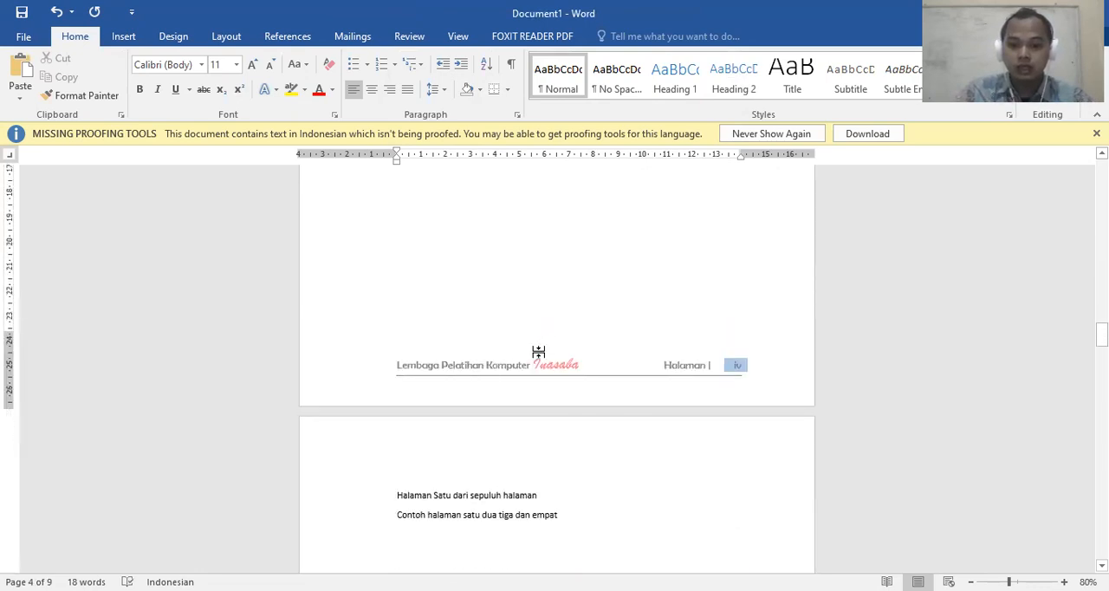
{"action": "scroll", "coordinate": [538, 351], "scroll_direction": "down", "scroll_amount": 19}
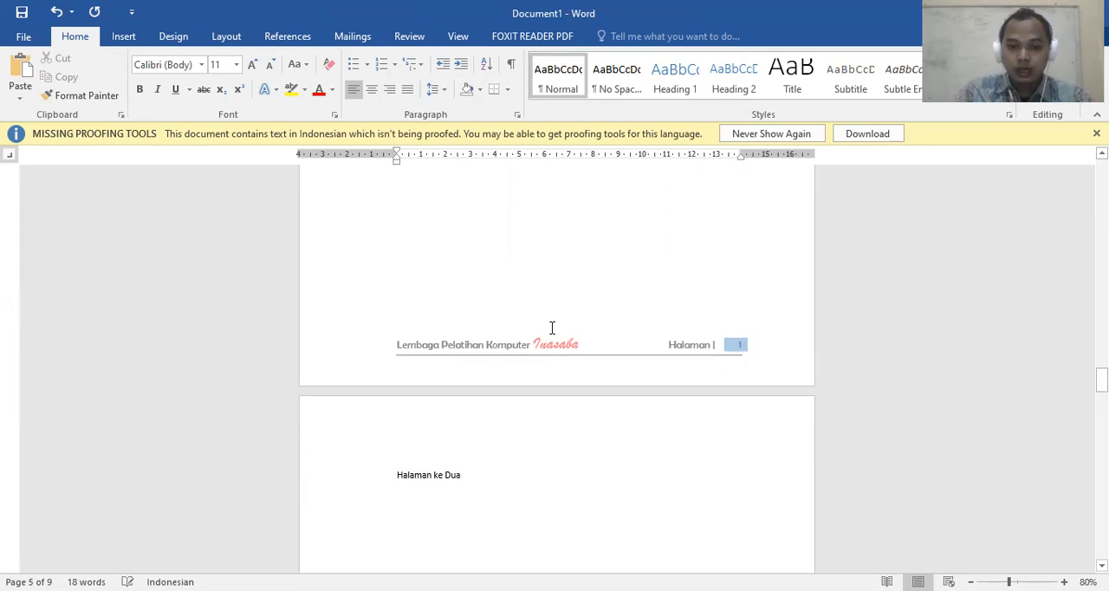
Open the first Section 2 footer and view the page number options without changing the format
{"action": "double_click", "coordinate": [551, 327]}
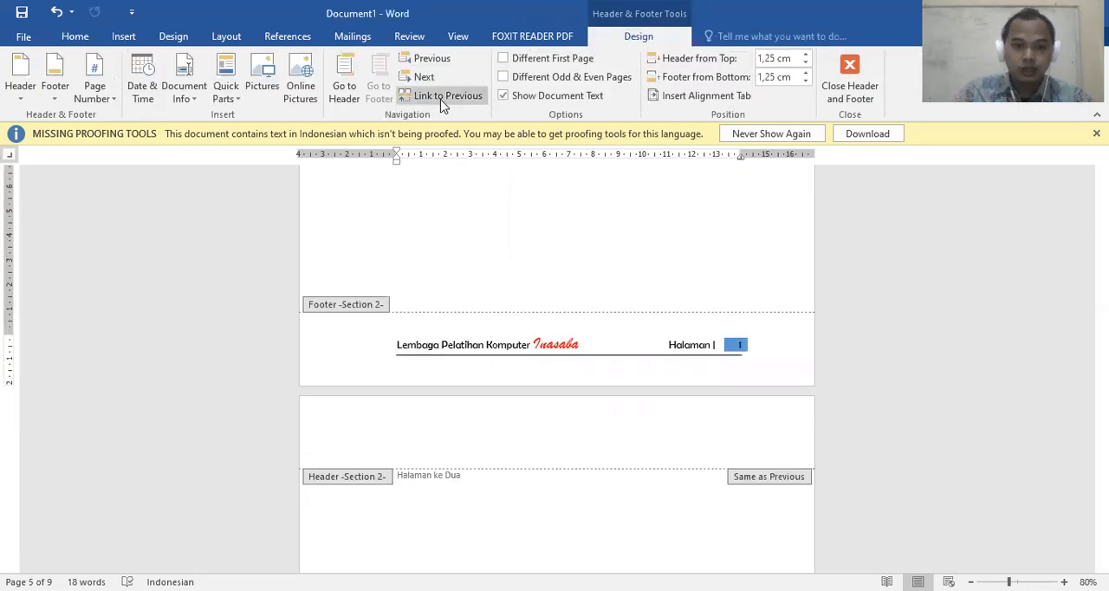
{"action": "left_click", "coordinate": [94, 97]}
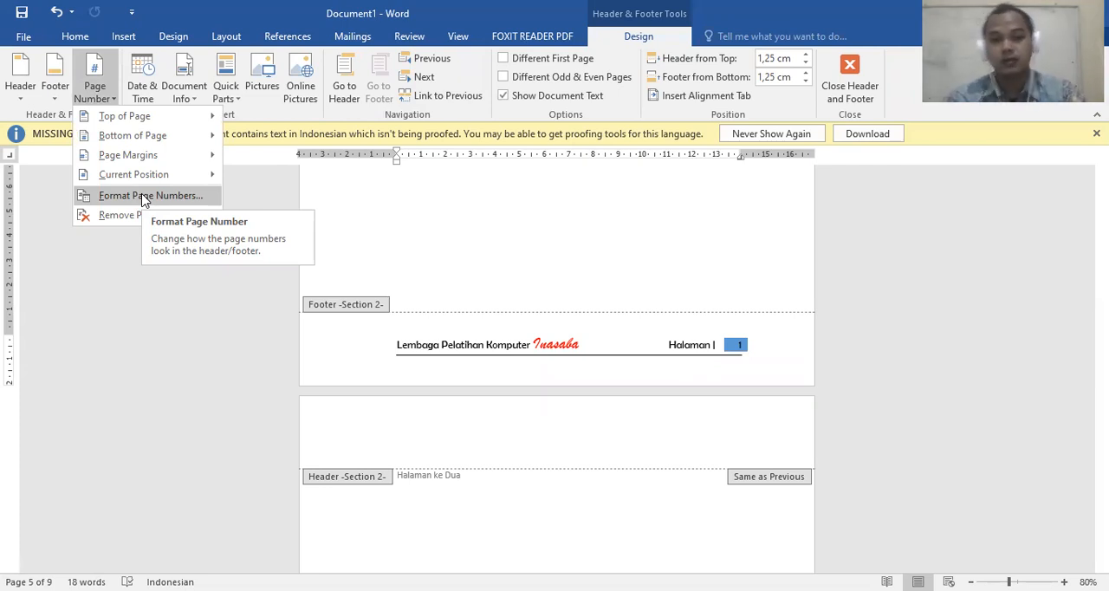
{"action": "left_click", "coordinate": [491, 267]}
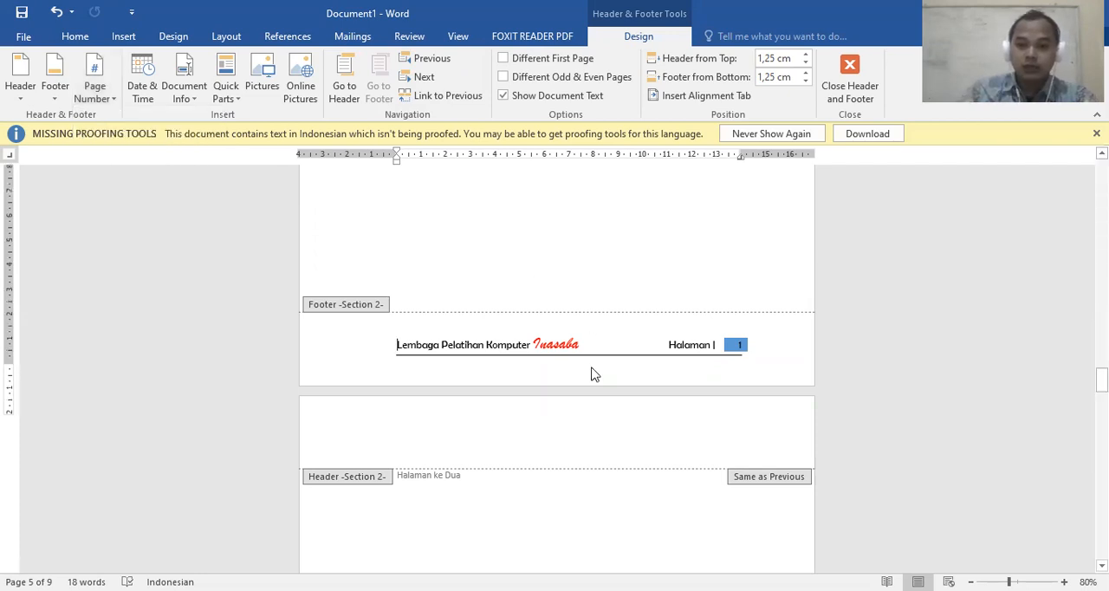
Select the page number in the last Section 1 footer and view the available page layout commands
{"action": "scroll", "coordinate": [594, 370], "scroll_direction": "up", "scroll_amount": 10}
{"action": "scroll", "coordinate": [622, 356], "scroll_direction": "up", "scroll_amount": 1}
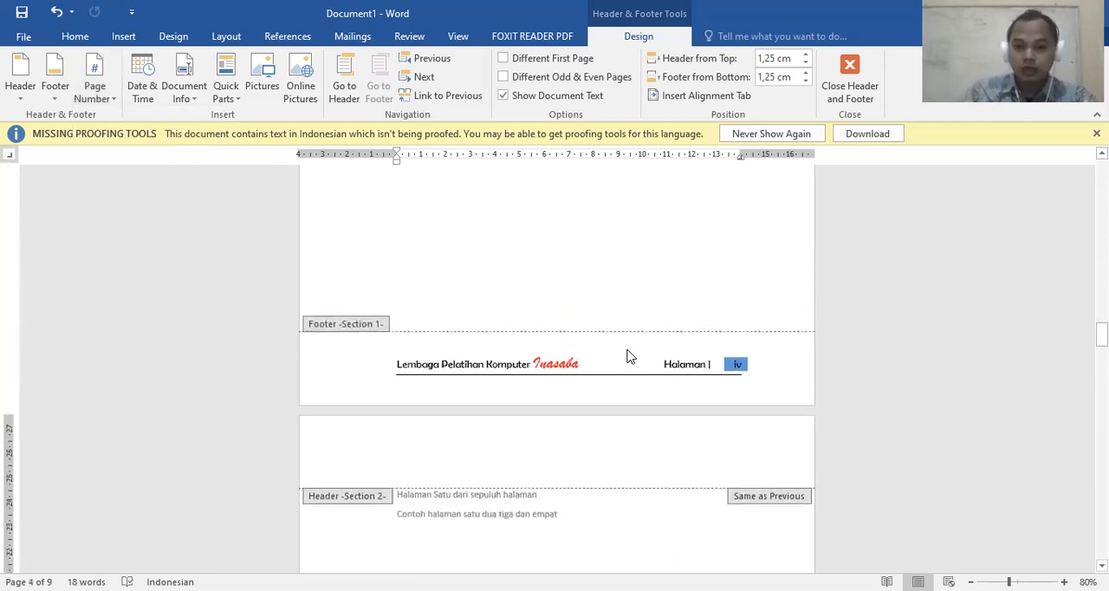
{"action": "double_click", "coordinate": [733, 364]}
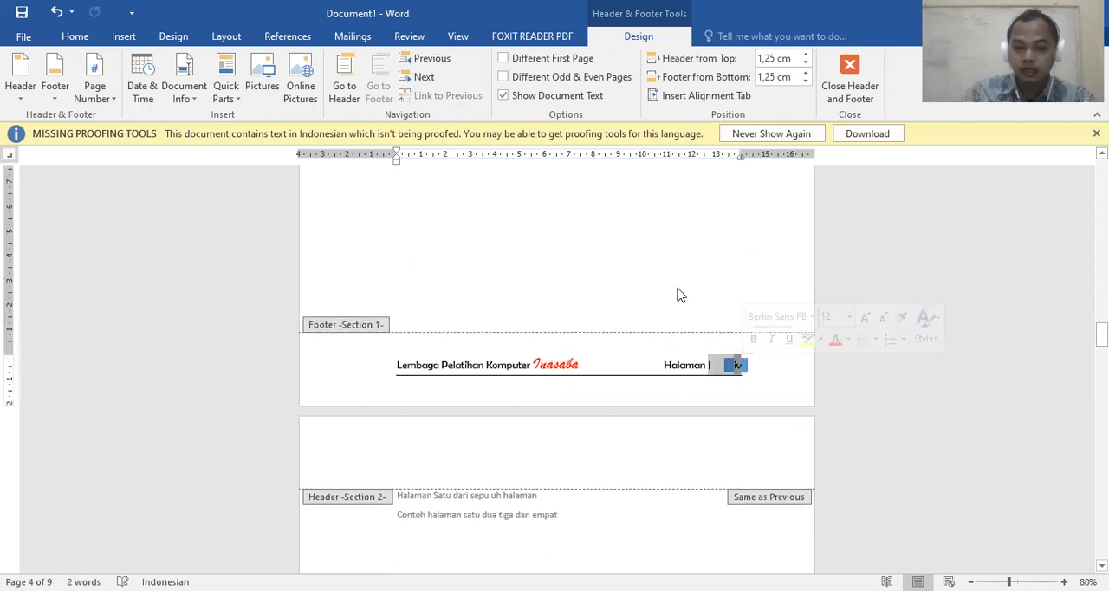
{"action": "scroll", "coordinate": [649, 303], "scroll_direction": "up", "scroll_amount": 3}
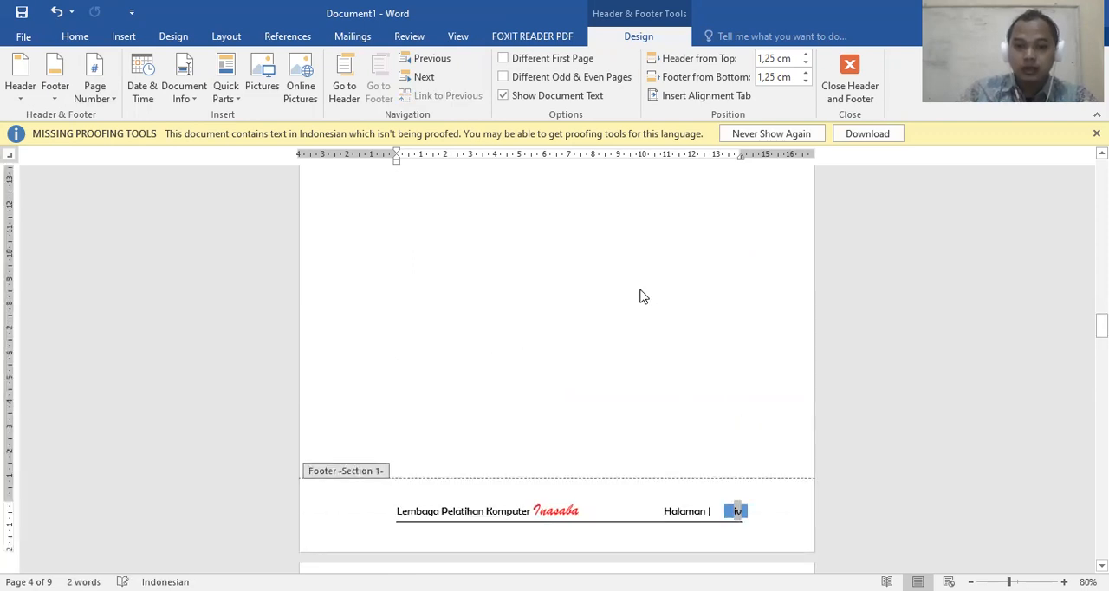
{"action": "left_click", "coordinate": [225, 38]}
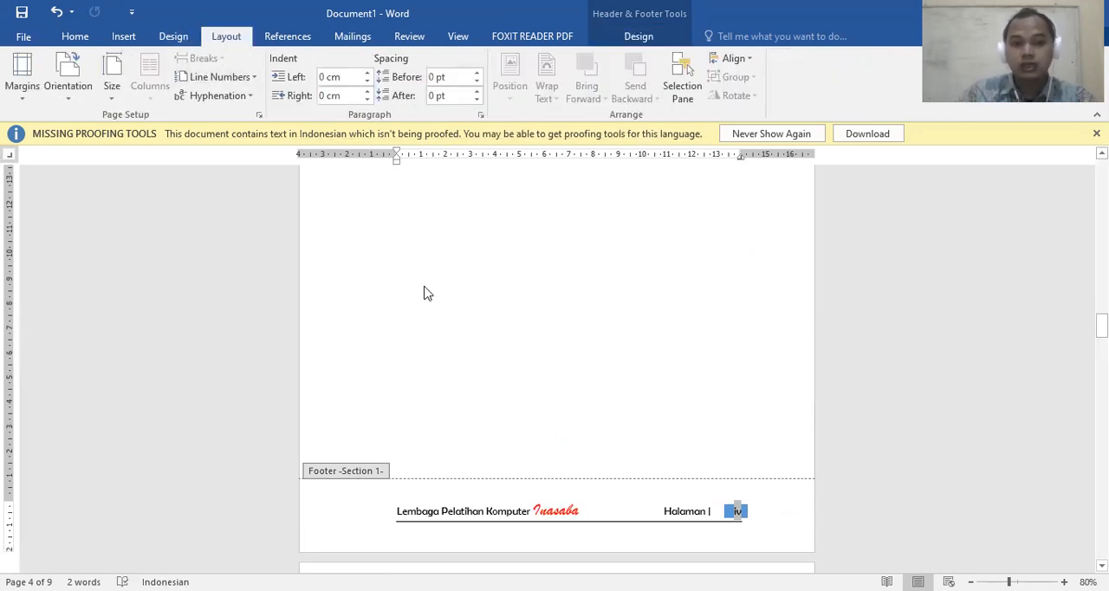
{"action": "scroll", "coordinate": [446, 307], "scroll_direction": "up", "scroll_amount": 2}
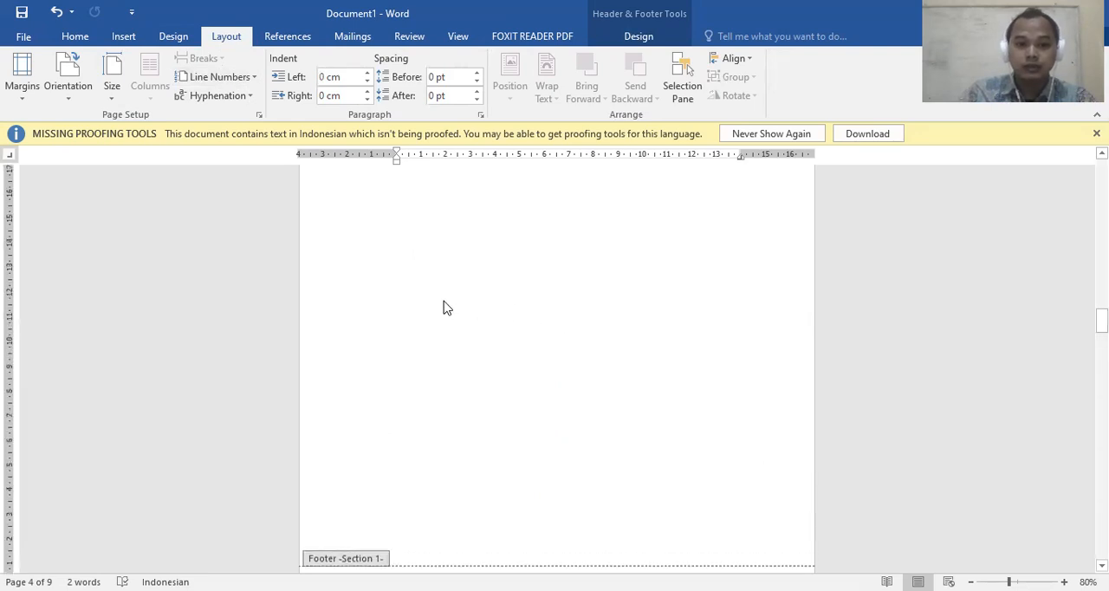
Leave footer editing on page 4 and view the available page and section break options
{"action": "double_click", "coordinate": [485, 260]}
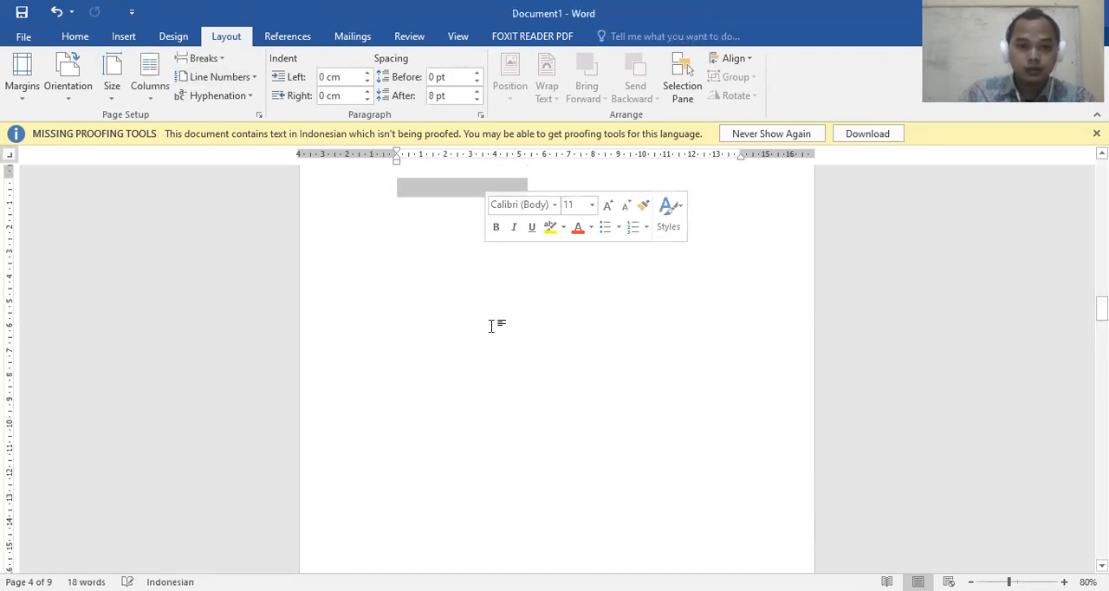
{"action": "left_click", "coordinate": [227, 58]}
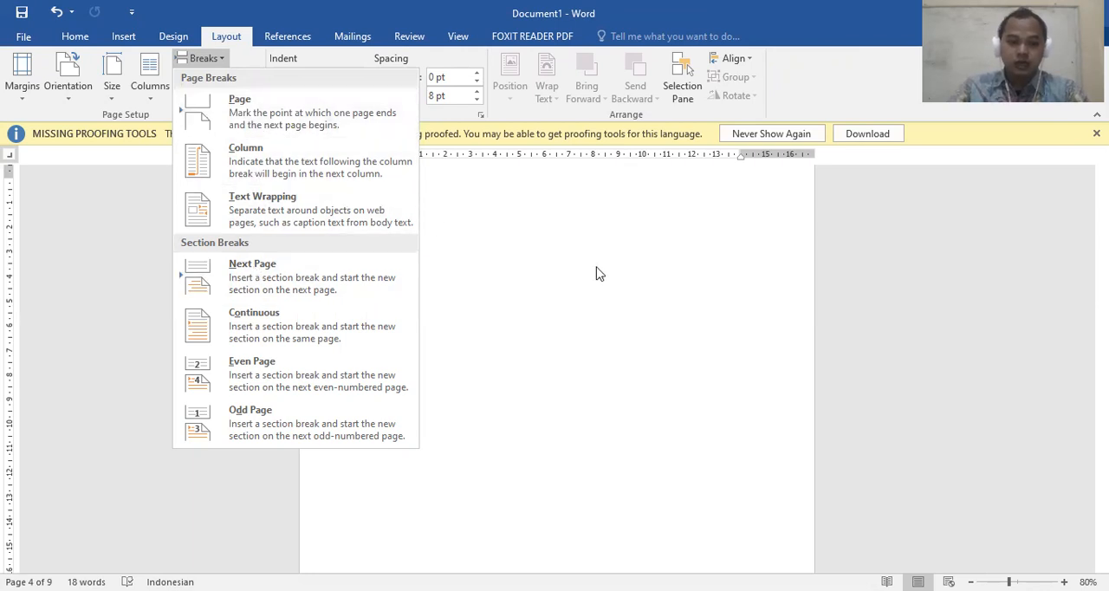
{"action": "scroll", "coordinate": [577, 251], "scroll_direction": "down", "scroll_amount": 5}
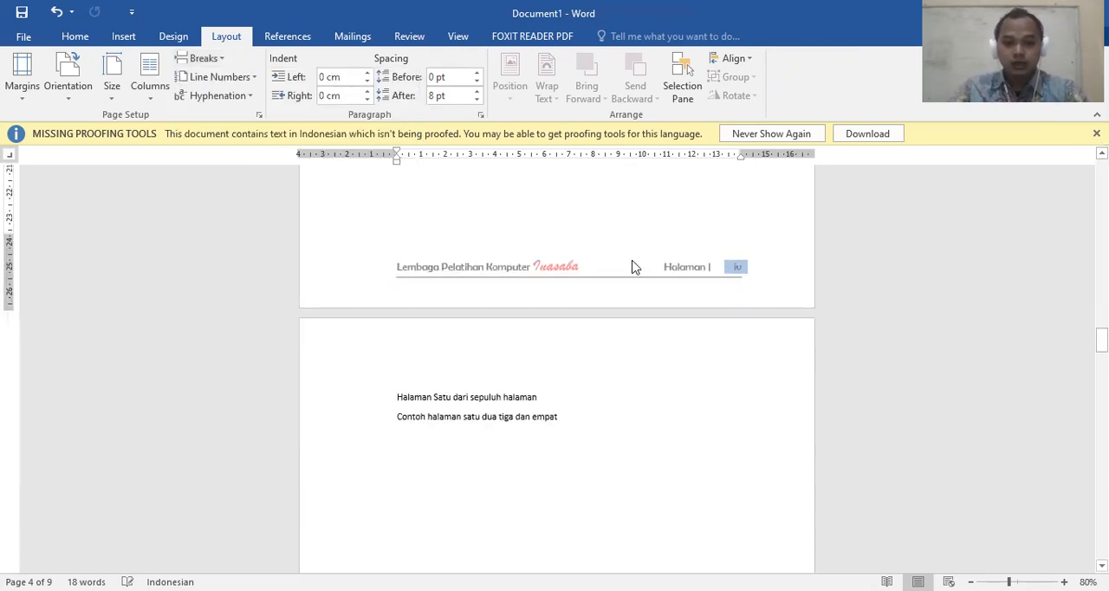
View the number format choices for the page number in the last Section 1 footer, leaving the format as it is
{"action": "double_click", "coordinate": [633, 267]}
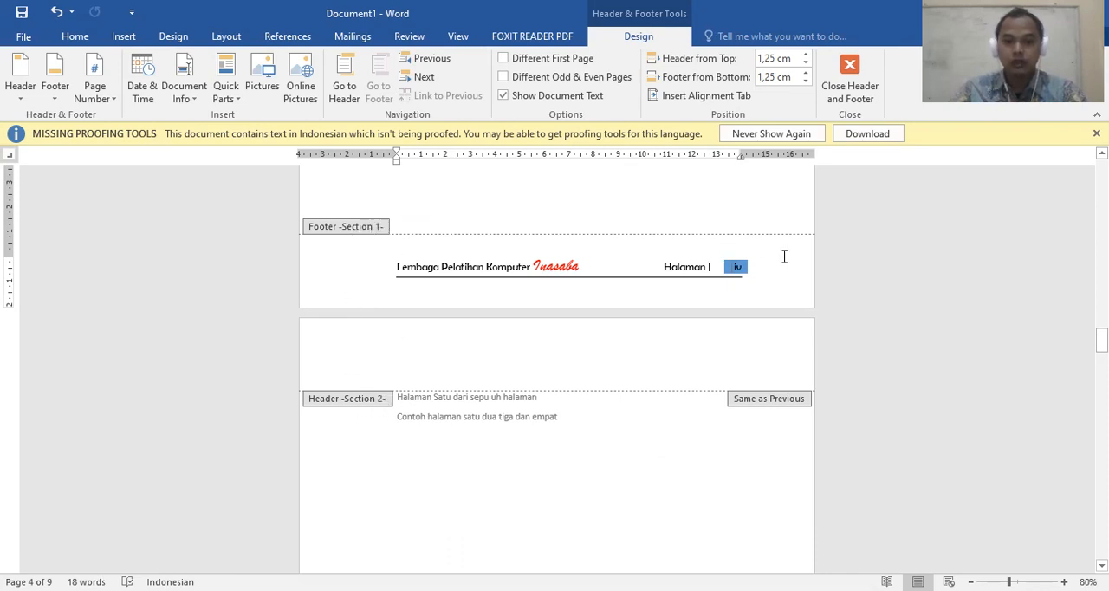
{"action": "left_click", "coordinate": [110, 102]}
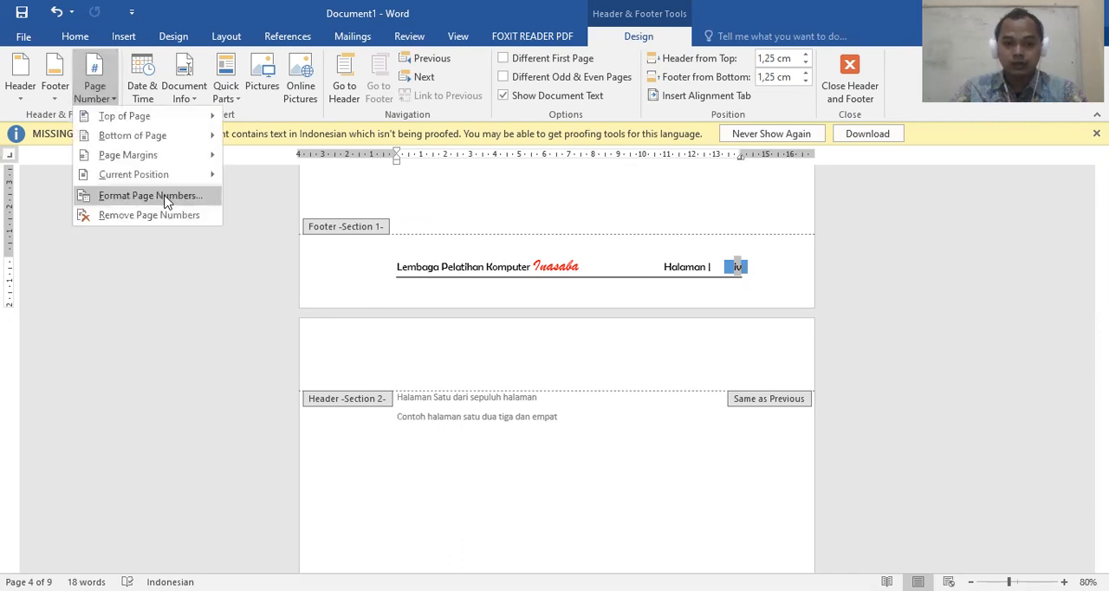
{"action": "left_click", "coordinate": [167, 196]}
{"action": "left_click", "coordinate": [585, 201]}
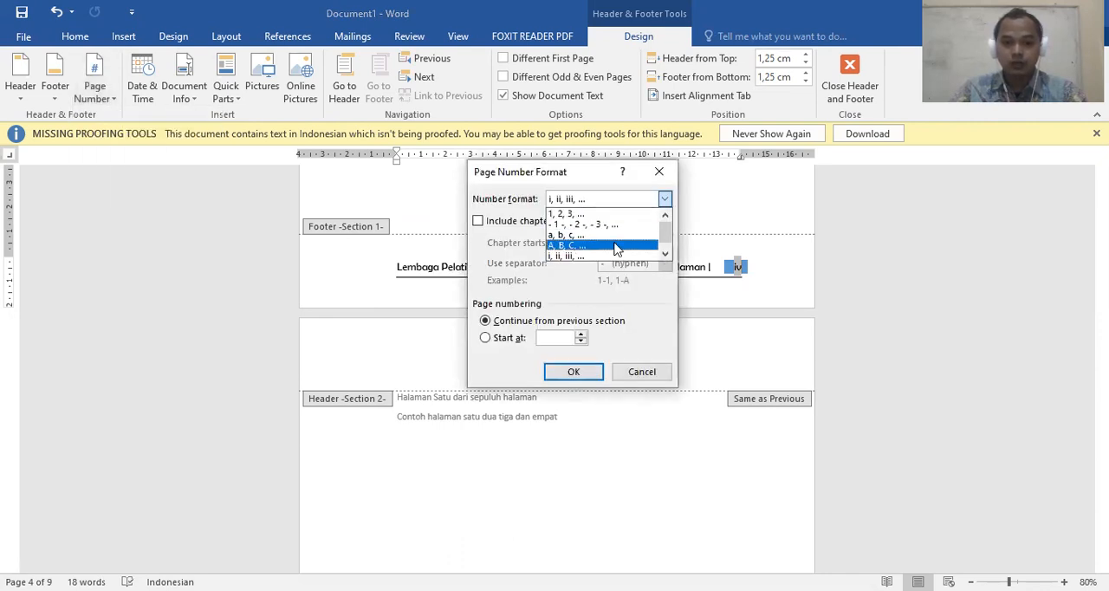
{"action": "left_click", "coordinate": [641, 371]}
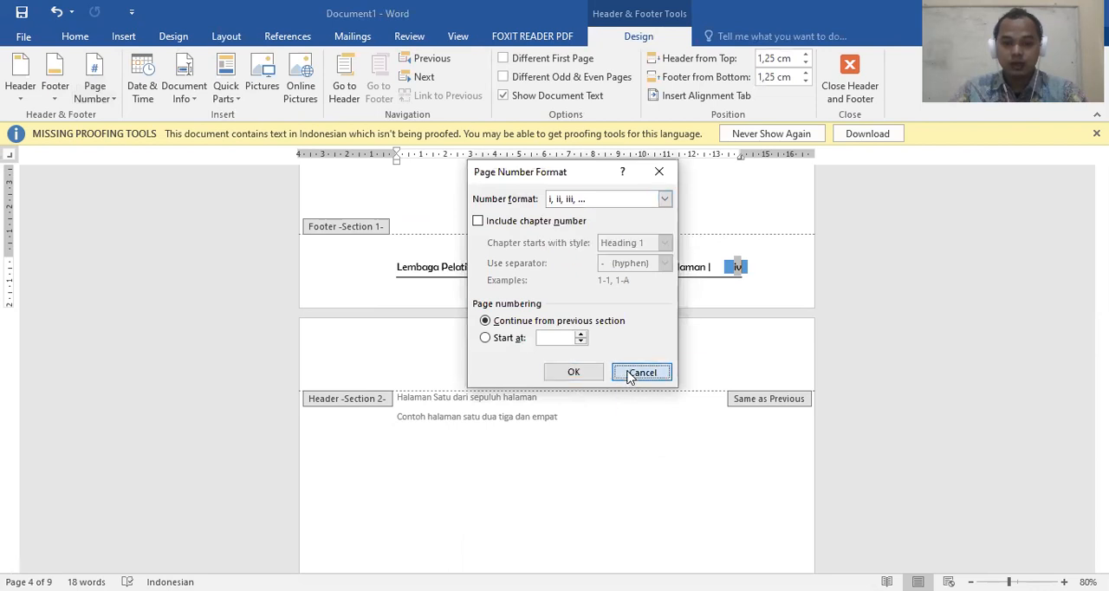
{"action": "left_click", "coordinate": [641, 371]}
Confirm the first Section 2 footer's page number format as 1, 2, 3, … with numbering starting at 1
{"action": "scroll", "coordinate": [578, 285], "scroll_direction": "down", "scroll_amount": 3}
{"action": "scroll", "coordinate": [578, 286], "scroll_direction": "down", "scroll_amount": 13}
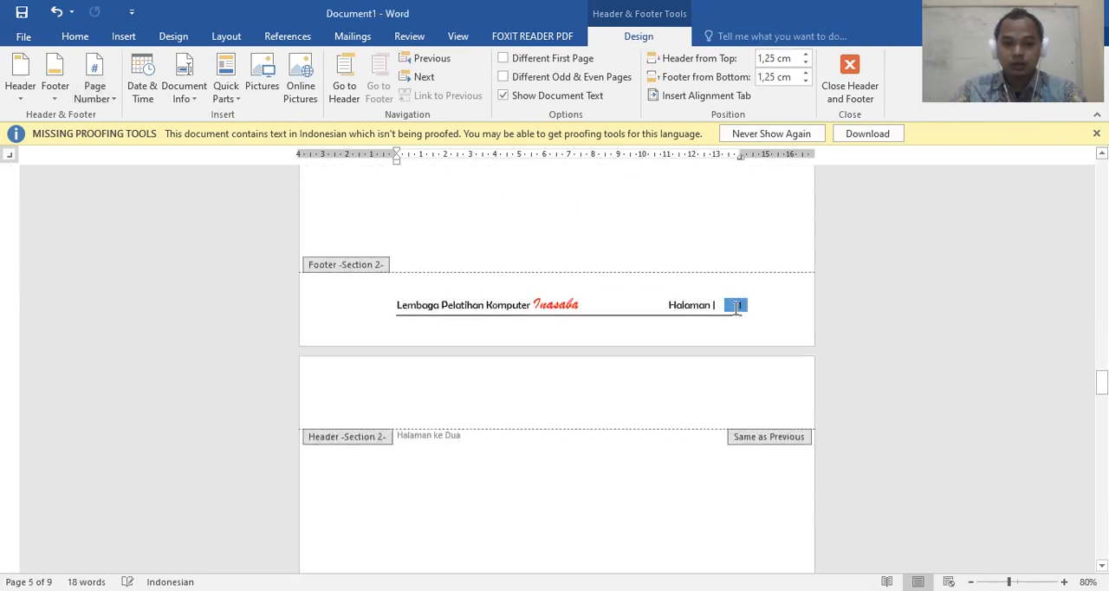
{"action": "left_click", "coordinate": [738, 304]}
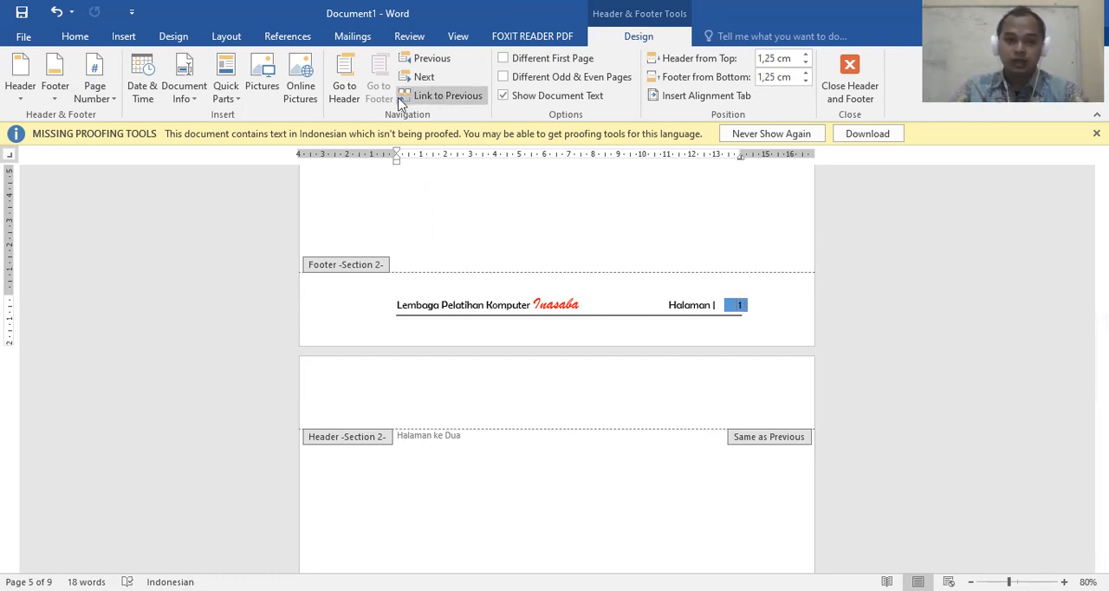
{"action": "left_click", "coordinate": [96, 94]}
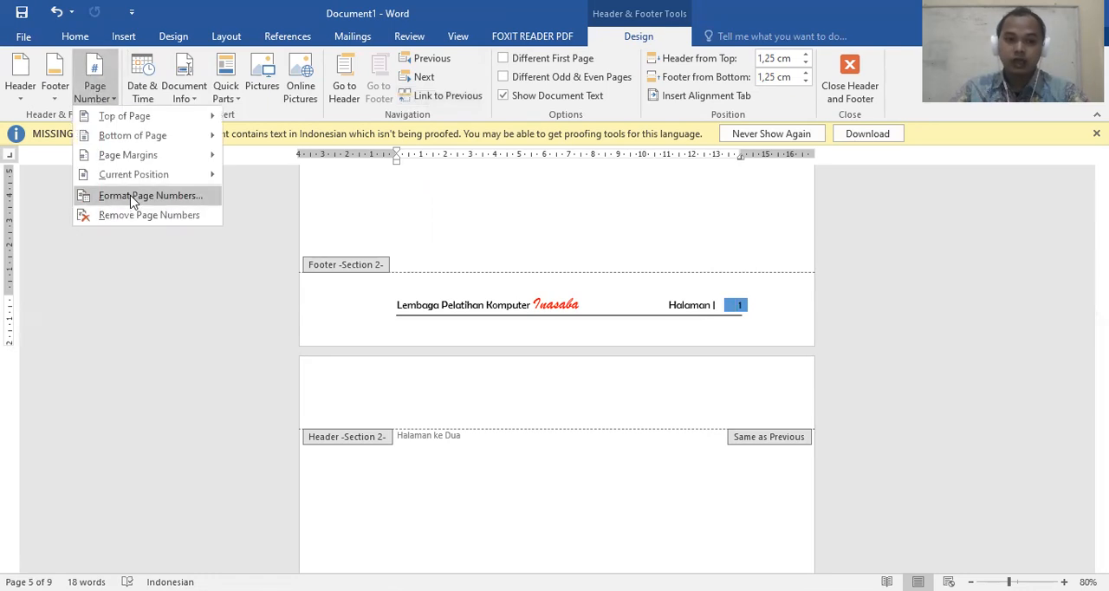
{"action": "left_click", "coordinate": [130, 196]}
{"action": "left_click", "coordinate": [586, 202]}
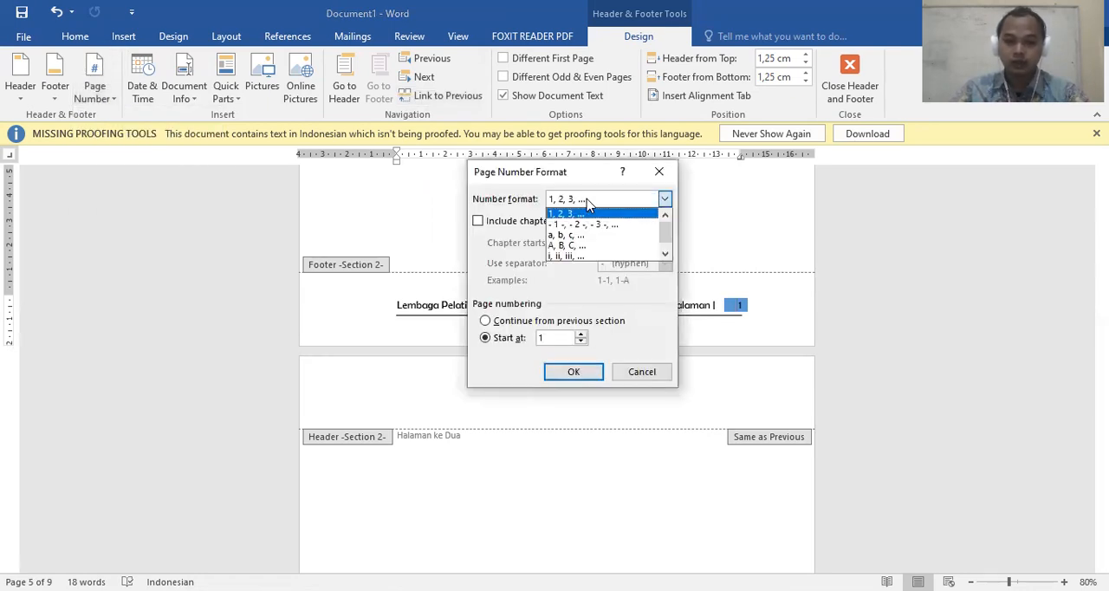
{"action": "left_click", "coordinate": [586, 204]}
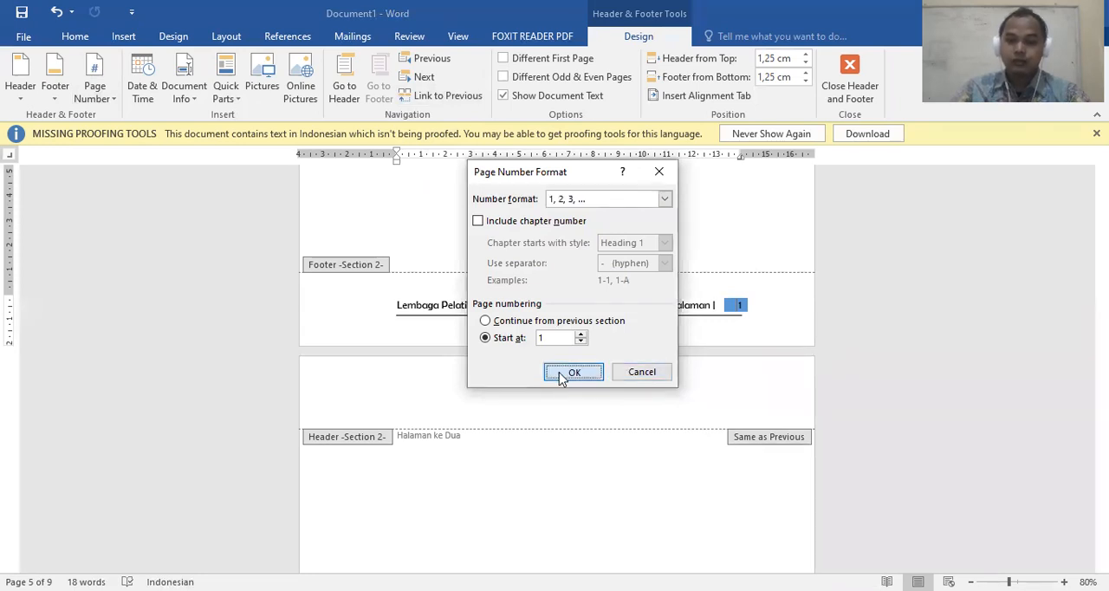
{"action": "left_click", "coordinate": [571, 373]}
Review the Section 2 footer page numbers through the last page of the document
{"action": "scroll", "coordinate": [531, 311], "scroll_direction": "down", "scroll_amount": 15}
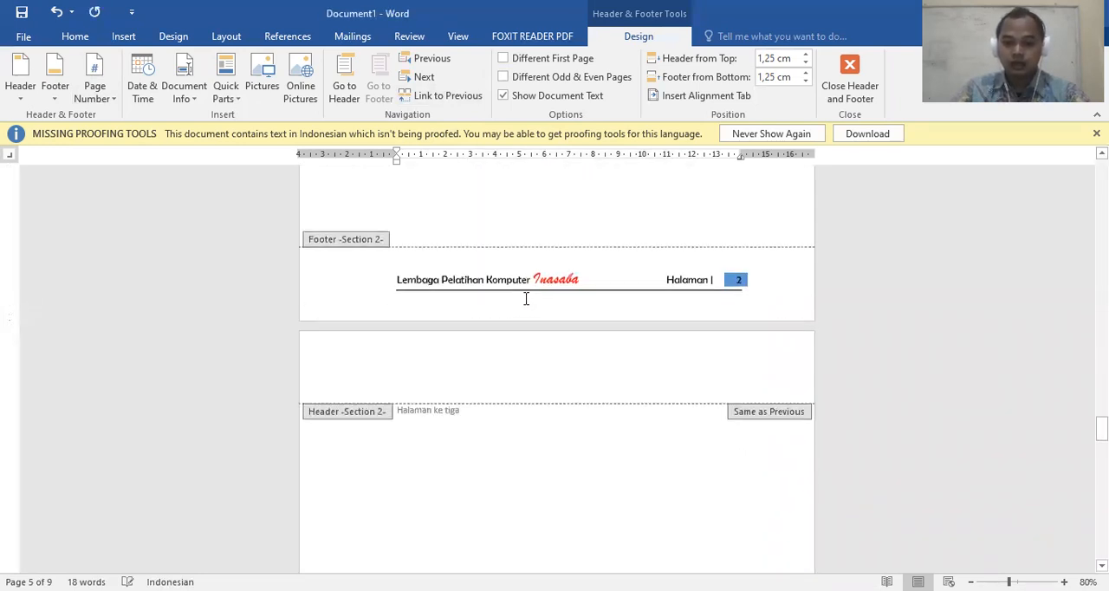
{"action": "scroll", "coordinate": [521, 307], "scroll_direction": "down", "scroll_amount": 15}
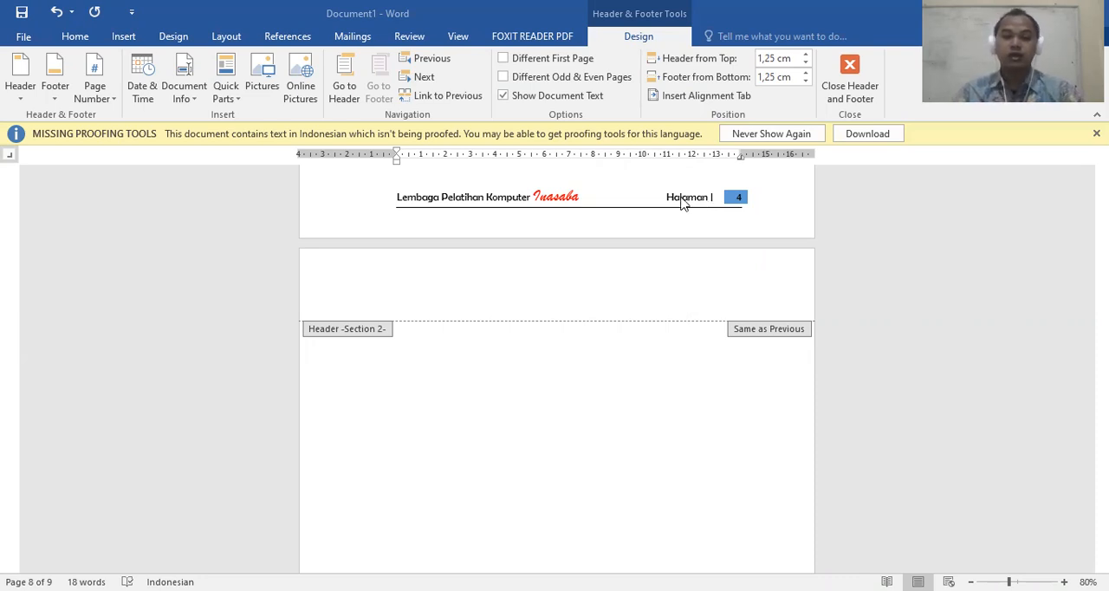
{"action": "scroll", "coordinate": [606, 276], "scroll_direction": "down", "scroll_amount": 6}
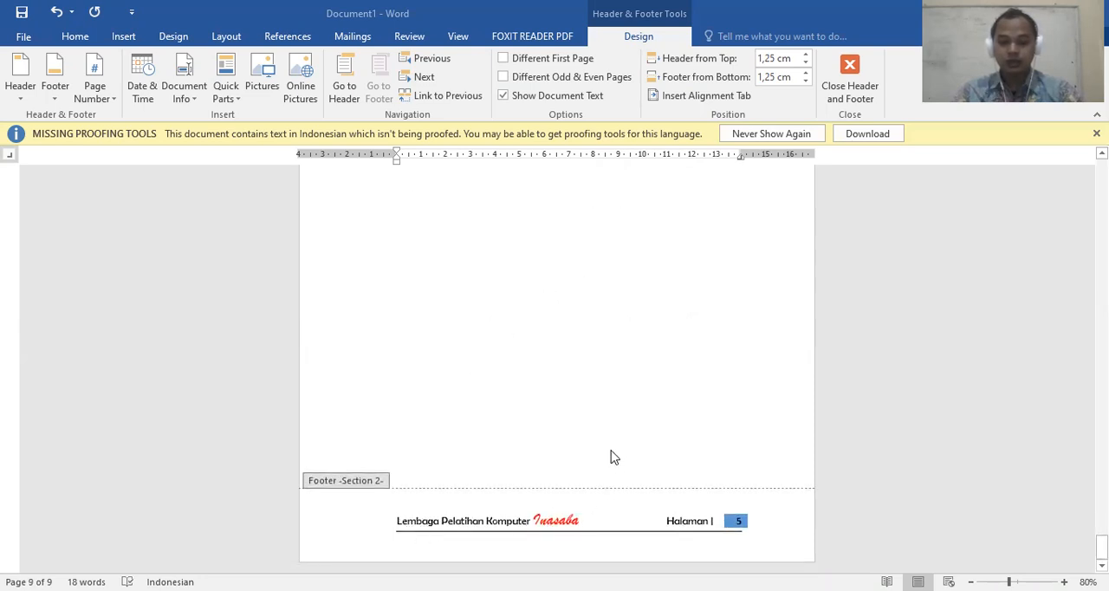
{"action": "scroll", "coordinate": [598, 442], "scroll_direction": "up", "scroll_amount": 7}
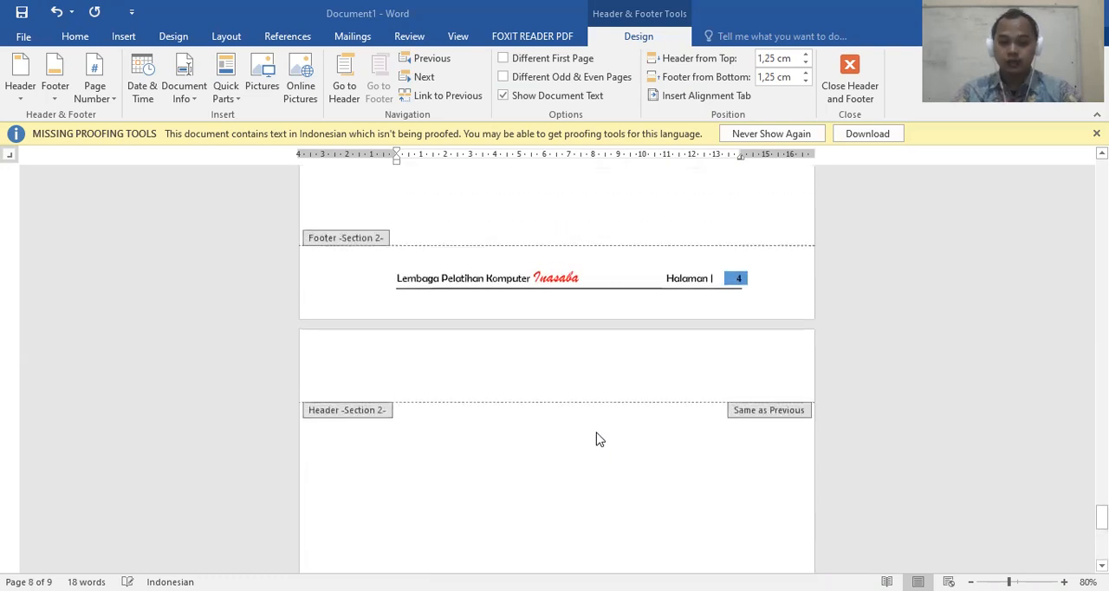
{"action": "scroll", "coordinate": [538, 345], "scroll_direction": "up", "scroll_amount": 2}
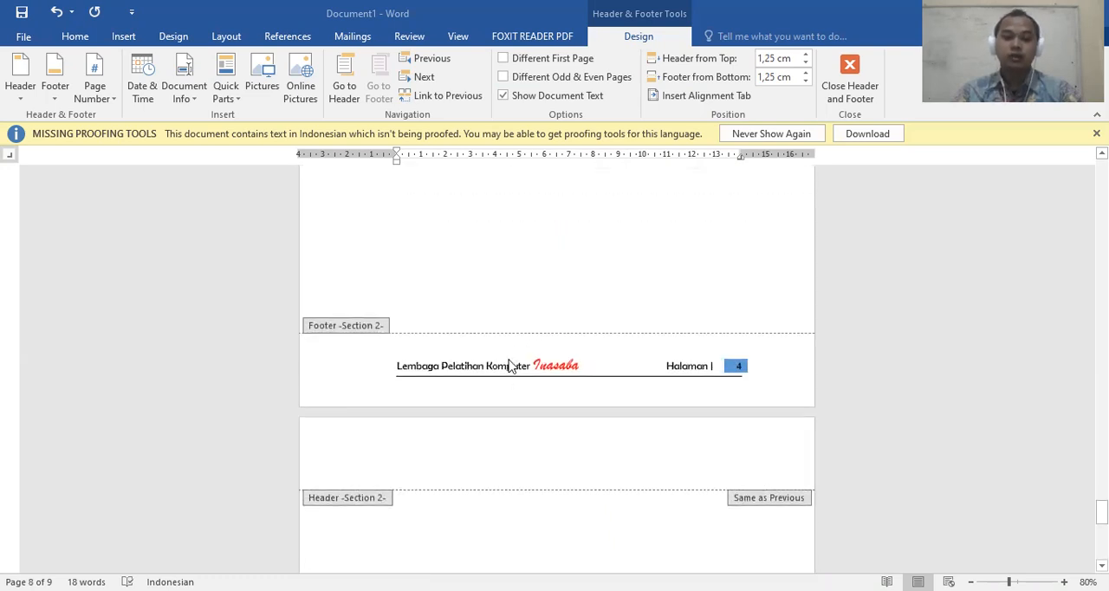
Leave footer editing and examine the dimmed footers of the Section 2 pages from the document body
{"action": "double_click", "coordinate": [525, 251]}
{"action": "scroll", "coordinate": [530, 291], "scroll_direction": "up", "scroll_amount": 4}
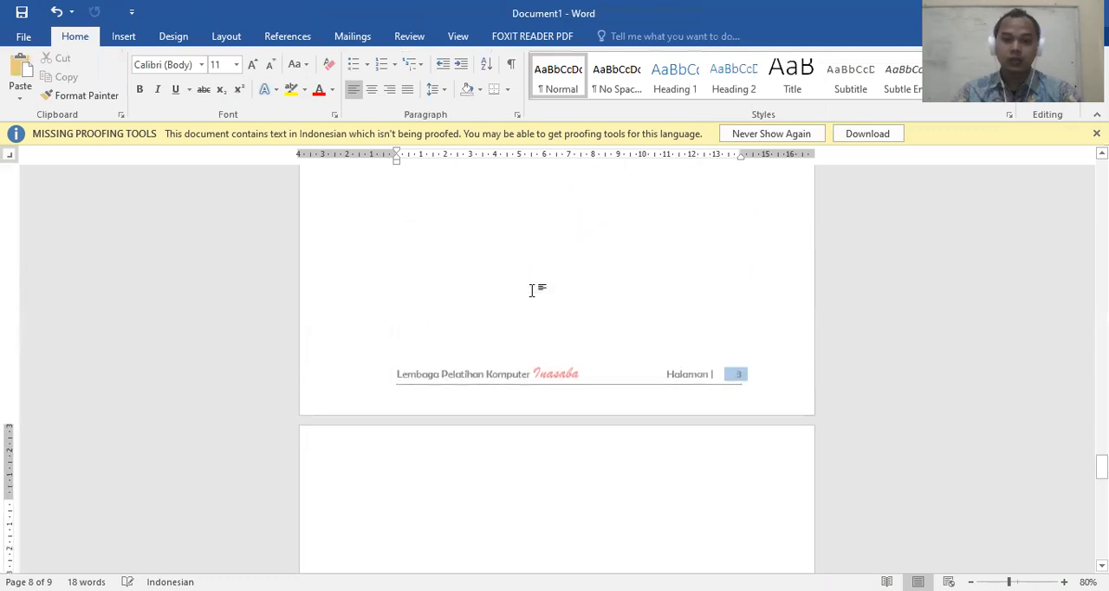
{"action": "scroll", "coordinate": [532, 290], "scroll_direction": "up", "scroll_amount": 1}
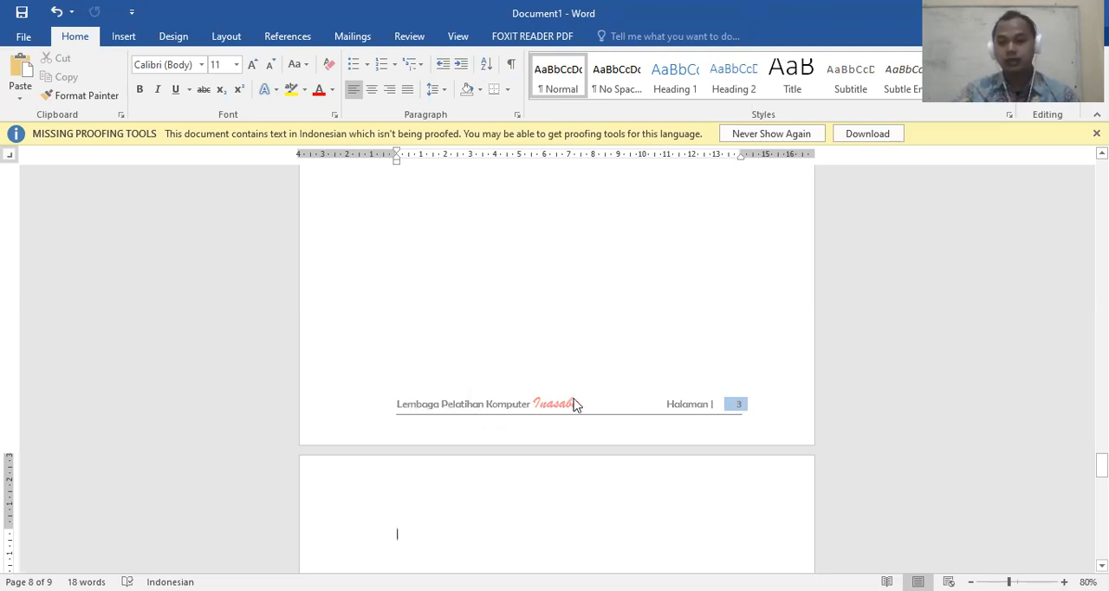
{"action": "scroll", "coordinate": [520, 399], "scroll_direction": "down", "scroll_amount": 1}
{"action": "scroll", "coordinate": [458, 401], "scroll_direction": "up", "scroll_amount": 10}
{"action": "scroll", "coordinate": [454, 398], "scroll_direction": "up", "scroll_amount": 1}
{"action": "scroll", "coordinate": [444, 403], "scroll_direction": "down", "scroll_amount": 2}
Draw a small rectangle in the body layer of page 7, just before the footer text, and deselect it
{"action": "left_click", "coordinate": [431, 384]}
{"action": "scroll", "coordinate": [430, 394], "scroll_direction": "down", "scroll_amount": 8}
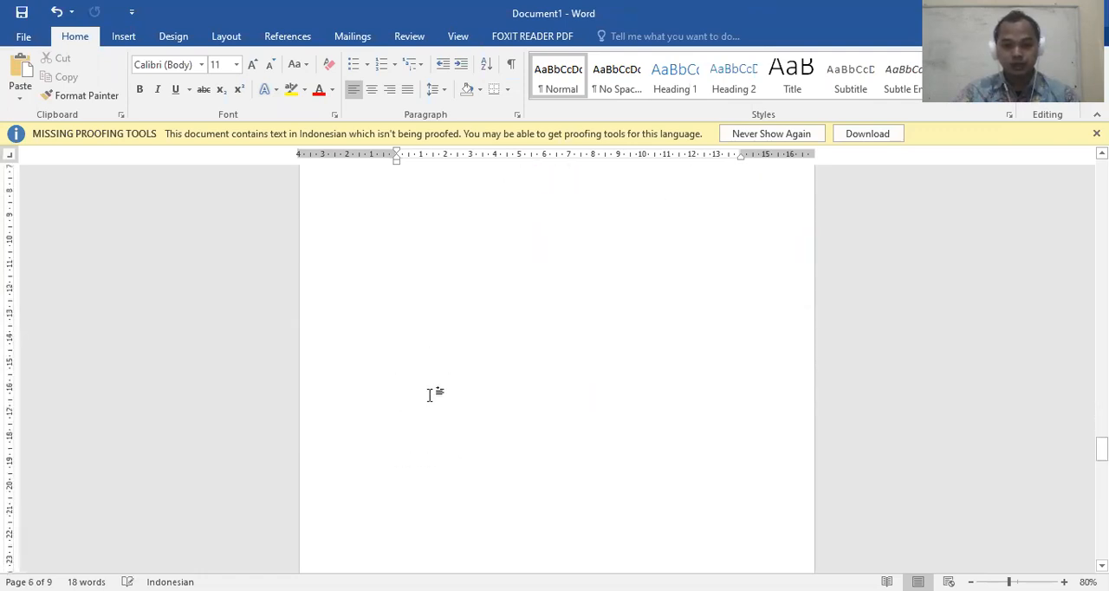
{"action": "scroll", "coordinate": [486, 468], "scroll_direction": "down", "scroll_amount": 4}
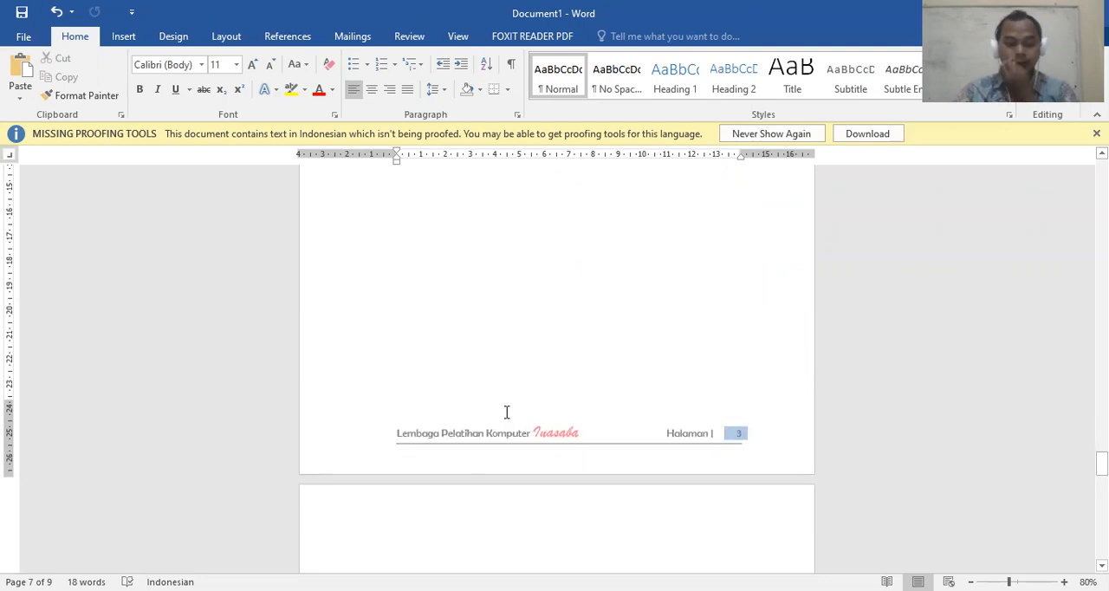
{"action": "left_click", "coordinate": [130, 37]}
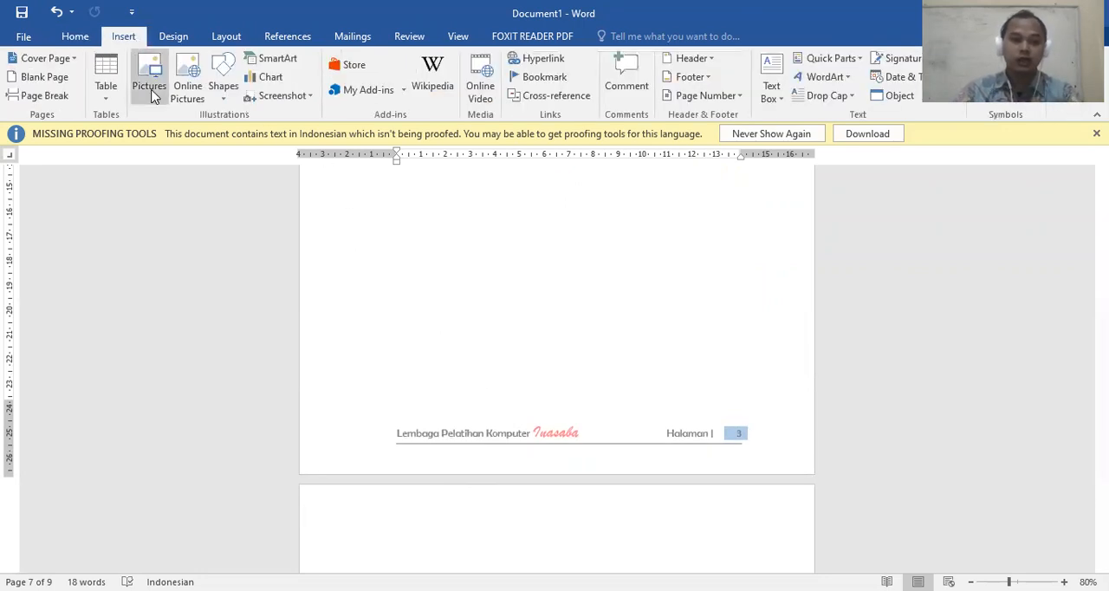
{"action": "left_click", "coordinate": [227, 88]}
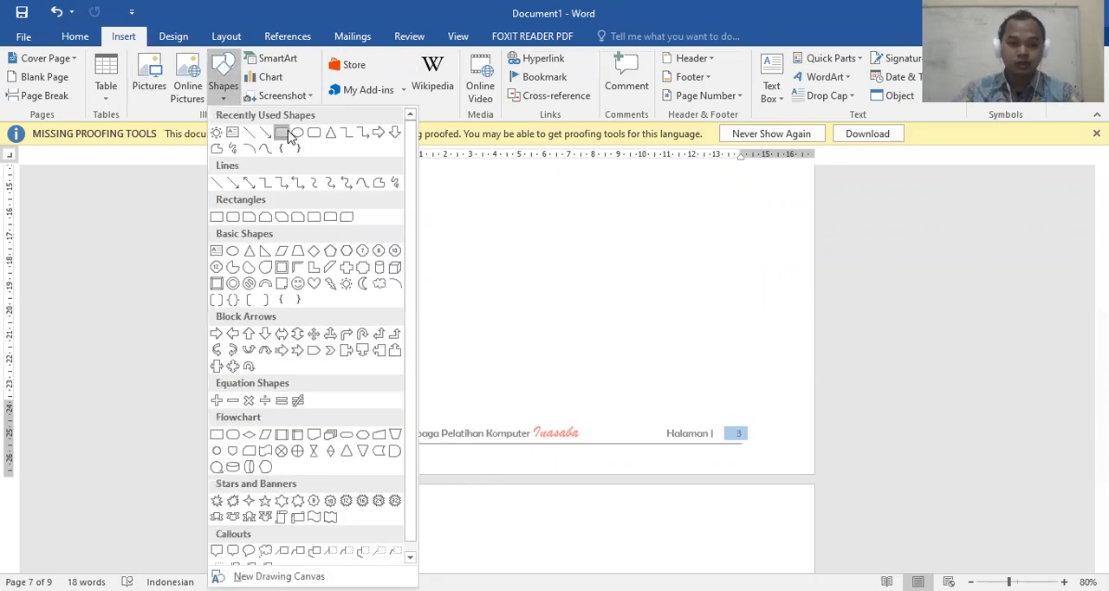
{"action": "left_click", "coordinate": [287, 134]}
{"action": "left_click_drag", "start_coordinate": [349, 409], "coordinate": [389, 444]}
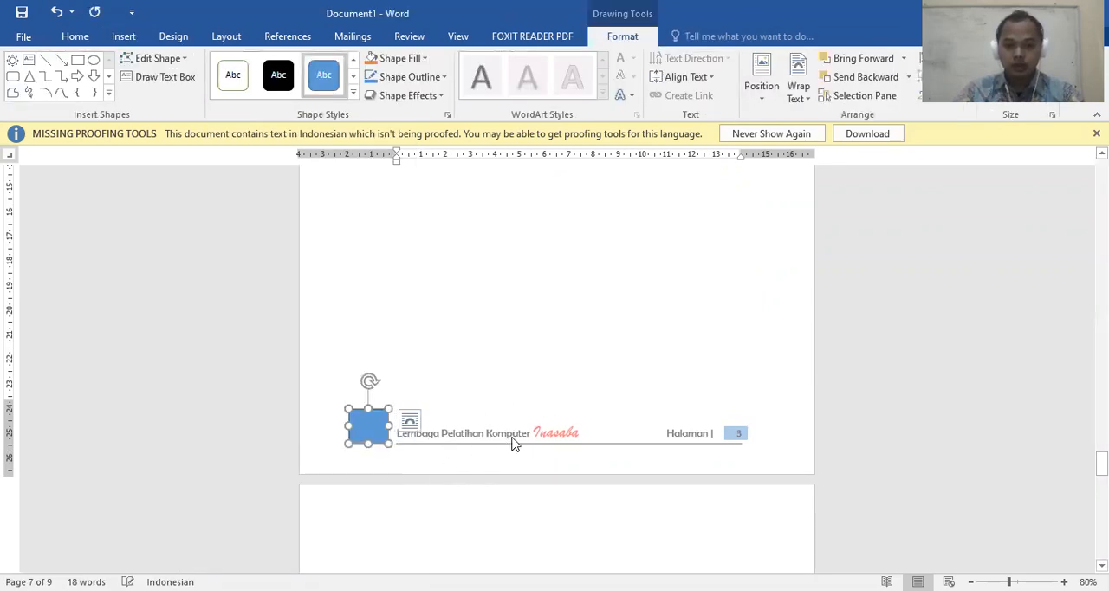
{"action": "left_click", "coordinate": [488, 300]}
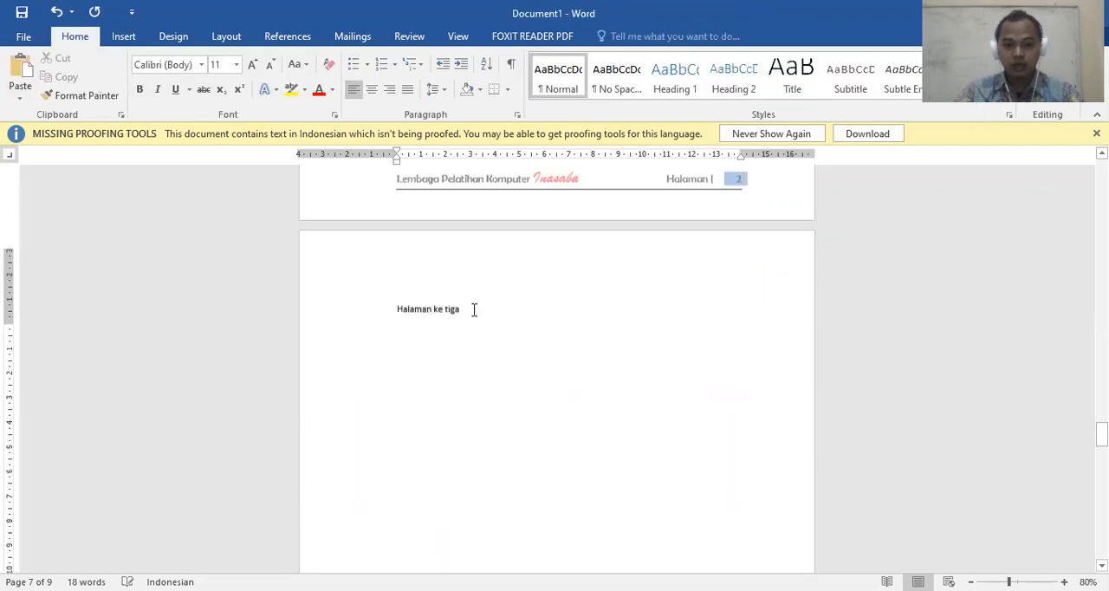
Check the footers around page 7 to see on which pages the rectangle appears
{"action": "scroll", "coordinate": [417, 411], "scroll_direction": "down", "scroll_amount": 10}
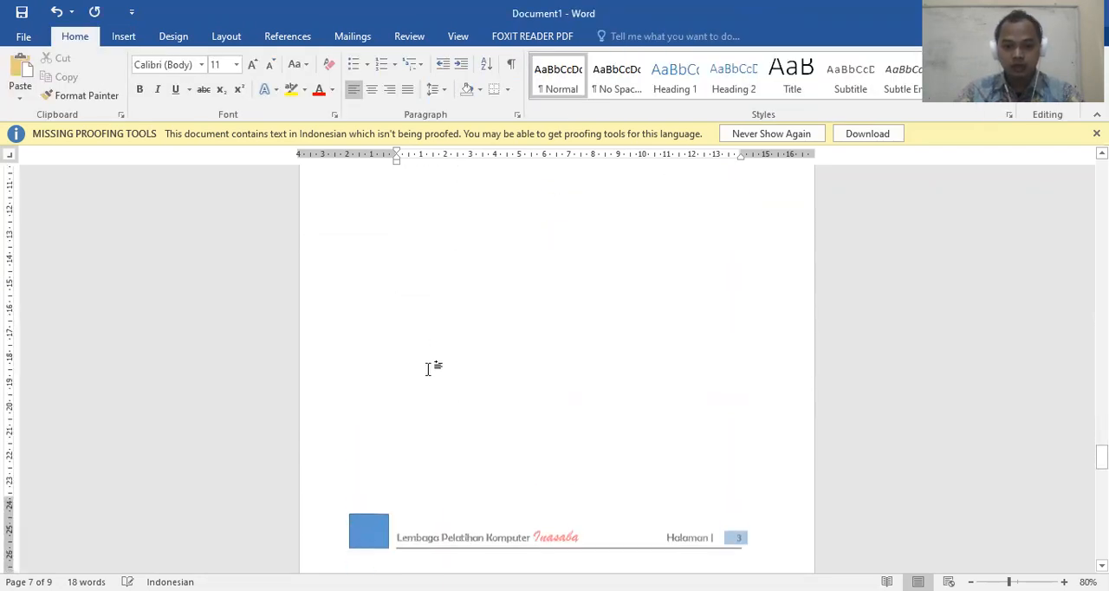
{"action": "scroll", "coordinate": [383, 426], "scroll_direction": "down", "scroll_amount": 5}
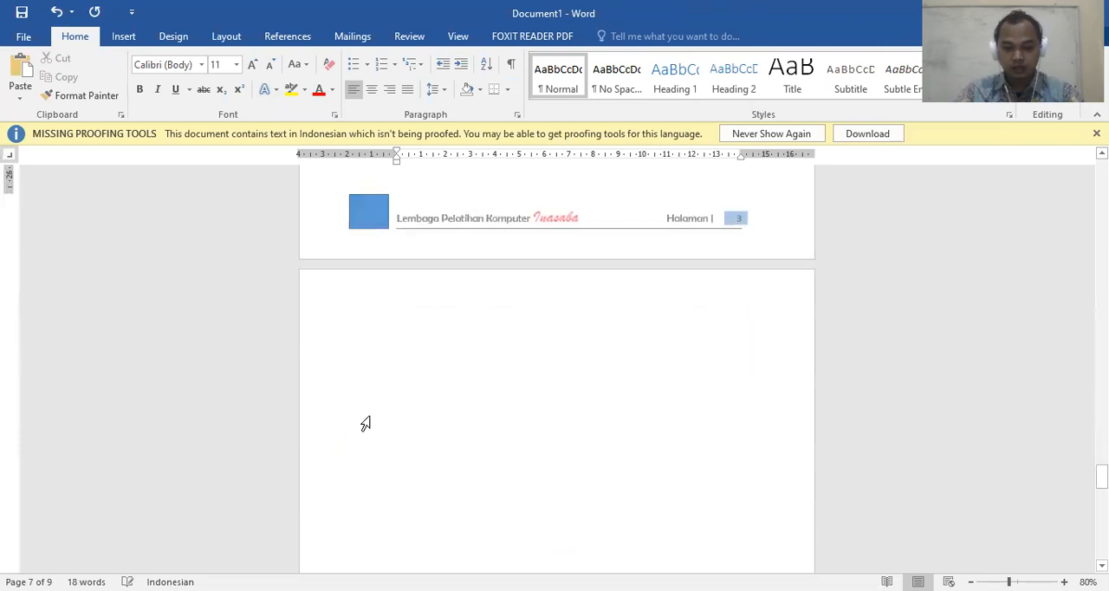
{"action": "scroll", "coordinate": [378, 458], "scroll_direction": "up", "scroll_amount": 5}
{"action": "scroll", "coordinate": [470, 431], "scroll_direction": "down", "scroll_amount": 4}
{"action": "scroll", "coordinate": [471, 421], "scroll_direction": "up", "scroll_amount": 1}
{"action": "scroll", "coordinate": [470, 422], "scroll_direction": "up", "scroll_amount": 3}
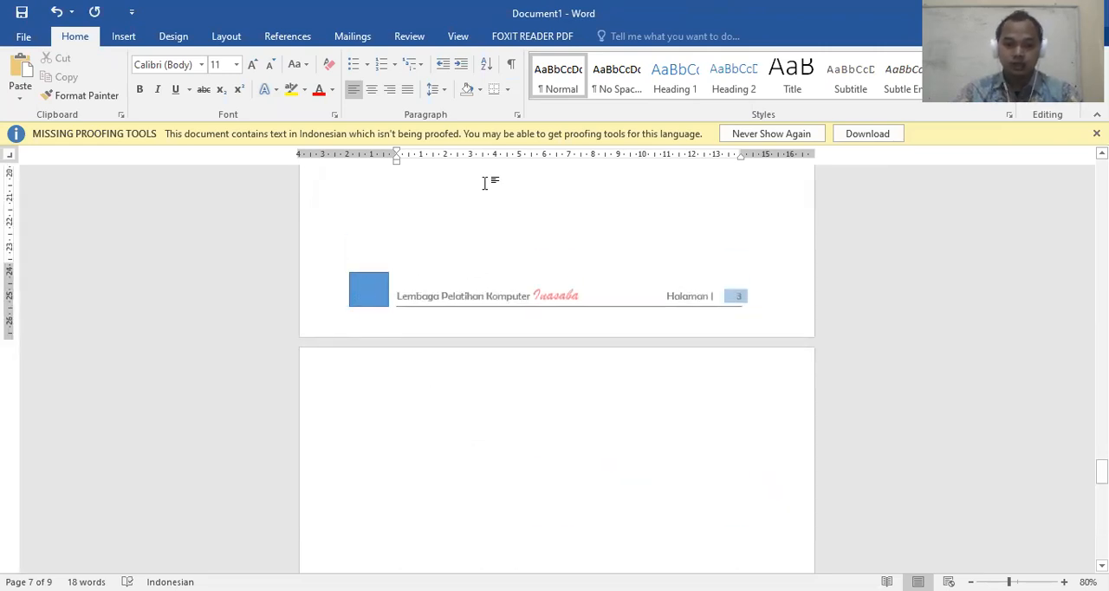
{"action": "scroll", "coordinate": [462, 336], "scroll_direction": "up", "scroll_amount": 2}
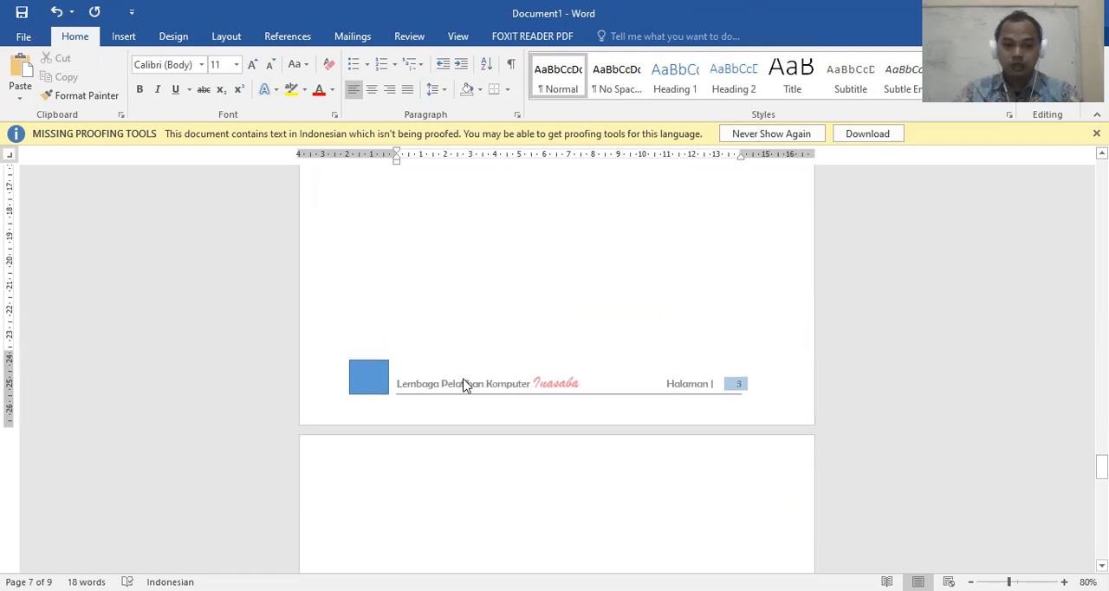
Open the Section 2 footer on page 7 for editing and draw a small five-point star beside the rectangle
{"action": "double_click", "coordinate": [459, 381]}
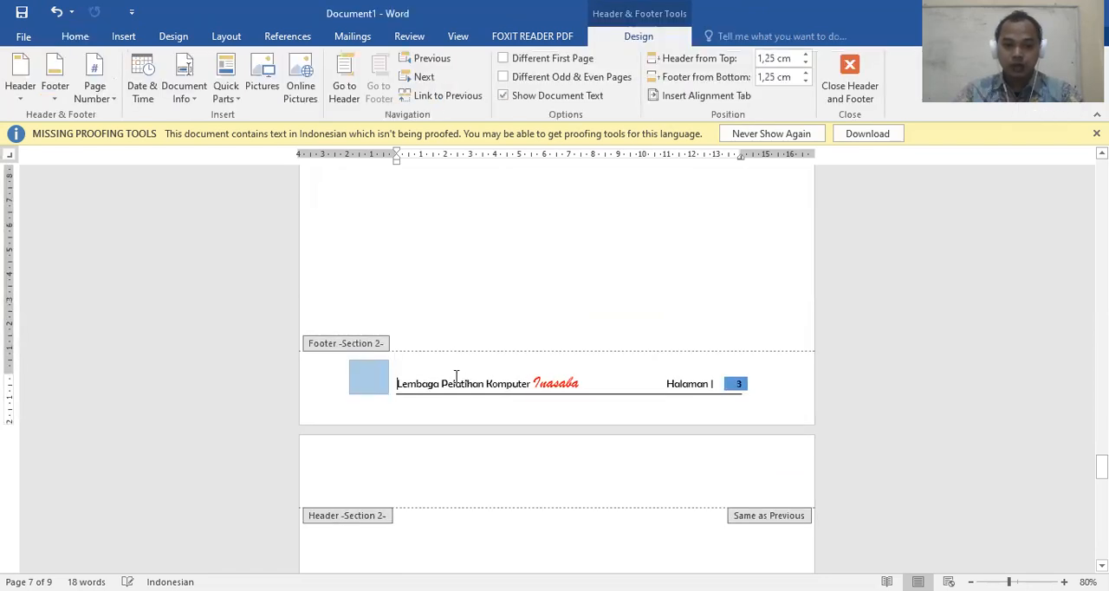
{"action": "left_click", "coordinate": [74, 36]}
{"action": "left_click", "coordinate": [123, 36]}
{"action": "left_click", "coordinate": [149, 78]}
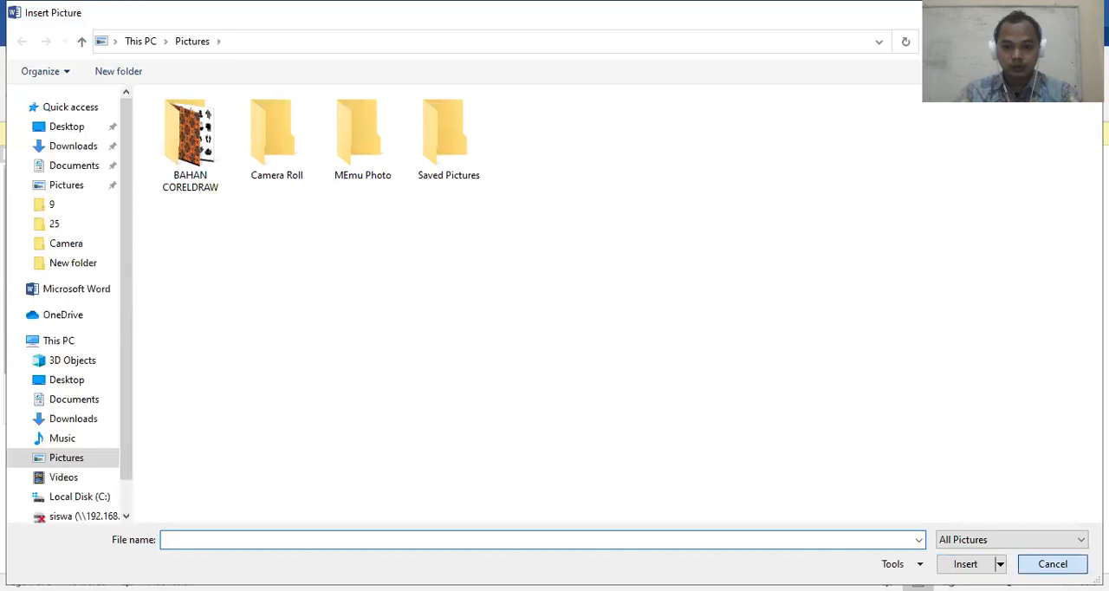
{"action": "left_click", "coordinate": [1052, 564]}
{"action": "left_click", "coordinate": [221, 91]}
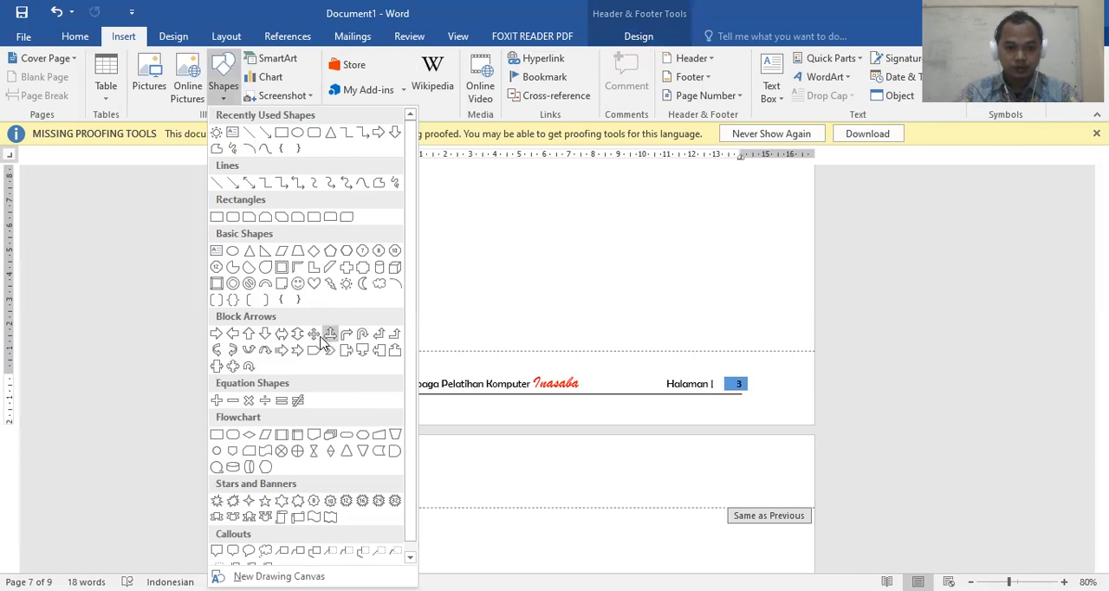
{"action": "left_click", "coordinate": [265, 500]}
{"action": "mouse_move", "coordinate": [329, 376]}
{"action": "left_mouse_down"}
{"action": "mouse_move", "coordinate": [331, 394]}
{"action": "mouse_move", "coordinate": [352, 395]}
{"action": "left_mouse_up"}
Apply the solid black shape style to the star, move it directly before the footer text and leave footer editing
{"action": "left_click", "coordinate": [290, 76]}
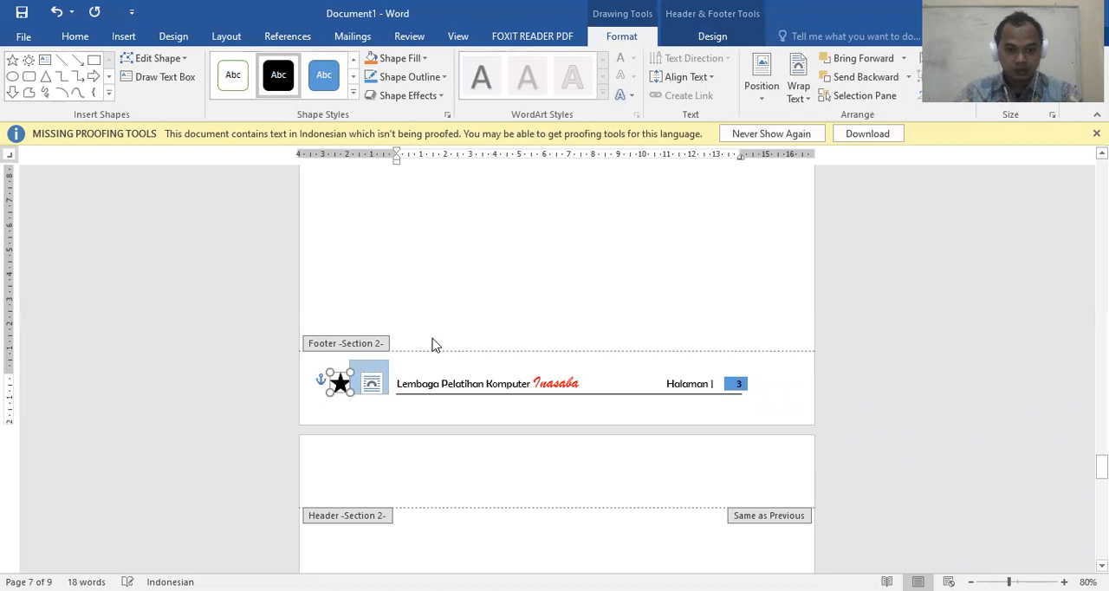
{"action": "left_click_drag", "start_coordinate": [345, 385], "coordinate": [384, 380]}
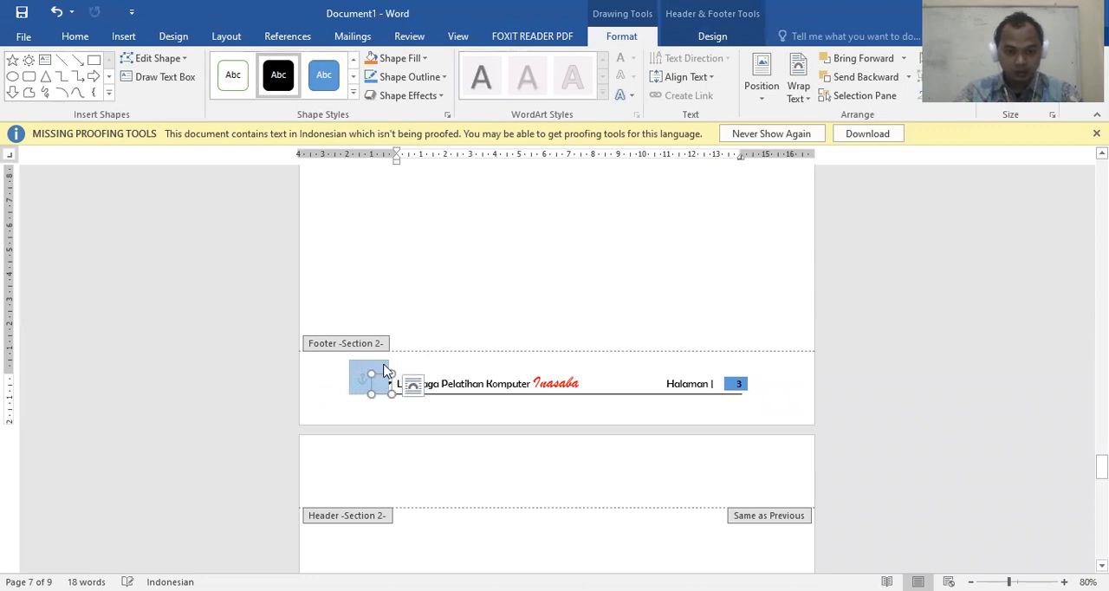
{"action": "double_click", "coordinate": [435, 265]}
{"action": "scroll", "coordinate": [386, 367], "scroll_direction": "down", "scroll_amount": 8}
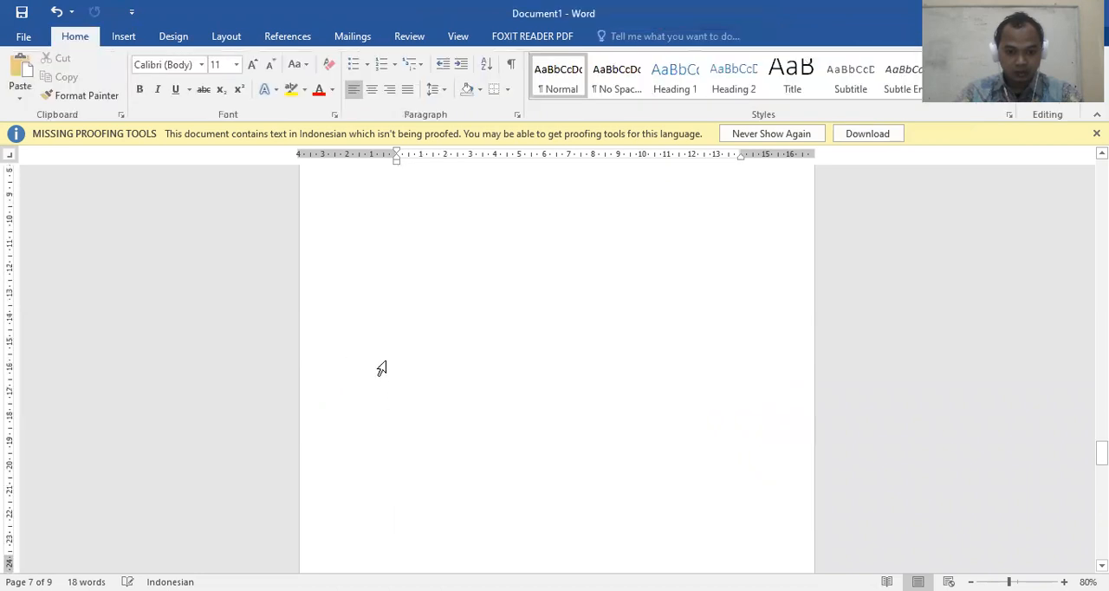
Delete the blue rectangle from the body of page 7 together with the selected text around it
{"action": "double_click", "coordinate": [375, 360]}
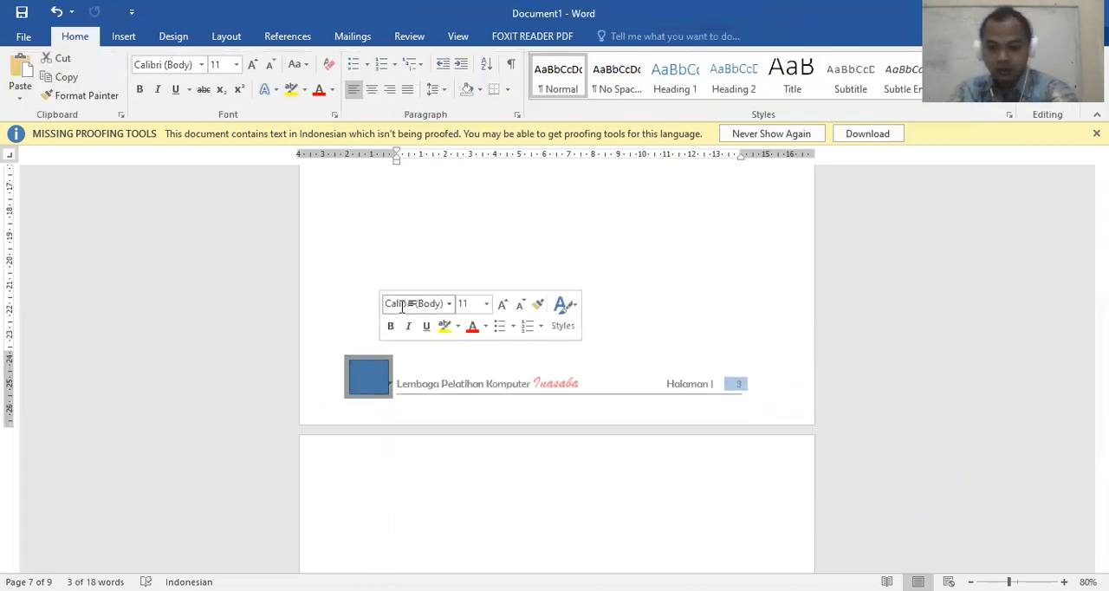
{"action": "key", "text": "Delete"}
{"action": "scroll", "coordinate": [414, 329], "scroll_direction": "down", "scroll_amount": 10}
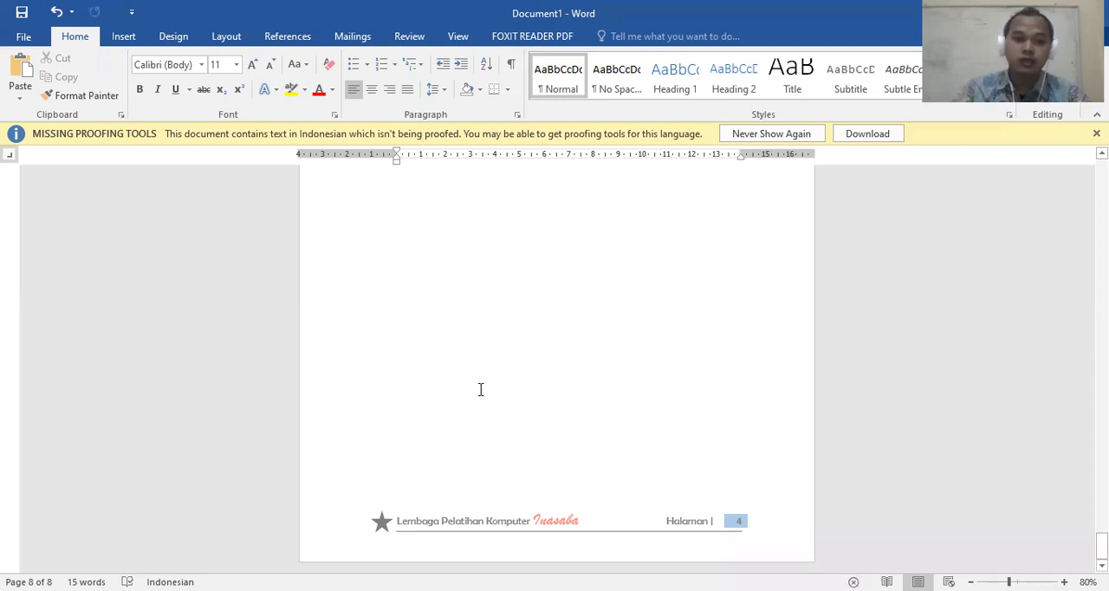
Display the bottom-of-page number styles and close the gallery without choosing one
{"action": "left_click", "coordinate": [125, 36]}
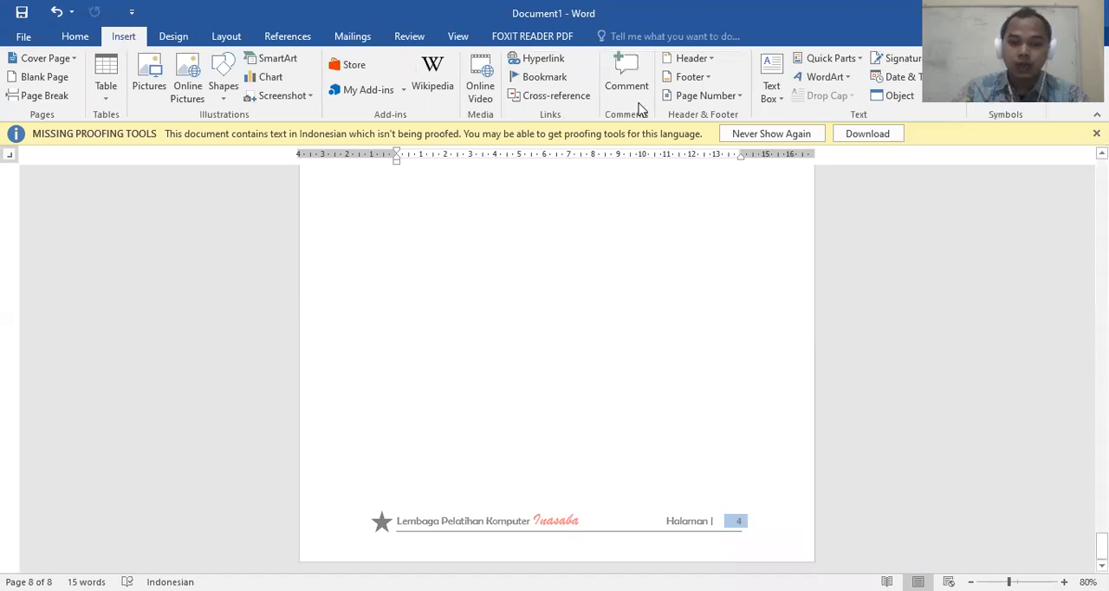
{"action": "left_click", "coordinate": [731, 95]}
{"action": "mouse_move", "coordinate": [750, 139]}
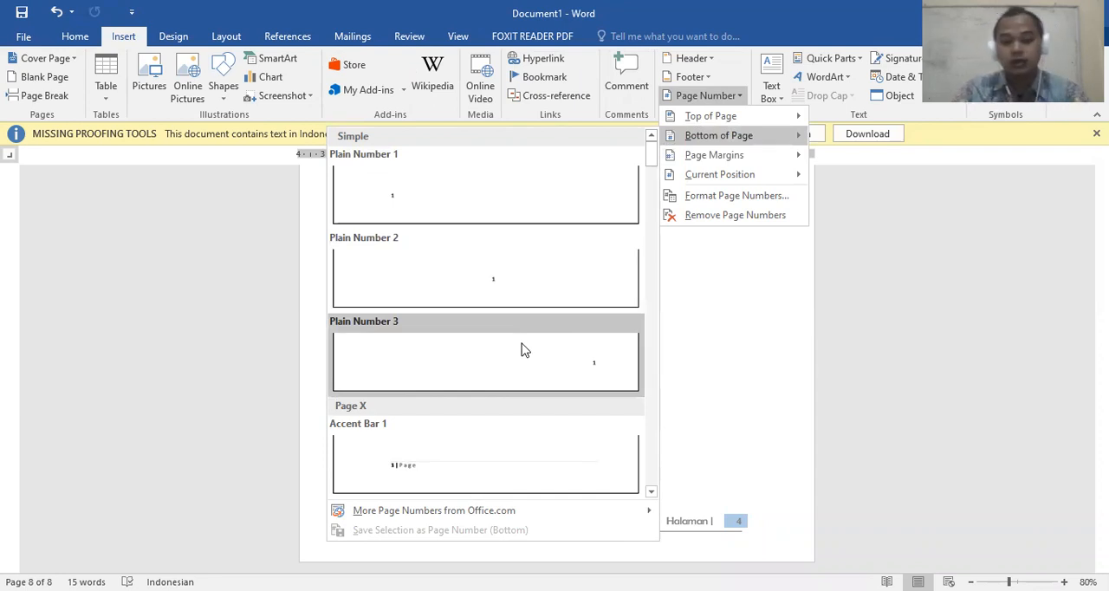
{"action": "left_click", "coordinate": [804, 335]}
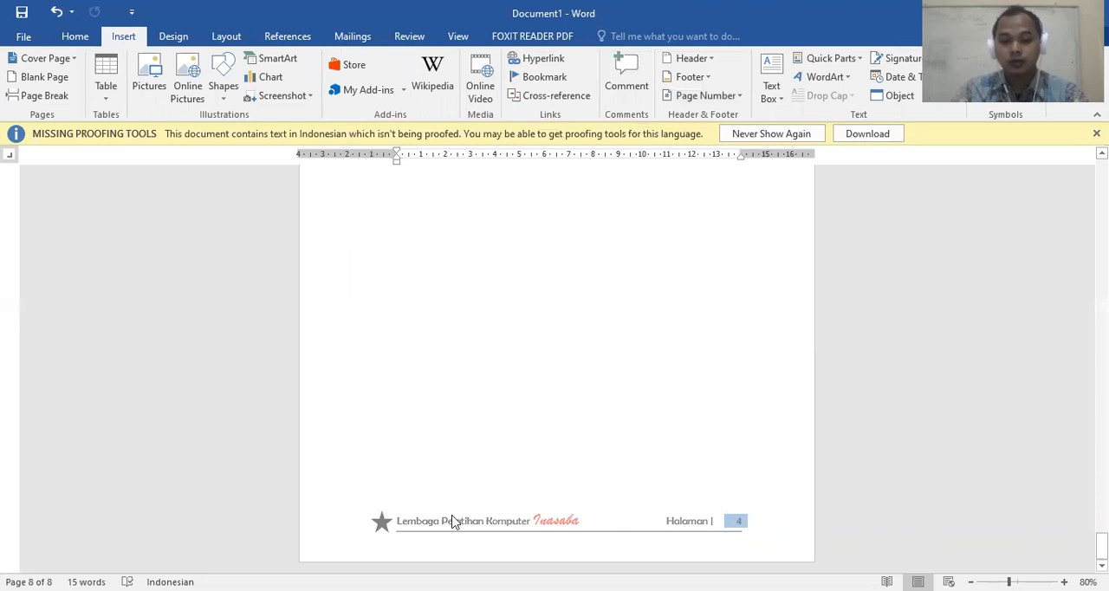
Compare the star and page number formats in the footers from page 8 back to page 4
{"action": "scroll", "coordinate": [408, 516], "scroll_direction": "up", "scroll_amount": 10}
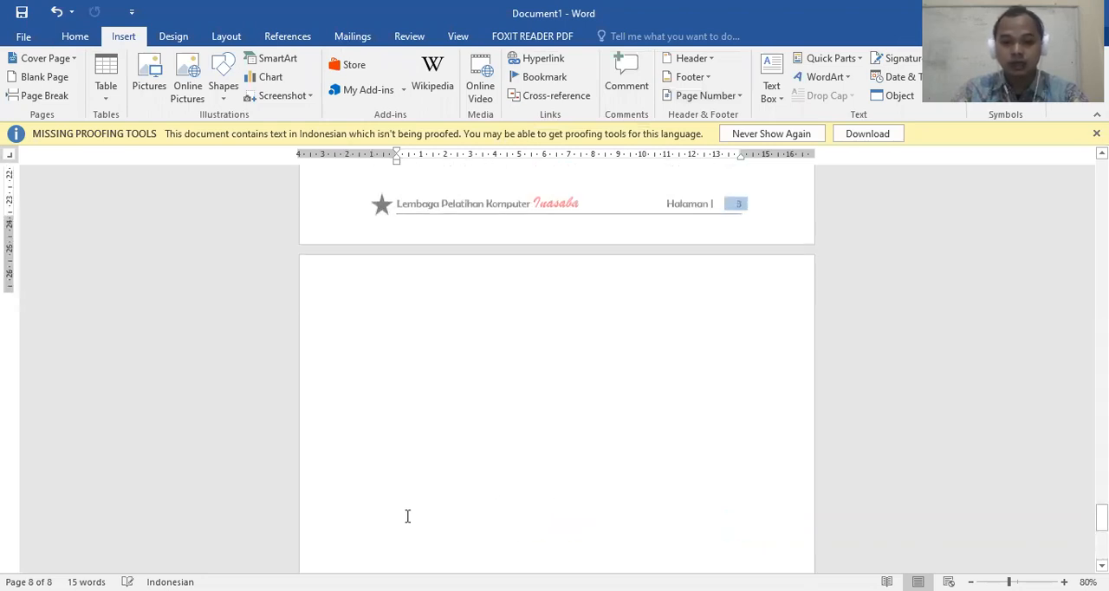
{"action": "scroll", "coordinate": [408, 515], "scroll_direction": "up", "scroll_amount": 15}
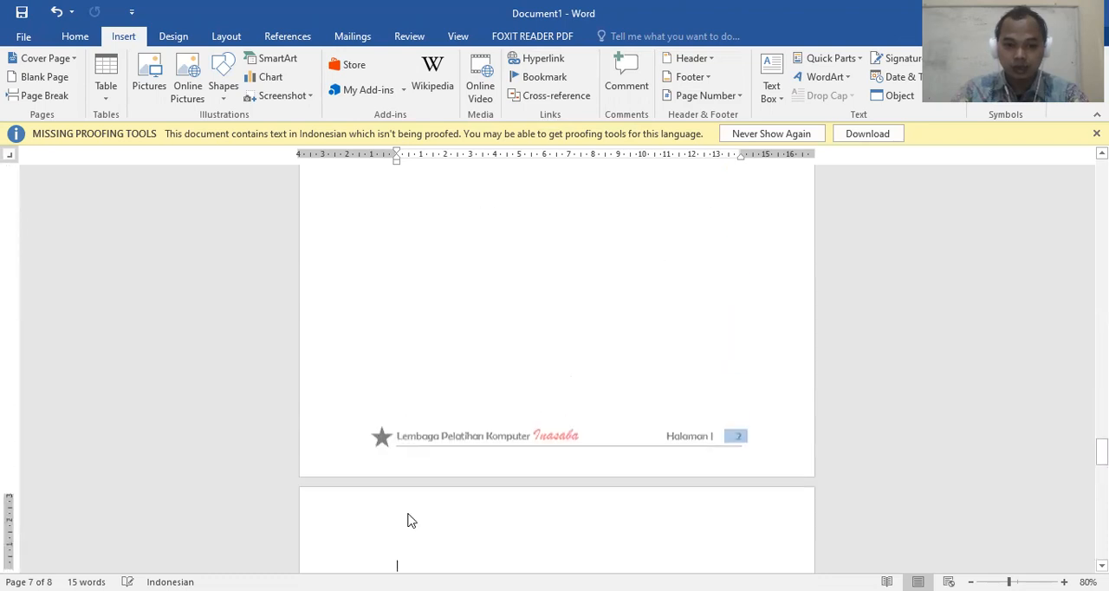
{"action": "scroll", "coordinate": [409, 513], "scroll_direction": "up", "scroll_amount": 1}
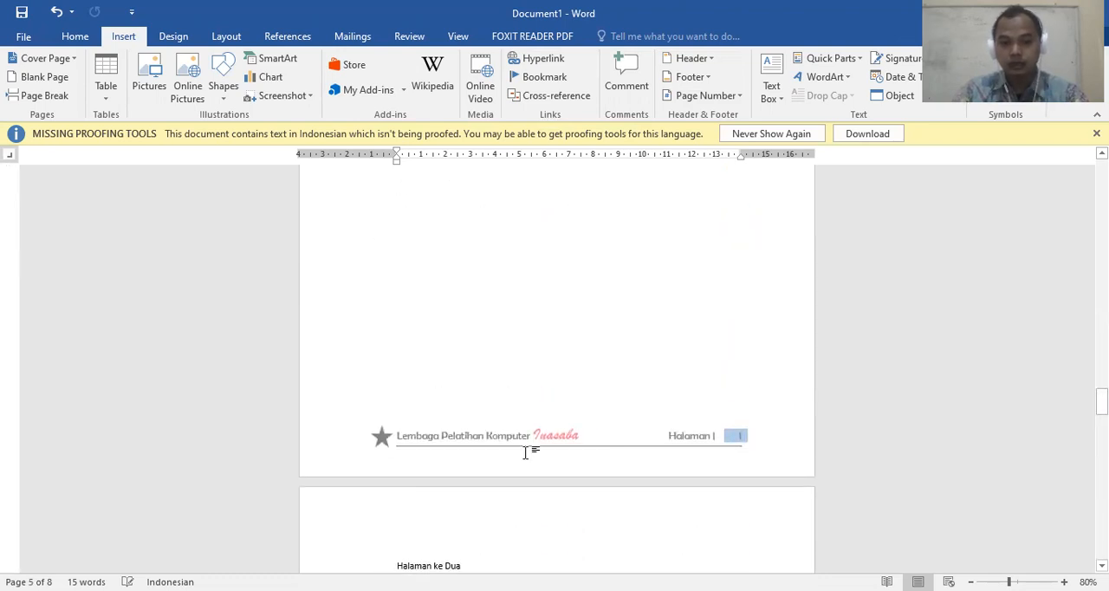
{"action": "scroll", "coordinate": [525, 452], "scroll_direction": "up", "scroll_amount": 15}
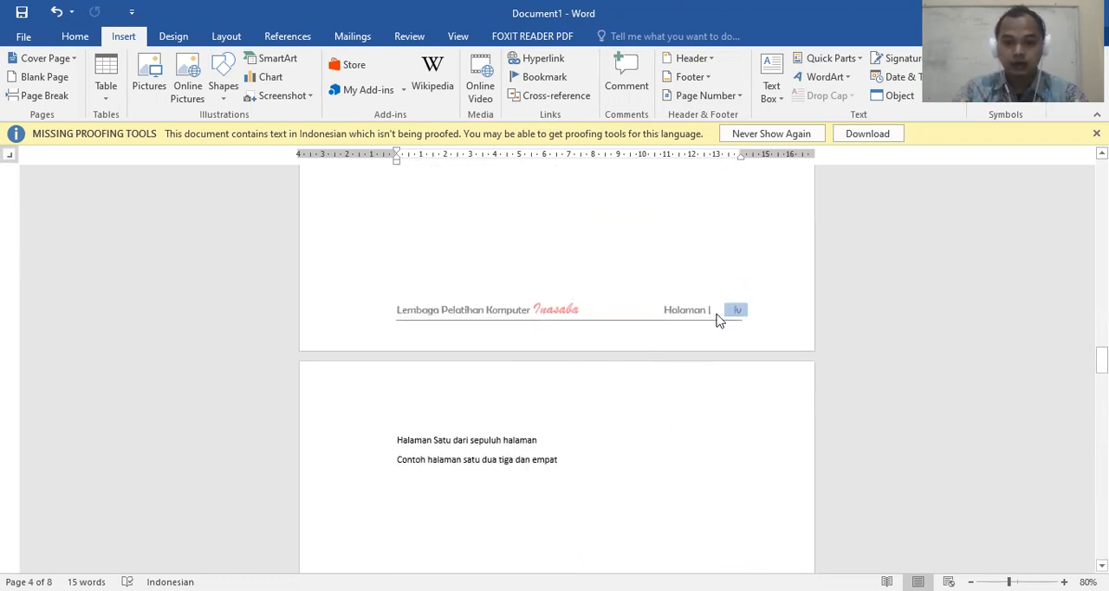
{"action": "scroll", "coordinate": [643, 329], "scroll_direction": "down", "scroll_amount": 15}
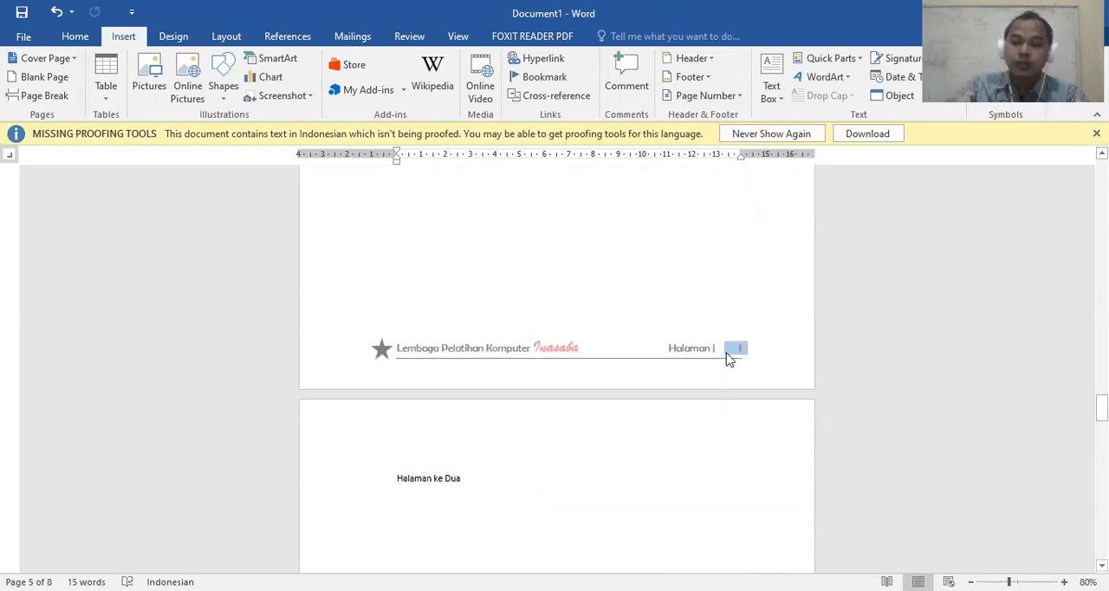
{"action": "scroll", "coordinate": [638, 314], "scroll_direction": "up", "scroll_amount": 5}
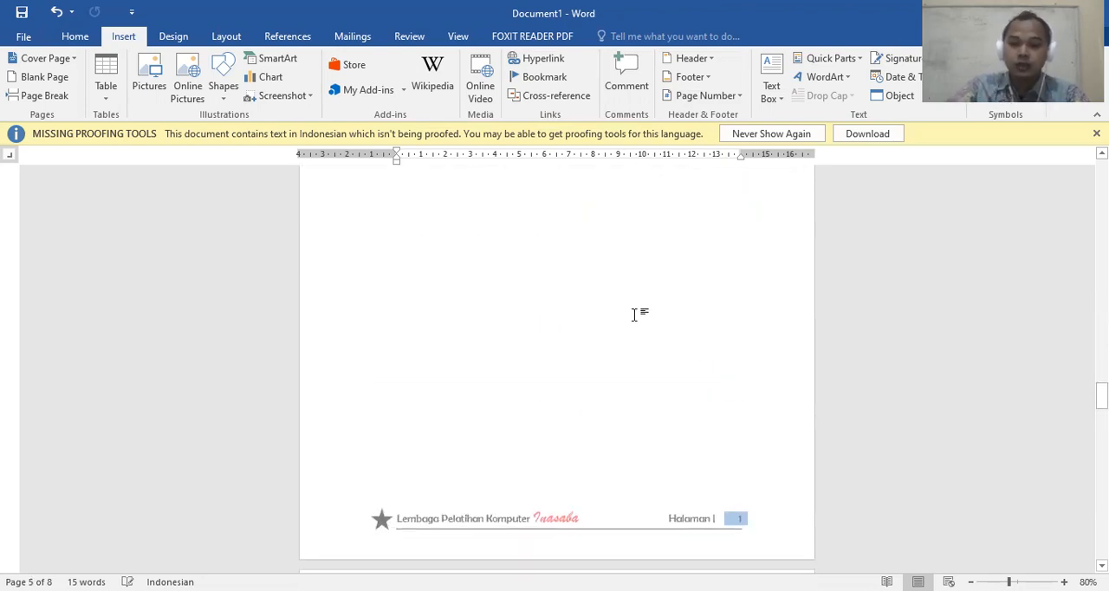
Display the available page break and section break types without inserting one
{"action": "left_click", "coordinate": [224, 36]}
{"action": "left_click", "coordinate": [217, 59]}
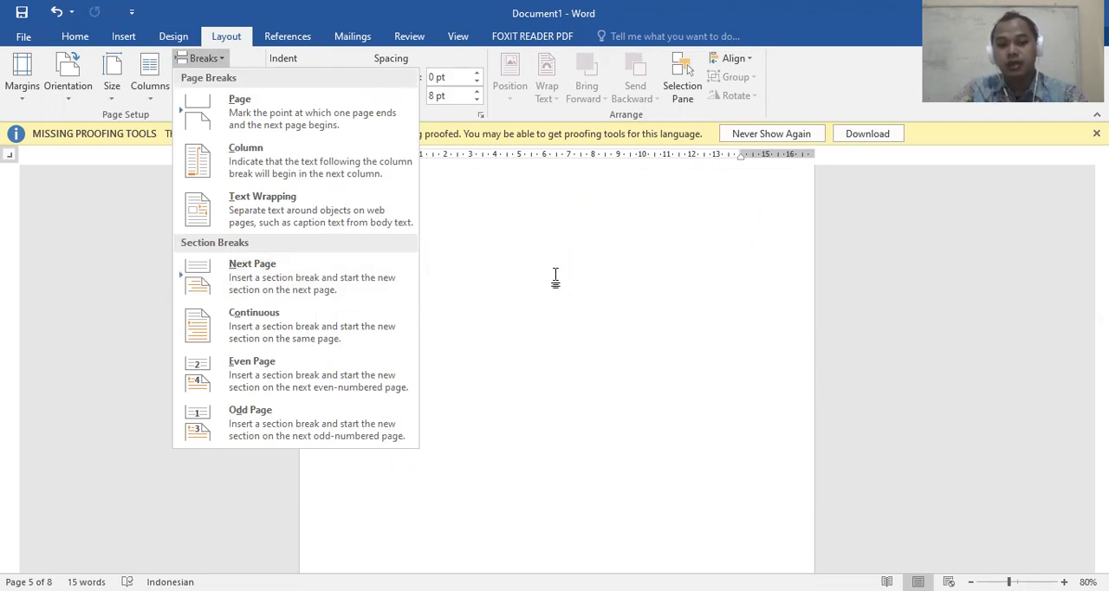
{"action": "scroll", "coordinate": [555, 275], "scroll_direction": "down", "scroll_amount": 5}
{"action": "scroll", "coordinate": [557, 274], "scroll_direction": "up", "scroll_amount": 1}
Open the page 4 footer for editing, examine the Section 1 and Section 2 header and footer labels across the pages, and leave footer editing
{"action": "double_click", "coordinate": [560, 240]}
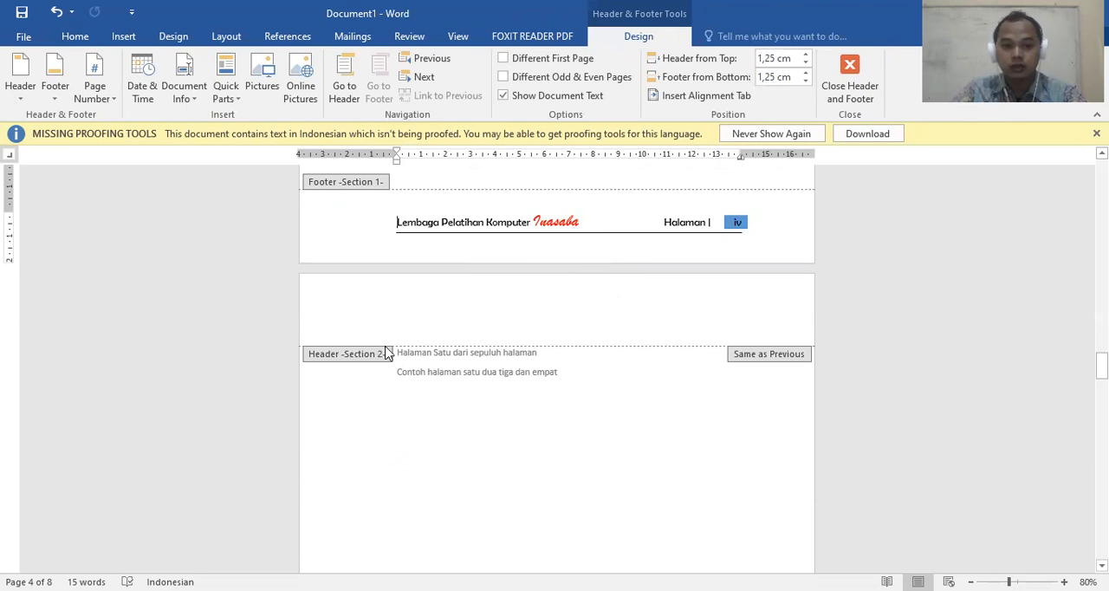
{"action": "scroll", "coordinate": [389, 359], "scroll_direction": "down", "scroll_amount": 10}
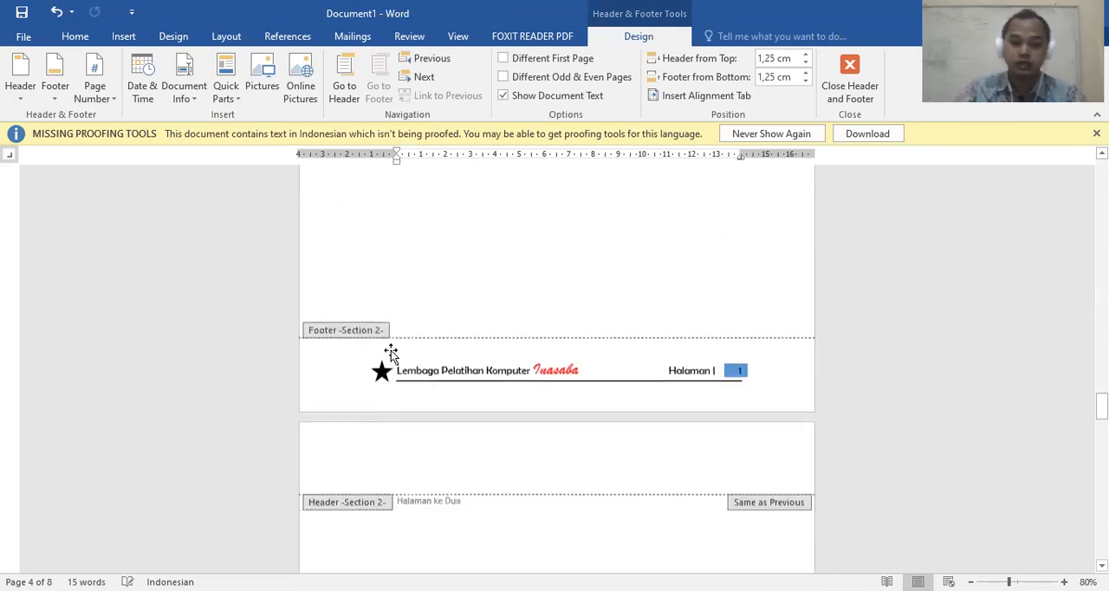
{"action": "scroll", "coordinate": [368, 375], "scroll_direction": "down", "scroll_amount": 10}
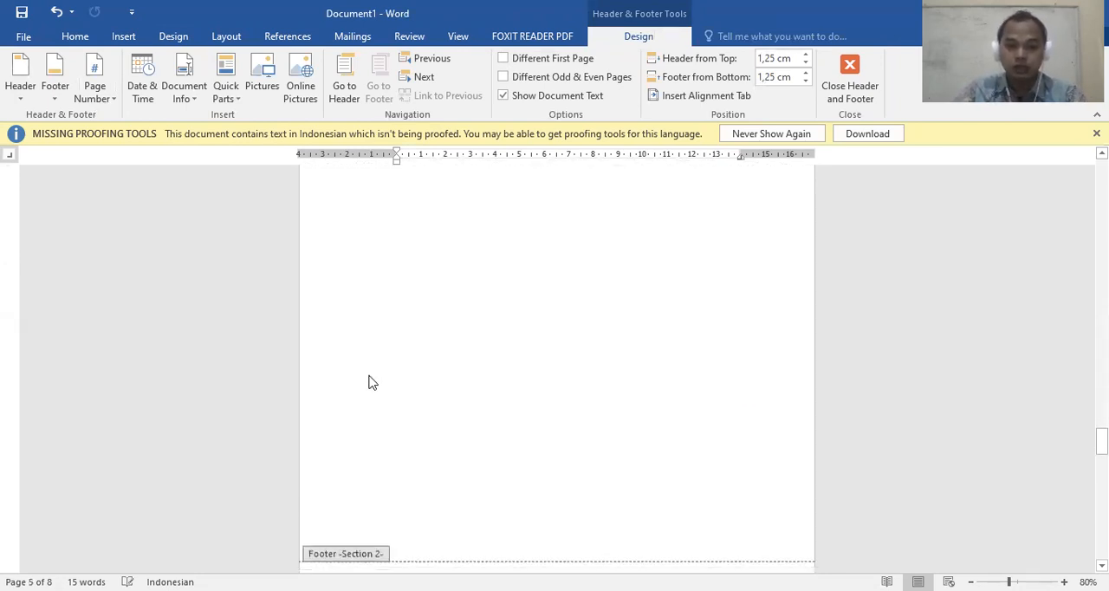
{"action": "scroll", "coordinate": [377, 364], "scroll_direction": "up", "scroll_amount": 10}
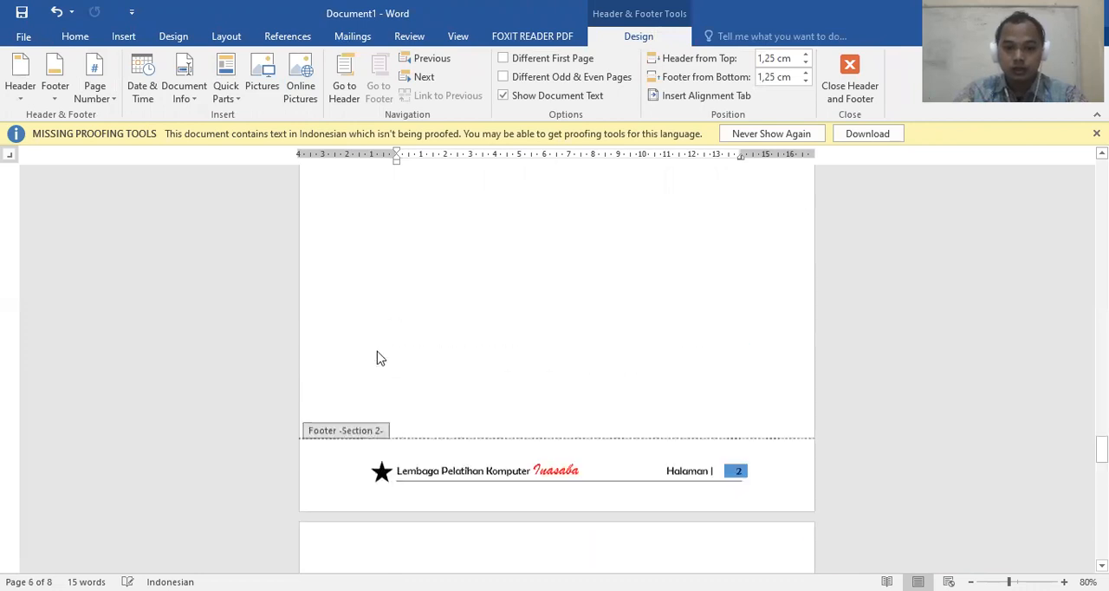
{"action": "scroll", "coordinate": [378, 359], "scroll_direction": "up", "scroll_amount": 15}
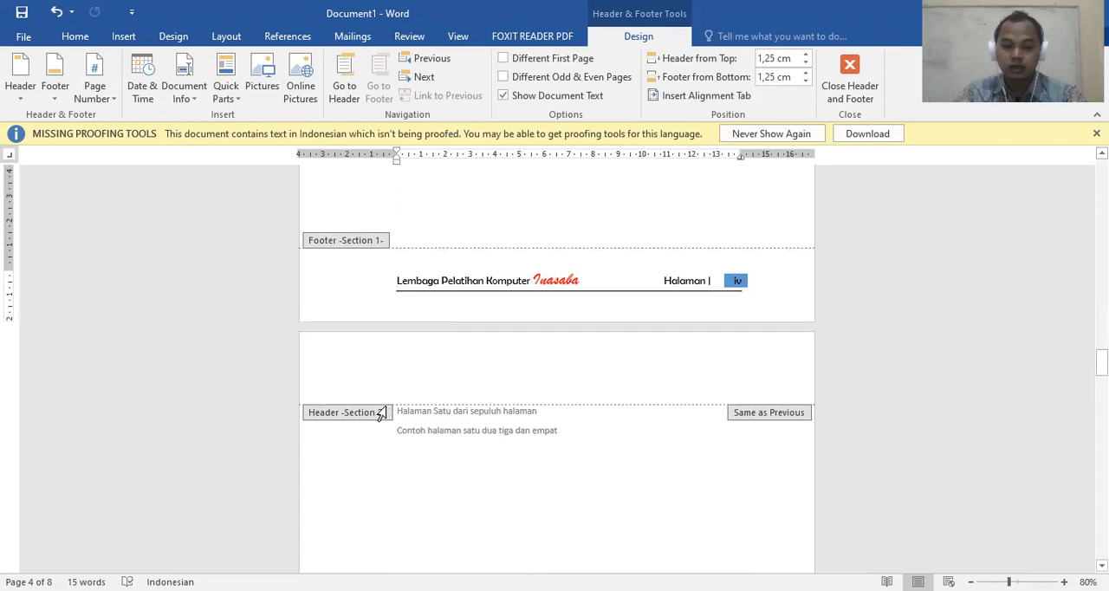
{"action": "scroll", "coordinate": [412, 339], "scroll_direction": "up", "scroll_amount": 1}
{"action": "scroll", "coordinate": [400, 340], "scroll_direction": "up", "scroll_amount": 12}
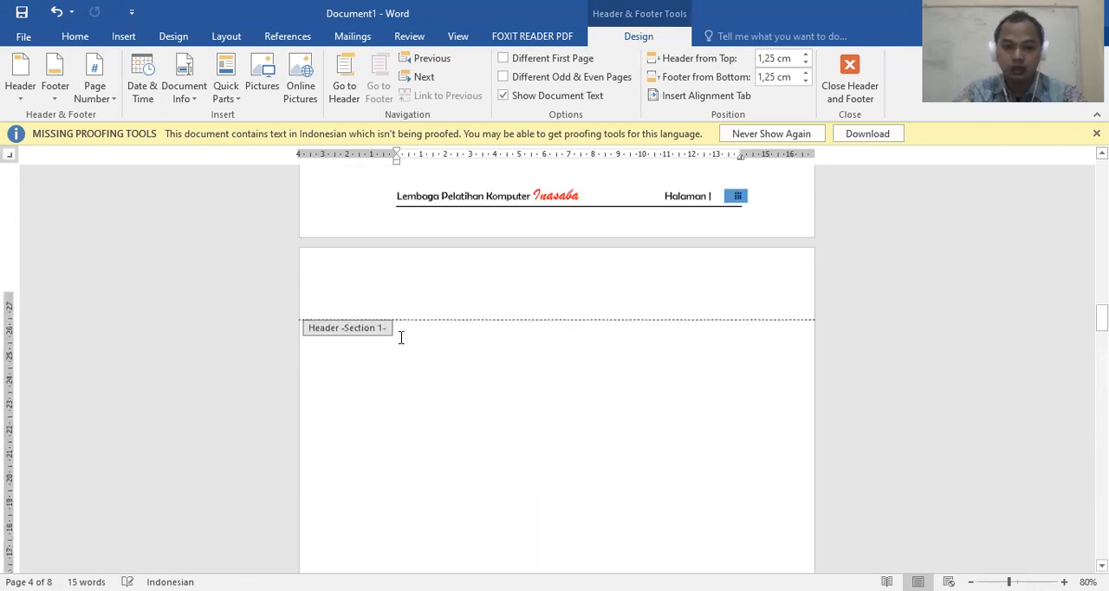
{"action": "scroll", "coordinate": [394, 264], "scroll_direction": "down", "scroll_amount": 12}
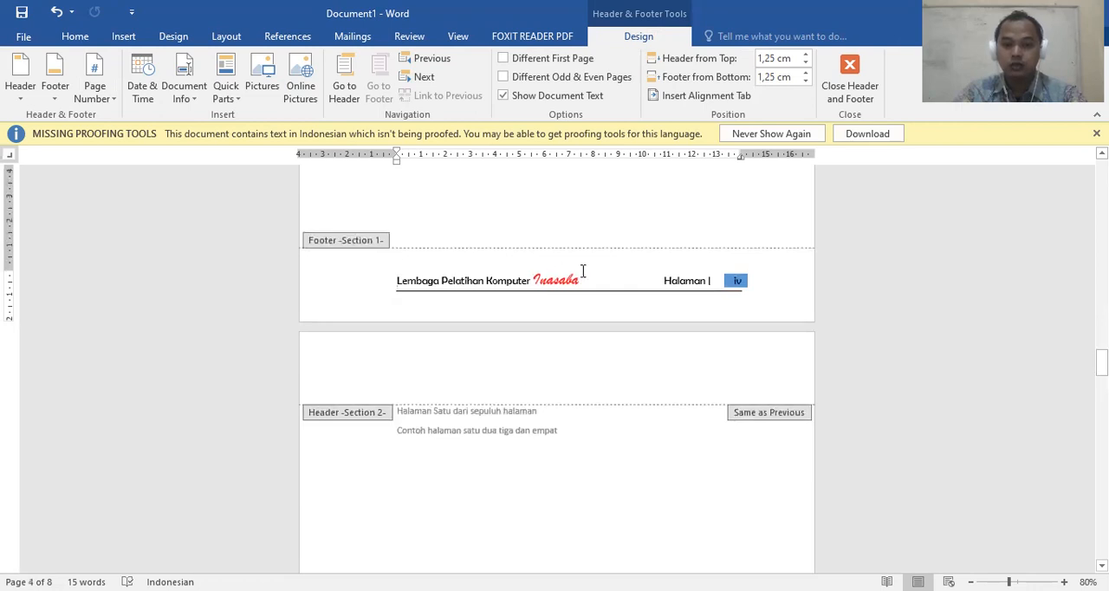
{"action": "scroll", "coordinate": [626, 292], "scroll_direction": "up", "scroll_amount": 15}
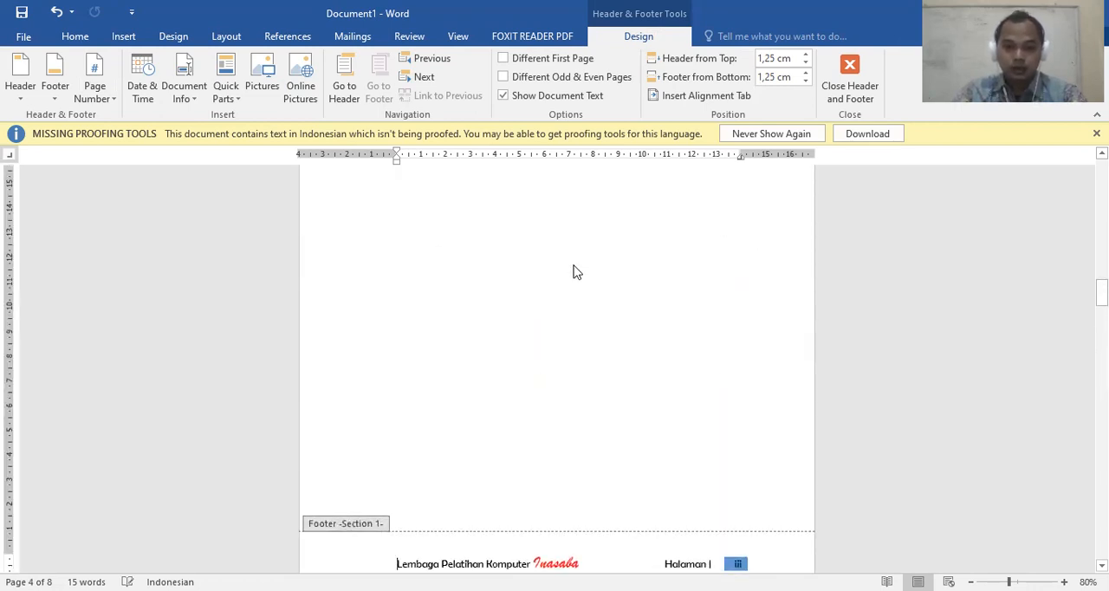
{"action": "scroll", "coordinate": [485, 259], "scroll_direction": "down", "scroll_amount": 2}
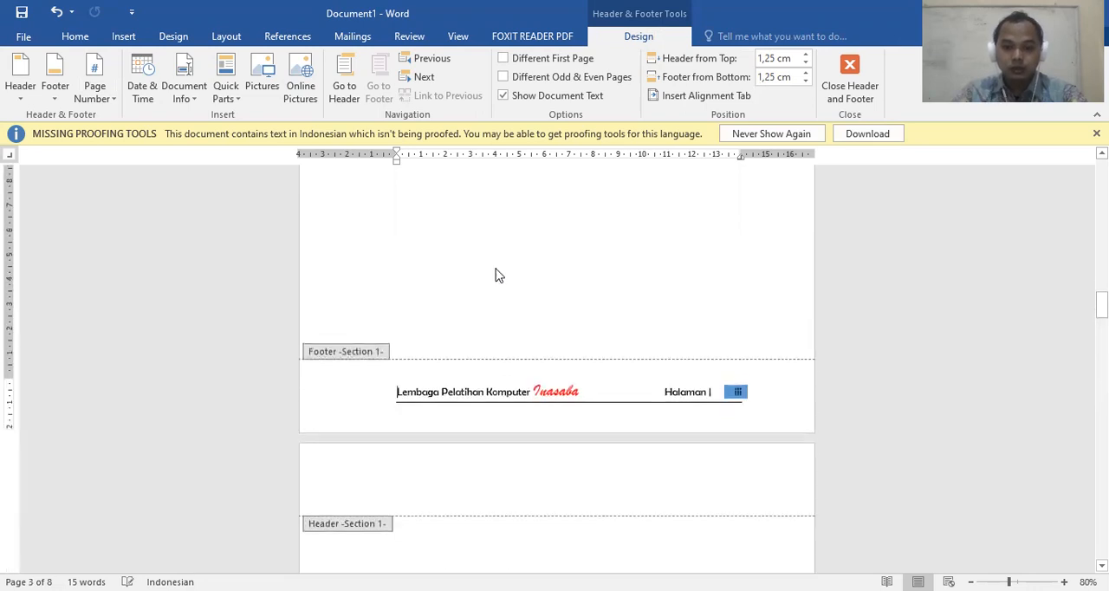
{"action": "double_click", "coordinate": [543, 256]}
{"action": "scroll", "coordinate": [543, 255], "scroll_direction": "down", "scroll_amount": 4}
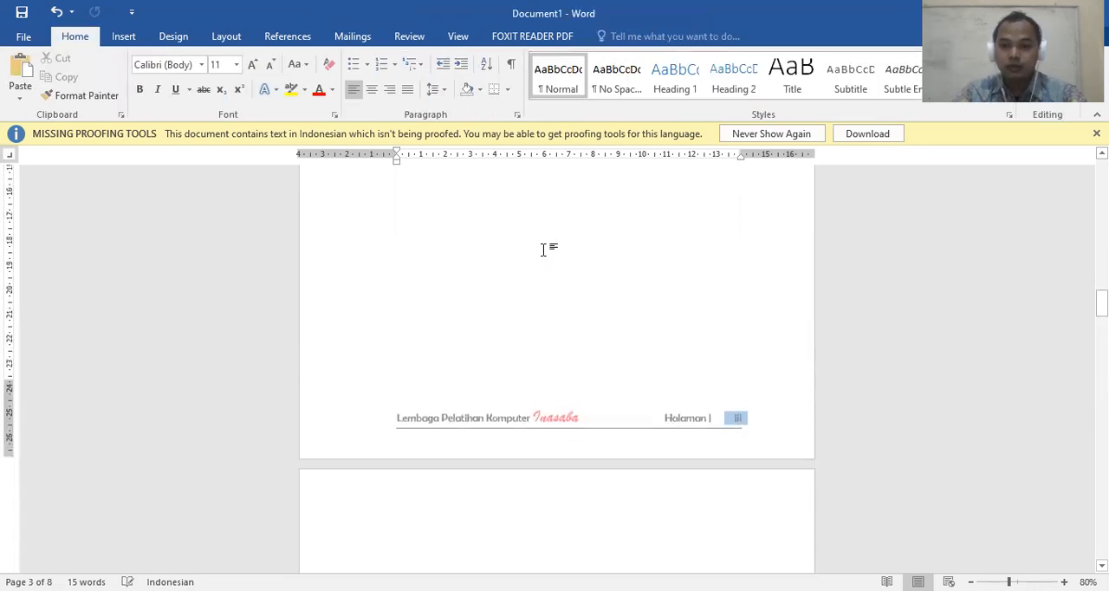
{"action": "scroll", "coordinate": [543, 255], "scroll_direction": "down", "scroll_amount": 3}
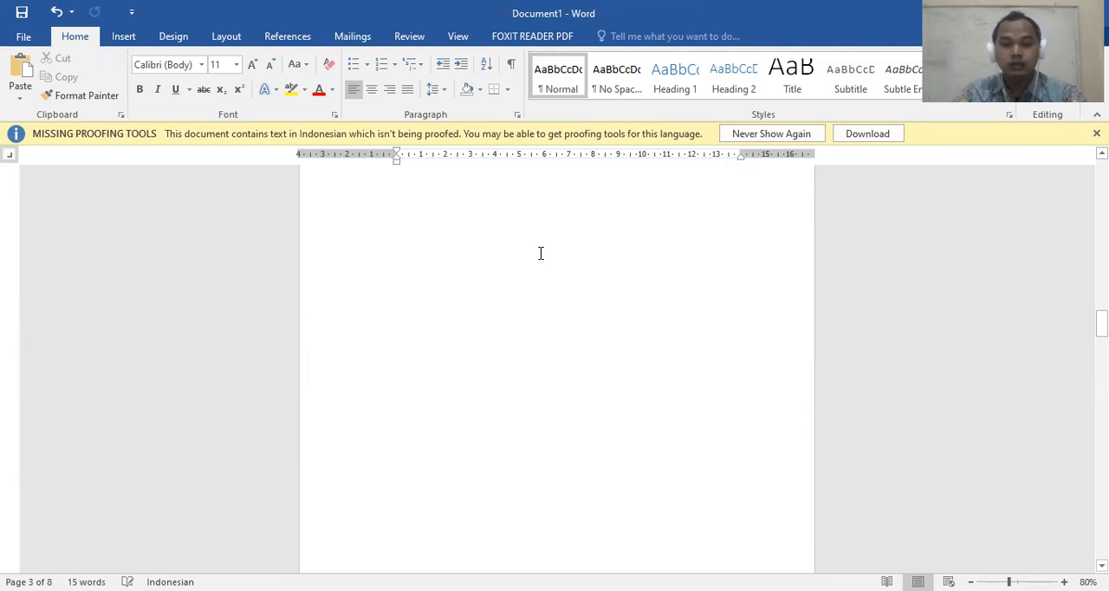